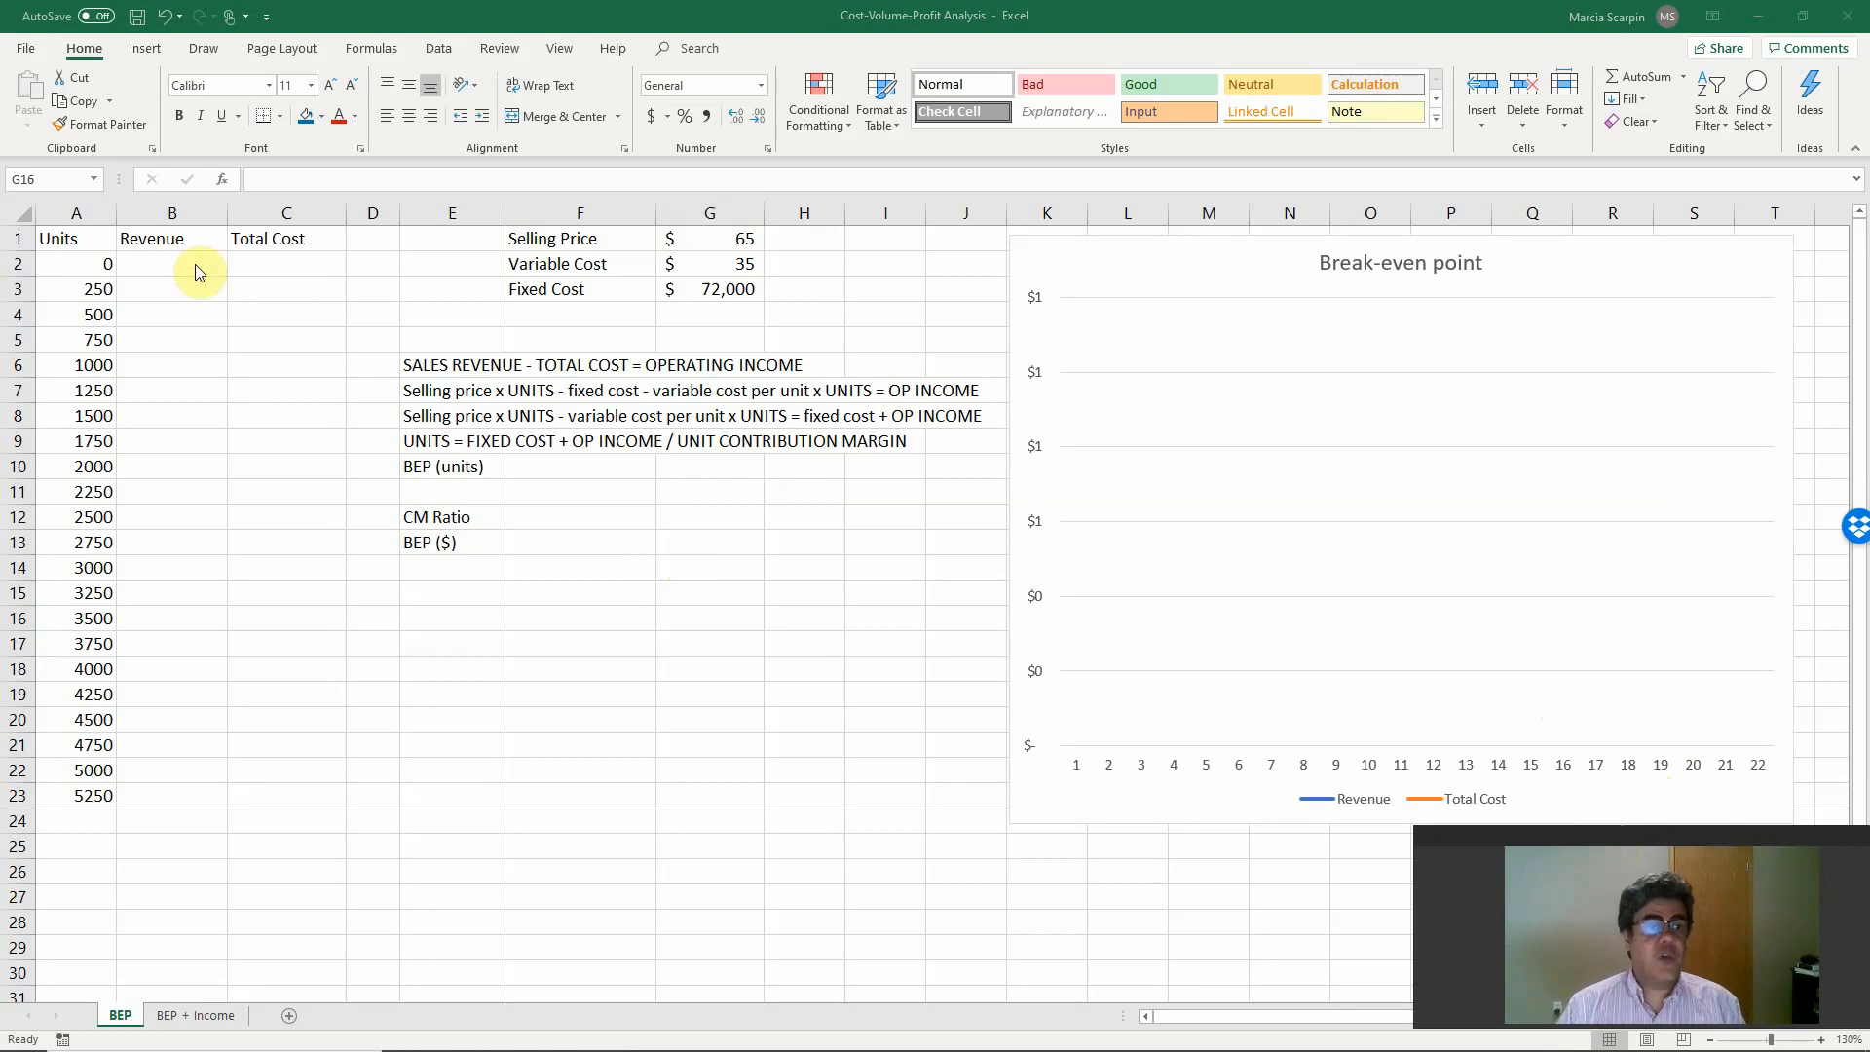
Enter the revenue formula =+A2*$G$1 in B2, multiplying units by the selling price with an absolute reference.
{"action": "left_click", "coordinate": [146, 257]}
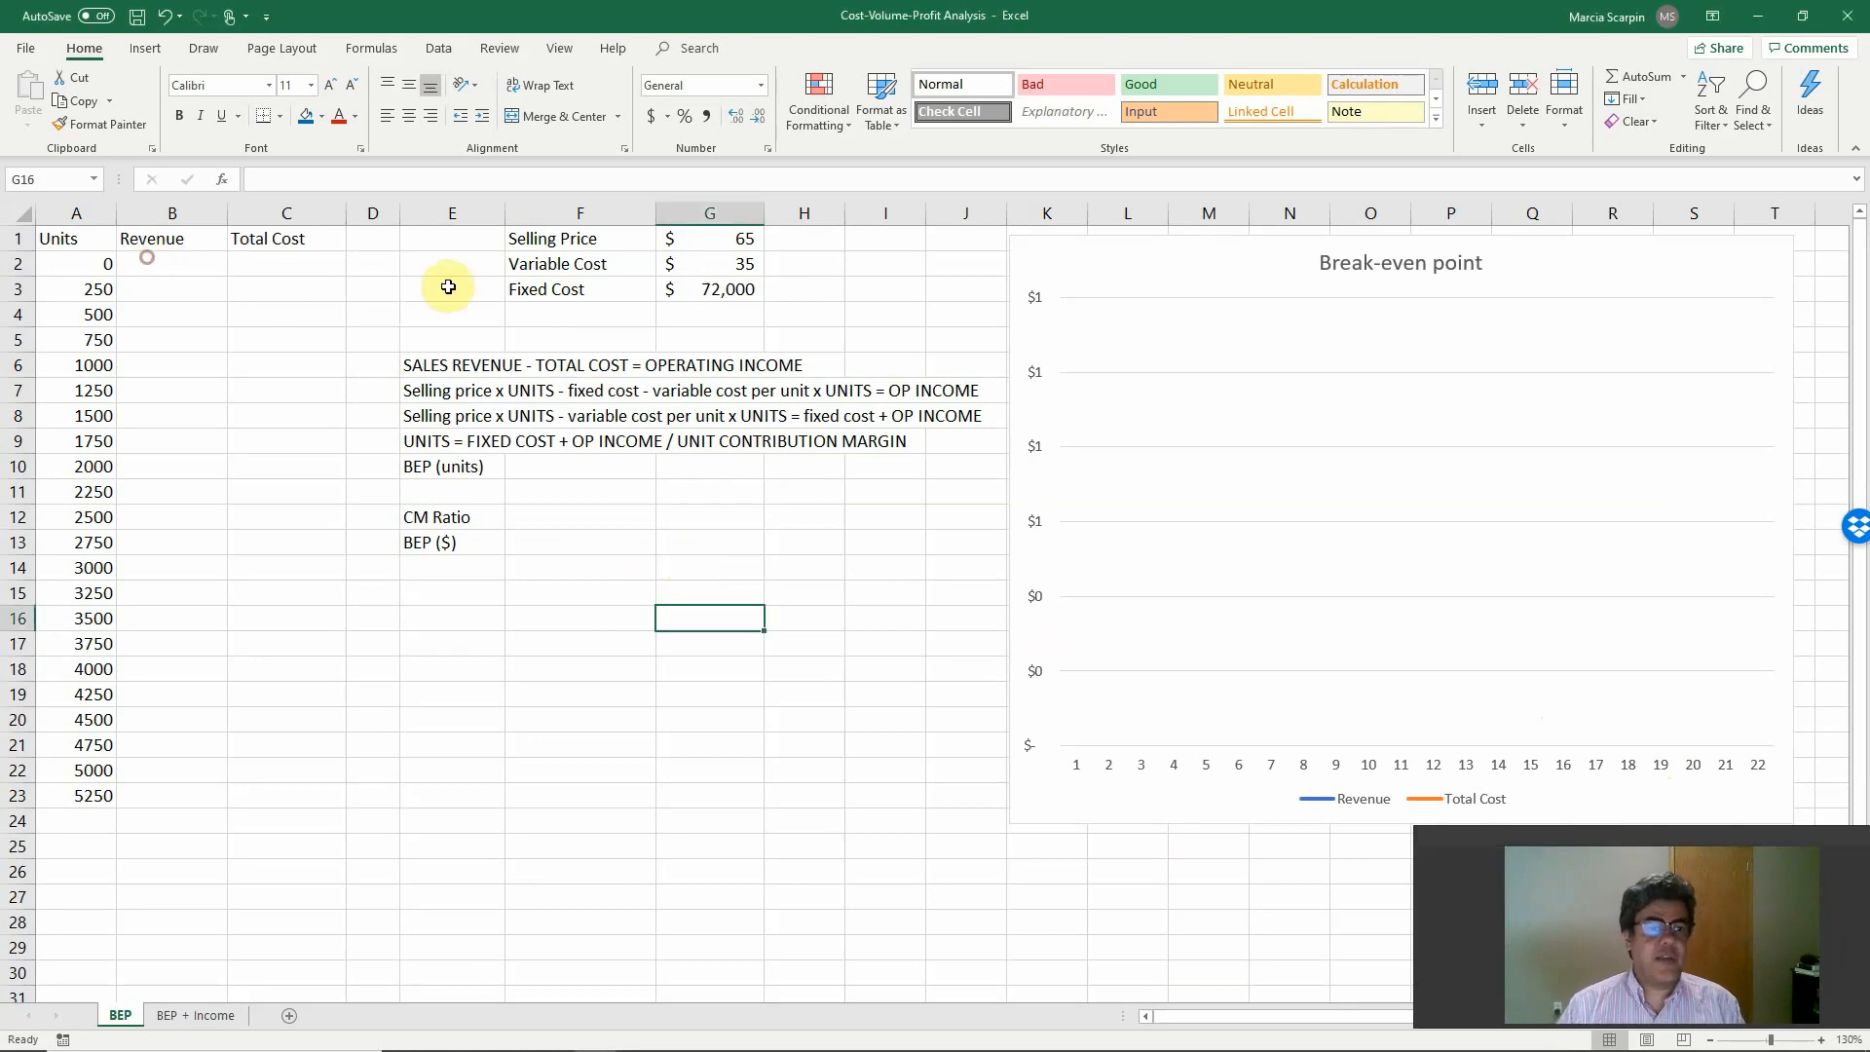
{"action": "left_click", "coordinate": [681, 236]}
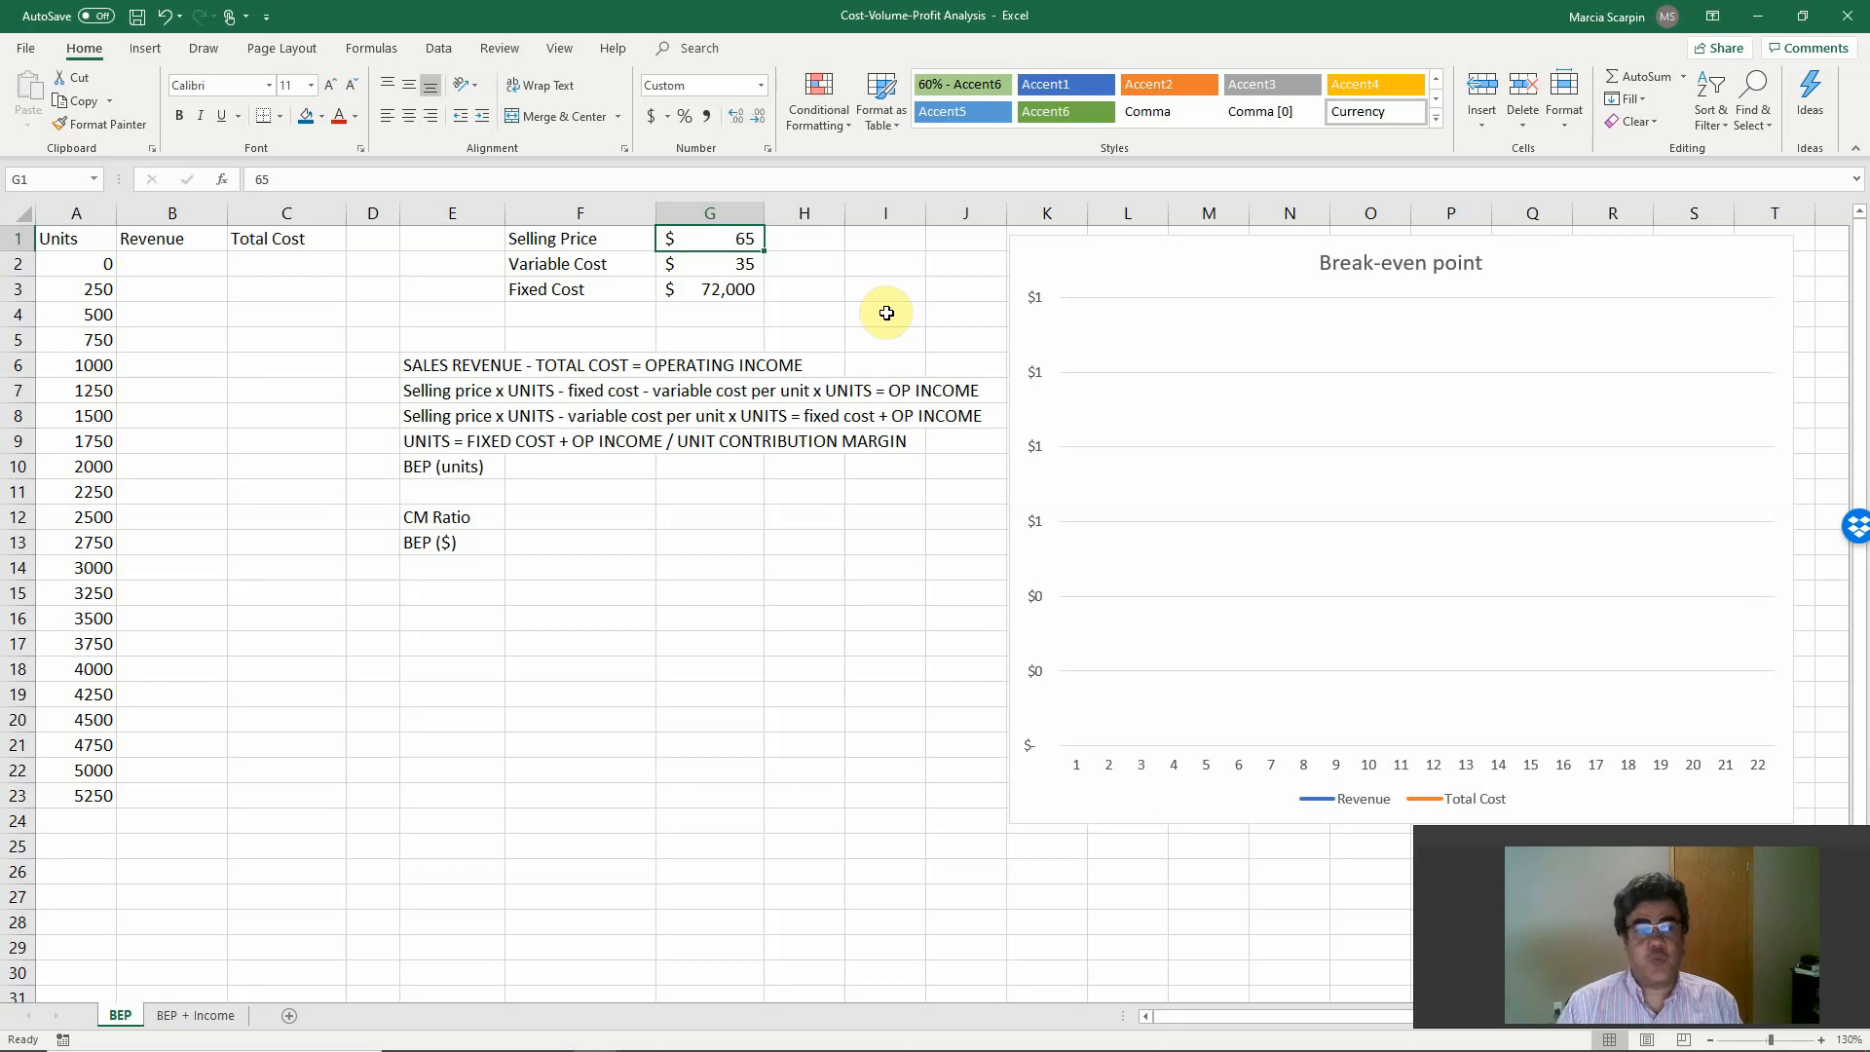
{"action": "key", "text": "Left"}
{"action": "key", "text": "Left"}
{"action": "key", "text": "Left"}
{"action": "key", "text": "Left"}
{"action": "key", "text": "Left"}
{"action": "key", "text": "Left"}
{"action": "key", "text": "Down"}
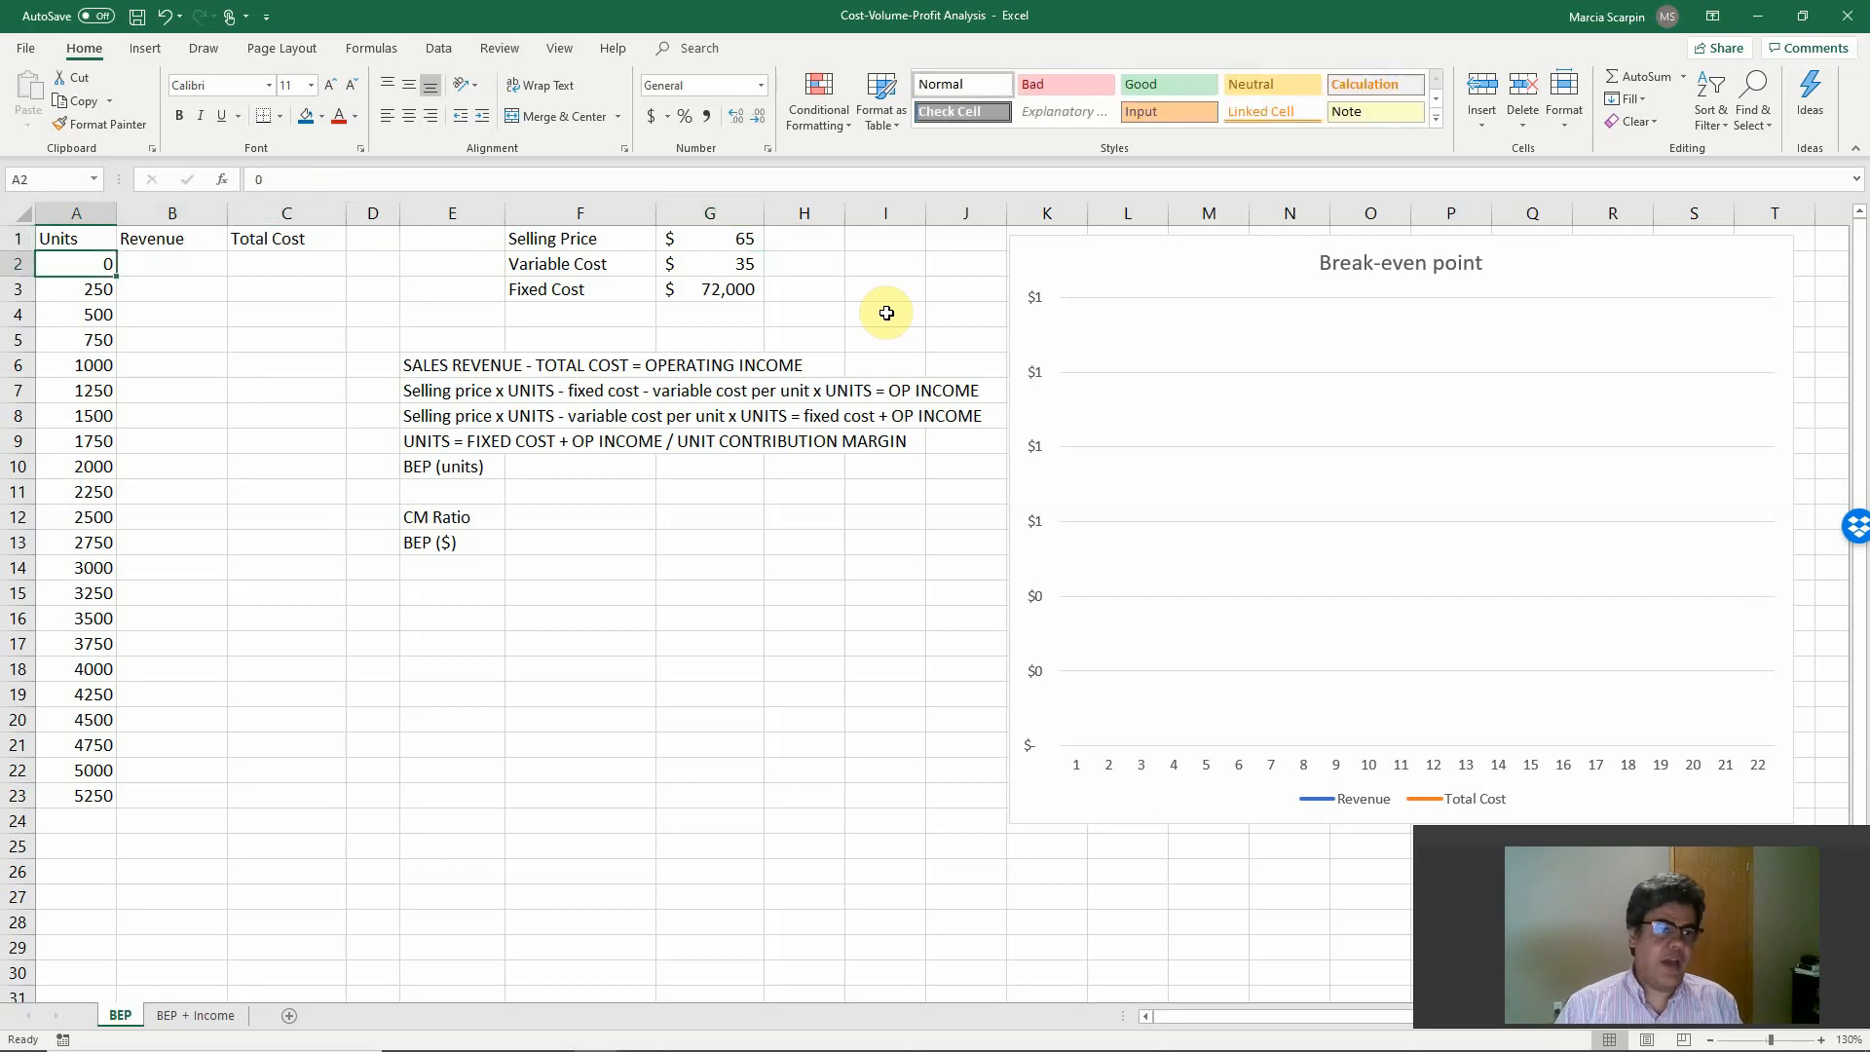
{"action": "key", "text": "Right"}
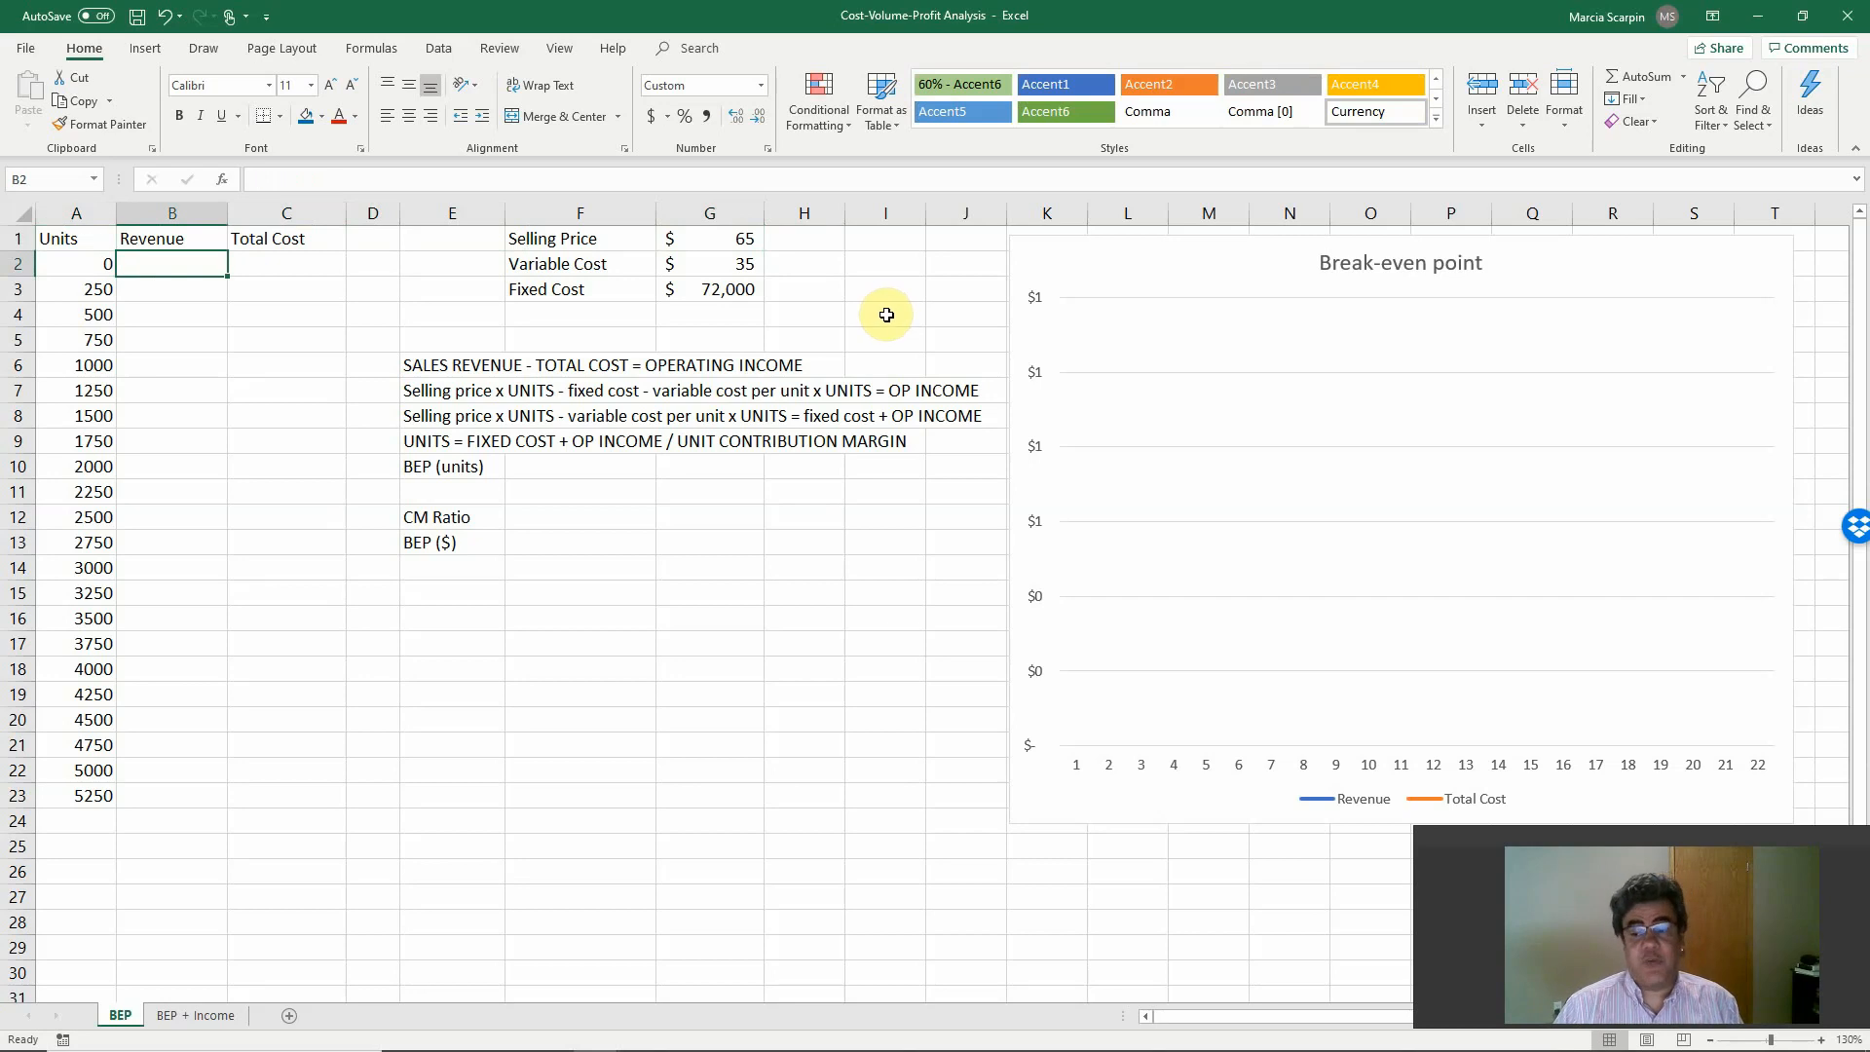
{"action": "type", "text": "+"}
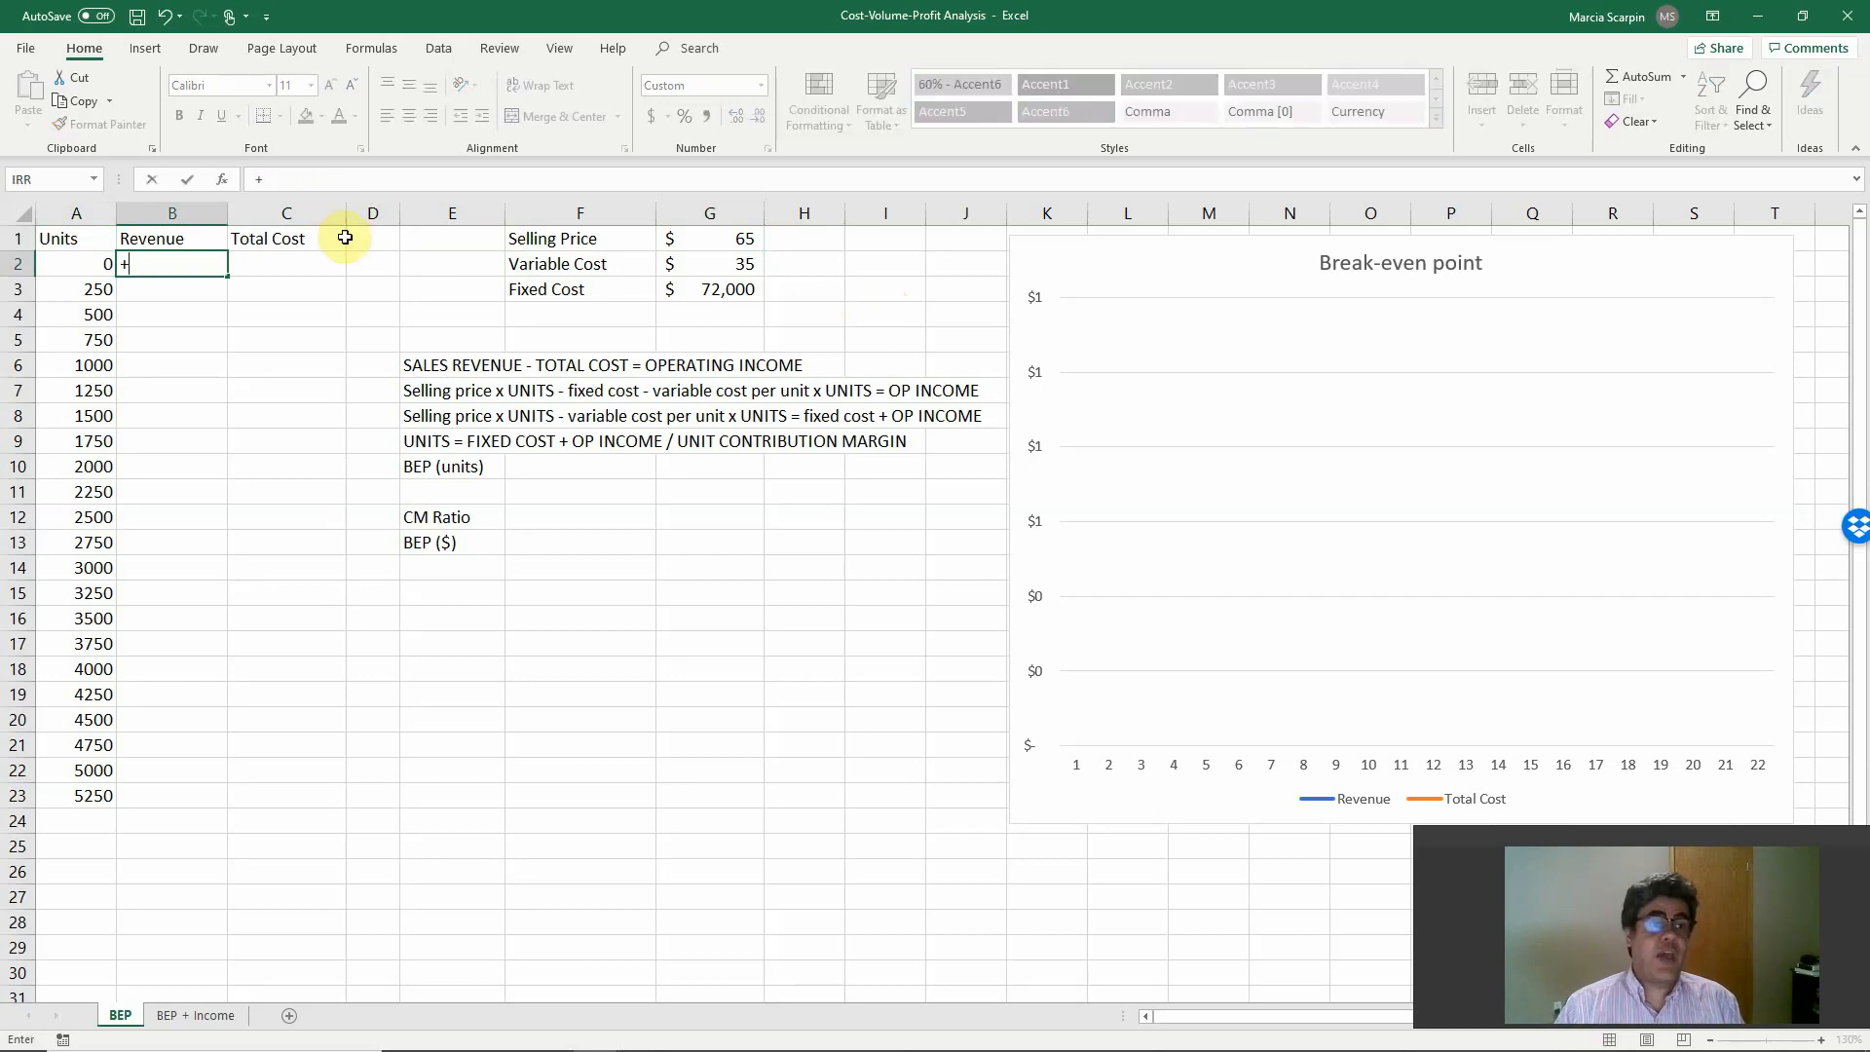
{"action": "left_click", "coordinate": [100, 264]}
{"action": "type", "text": "*"}
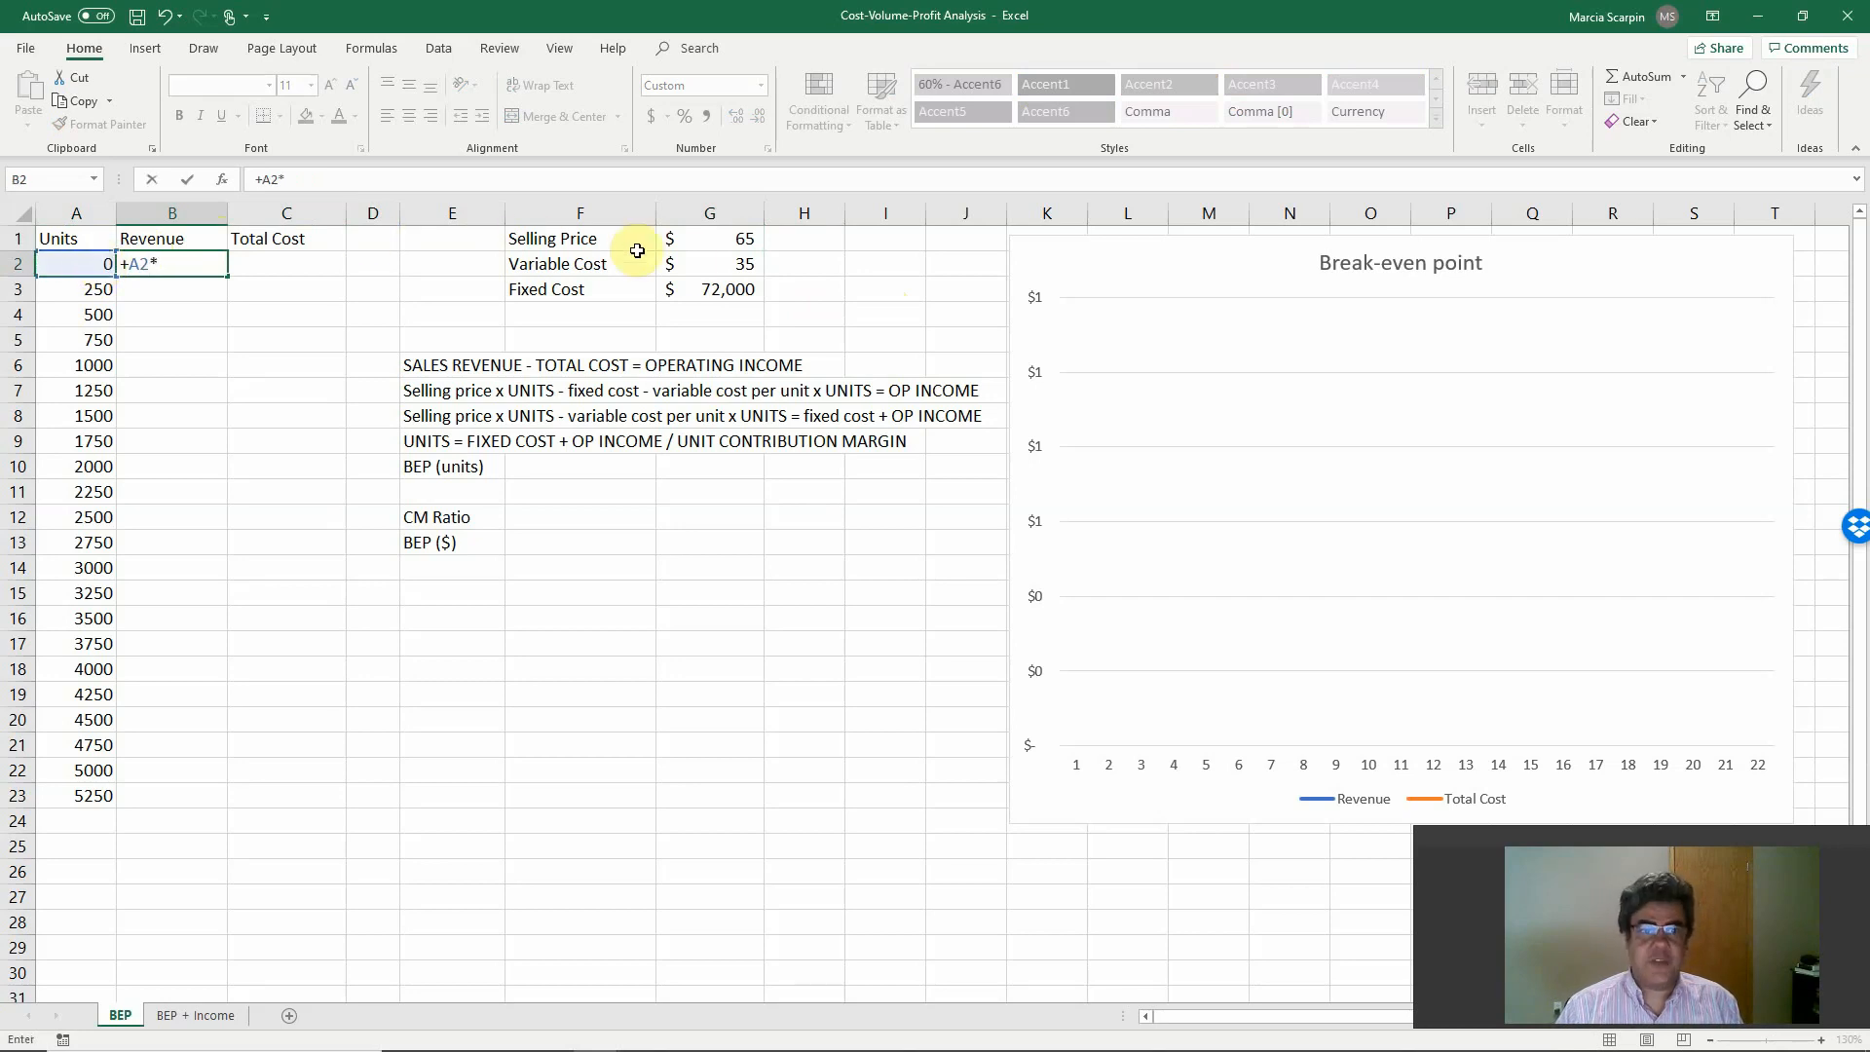
{"action": "left_click", "coordinate": [712, 238]}
{"action": "key", "text": "F4"}
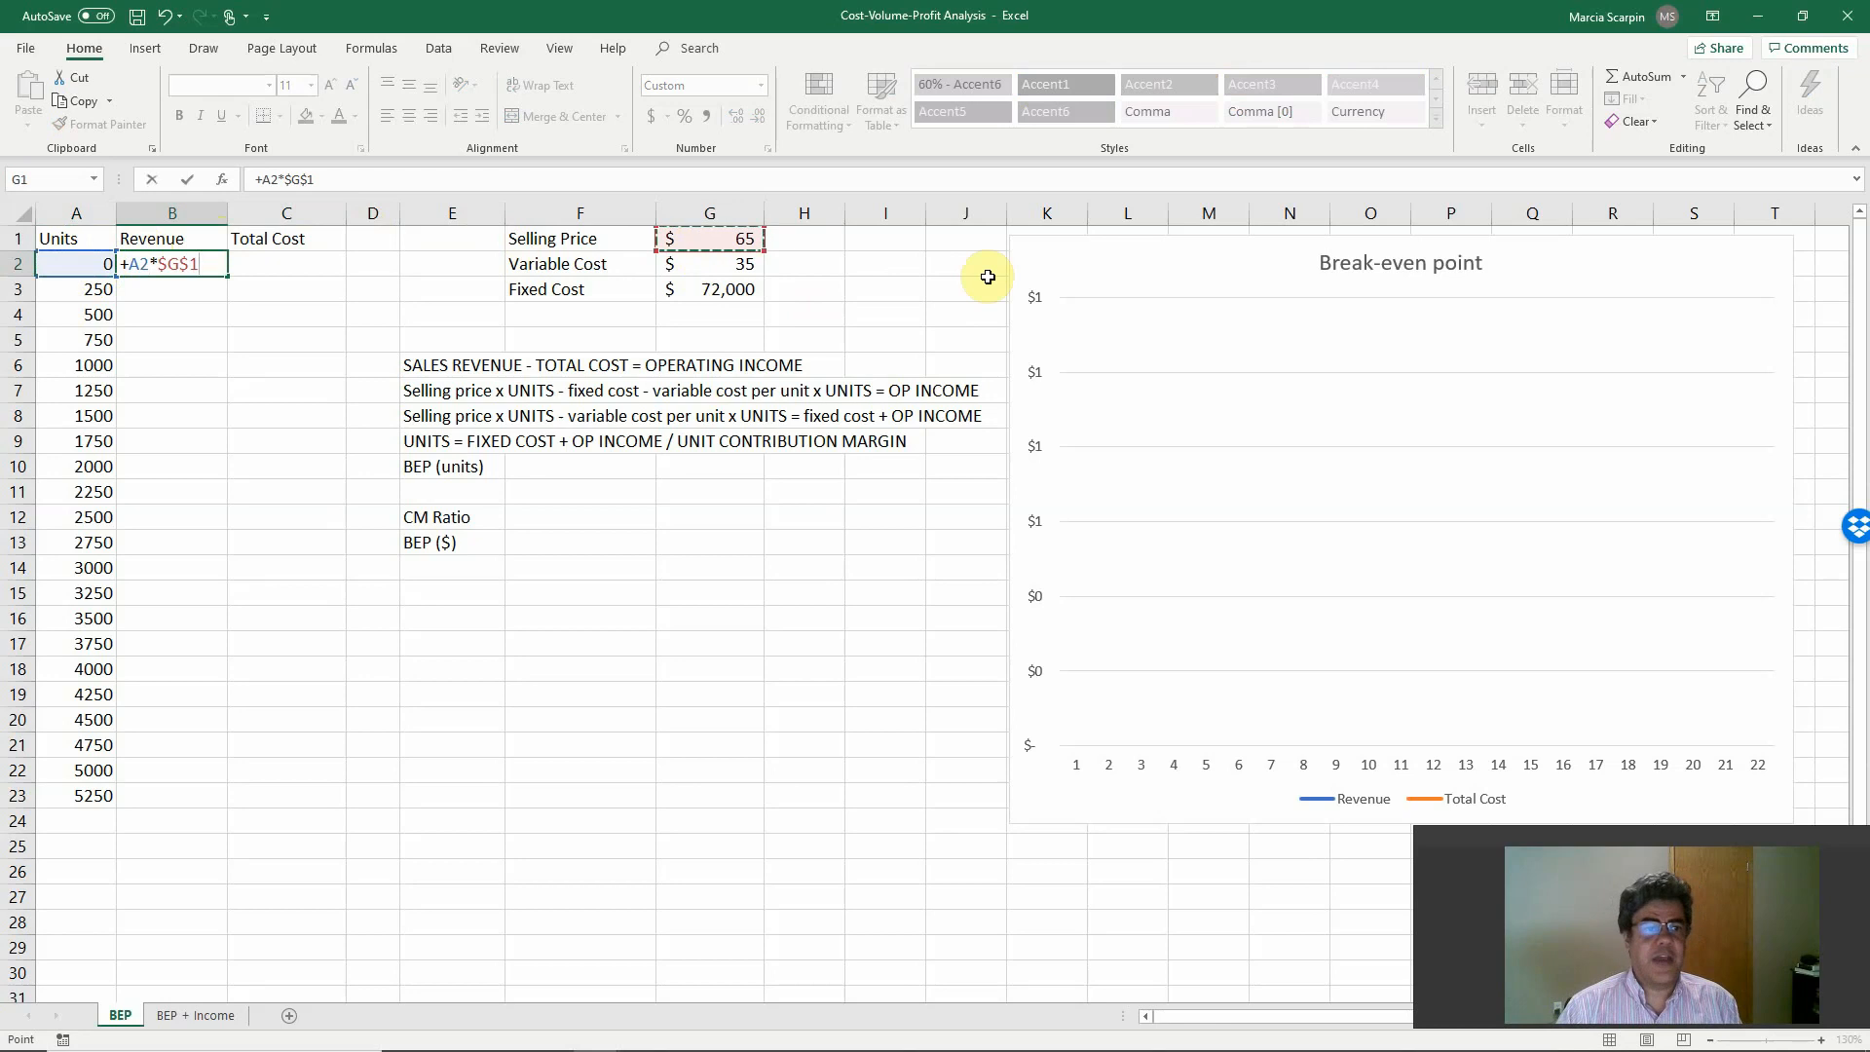
{"action": "key", "text": "Return"}
Copy the revenue formula from B2 down the Revenue column through B23.
{"action": "key", "text": "Up"}
{"action": "key", "text": "ctrl+c"}
{"action": "key", "text": "shift+Down"}
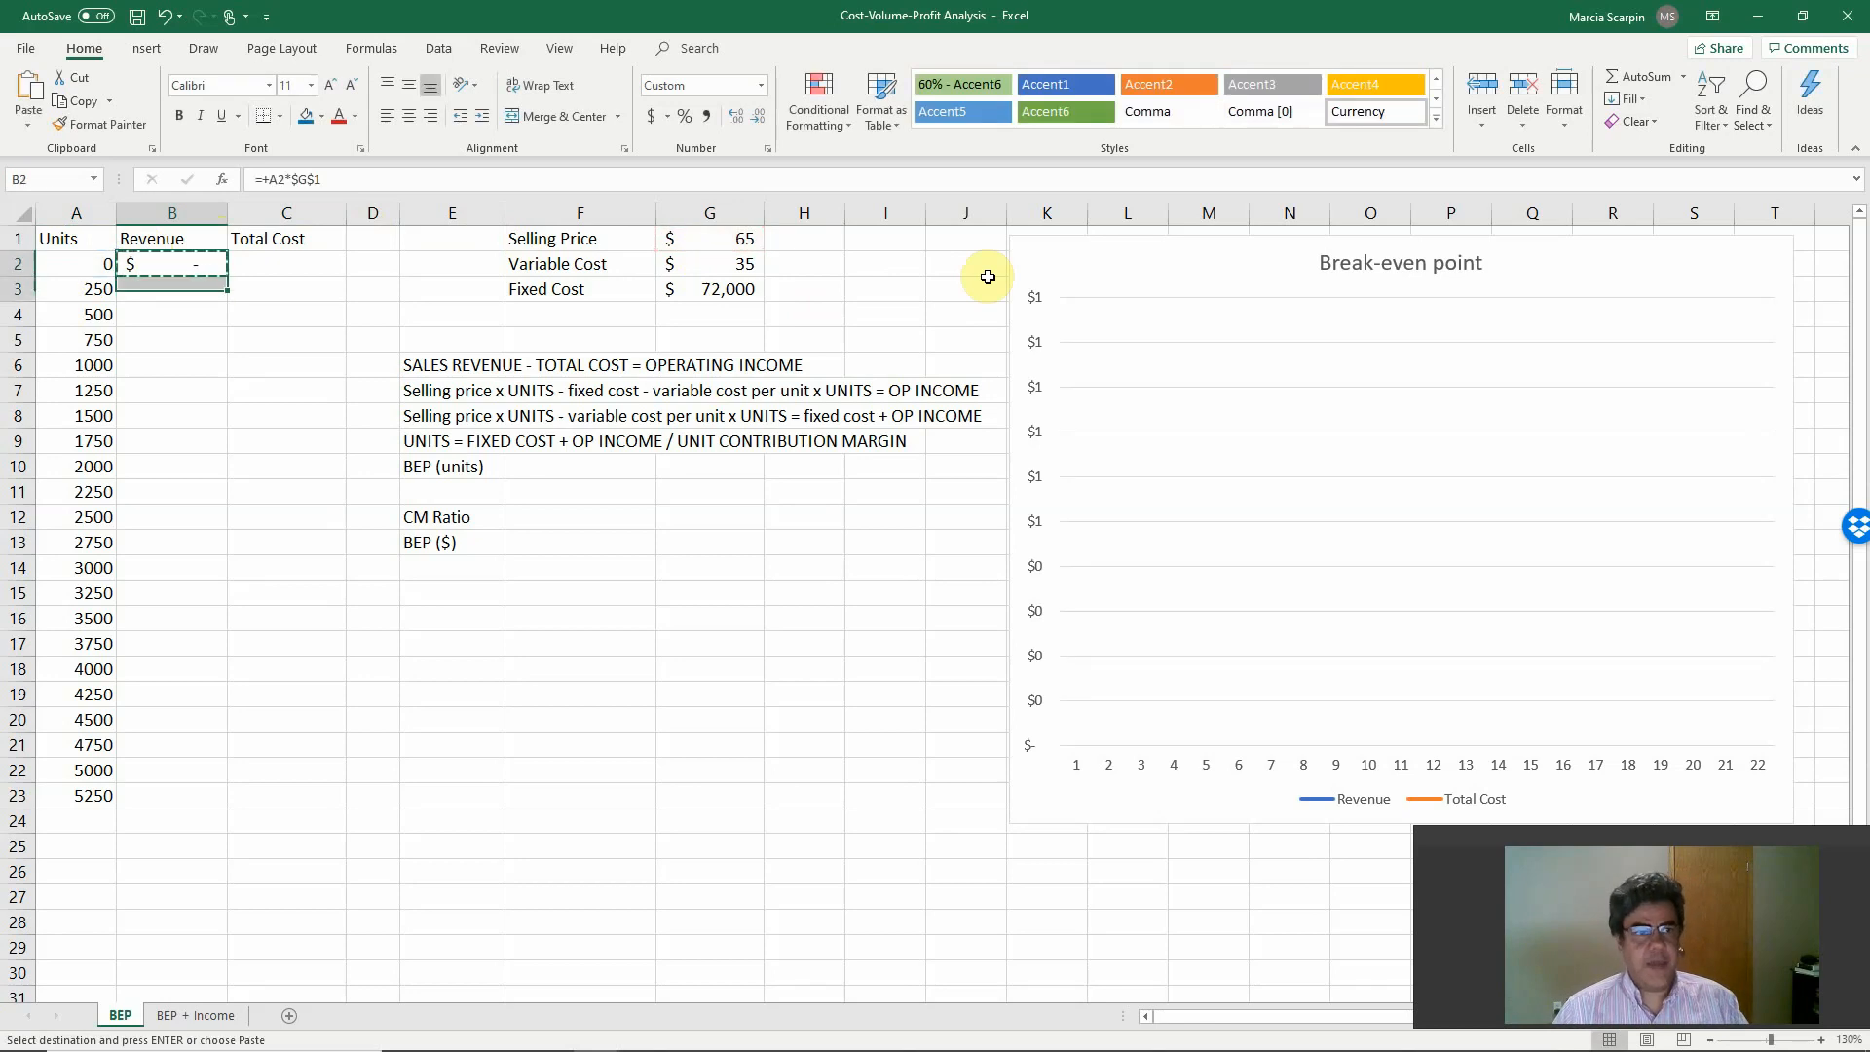
{"action": "key", "text": "shift+Down"}
{"action": "key", "text": "shift+Down"}
{"action": "key", "text": "shift+Down"}
{"action": "key", "text": "shift+Down"}
{"action": "key", "text": "shift+Down"}
{"action": "key", "text": "shift+Down"}
{"action": "key", "text": "shift+Down"}
{"action": "key", "text": "shift+Down"}
{"action": "key", "text": "shift+Down"}
{"action": "key", "text": "shift+Down"}
{"action": "key", "text": "shift+Down"}
{"action": "key", "text": "shift+Down"}
{"action": "key", "text": "shift+Down"}
{"action": "key", "text": "shift+Down"}
{"action": "key", "text": "shift+Down"}
{"action": "key", "text": "shift+Down"}
{"action": "key", "text": "shift+Down"}
{"action": "key", "text": "shift+Down"}
{"action": "key", "text": "shift+Down"}
{"action": "key", "text": "shift+Down"}
{"action": "key", "text": "shift+Up"}
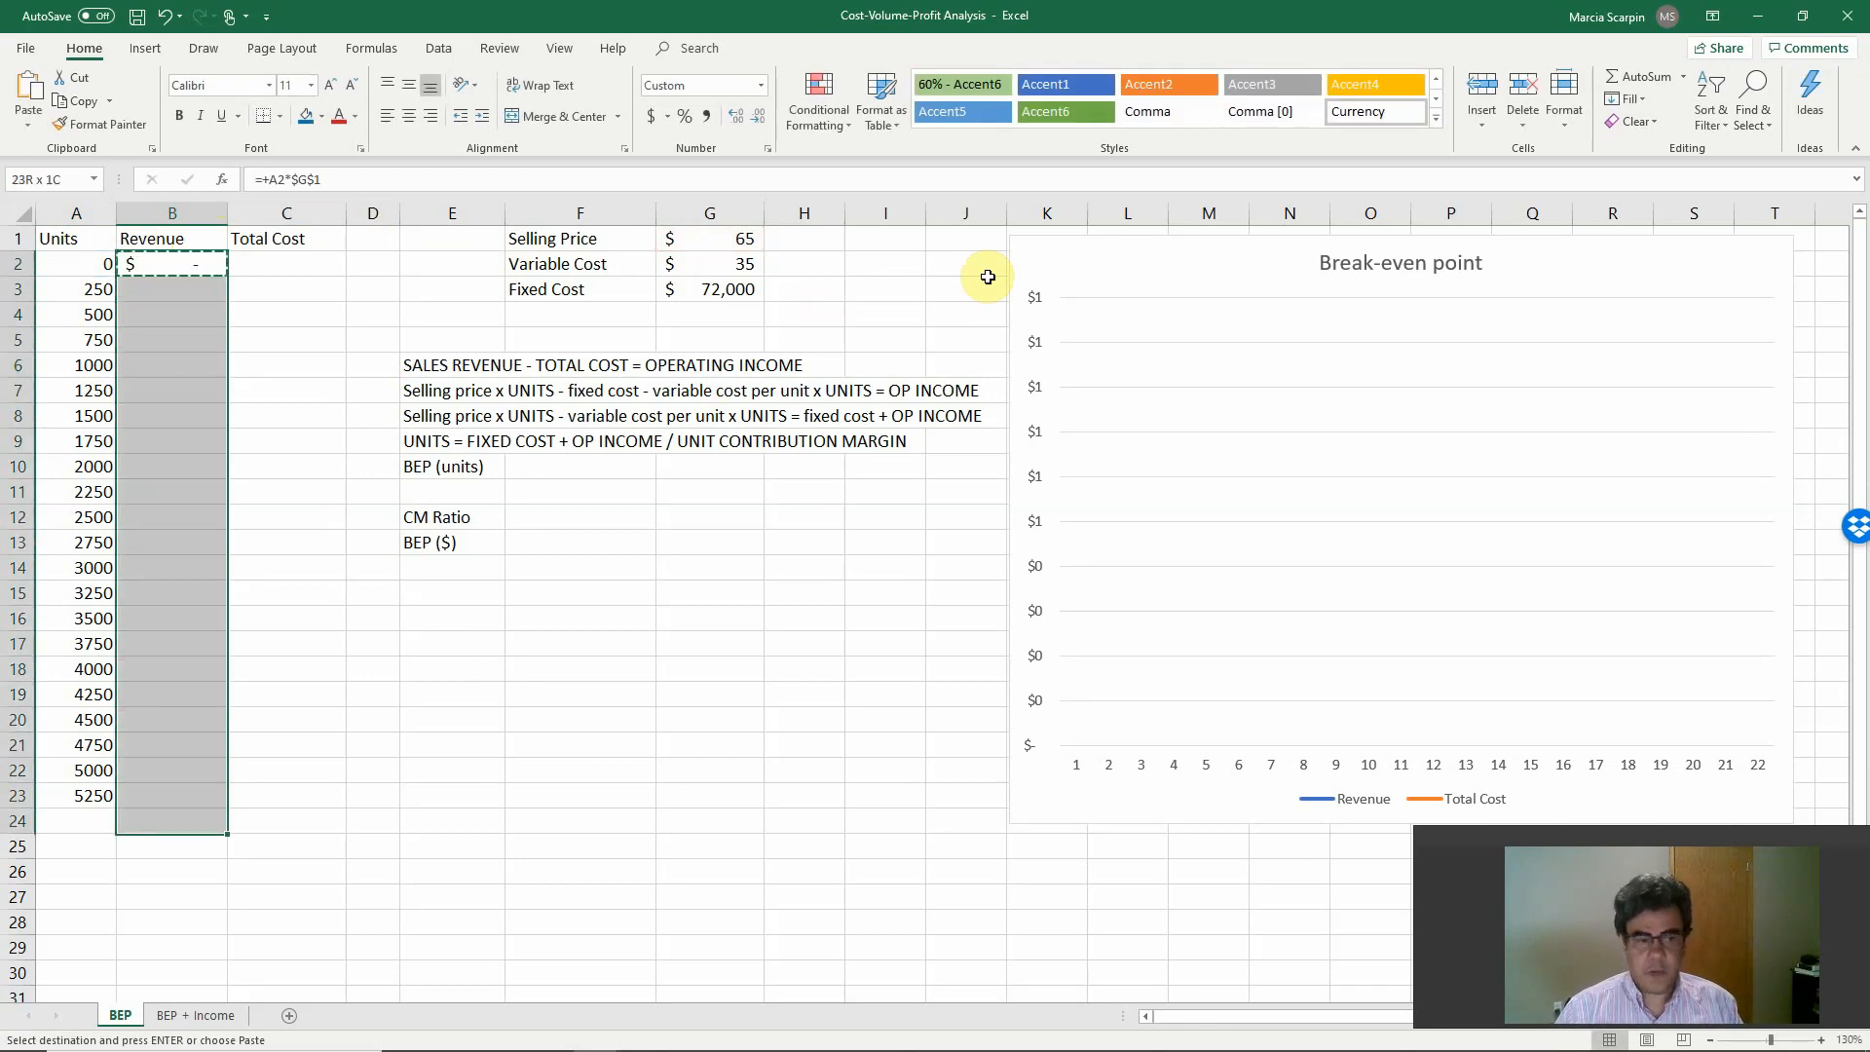
{"action": "key", "text": "shift+Up"}
{"action": "key", "text": "Return"}
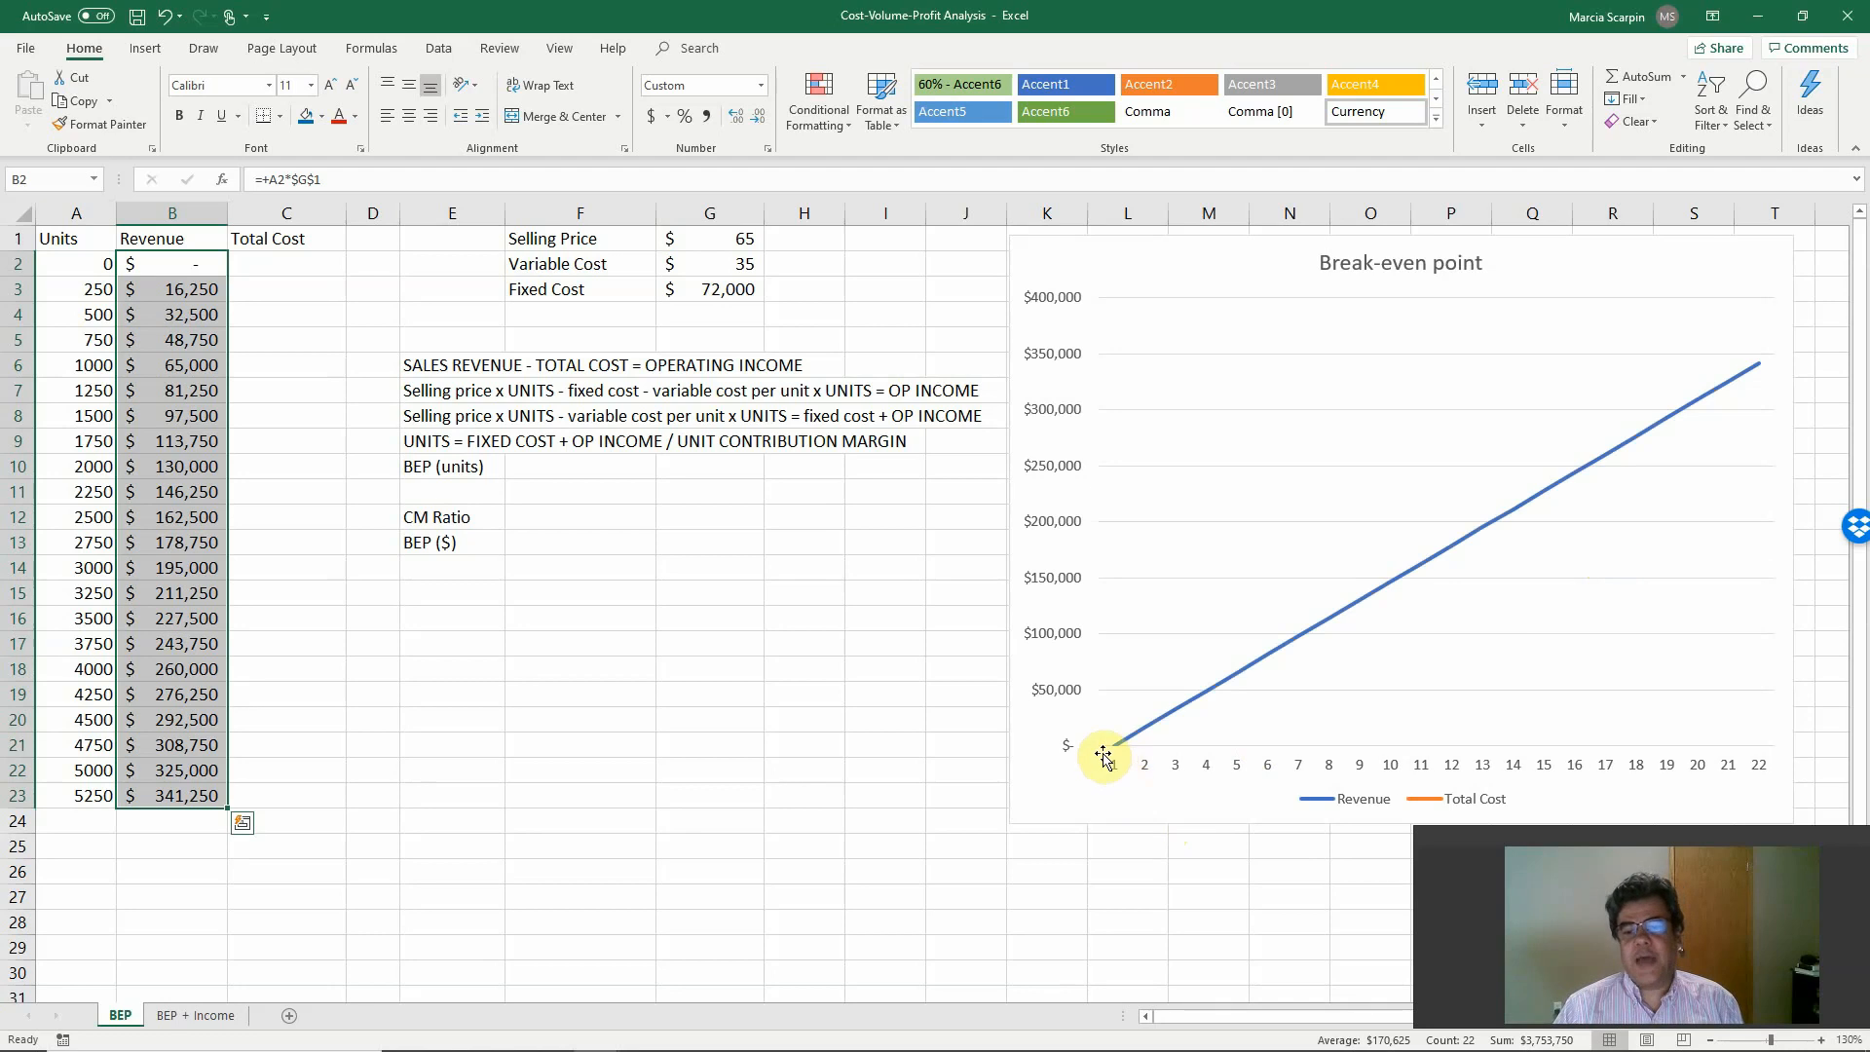
{"action": "left_click", "coordinate": [177, 264]}
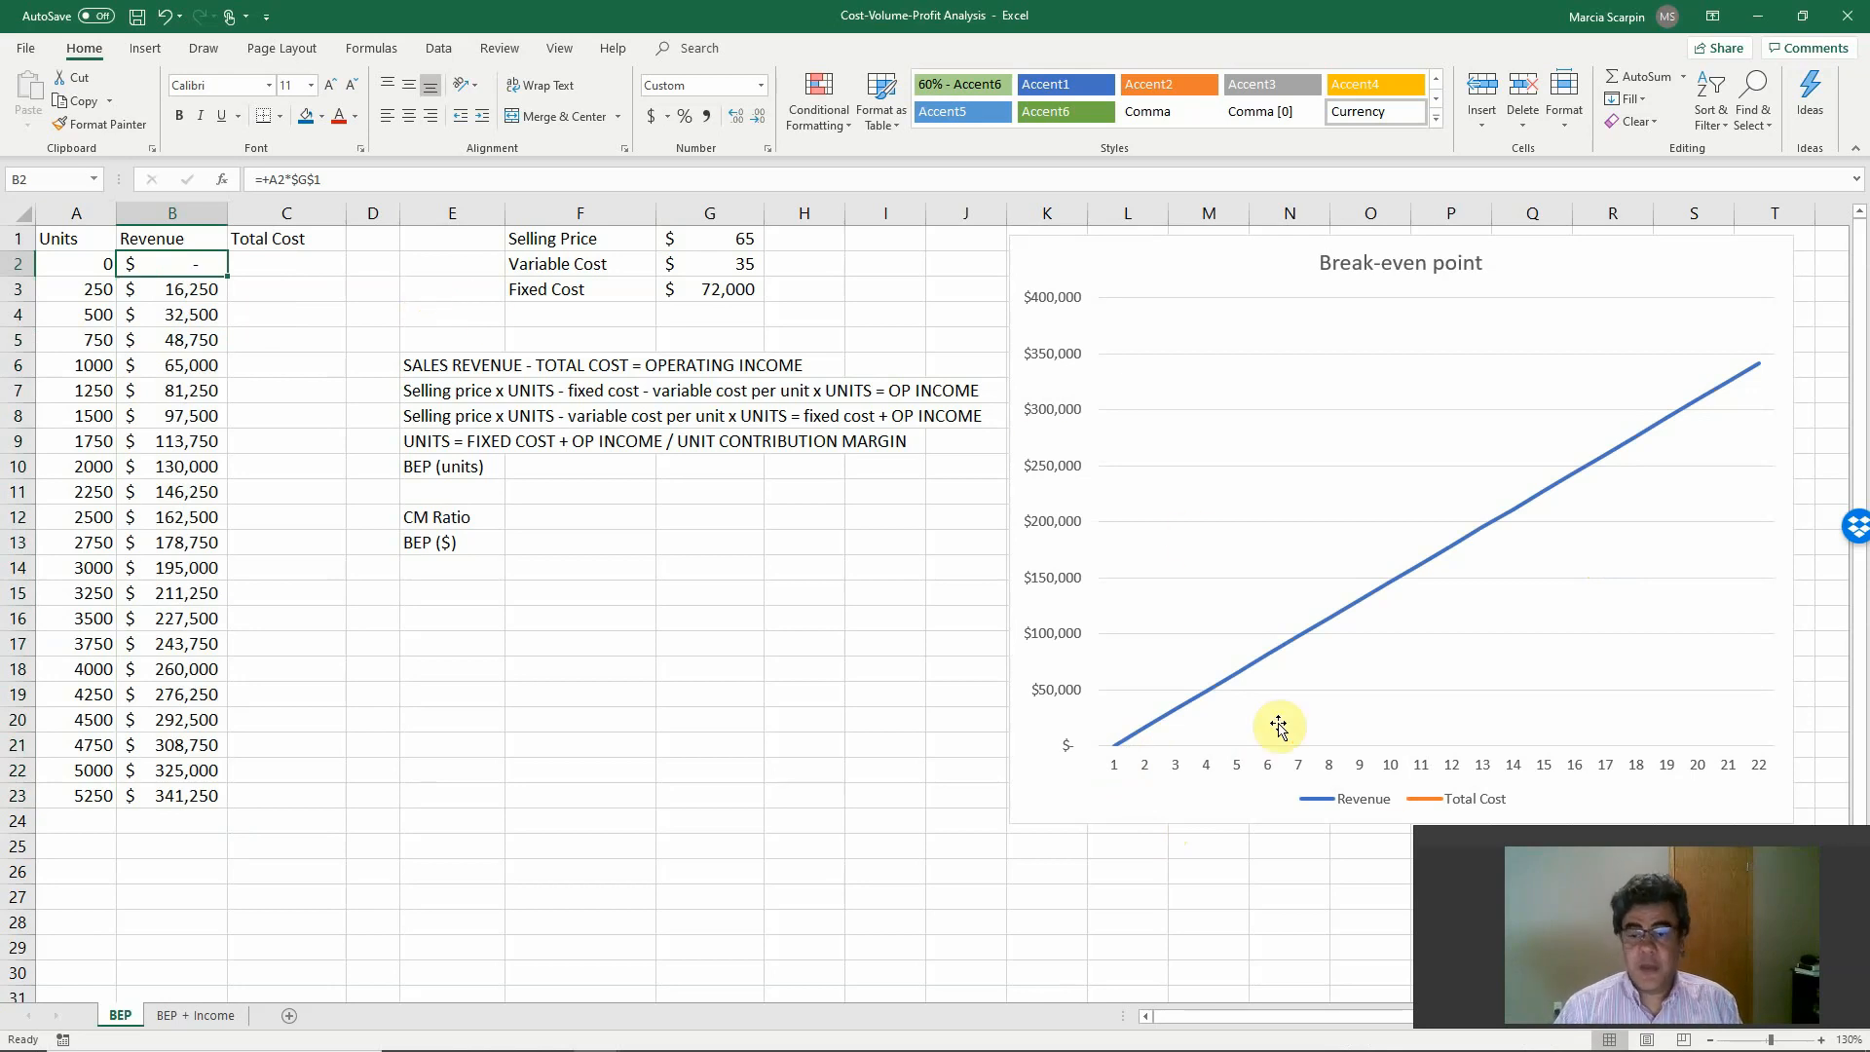
Enter the formula =+G3 in C2 so the first total cost references the fixed cost.
{"action": "left_click", "coordinate": [292, 267]}
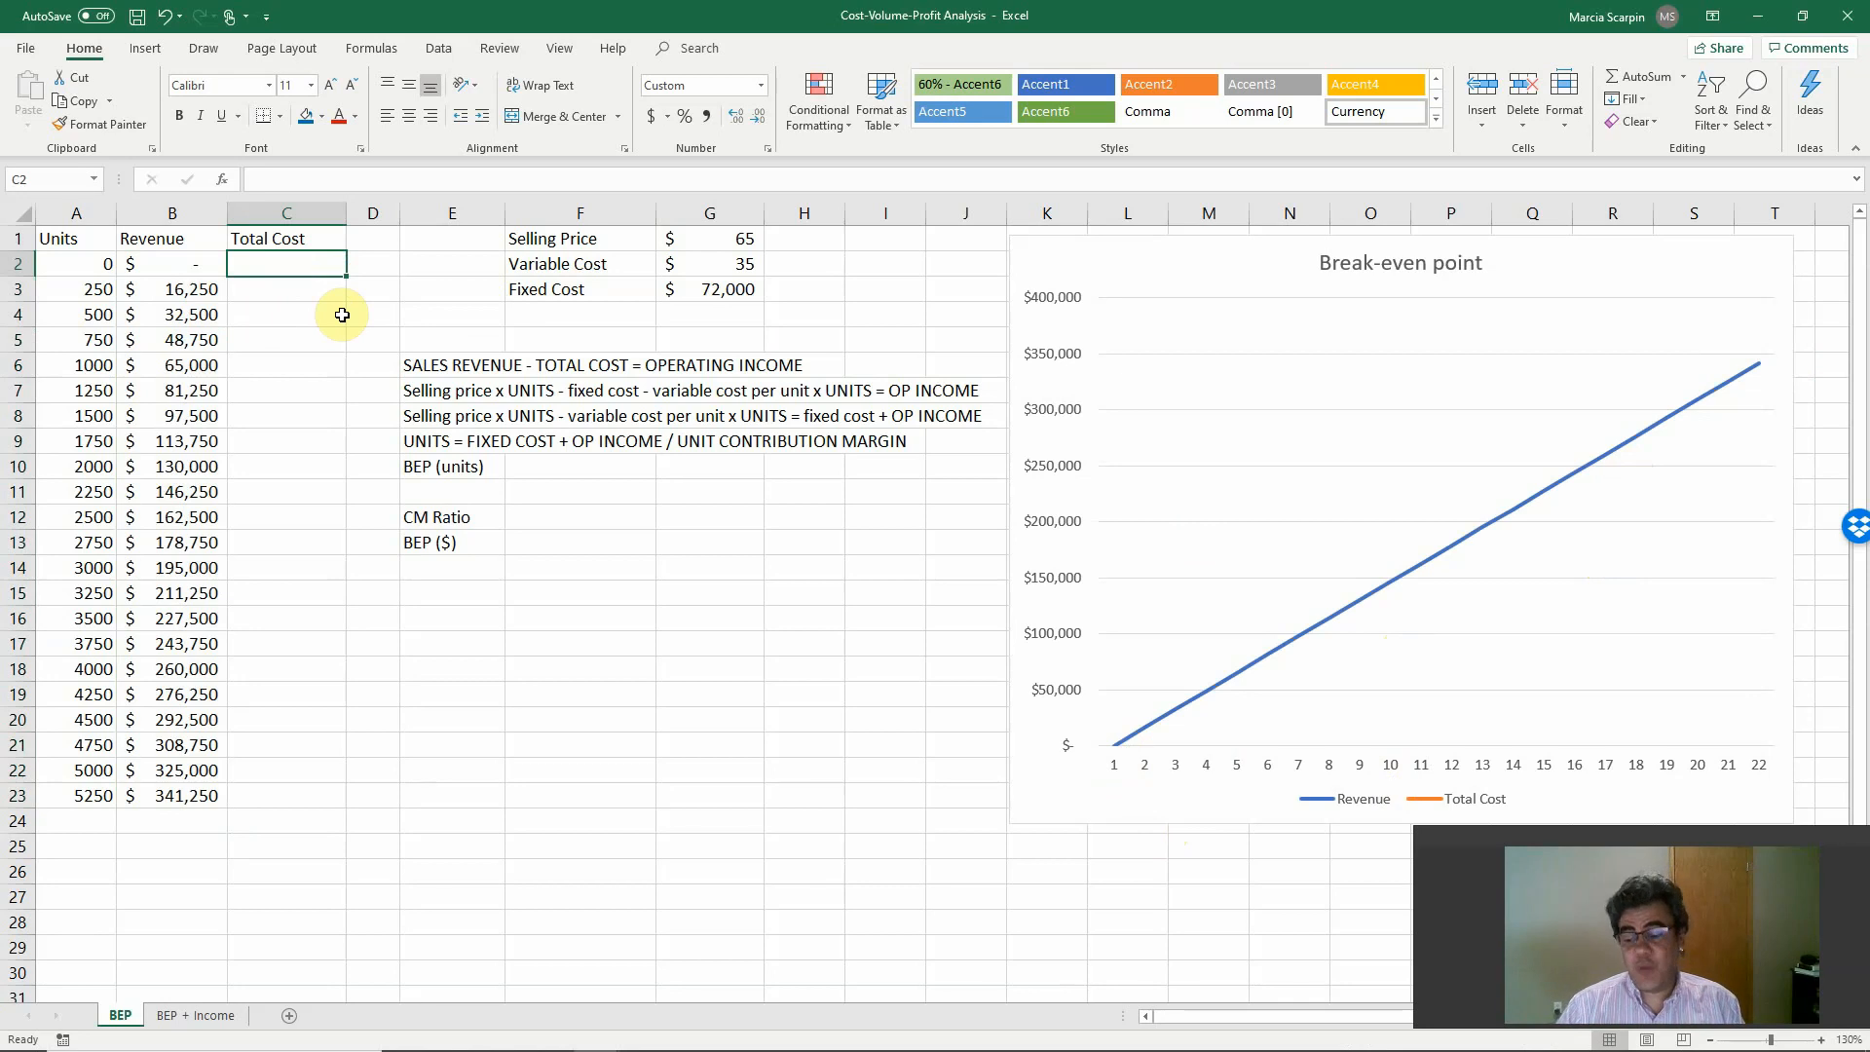
{"action": "key", "text": "Right"}
{"action": "key", "text": "Right"}
{"action": "key", "text": "Right"}
{"action": "key", "text": "Right"}
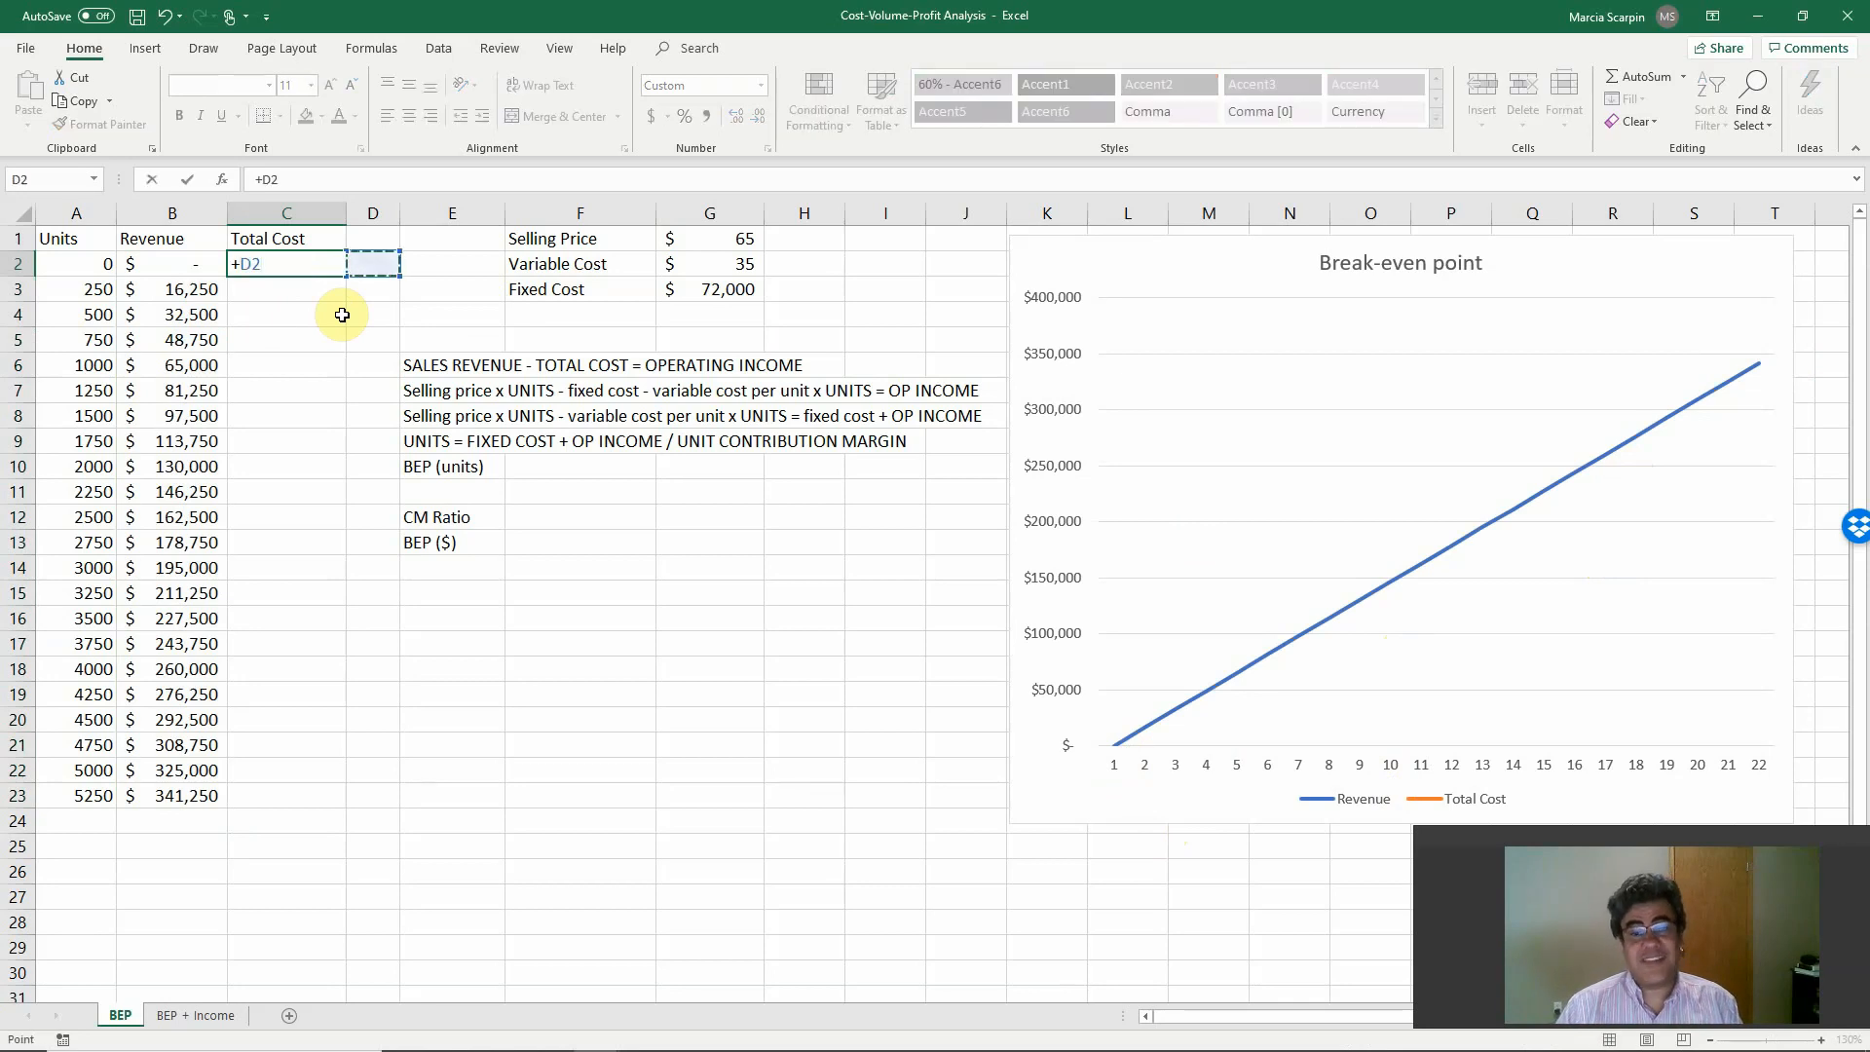
{"action": "key", "text": "Down"}
{"action": "key", "text": "ctrl+Return"}
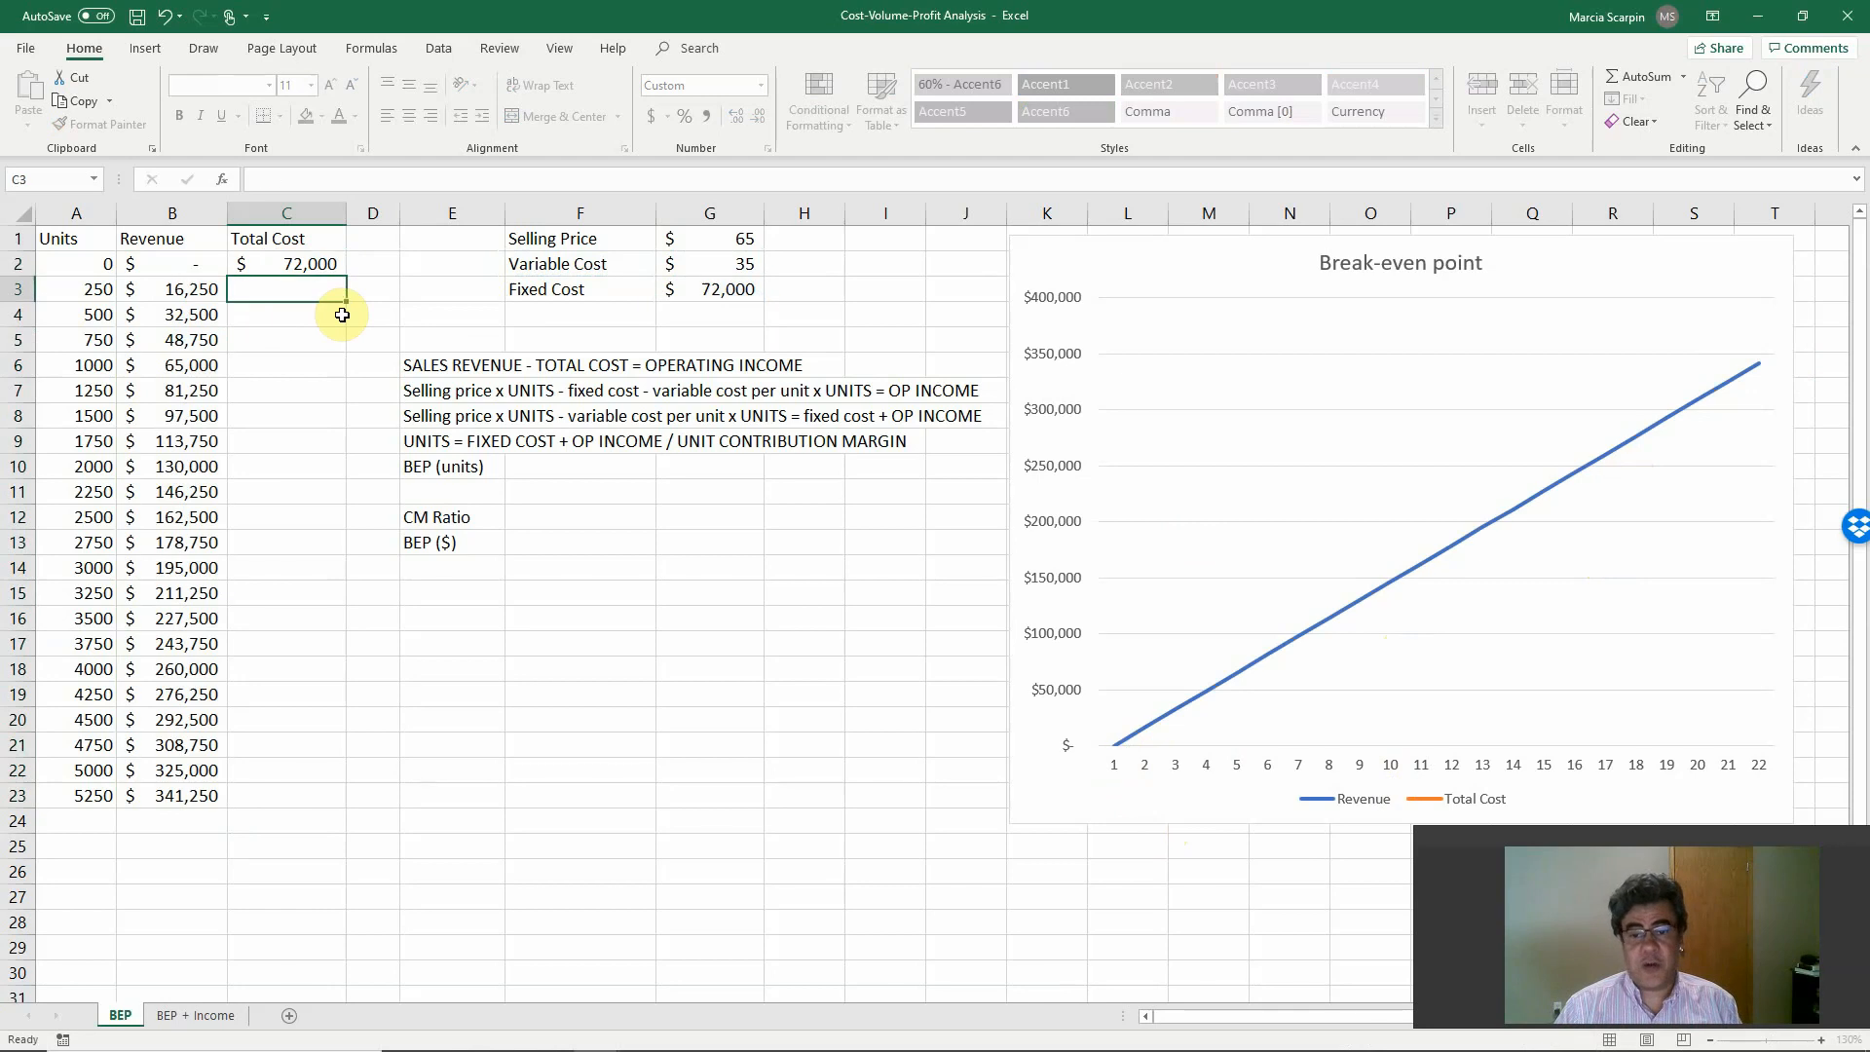
Copy the fixed cost reference from C2 down the Total Cost column through C23.
{"action": "key", "text": "ctrl+c"}
{"action": "key", "text": "shift+Down"}
{"action": "key", "text": "shift+Down"}
{"action": "key", "text": "shift+Down"}
{"action": "key", "text": "shift+Down"}
{"action": "key", "text": "shift+Down"}
{"action": "key", "text": "shift+Down"}
{"action": "key", "text": "shift+Down"}
{"action": "key", "text": "shift+Down"}
{"action": "key", "text": "shift+Down"}
{"action": "key", "text": "shift+Down"}
{"action": "key", "text": "shift+Down"}
{"action": "key", "text": "shift+Down"}
{"action": "key", "text": "shift+Down"}
{"action": "key", "text": "shift+Down"}
{"action": "key", "text": "shift+Down"}
{"action": "key", "text": "shift+Down"}
{"action": "key", "text": "shift+Down"}
{"action": "key", "text": "shift+Down"}
{"action": "key", "text": "shift+Down"}
{"action": "key", "text": "shift+Down"}
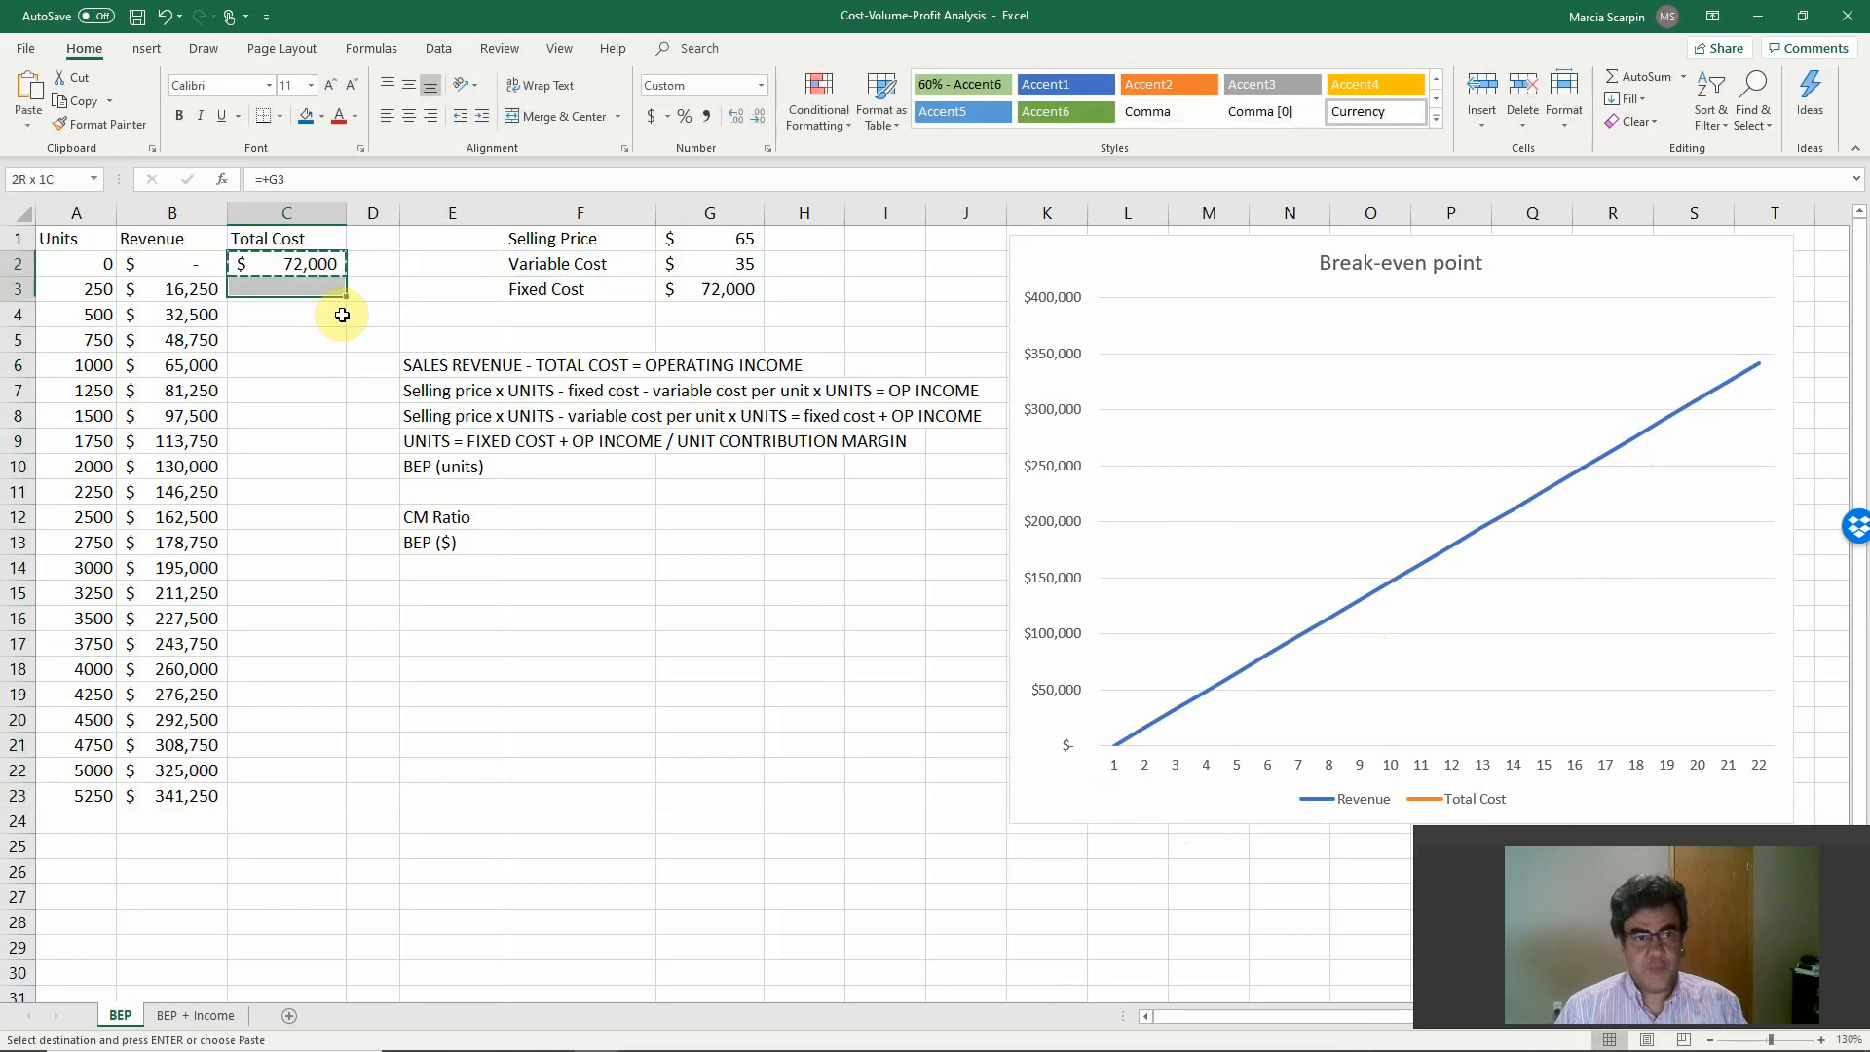
{"action": "key", "text": "Return"}
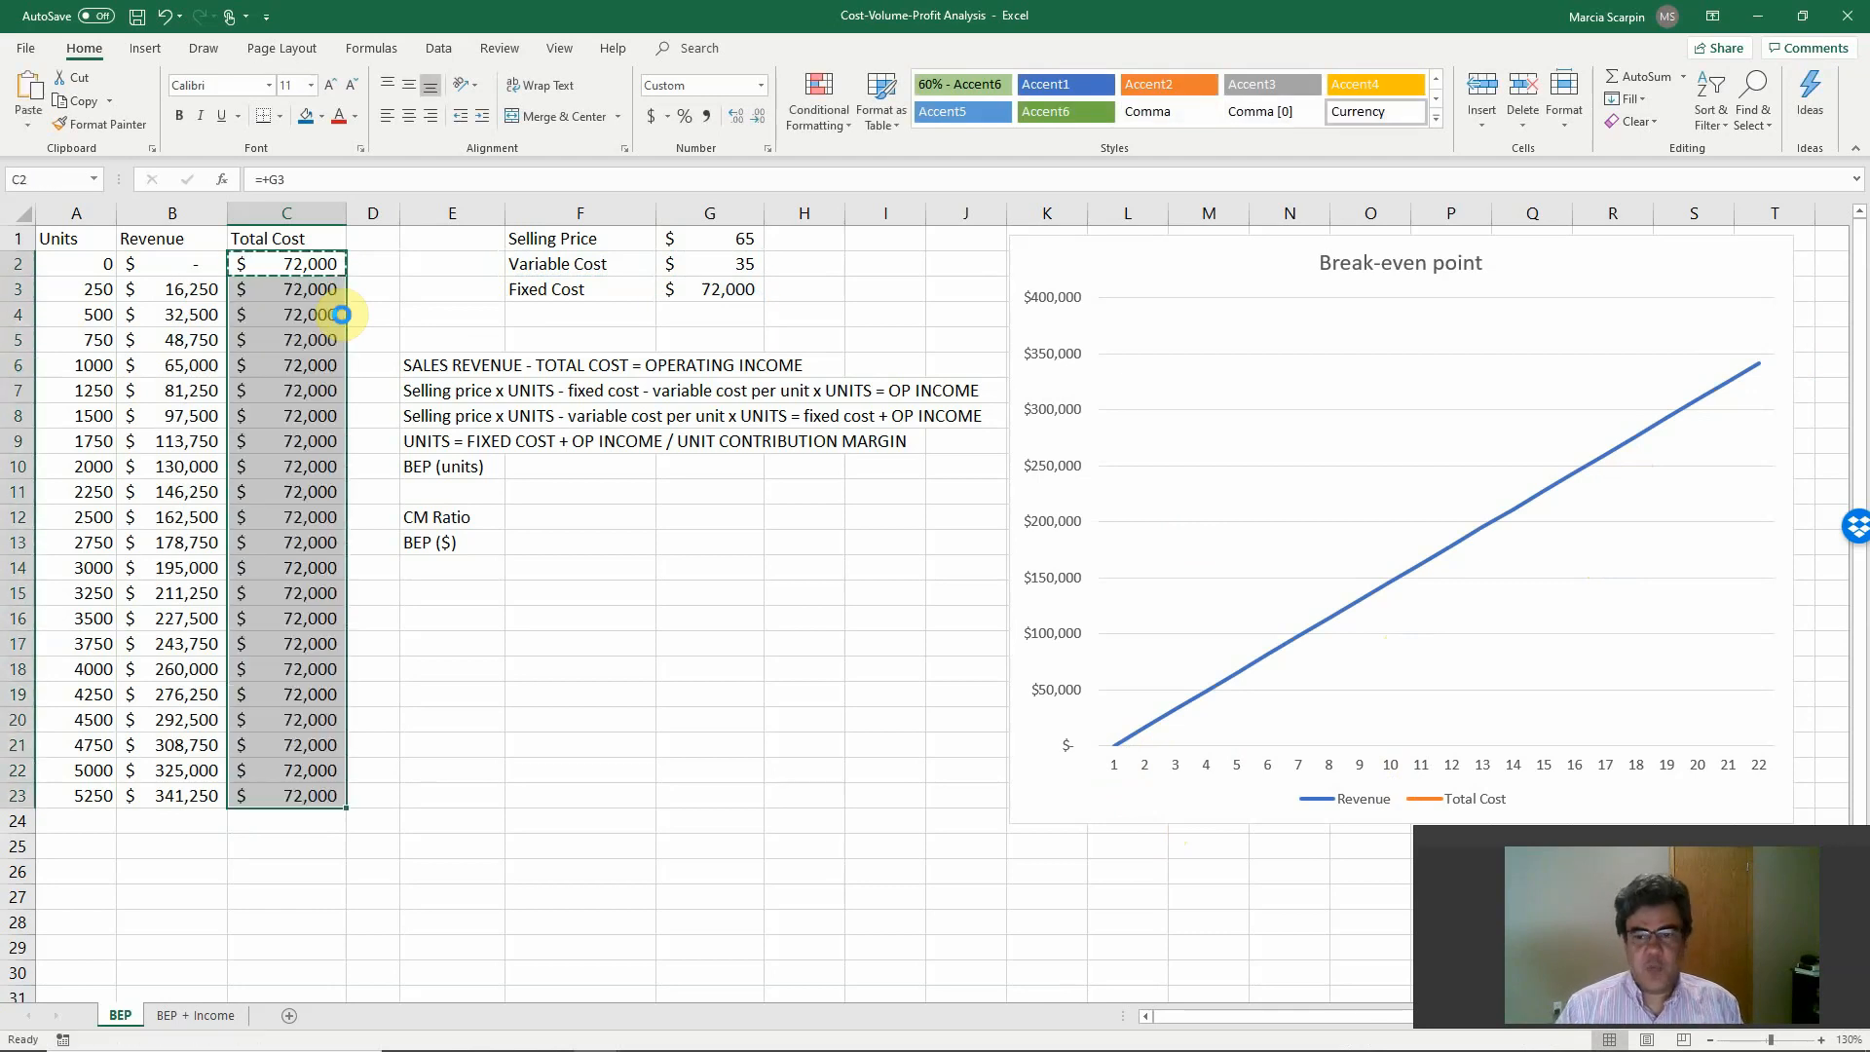
Replace the formula in C3 with a reference to the cell above, =+C2.
{"action": "left_click", "coordinate": [298, 284]}
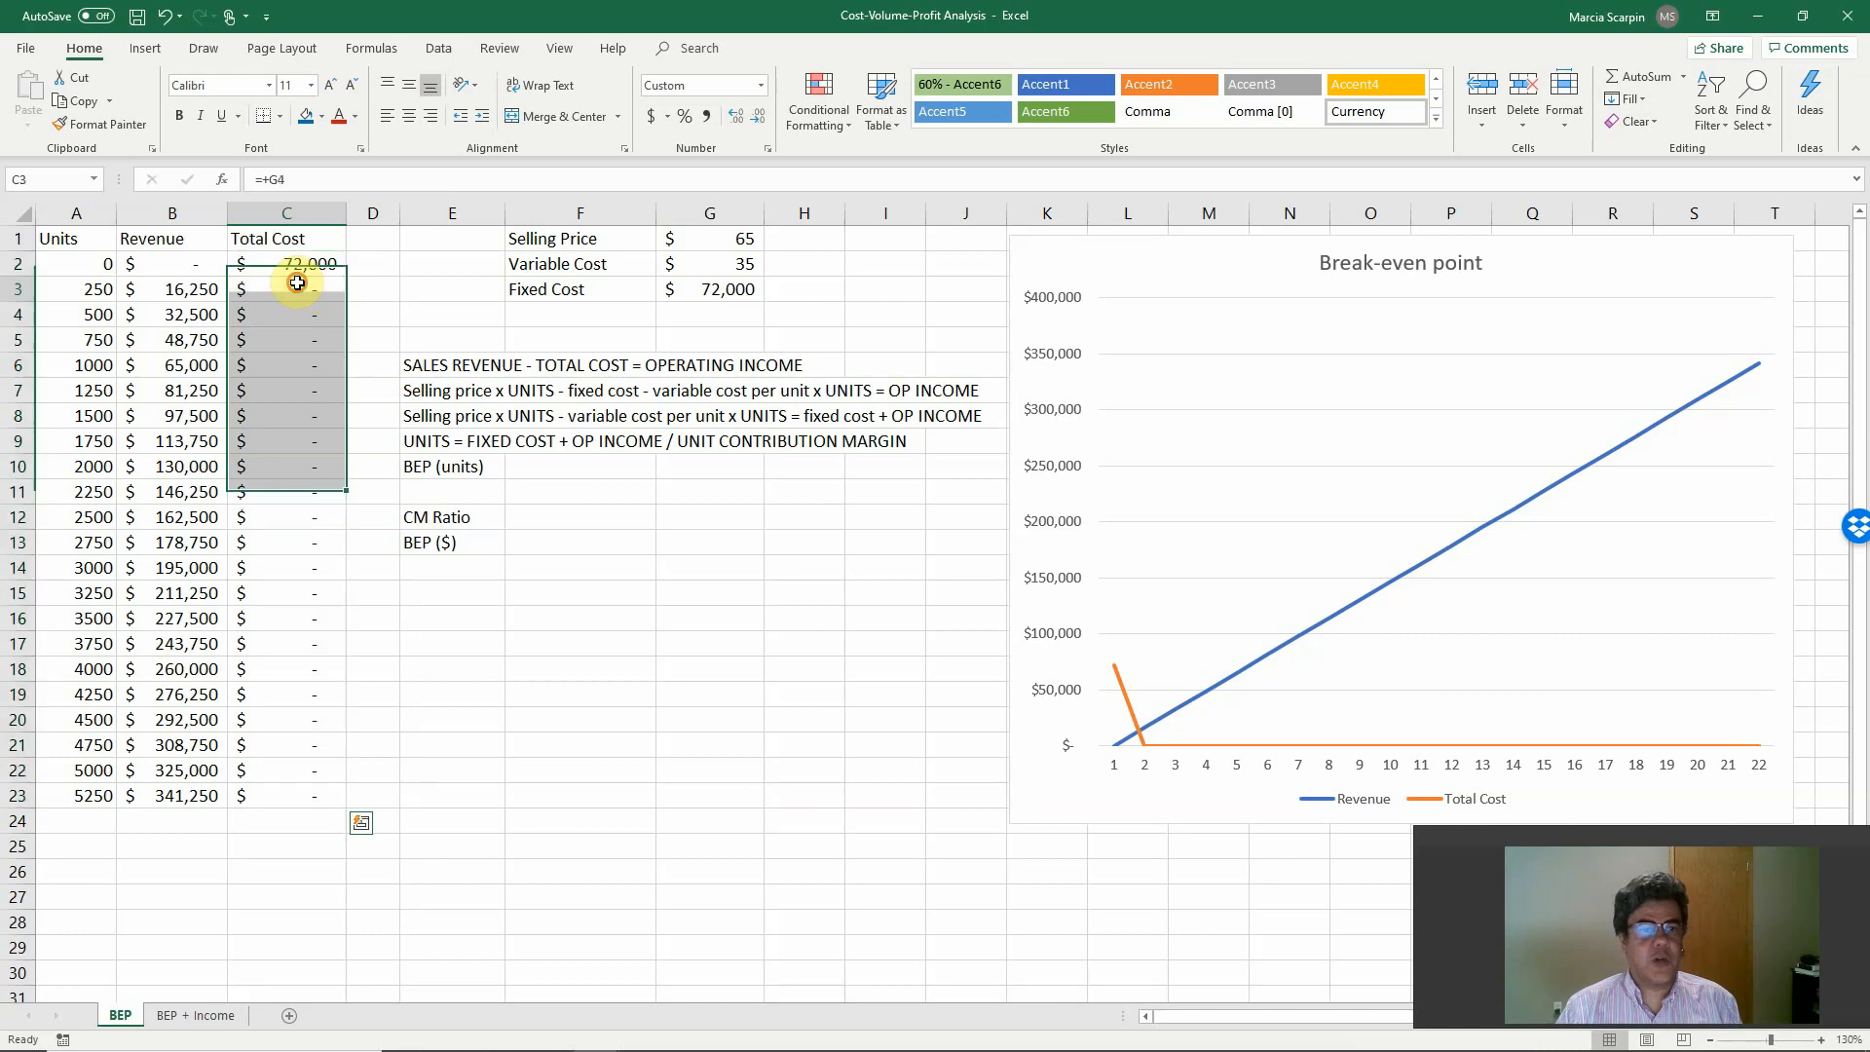
{"action": "type", "text": "+"}
{"action": "key", "text": "Up"}
{"action": "key", "text": "Return"}
{"action": "key", "text": "Up"}
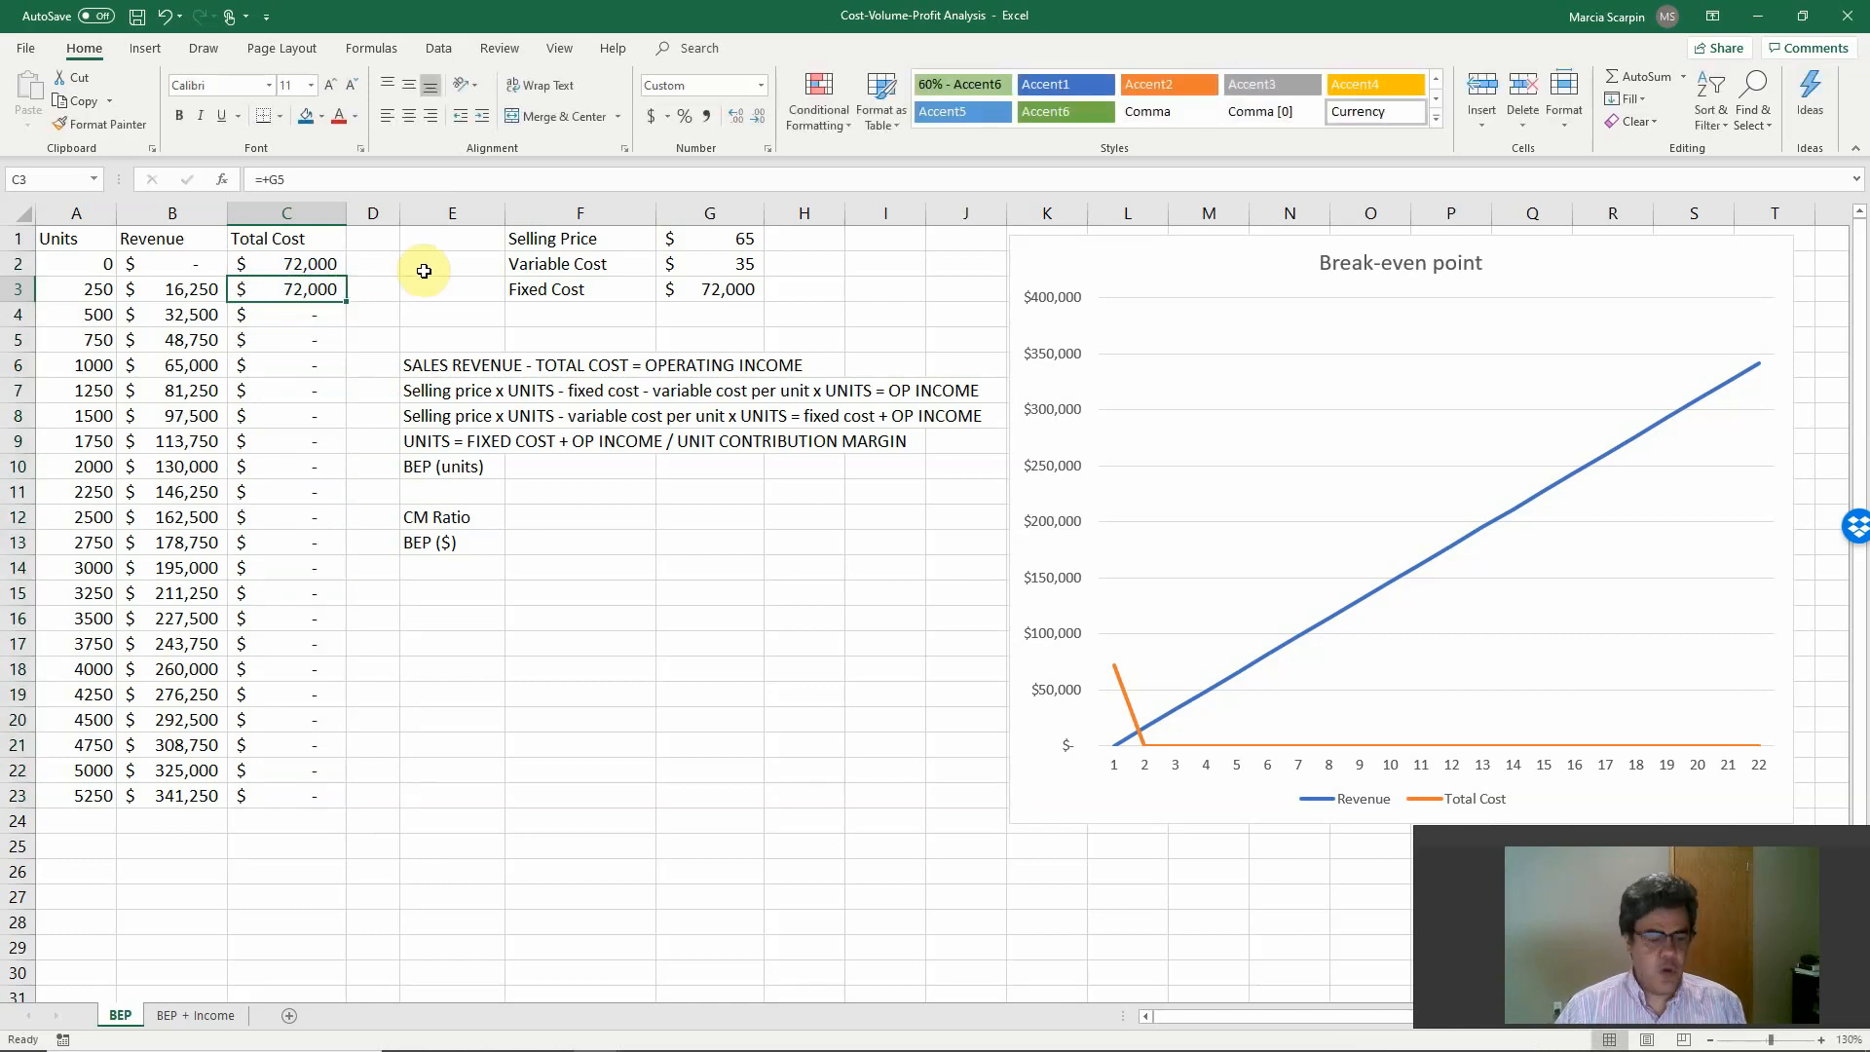
Copy the cell-above reference from C3 down the Total Cost column through C23.
{"action": "key", "text": "ctrl+c"}
{"action": "key", "text": "ctrl+shift+Down"}
{"action": "key", "text": "ctrl+v"}
{"action": "key", "text": "Return"}
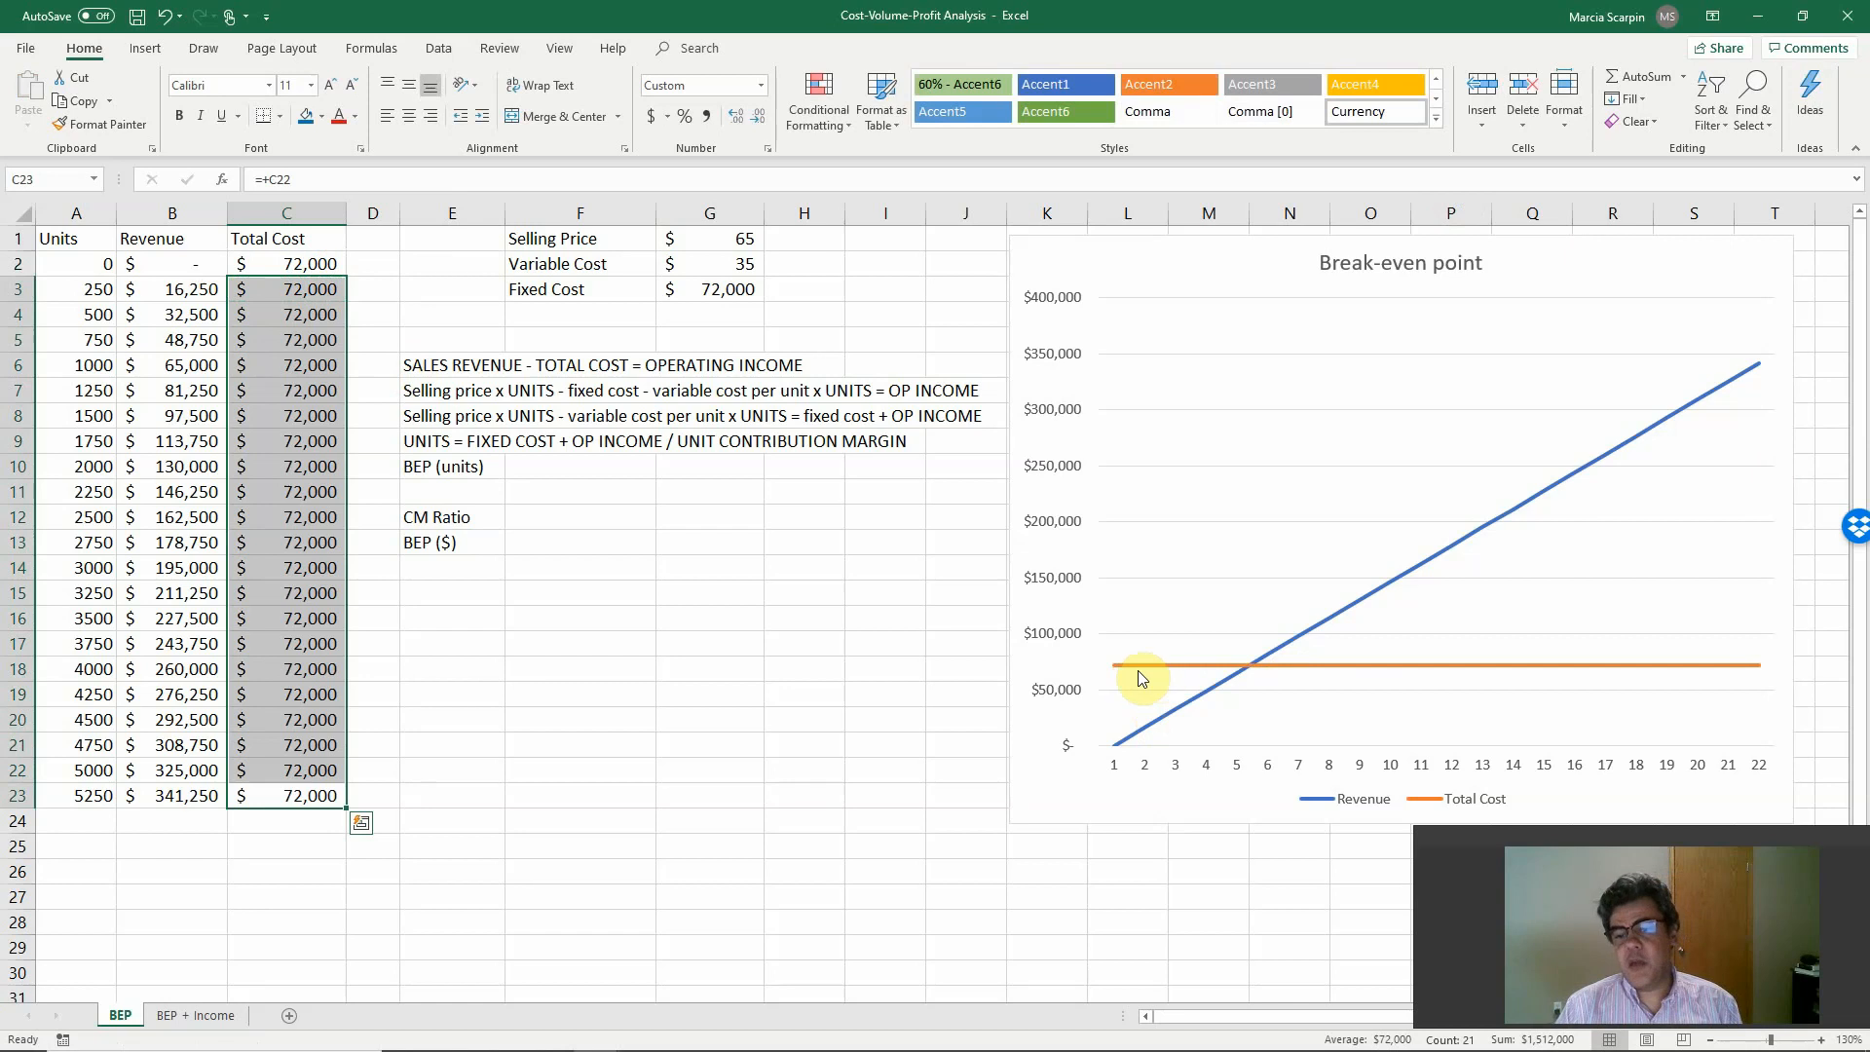
Extend the total cost formula in C2 to =+$G$3+A2*$G$2, with absolute references to the fixed and variable costs.
{"action": "mouse_move", "coordinate": [1365, 671]}
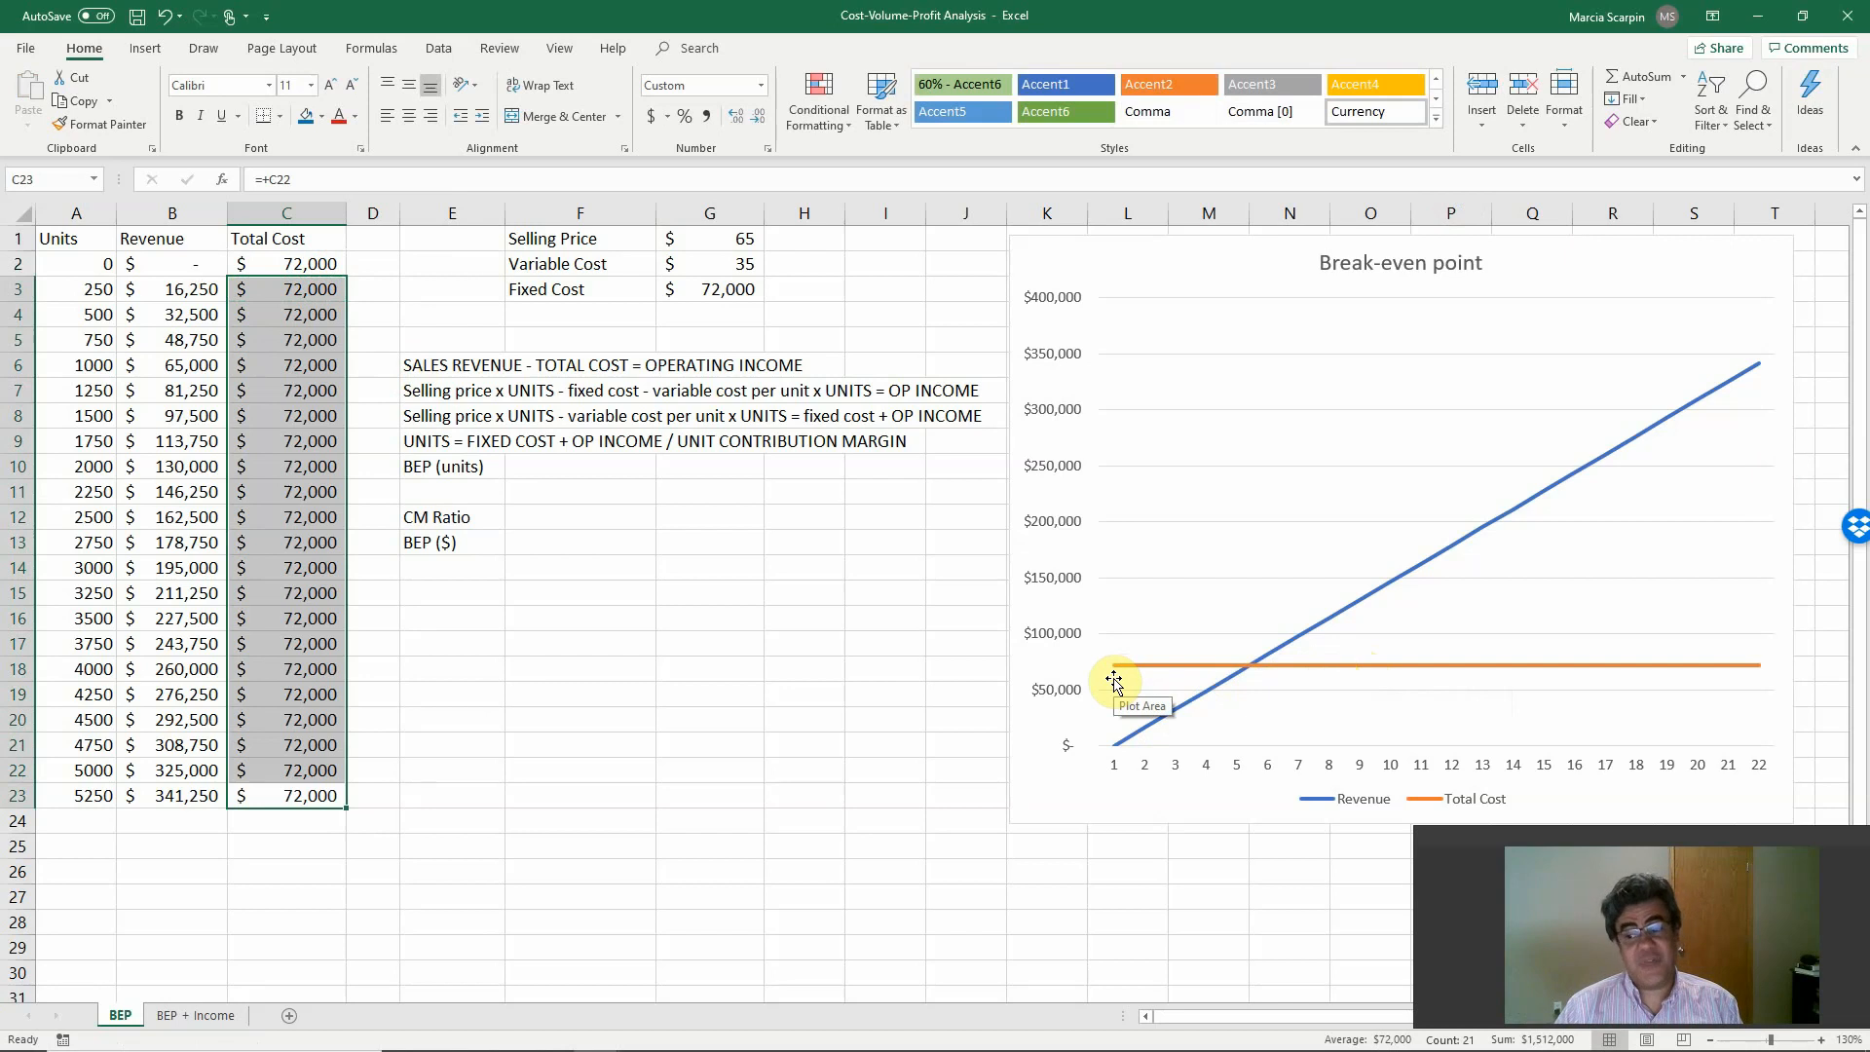
{"action": "left_click", "coordinate": [309, 255]}
{"action": "left_click", "coordinate": [345, 178]}
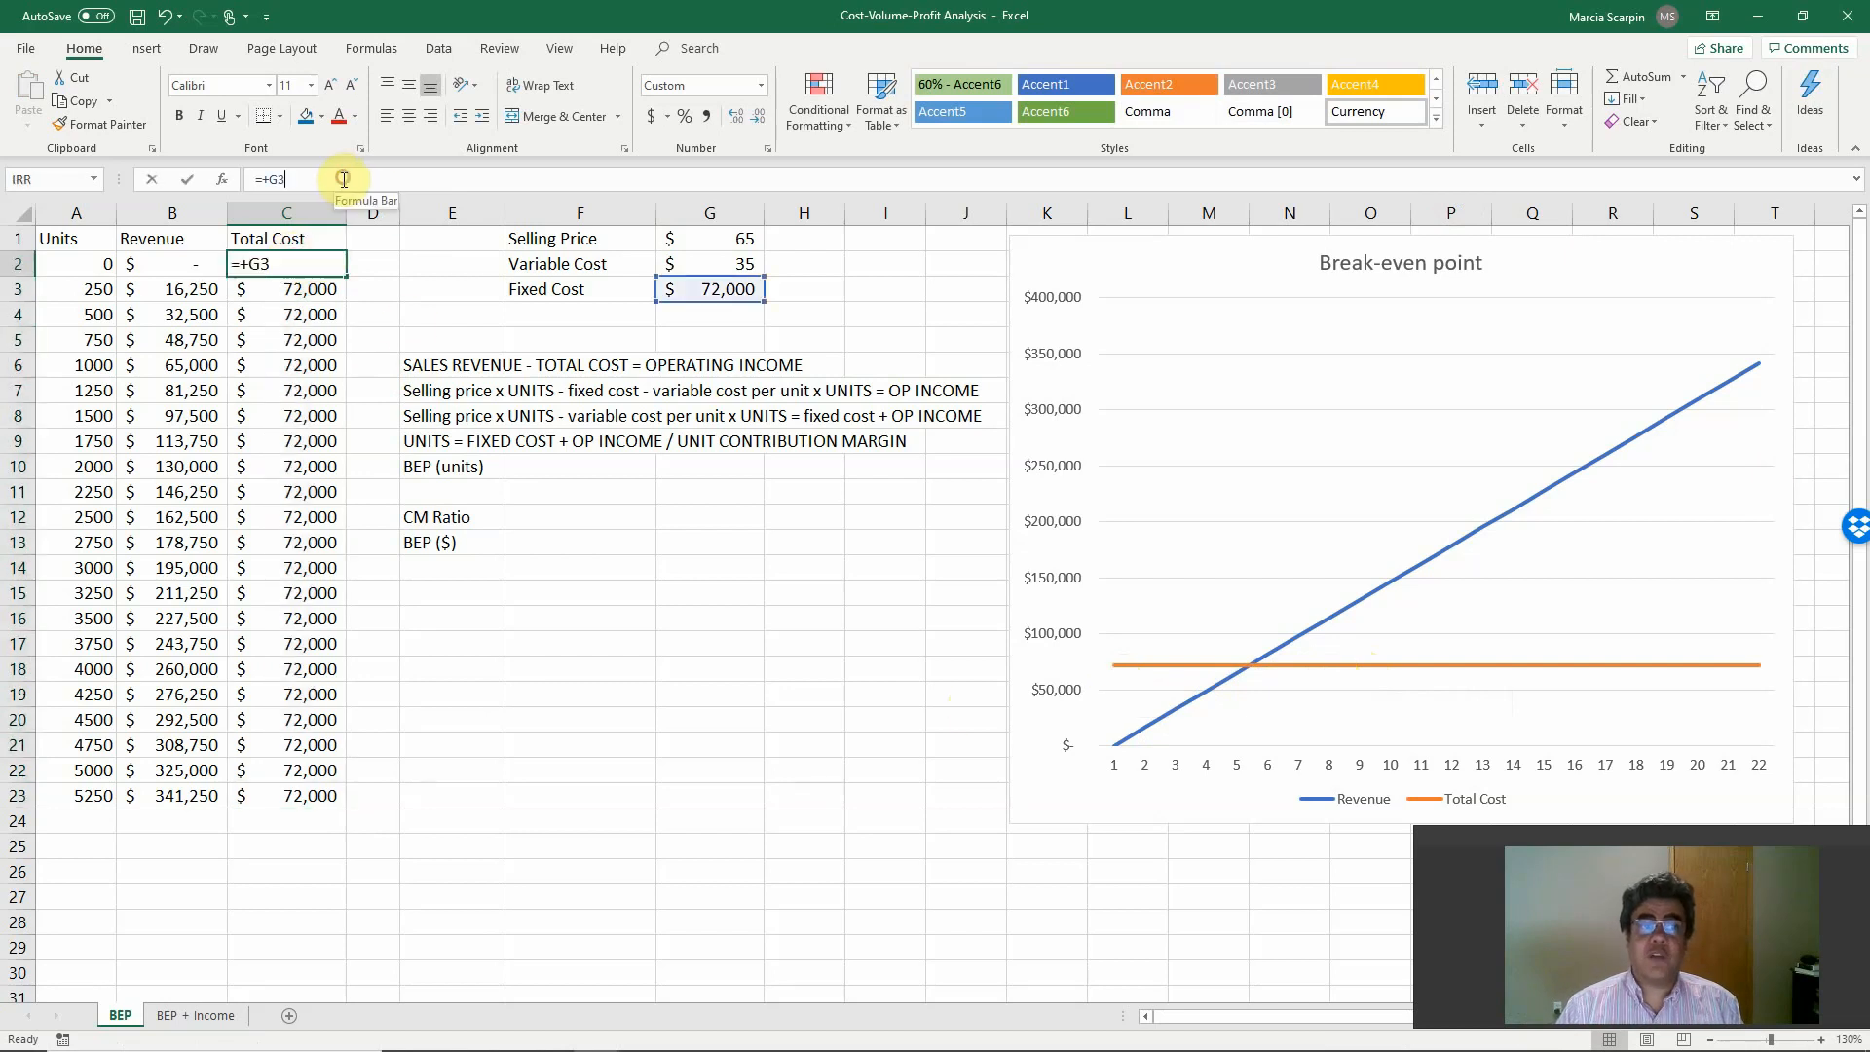
{"action": "type", "text": "+"}
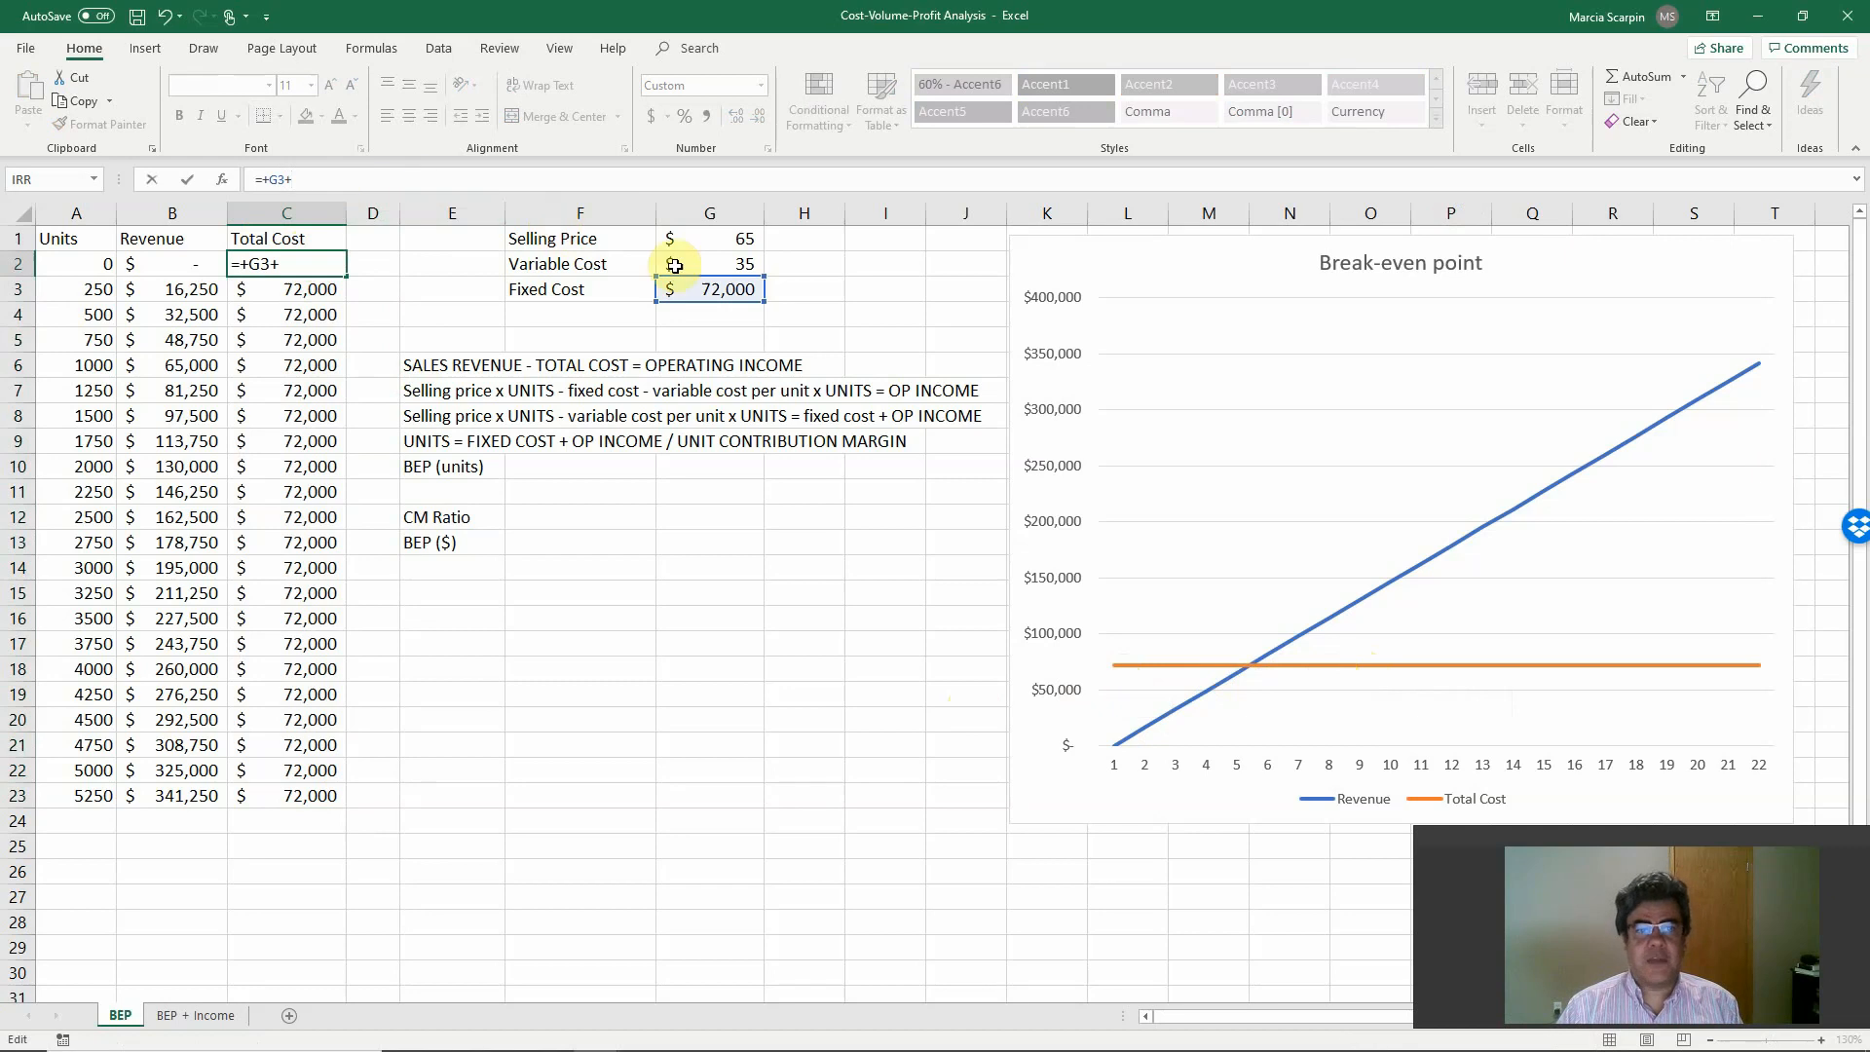
{"action": "left_click", "coordinate": [683, 262]}
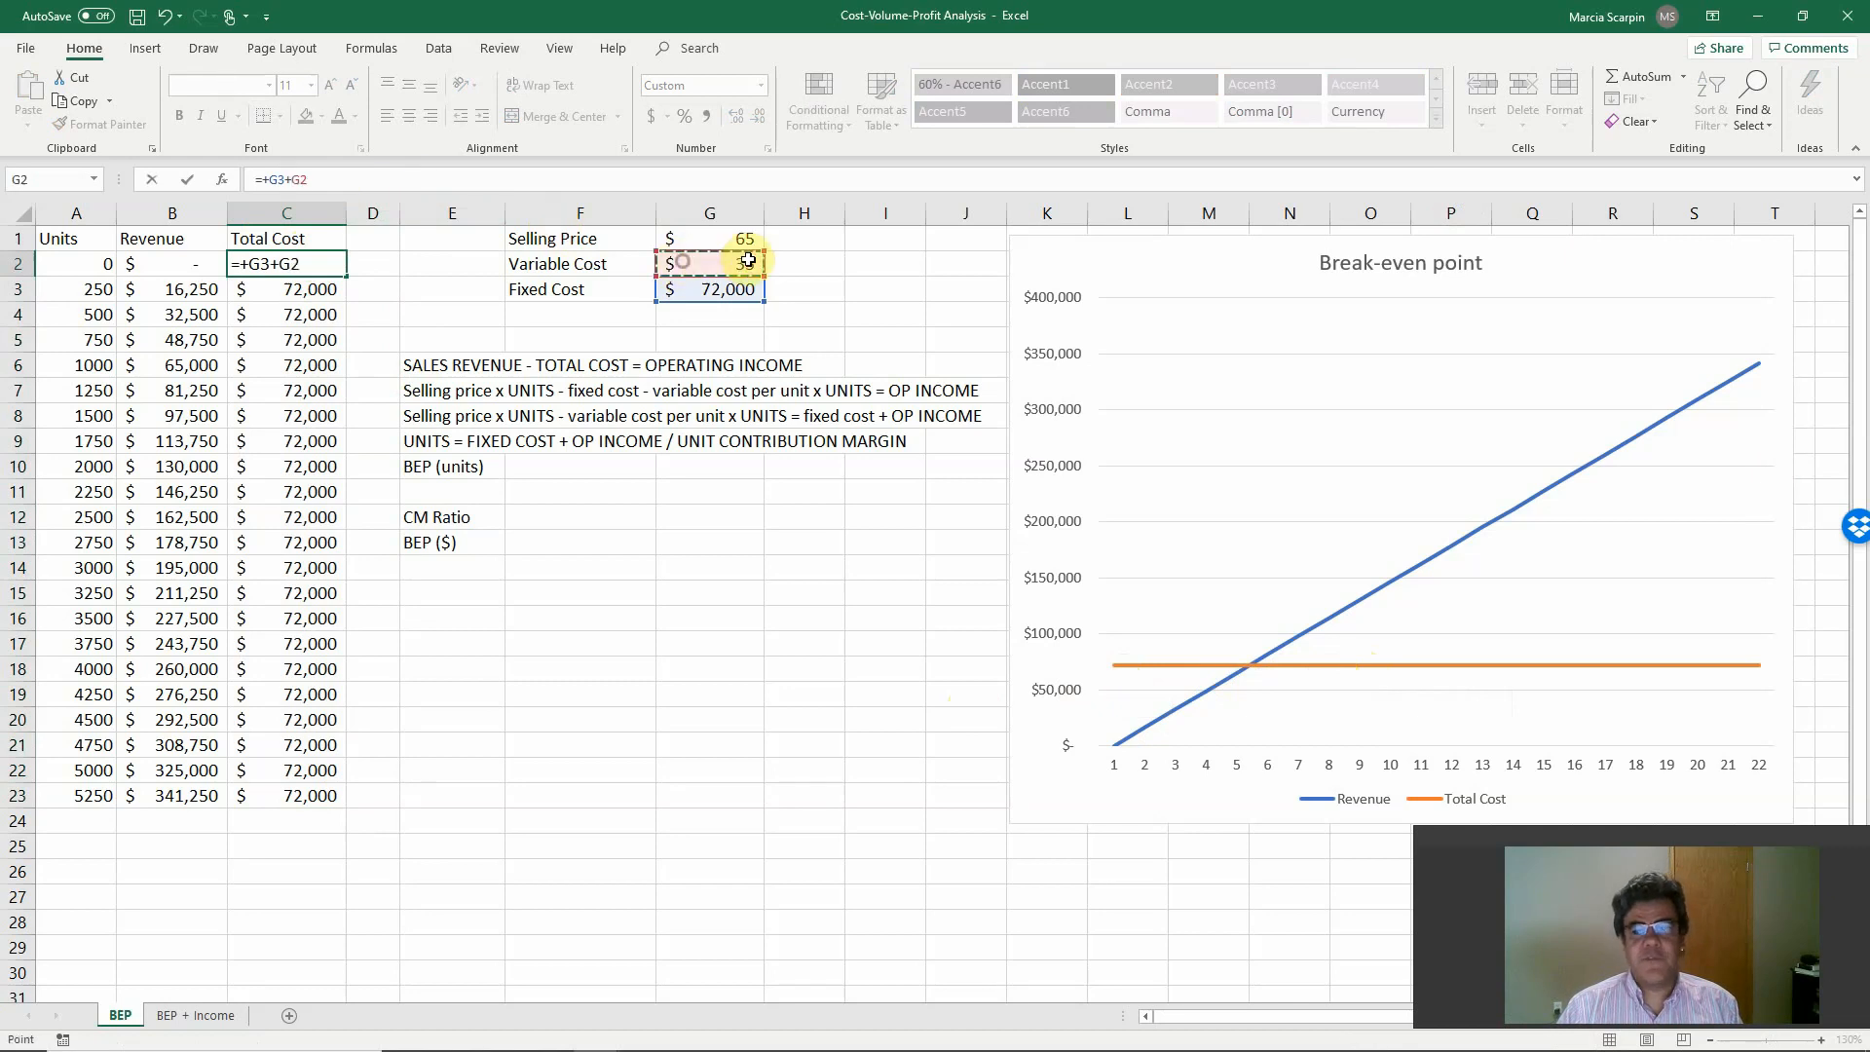
{"action": "left_click", "coordinate": [89, 266]}
{"action": "type", "text": "*"}
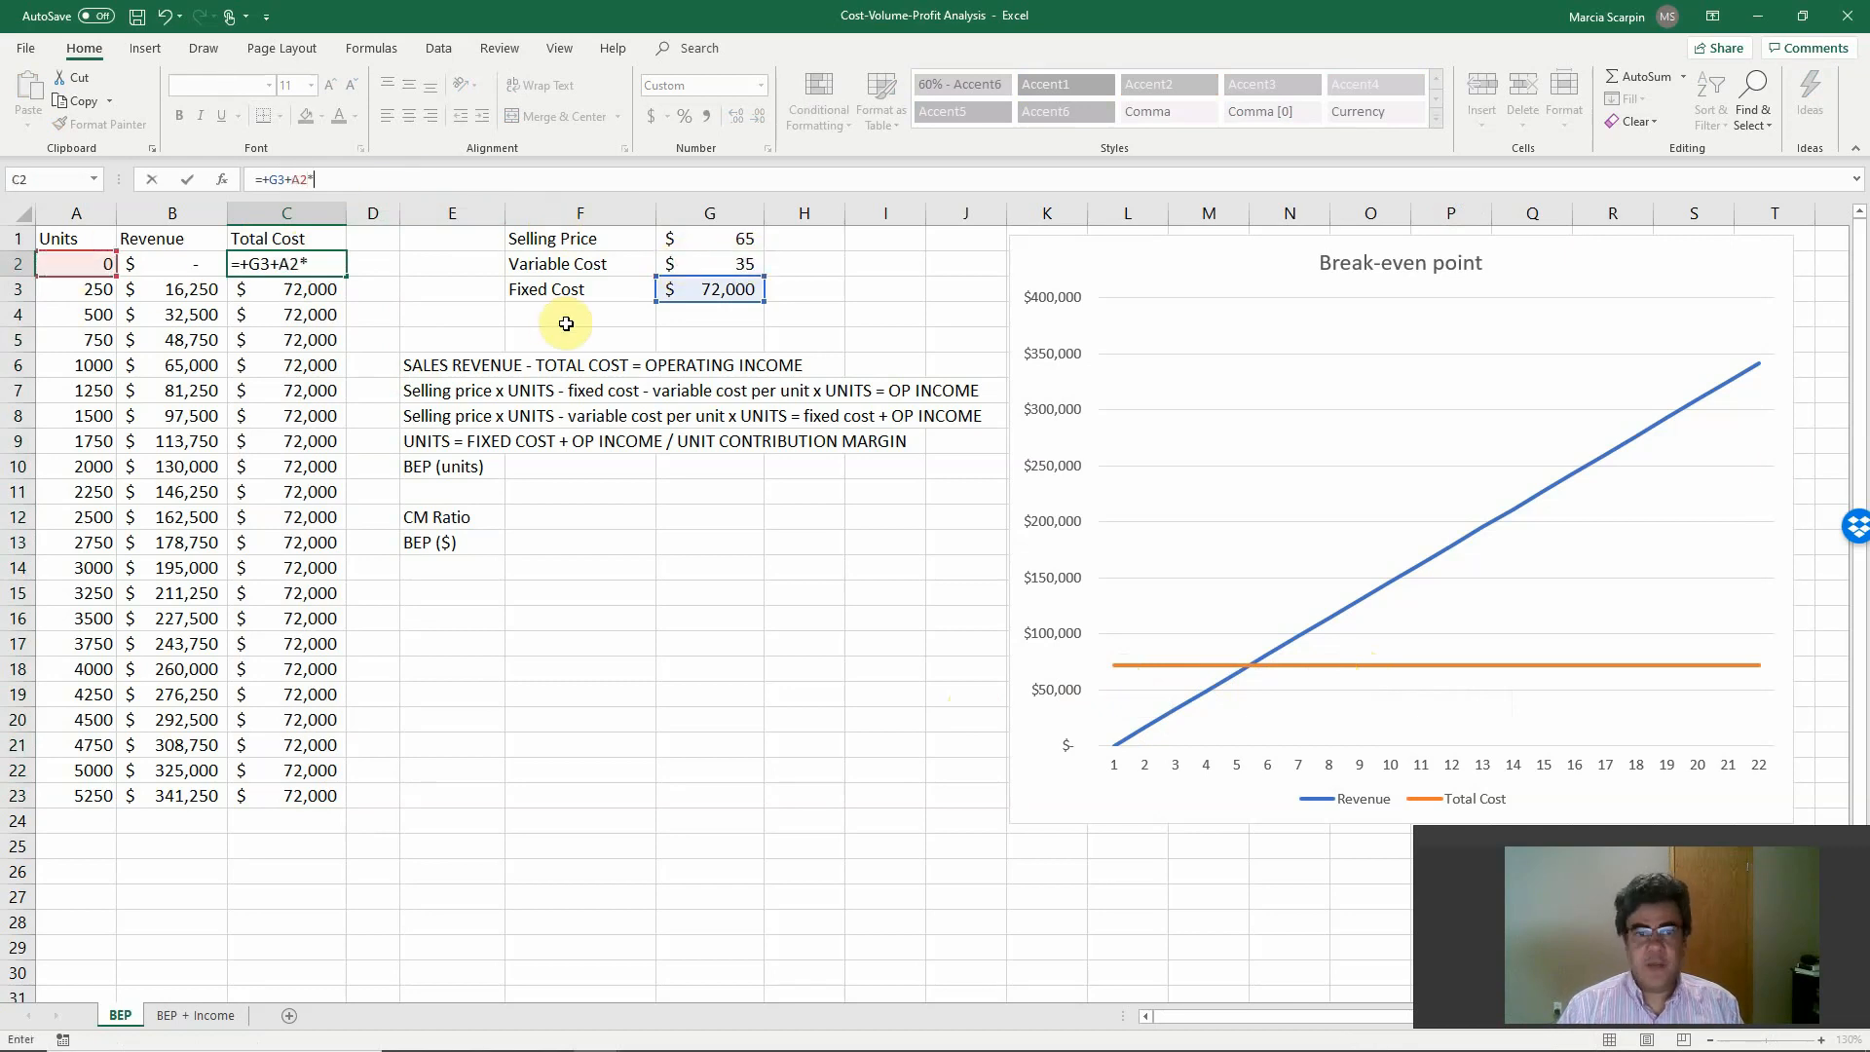
{"action": "left_click", "coordinate": [700, 266]}
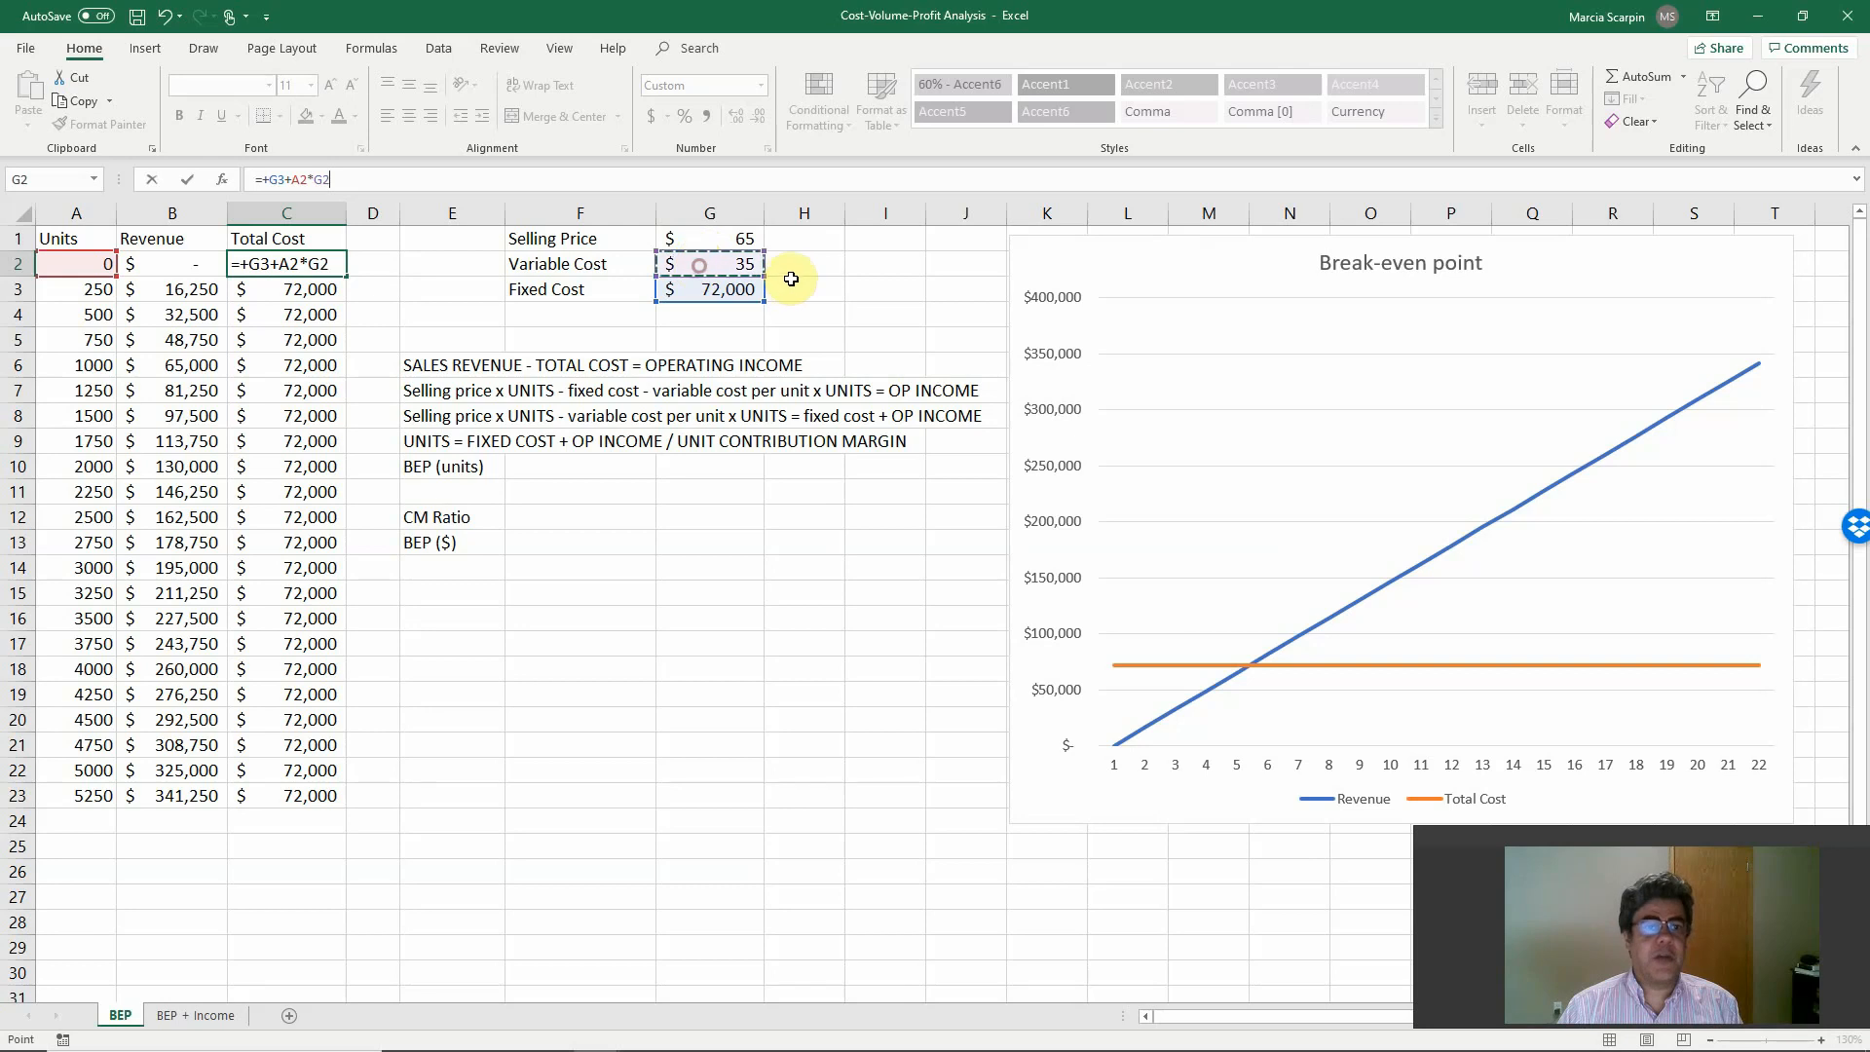
{"action": "key", "text": "F4"}
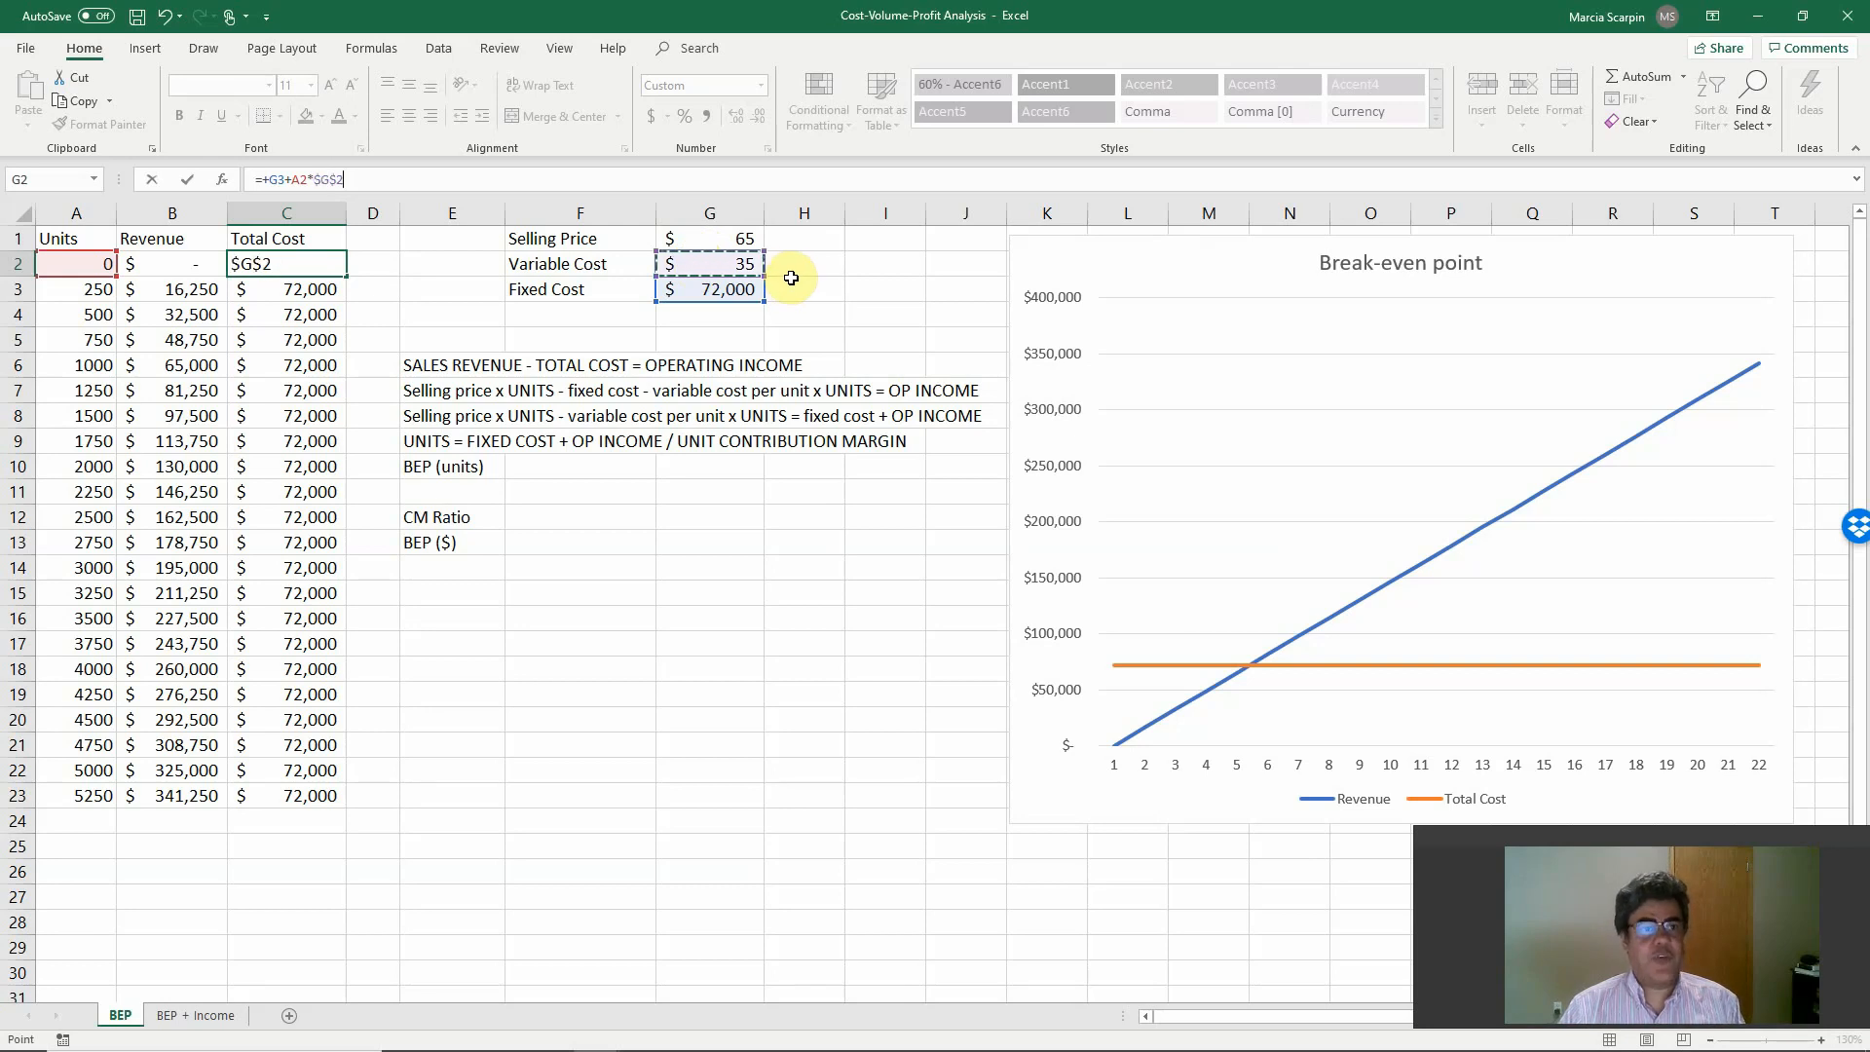
{"action": "left_click", "coordinate": [281, 181]}
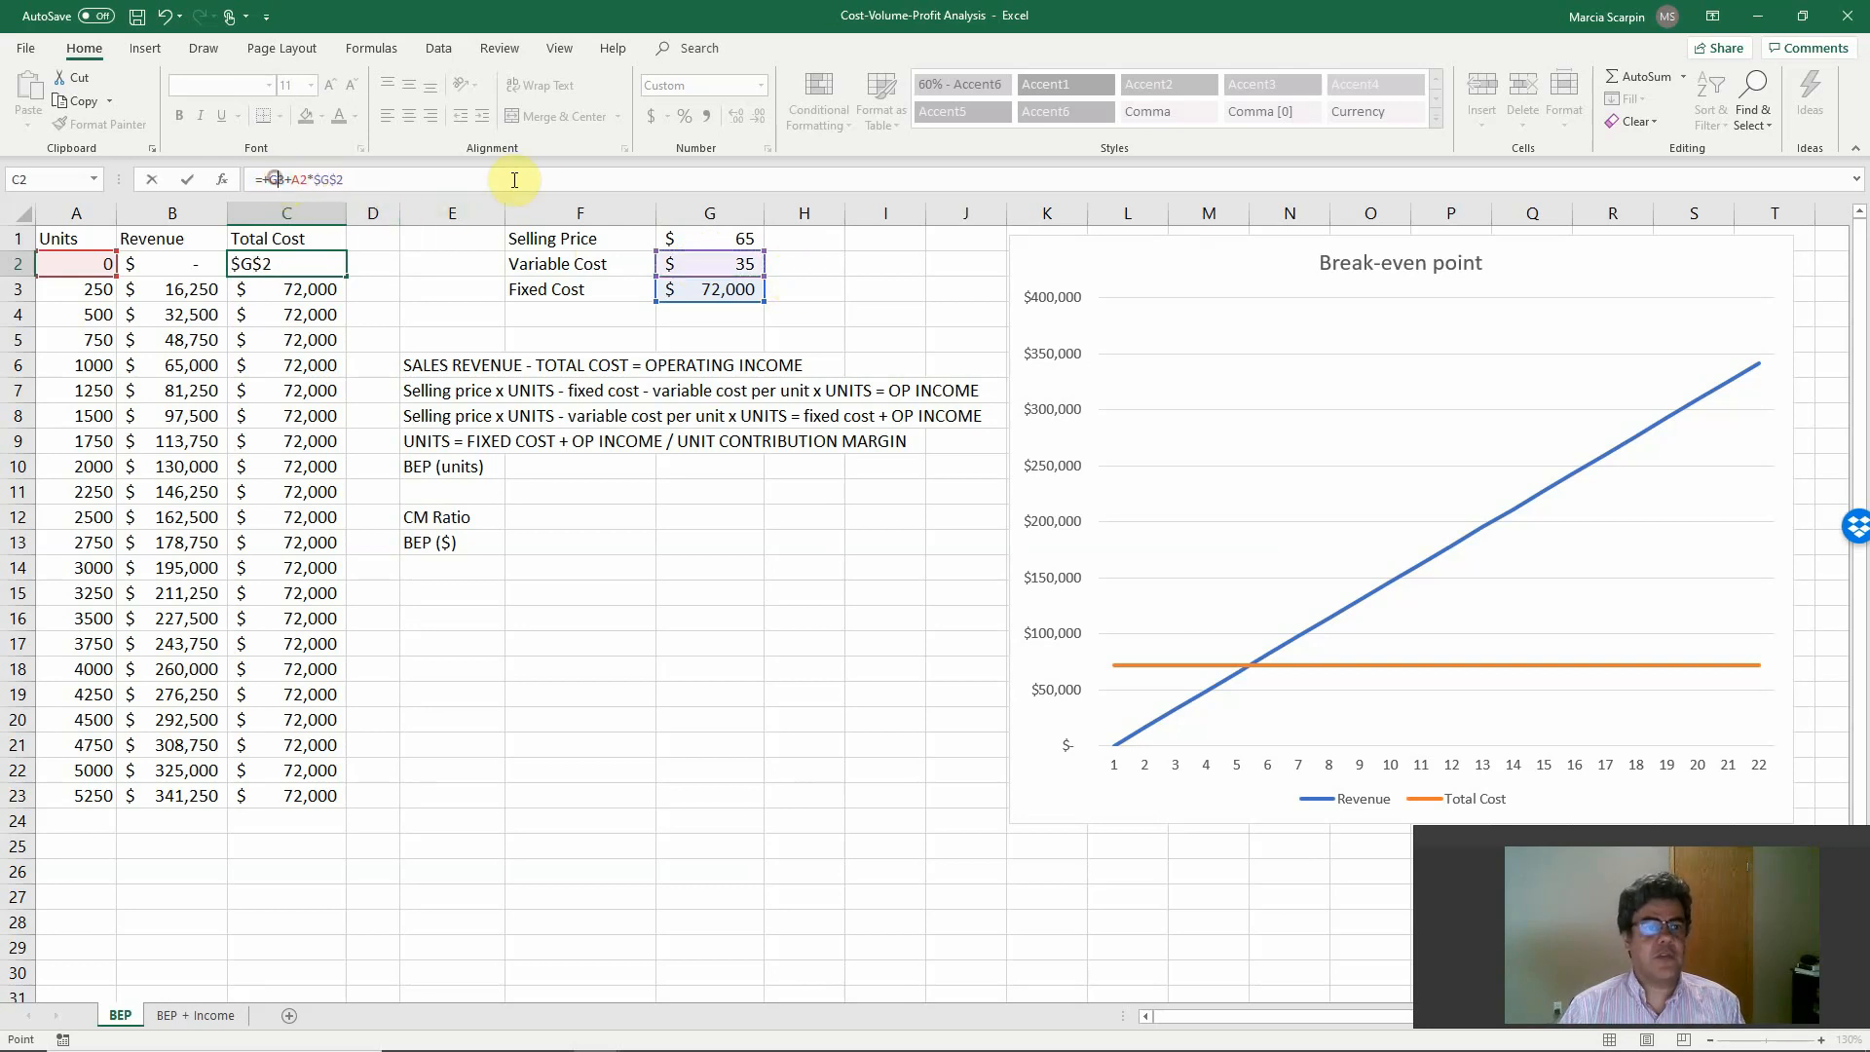
{"action": "key", "text": "F4"}
{"action": "key", "text": "Return"}
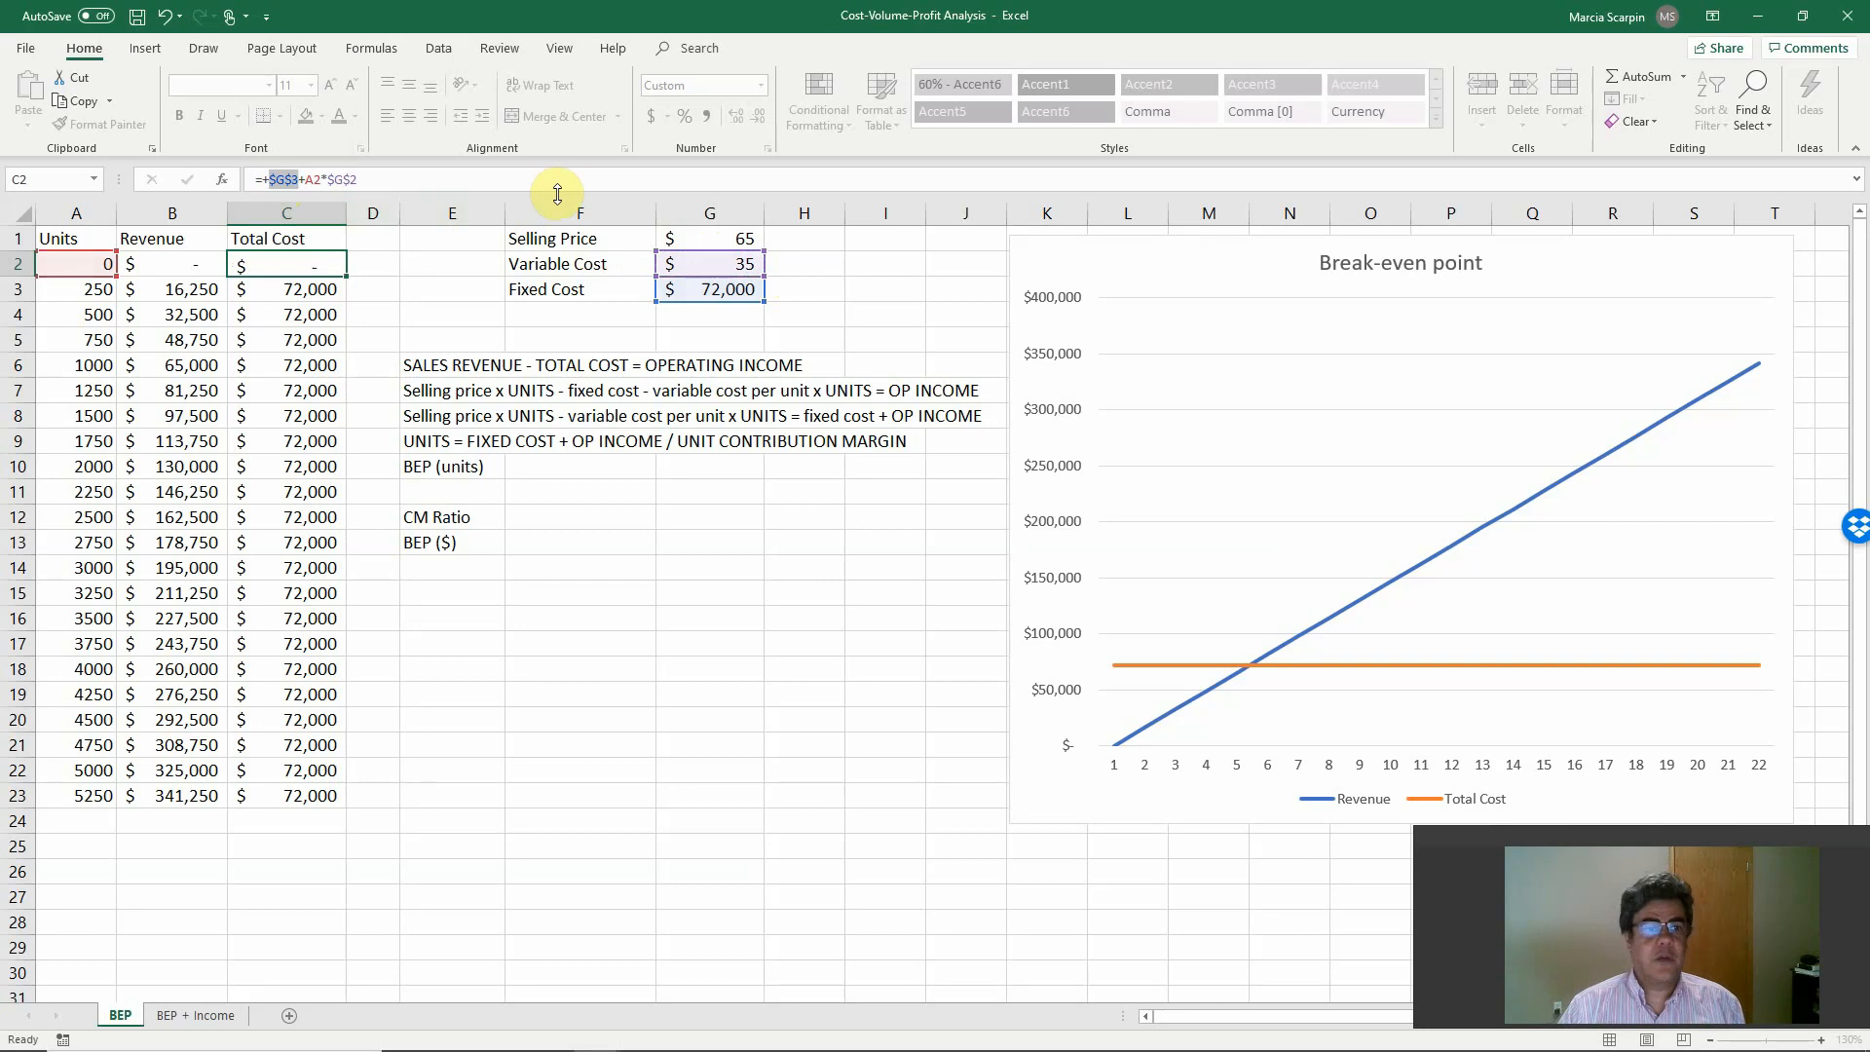
{"action": "key", "text": "Up"}
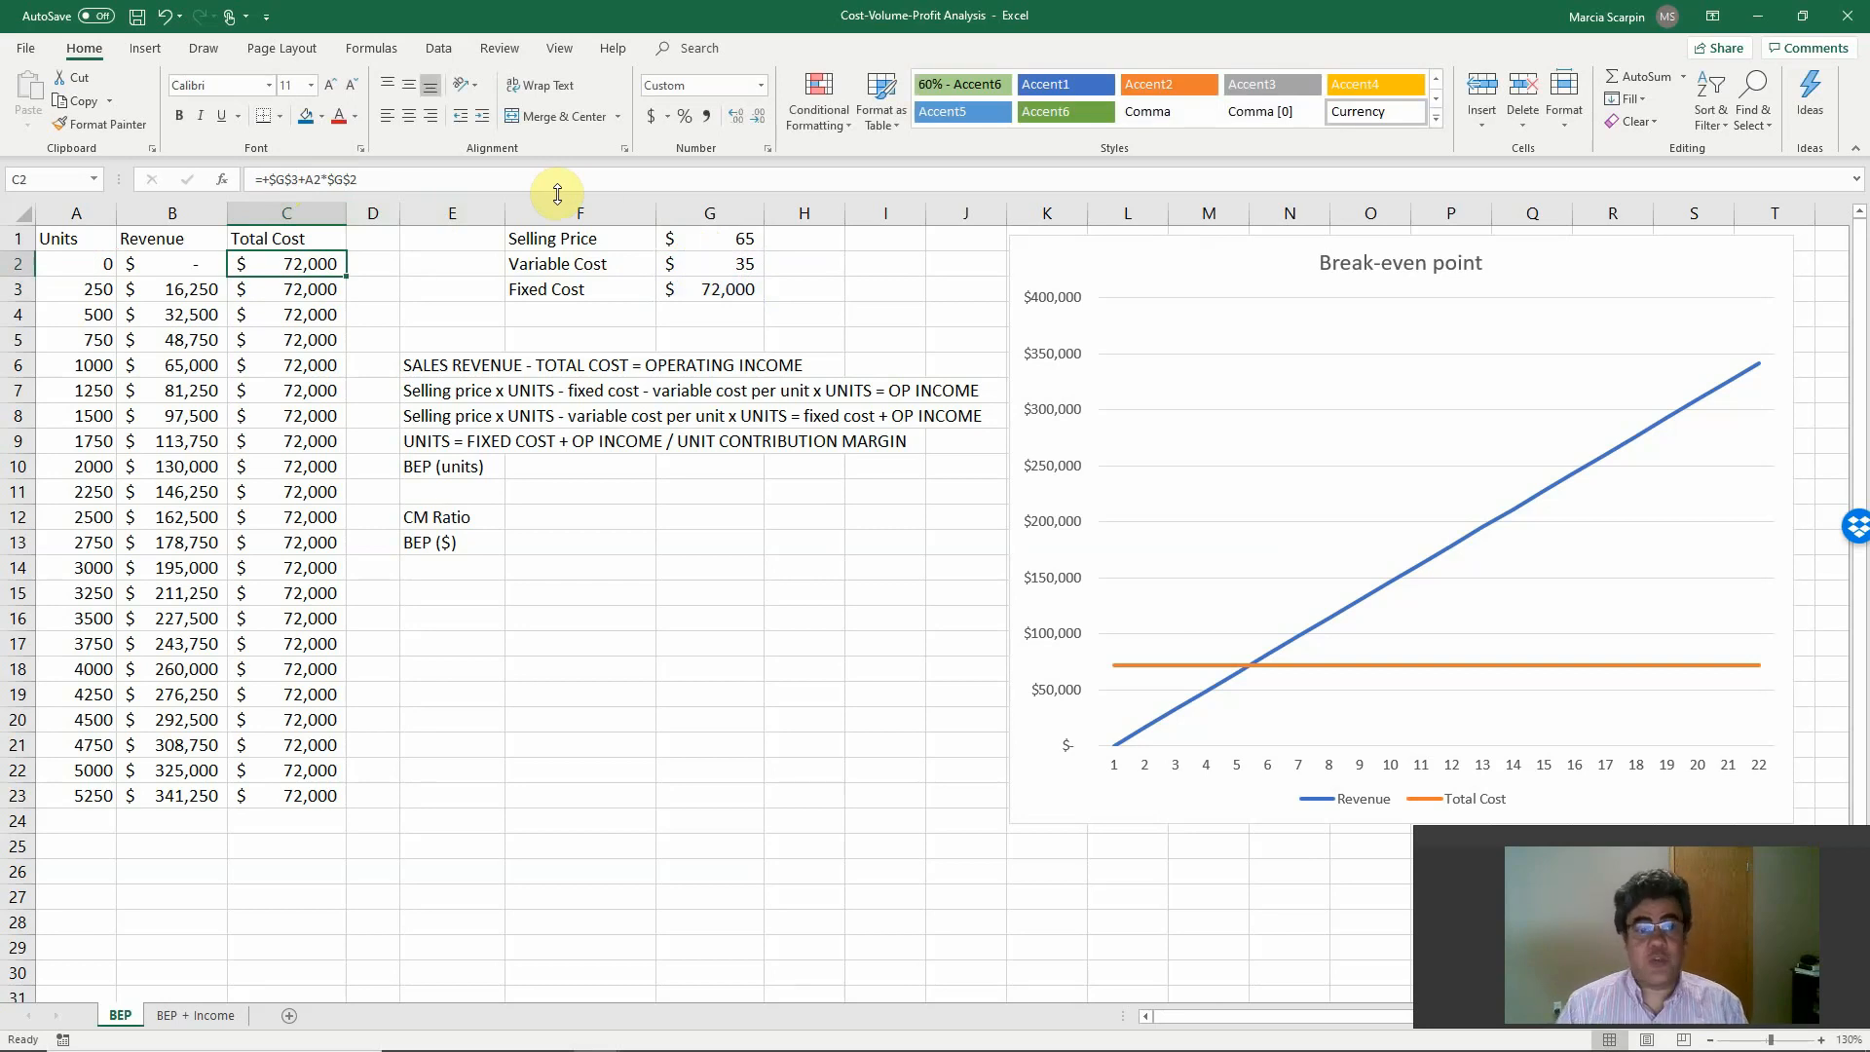
Copy the complete total cost formula from C2 down the Total Cost column through C23.
{"action": "key", "text": "ctrl+c"}
{"action": "key", "text": "ctrl+shift+Down"}
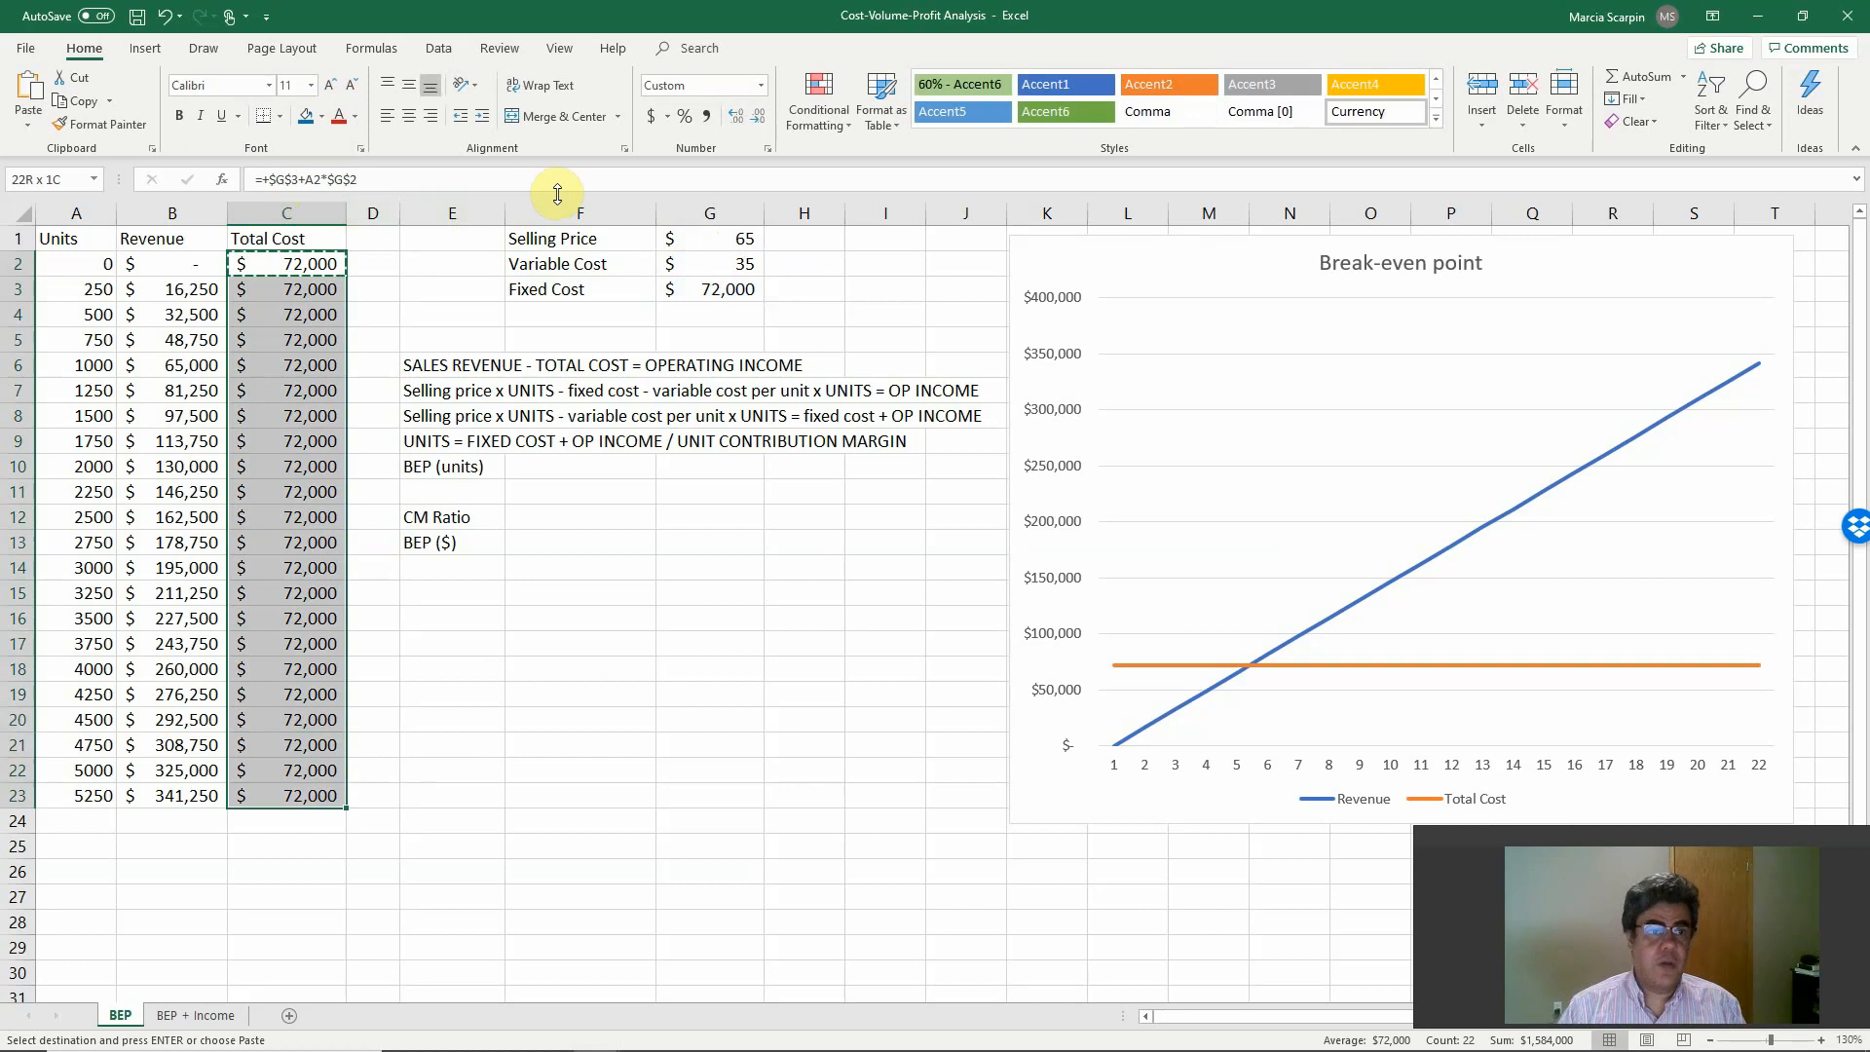
{"action": "key", "text": "ctrl+v"}
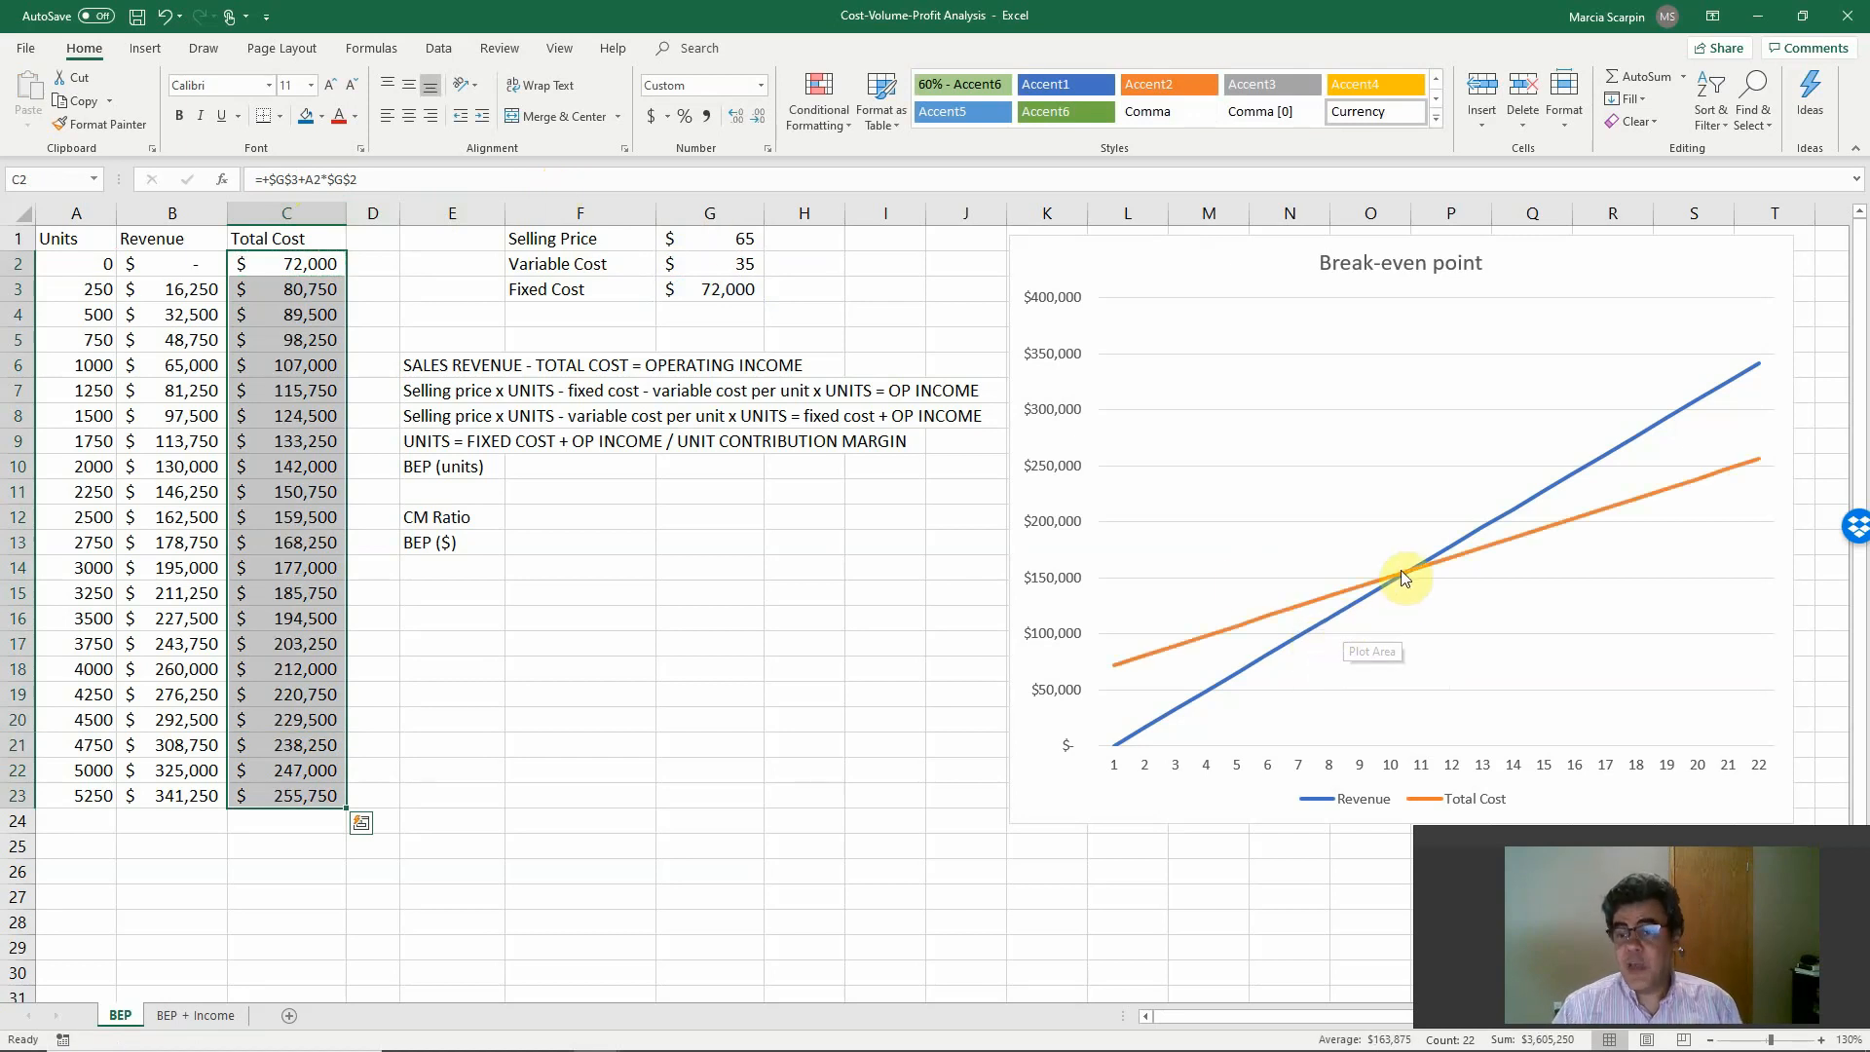
Set the Break-even point chart's horizontal axis labels to the Units values in A2:A23.
{"action": "mouse_move", "coordinate": [1412, 573]}
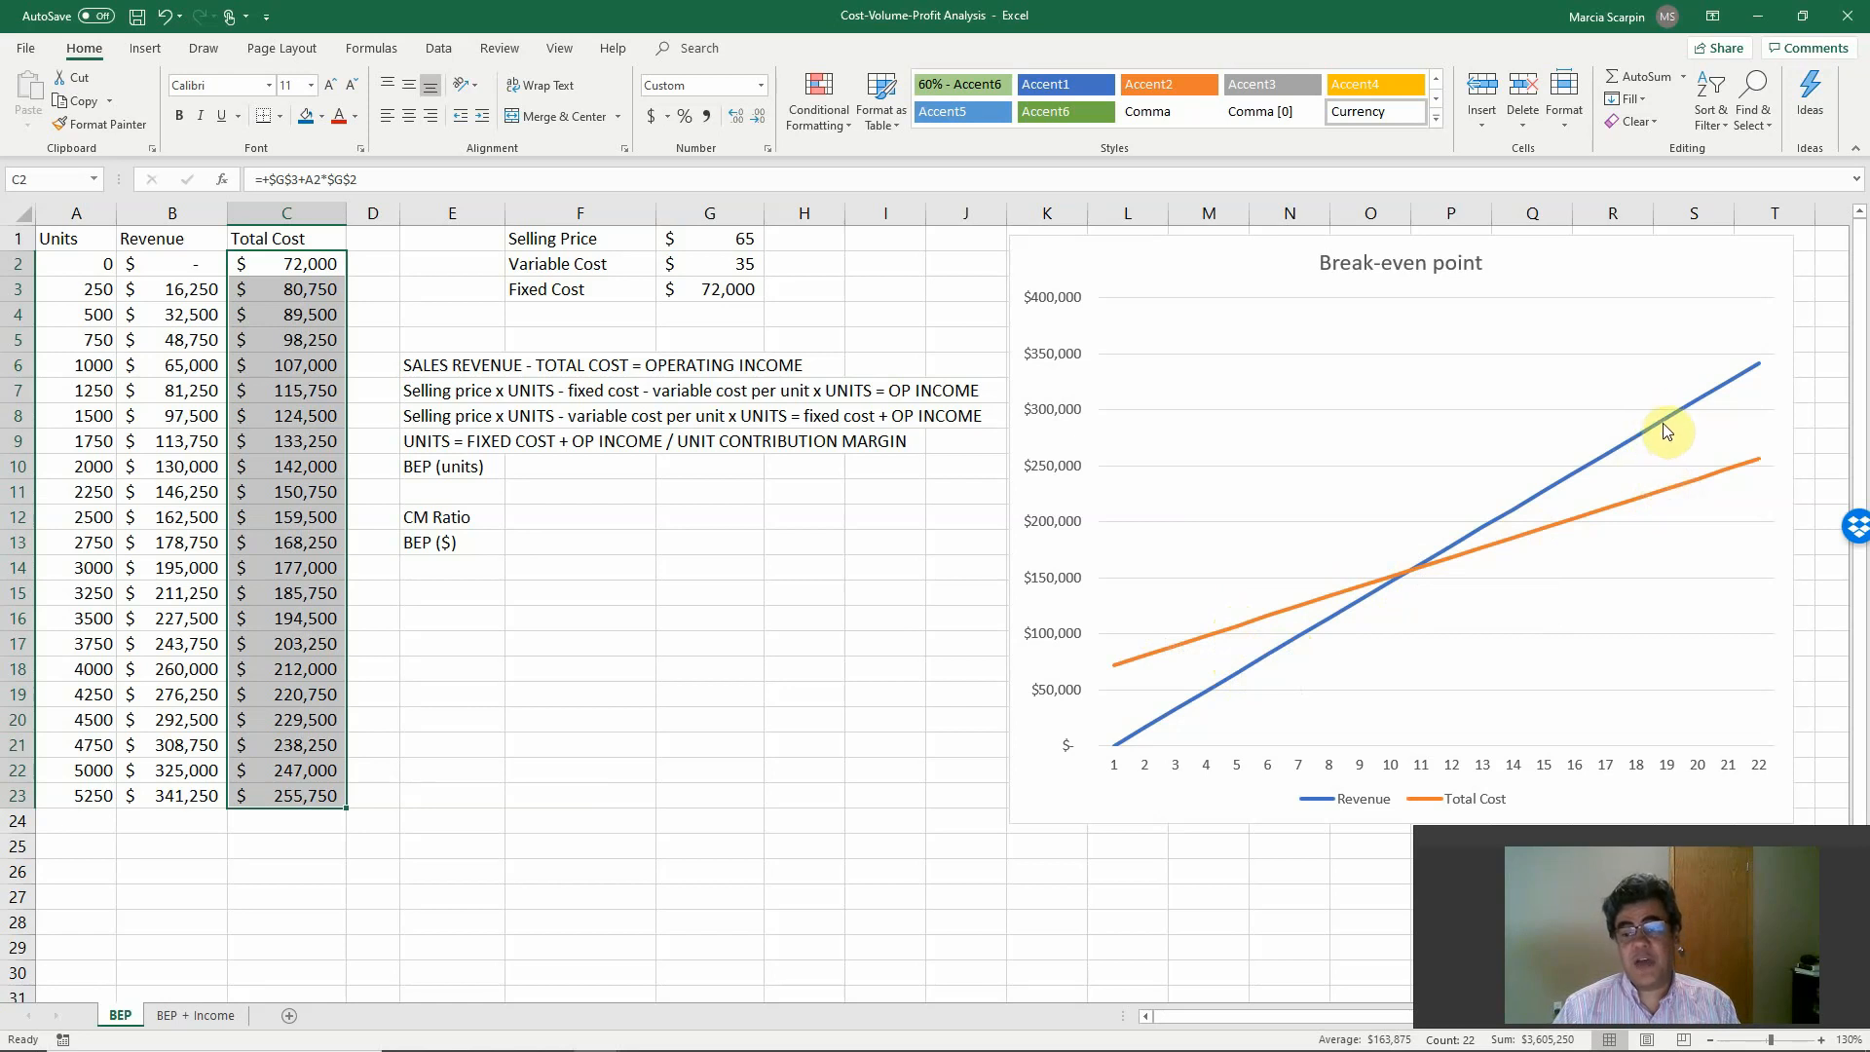
{"action": "mouse_move", "coordinate": [1667, 497]}
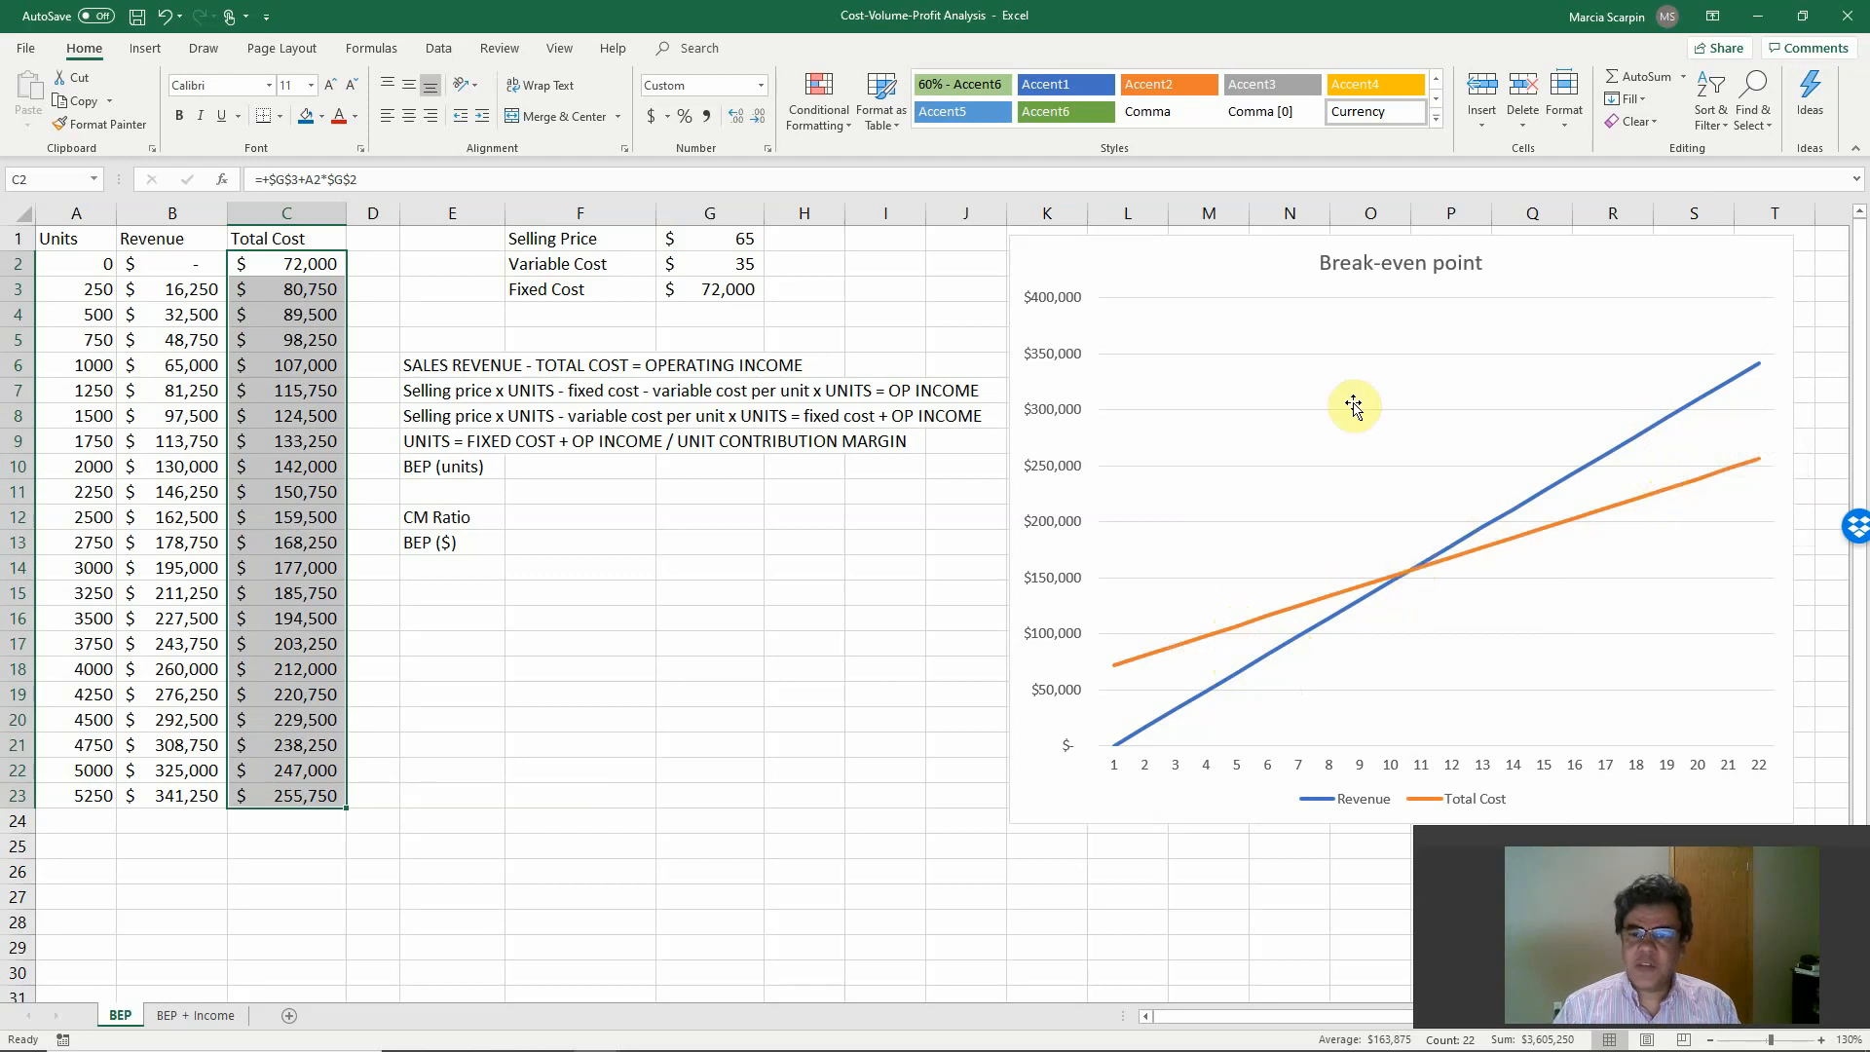
{"action": "left_click", "coordinate": [1159, 273]}
{"action": "right_click", "coordinate": [1159, 273]}
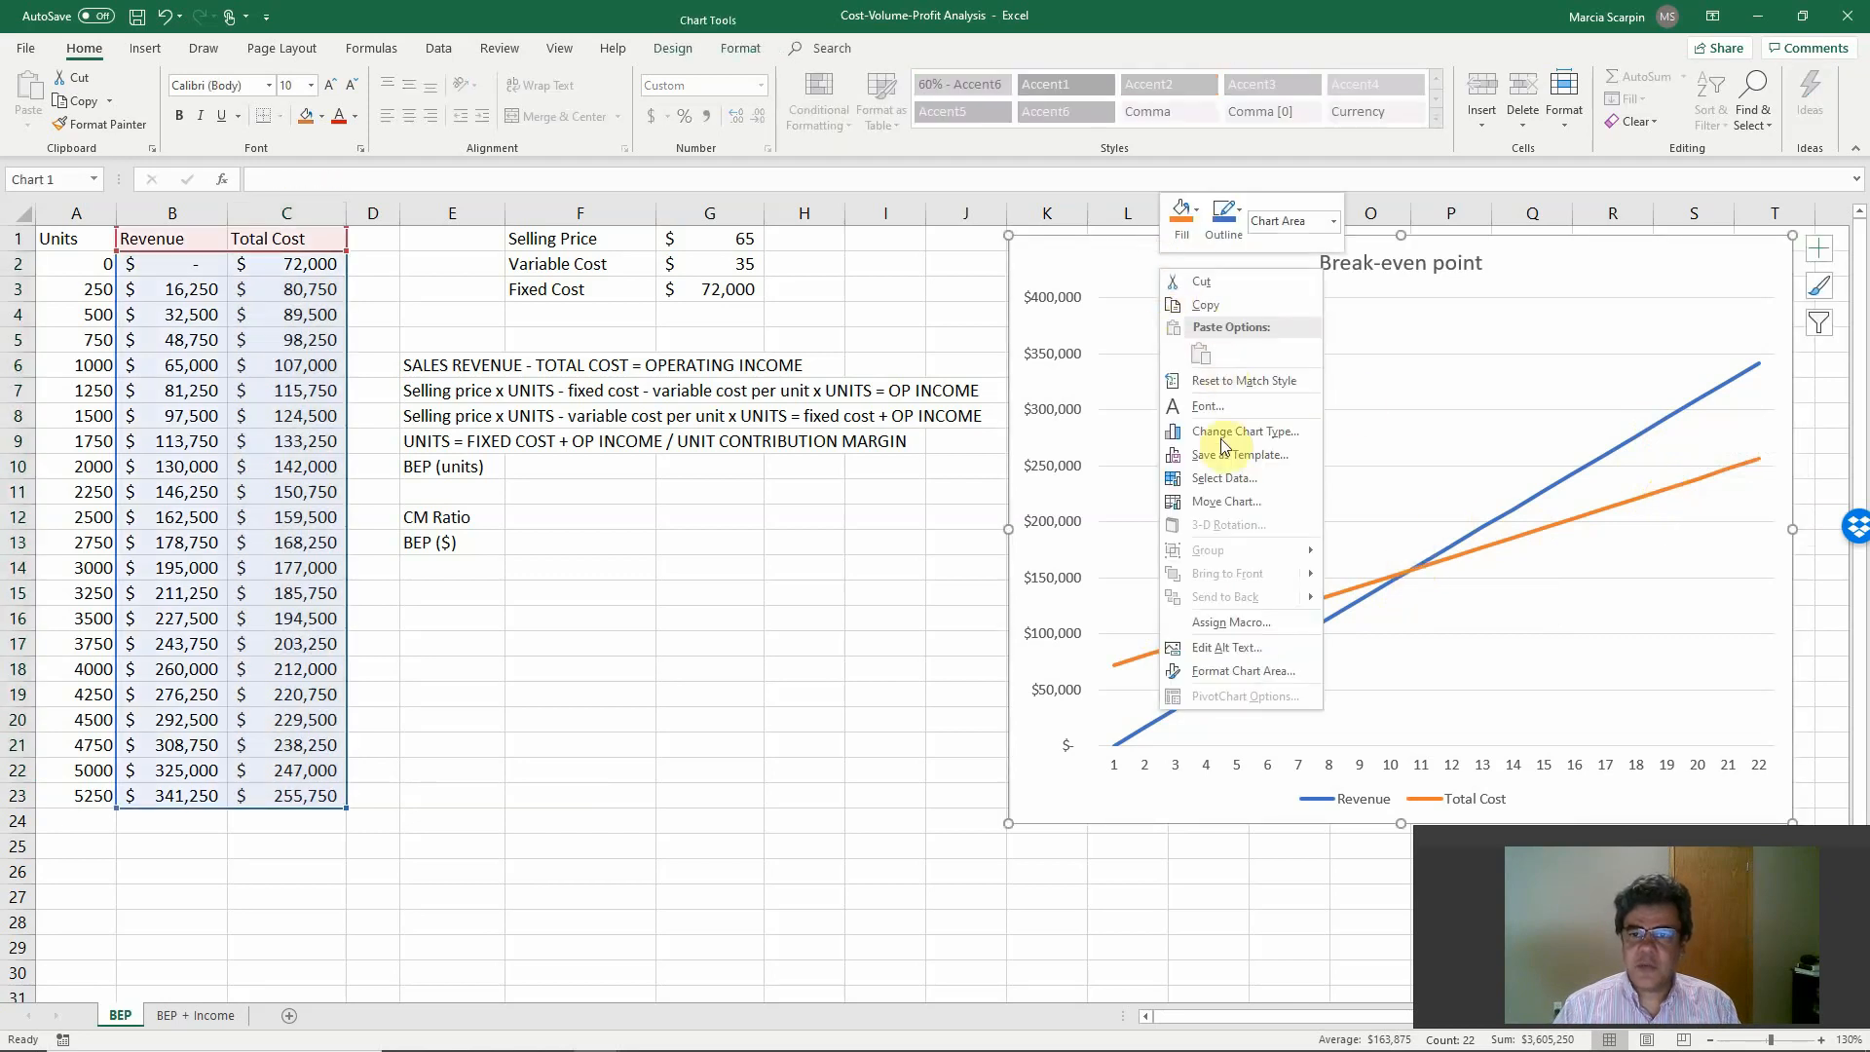
{"action": "left_click", "coordinate": [1223, 481]}
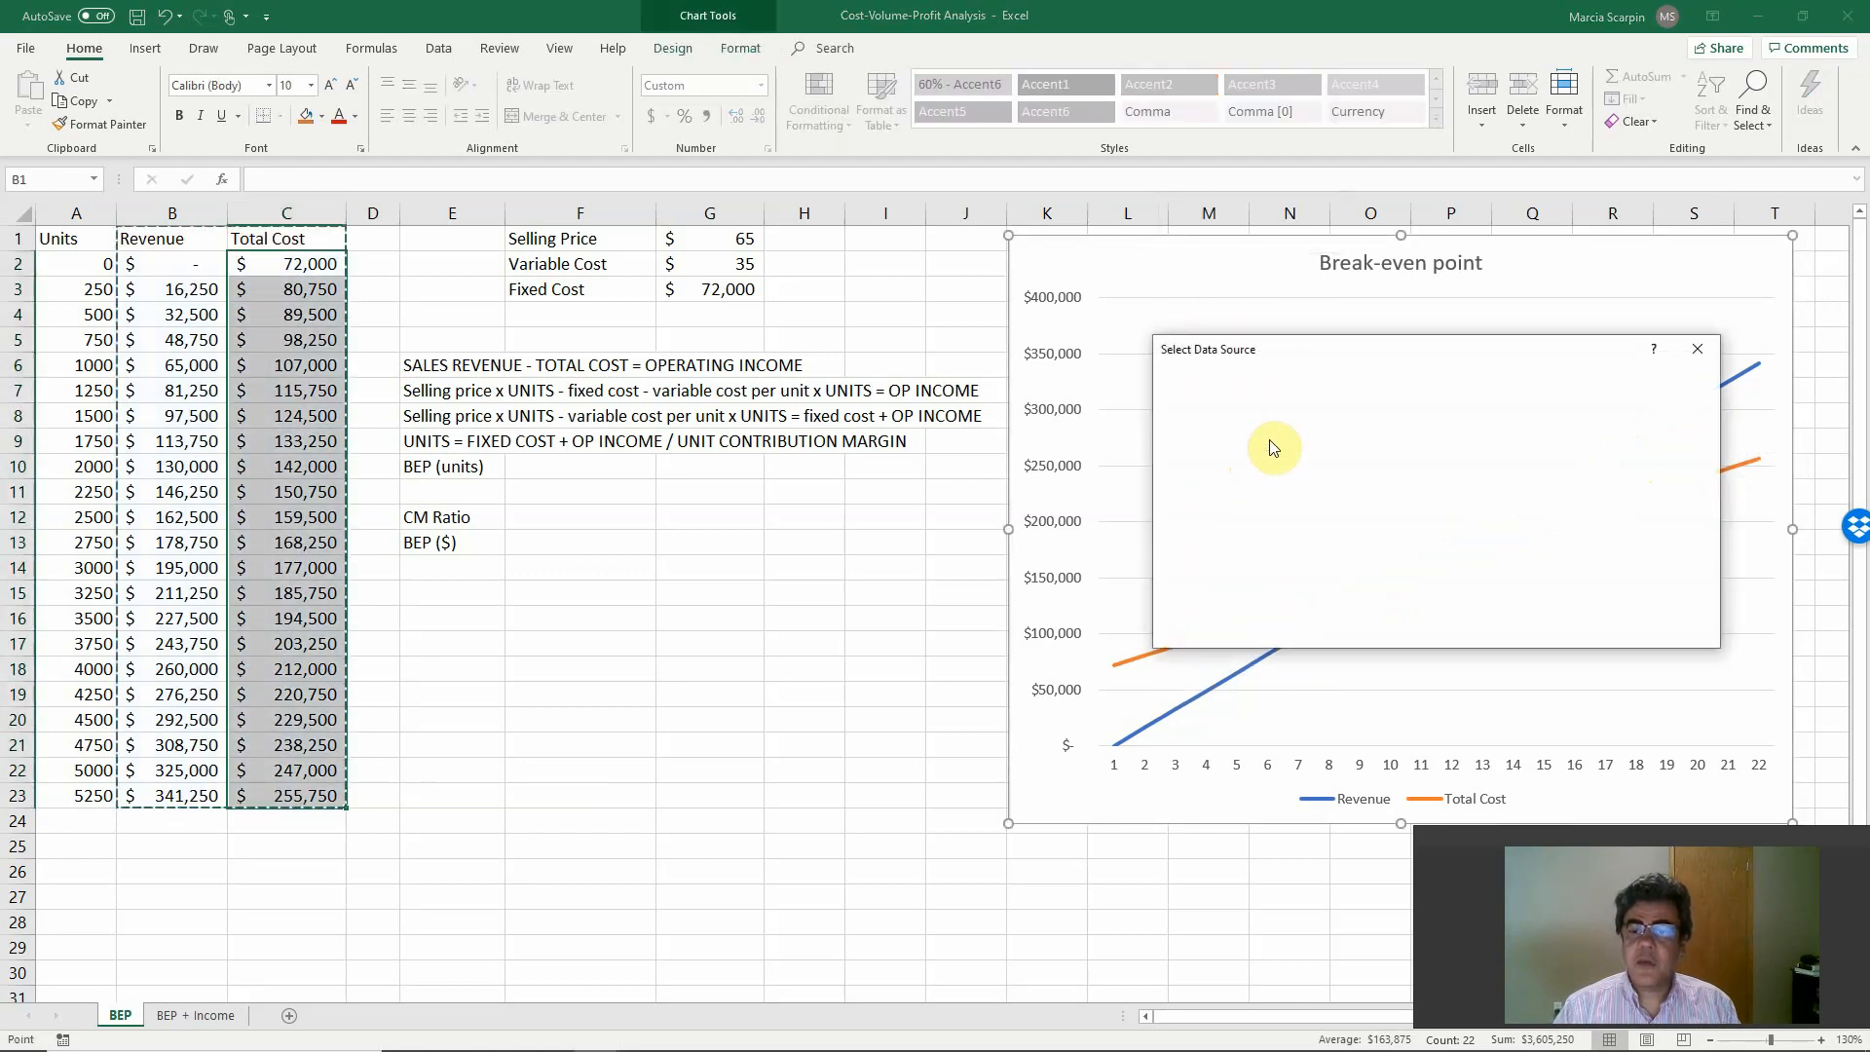
{"action": "left_click", "coordinate": [1498, 491]}
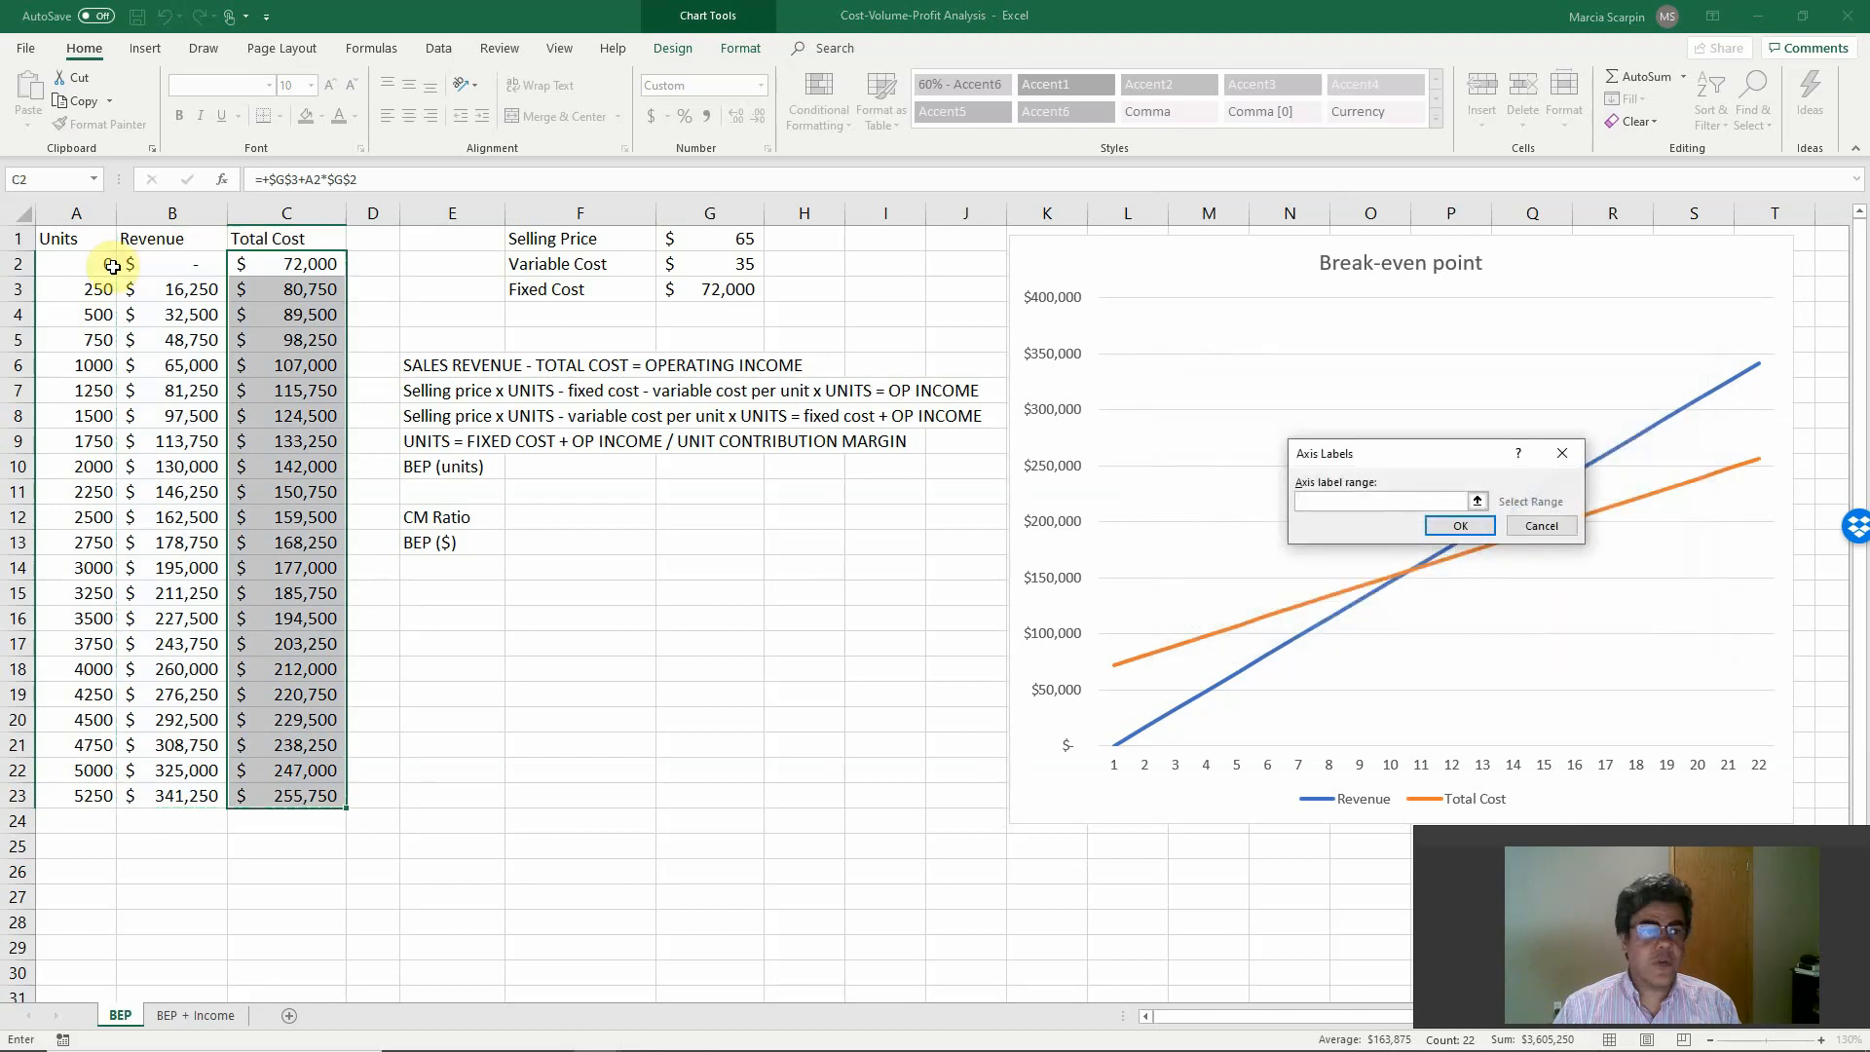
{"action": "left_click_drag", "start_coordinate": [107, 263], "coordinate": [97, 795]}
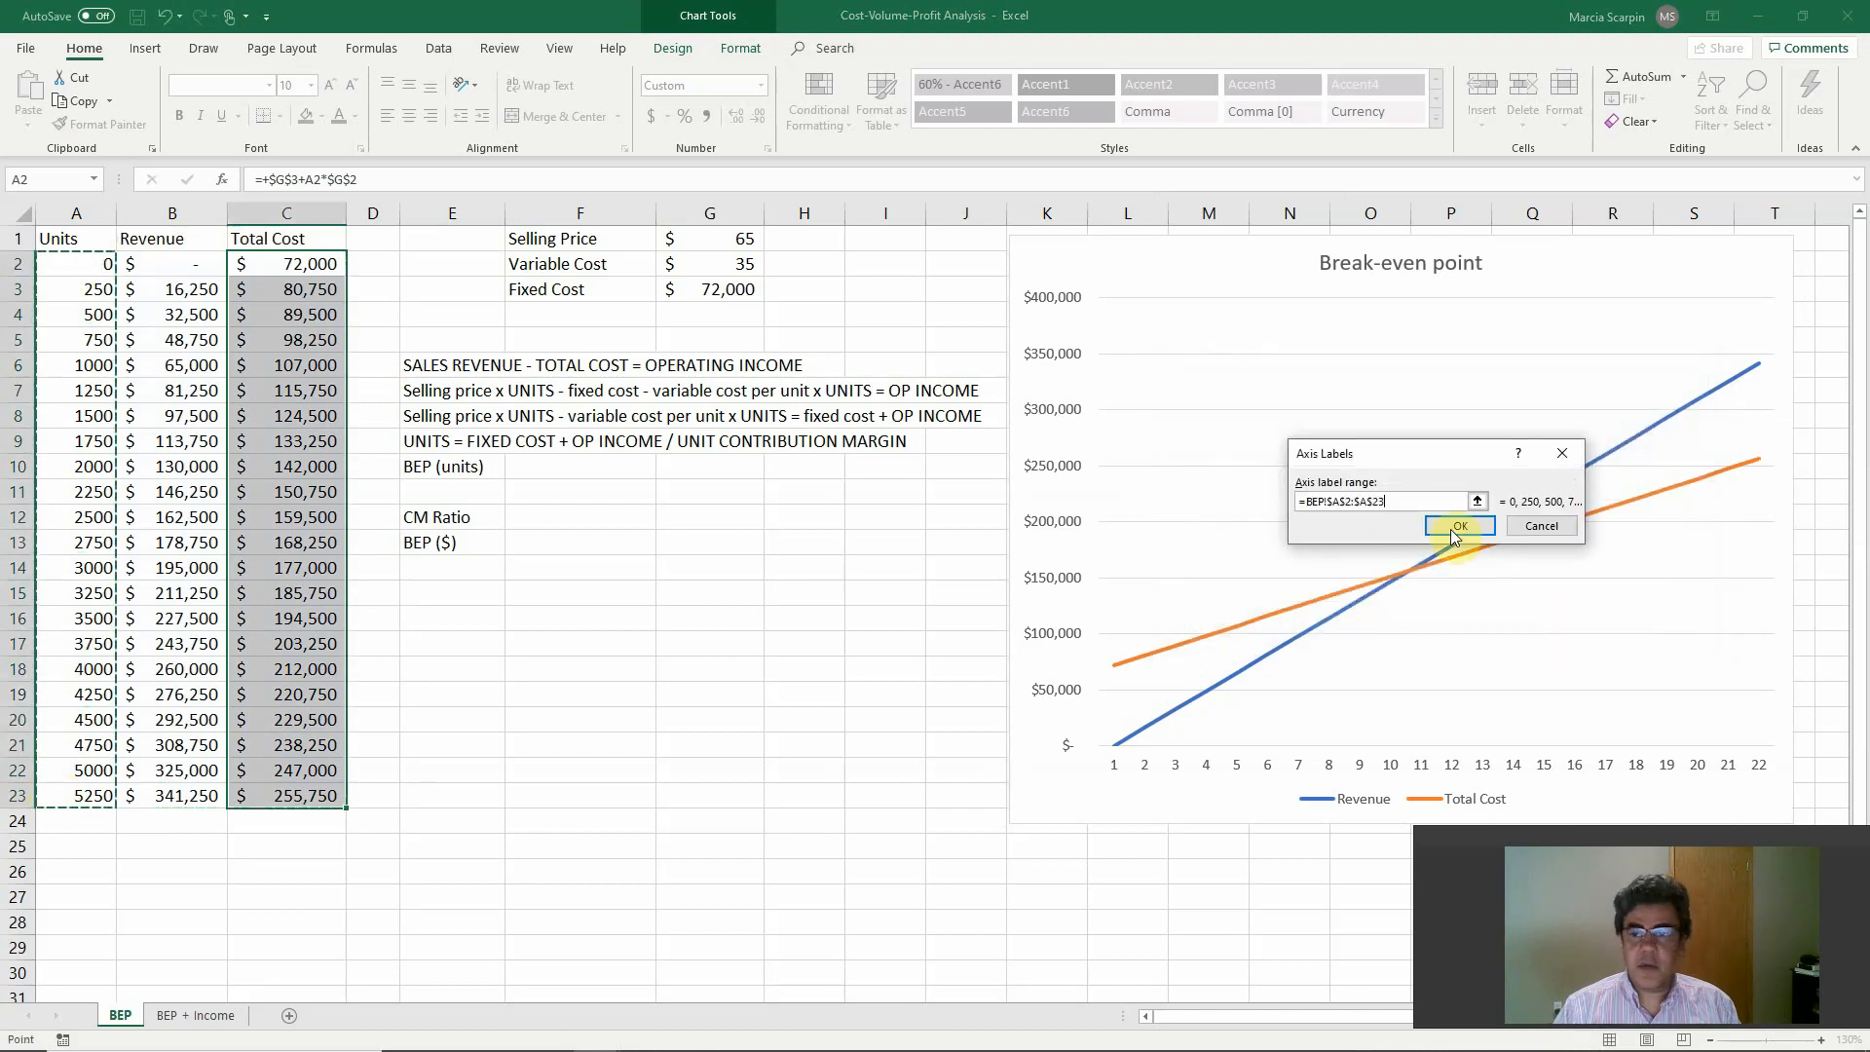
{"action": "left_click", "coordinate": [1461, 526]}
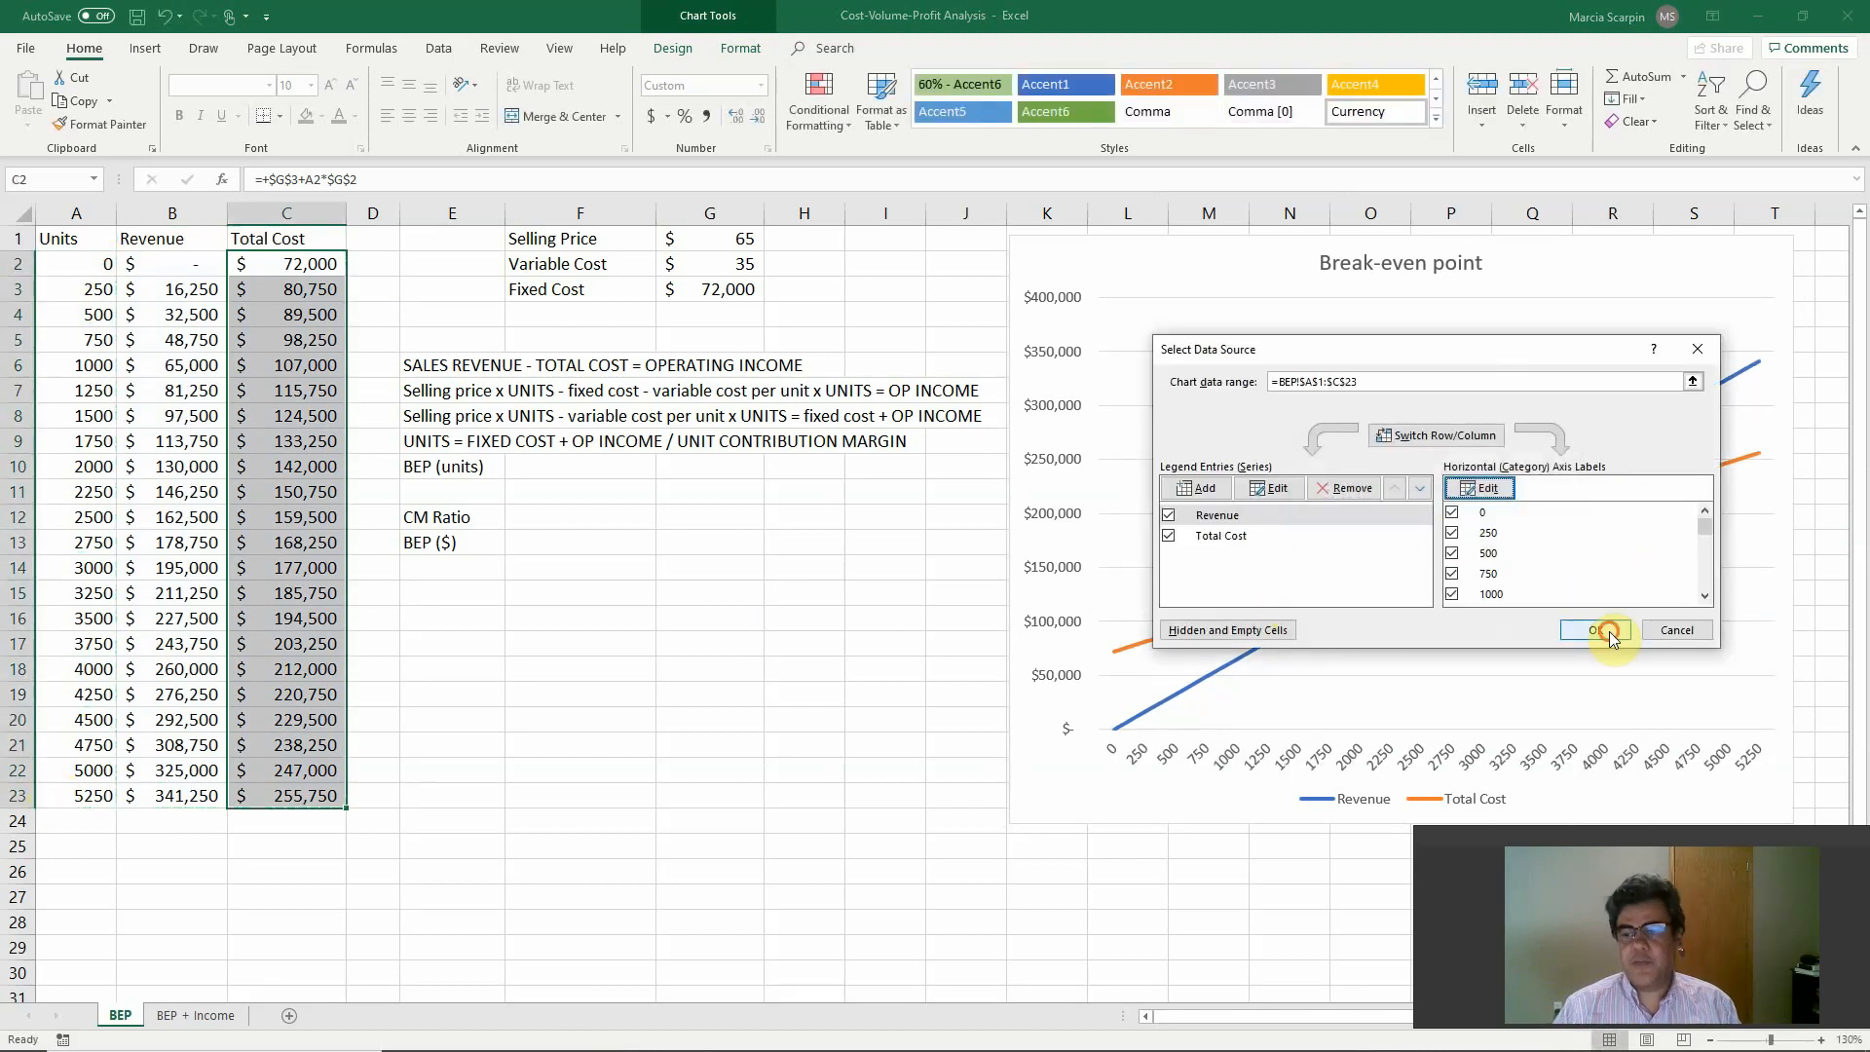
{"action": "left_click", "coordinate": [1570, 631]}
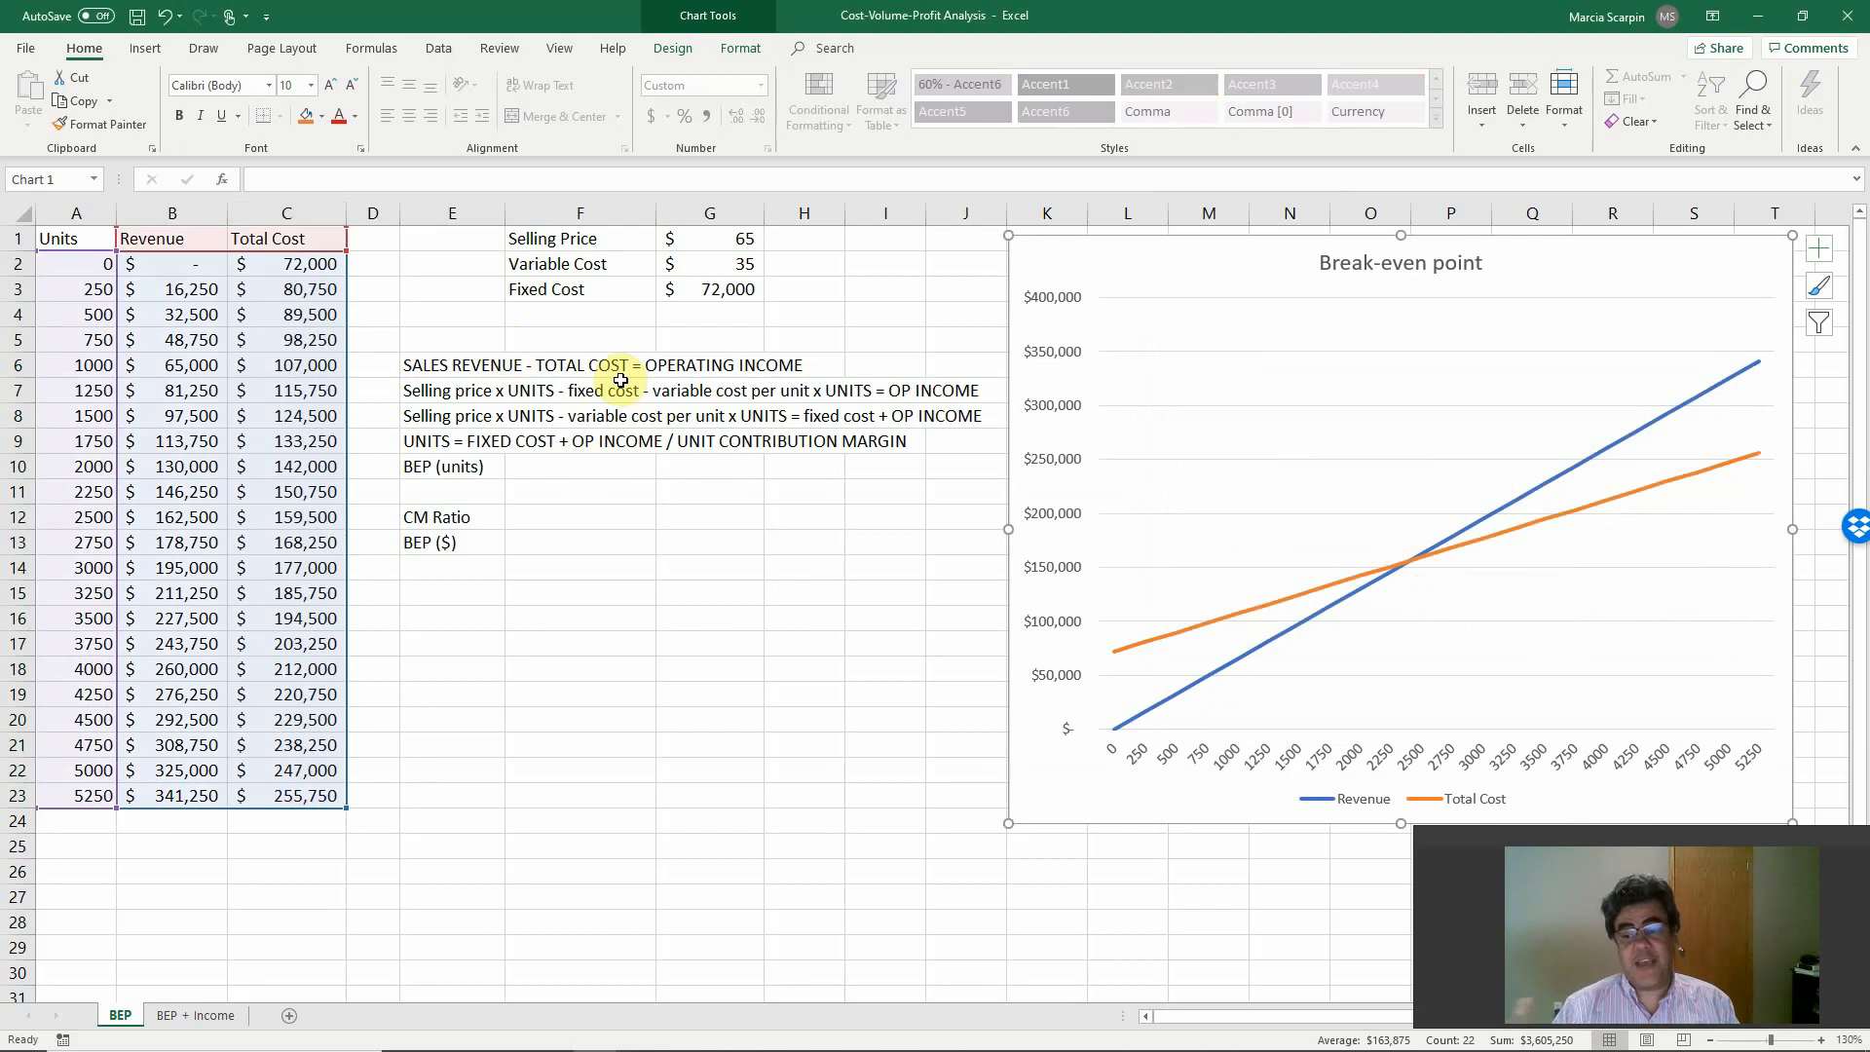
Calculate BEP (units) in F10 with +G3/(G1-G2), dividing the fixed cost by the unit contribution margin.
{"action": "left_click", "coordinate": [594, 470]}
{"action": "type", "text": "+"}
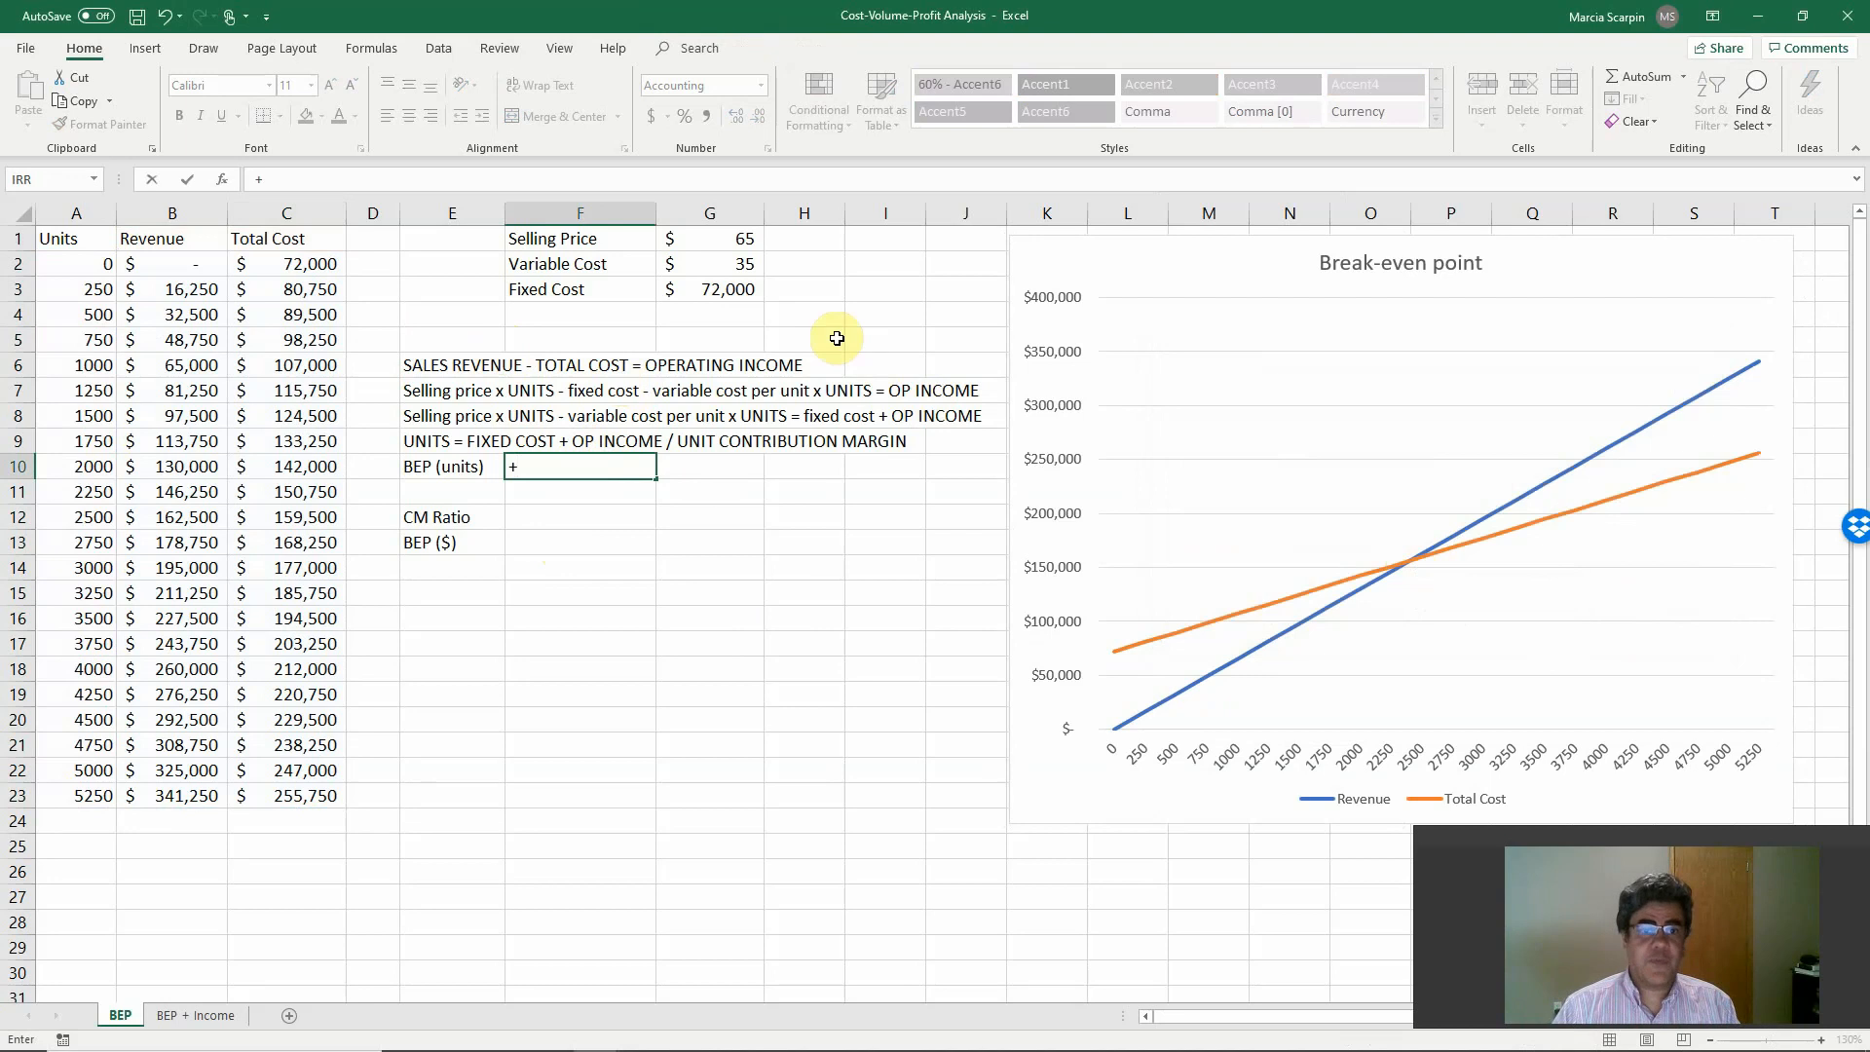
{"action": "left_click", "coordinate": [748, 296]}
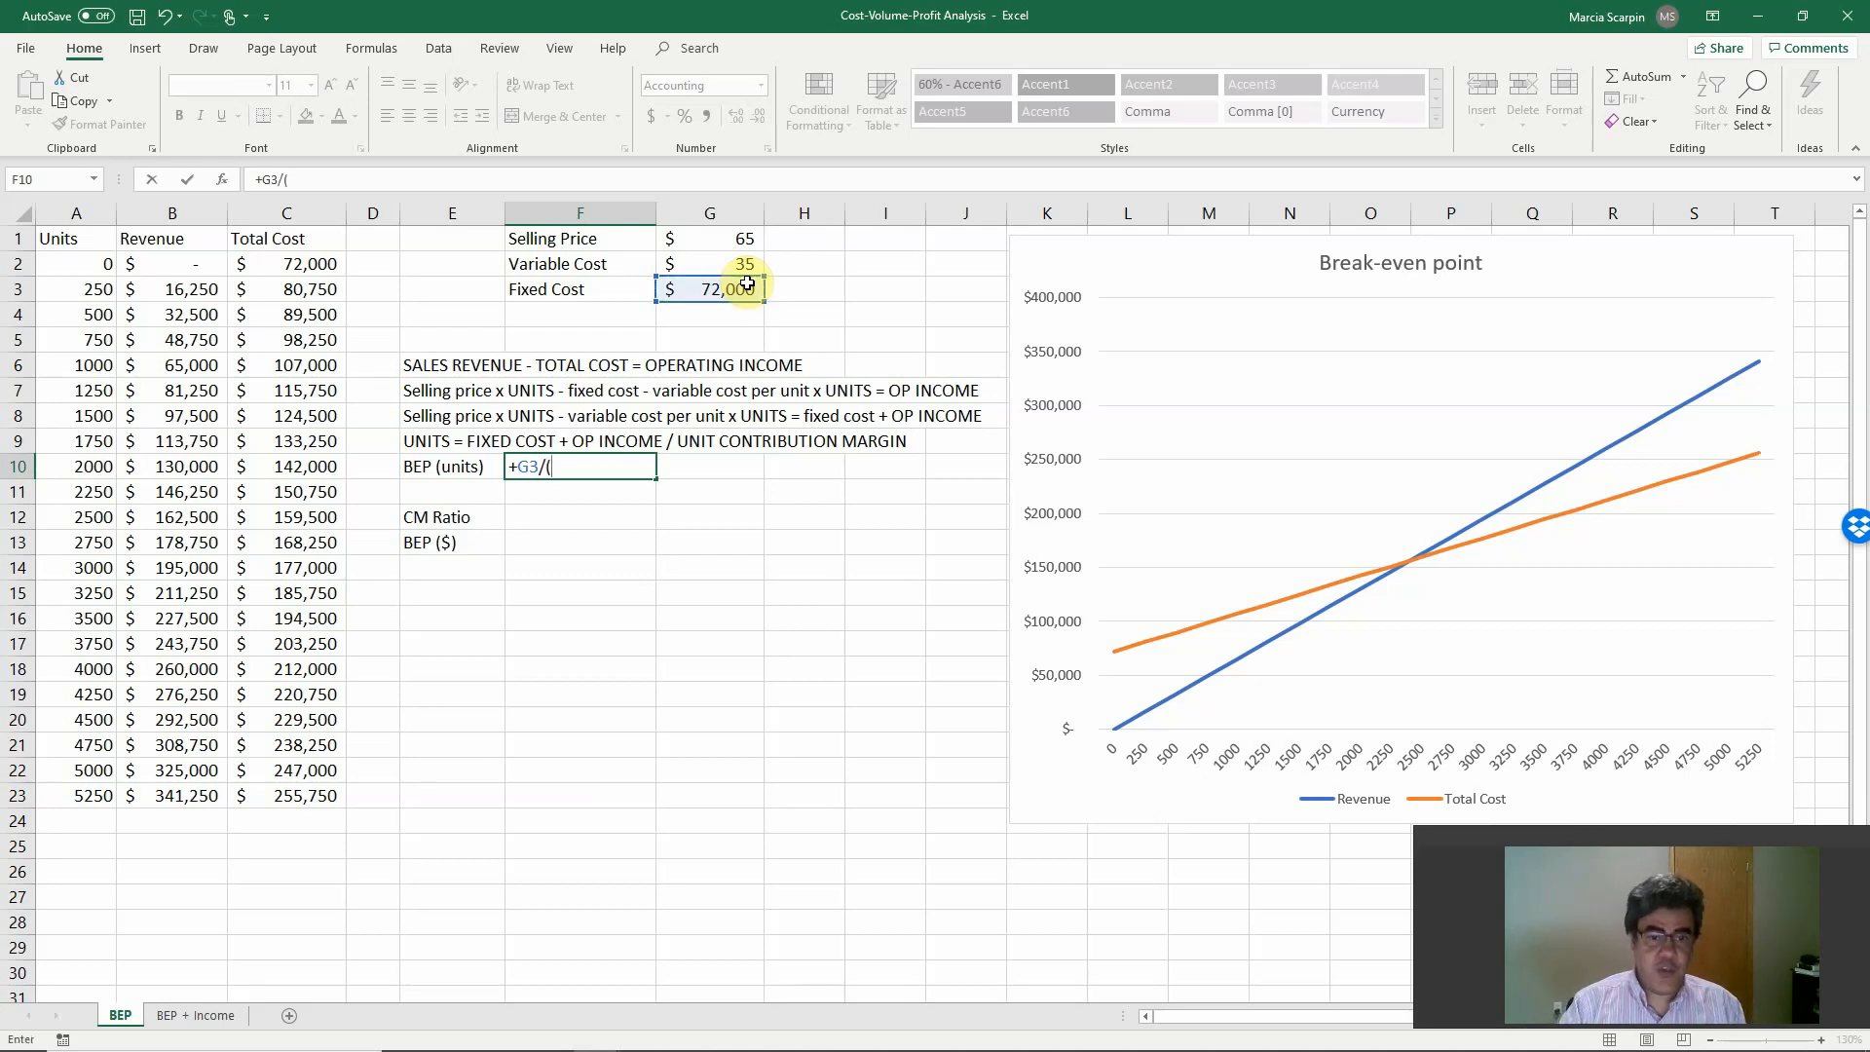
{"action": "left_click", "coordinate": [732, 245]}
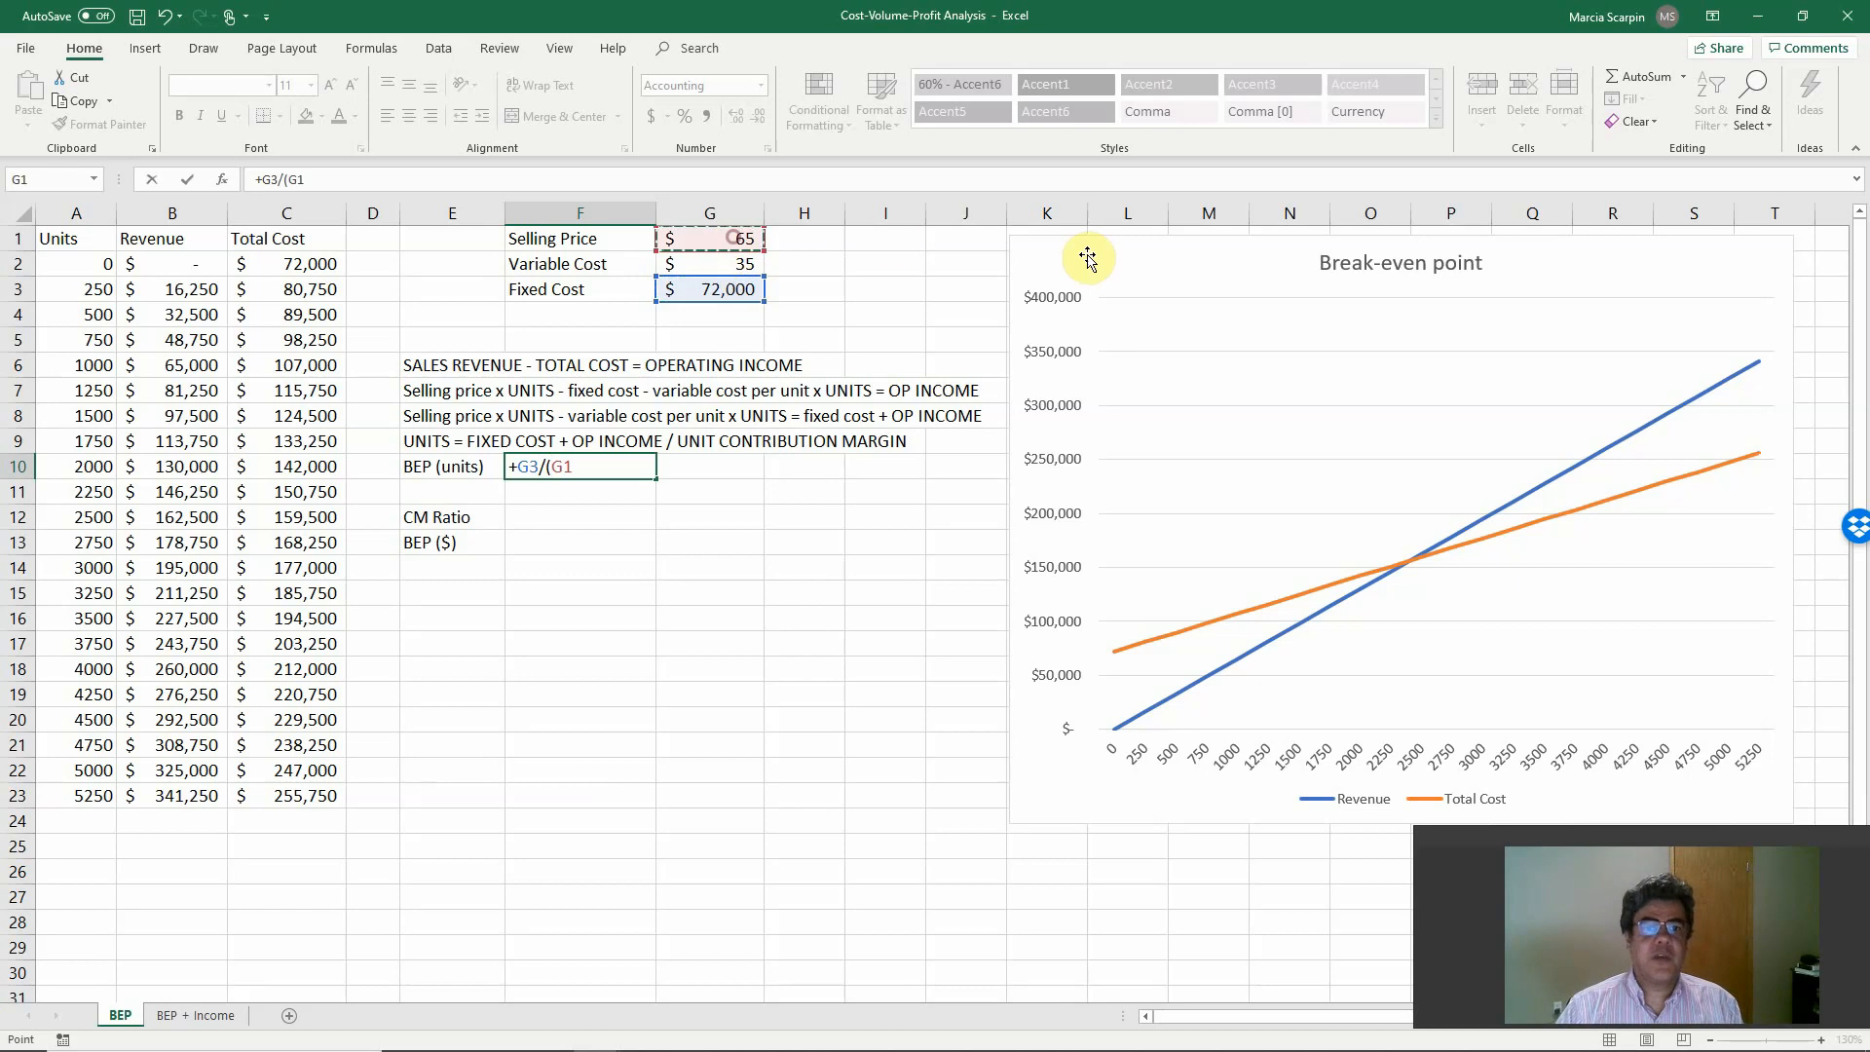
{"action": "type", "text": "-"}
{"action": "left_click", "coordinate": [718, 265]}
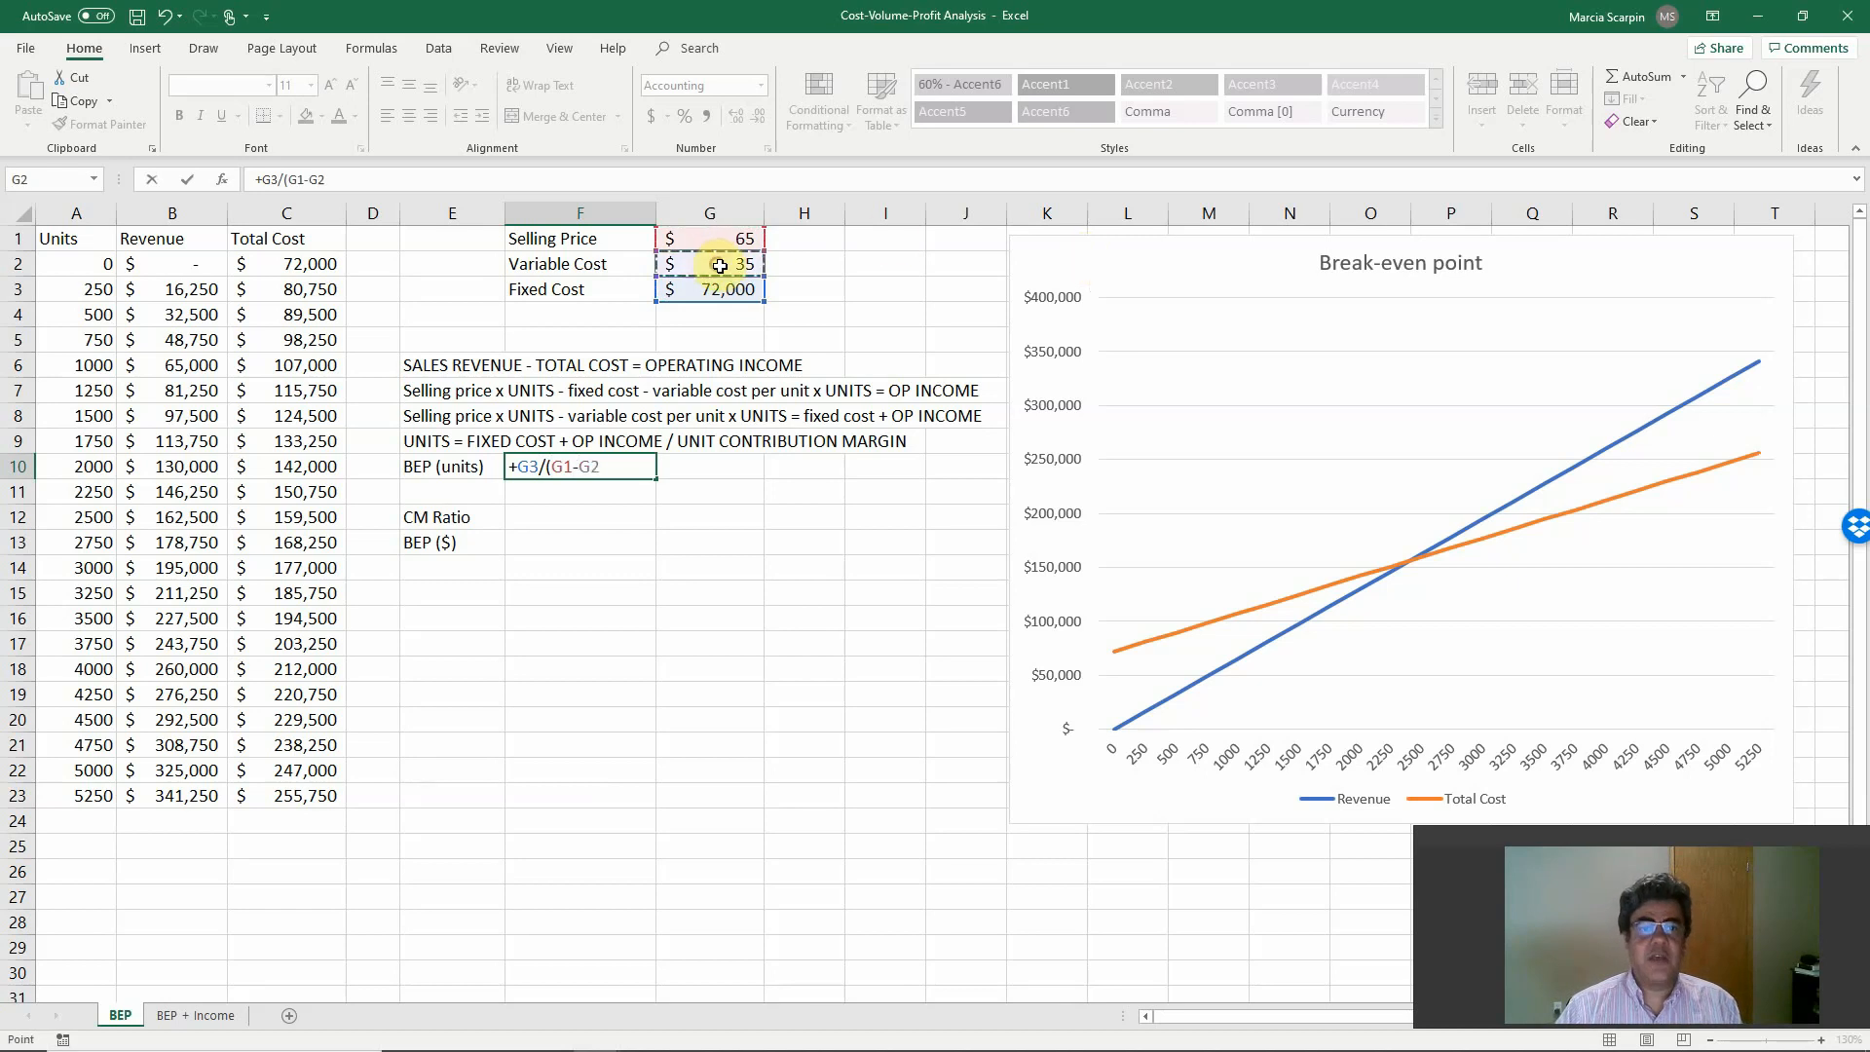
{"action": "key", "text": "Return"}
{"action": "key", "text": "Return"}
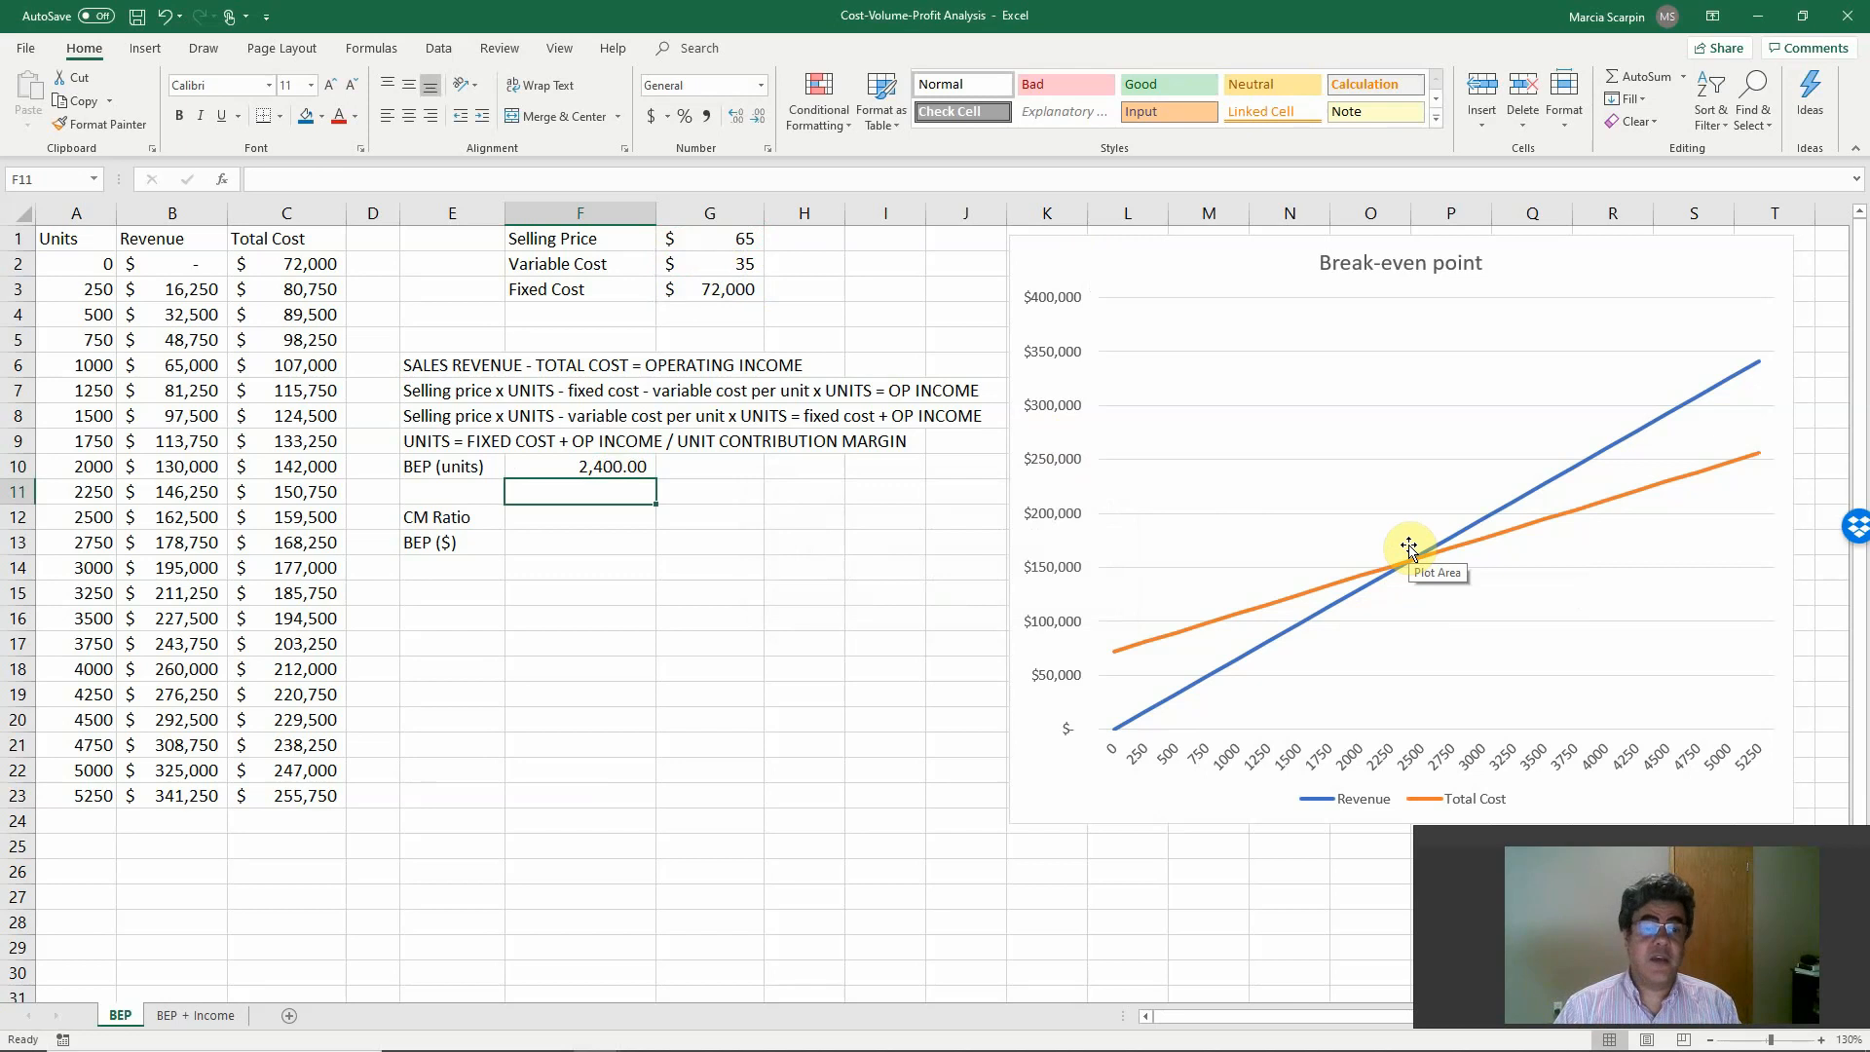
Begin a formula in F12 for the CM Ratio.
{"action": "left_click", "coordinate": [568, 545]}
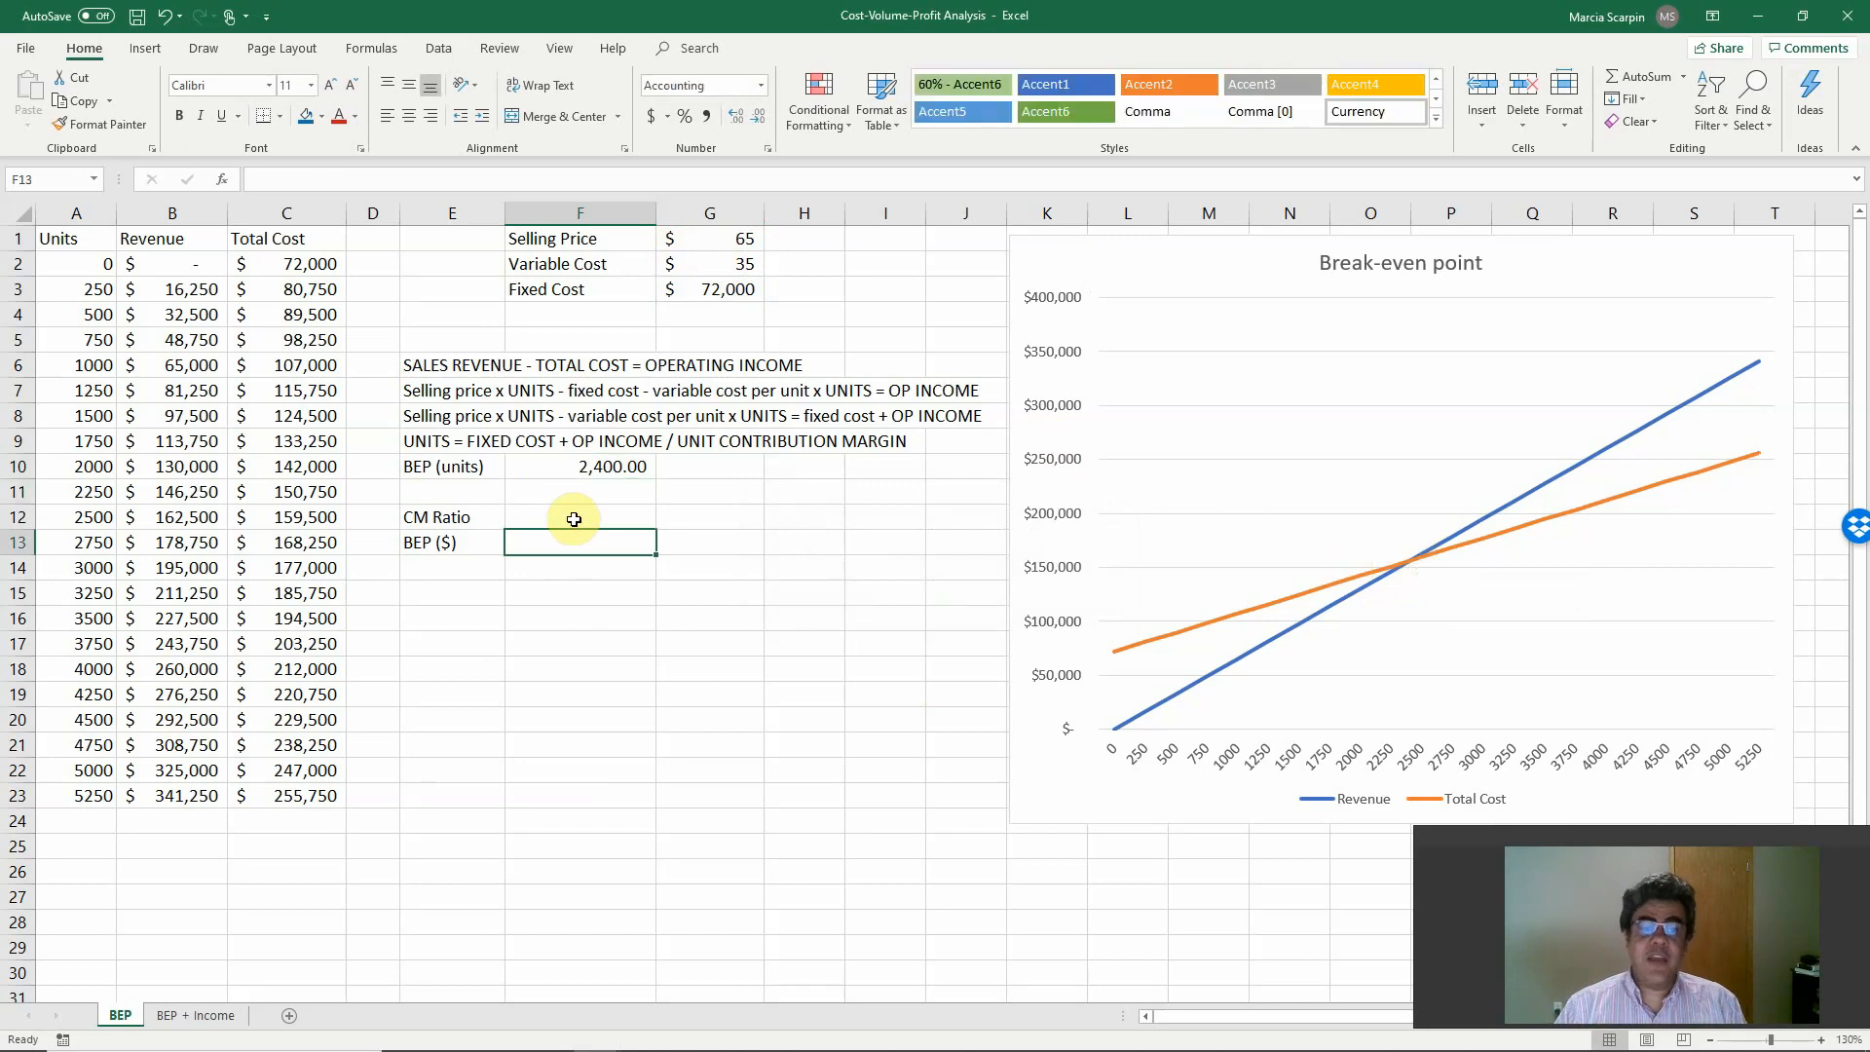
{"action": "left_click", "coordinate": [574, 520]}
{"action": "type", "text": "+"}
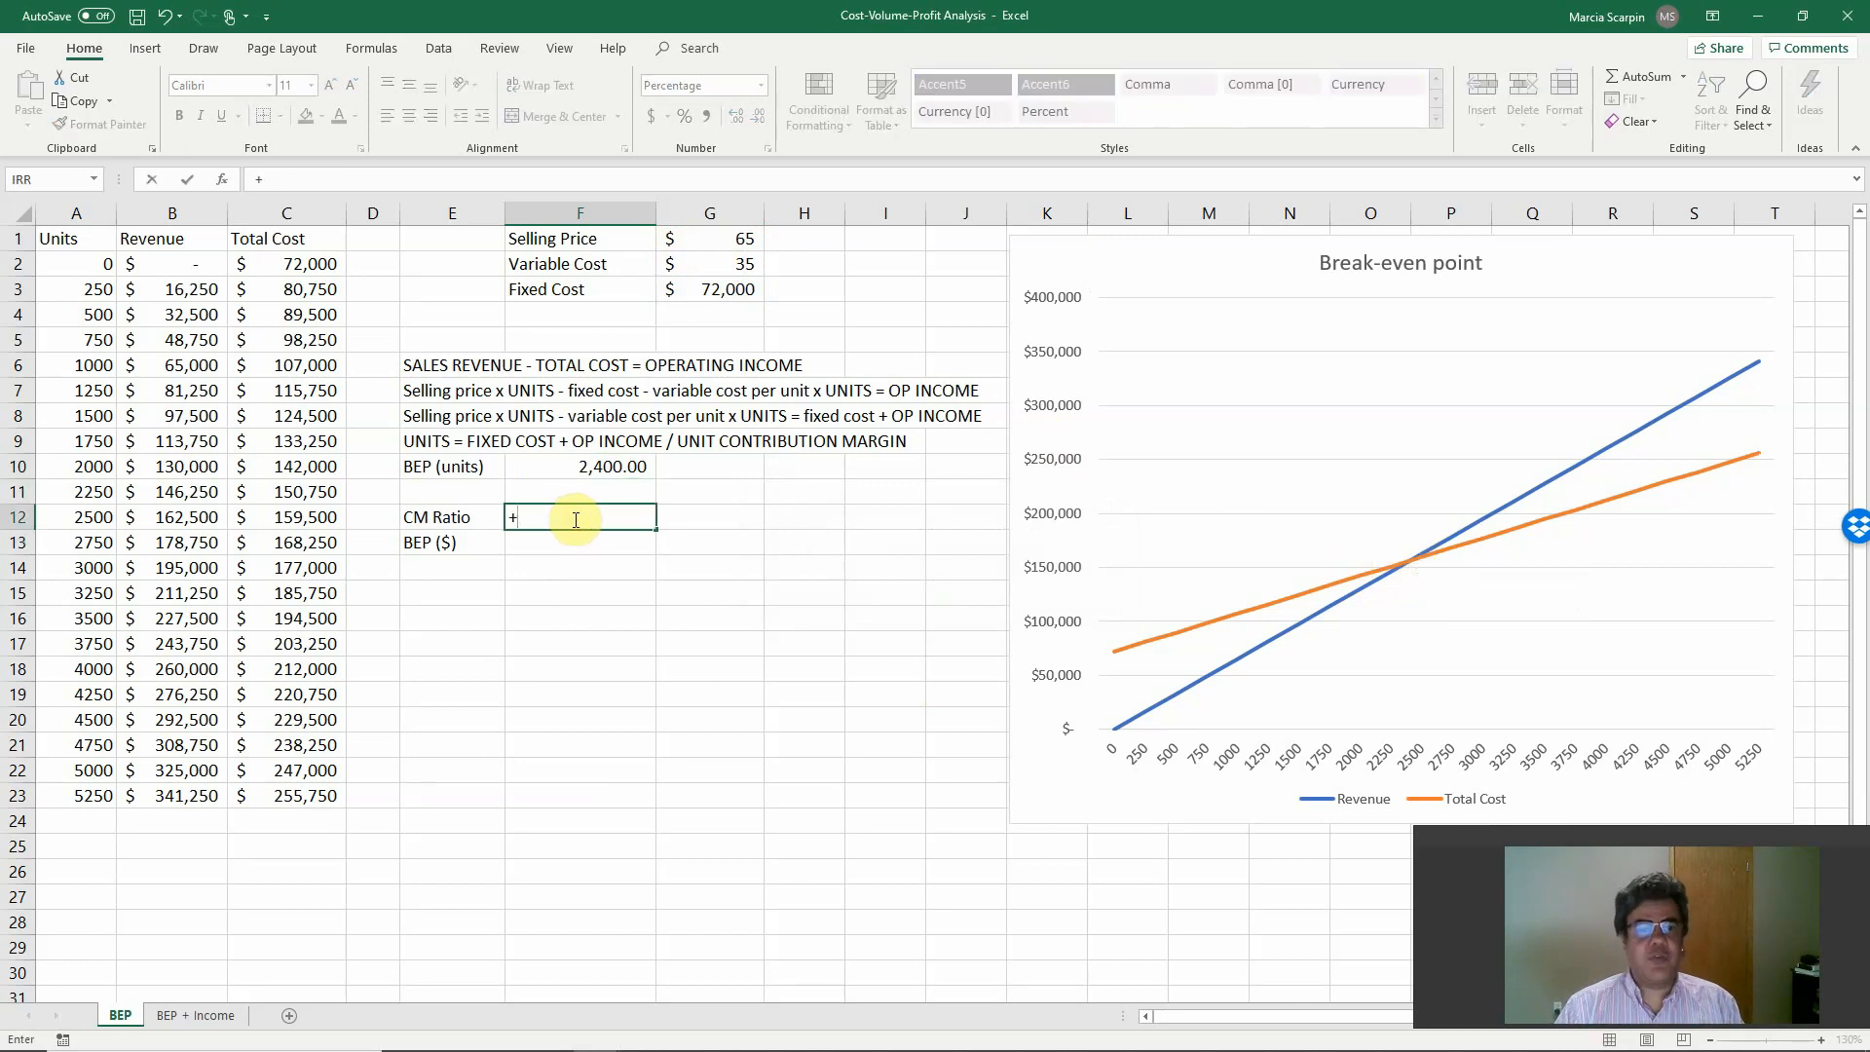
{"action": "key", "text": "Up"}
{"action": "key", "text": "Up"}
{"action": "key", "text": "Up"}
{"action": "key", "text": "Up"}
{"action": "key", "text": "Up"}
{"action": "key", "text": "Up"}
{"action": "key", "text": "Up"}
{"action": "key", "text": "Up"}
{"action": "key", "text": "Up"}
{"action": "key", "text": "Up"}
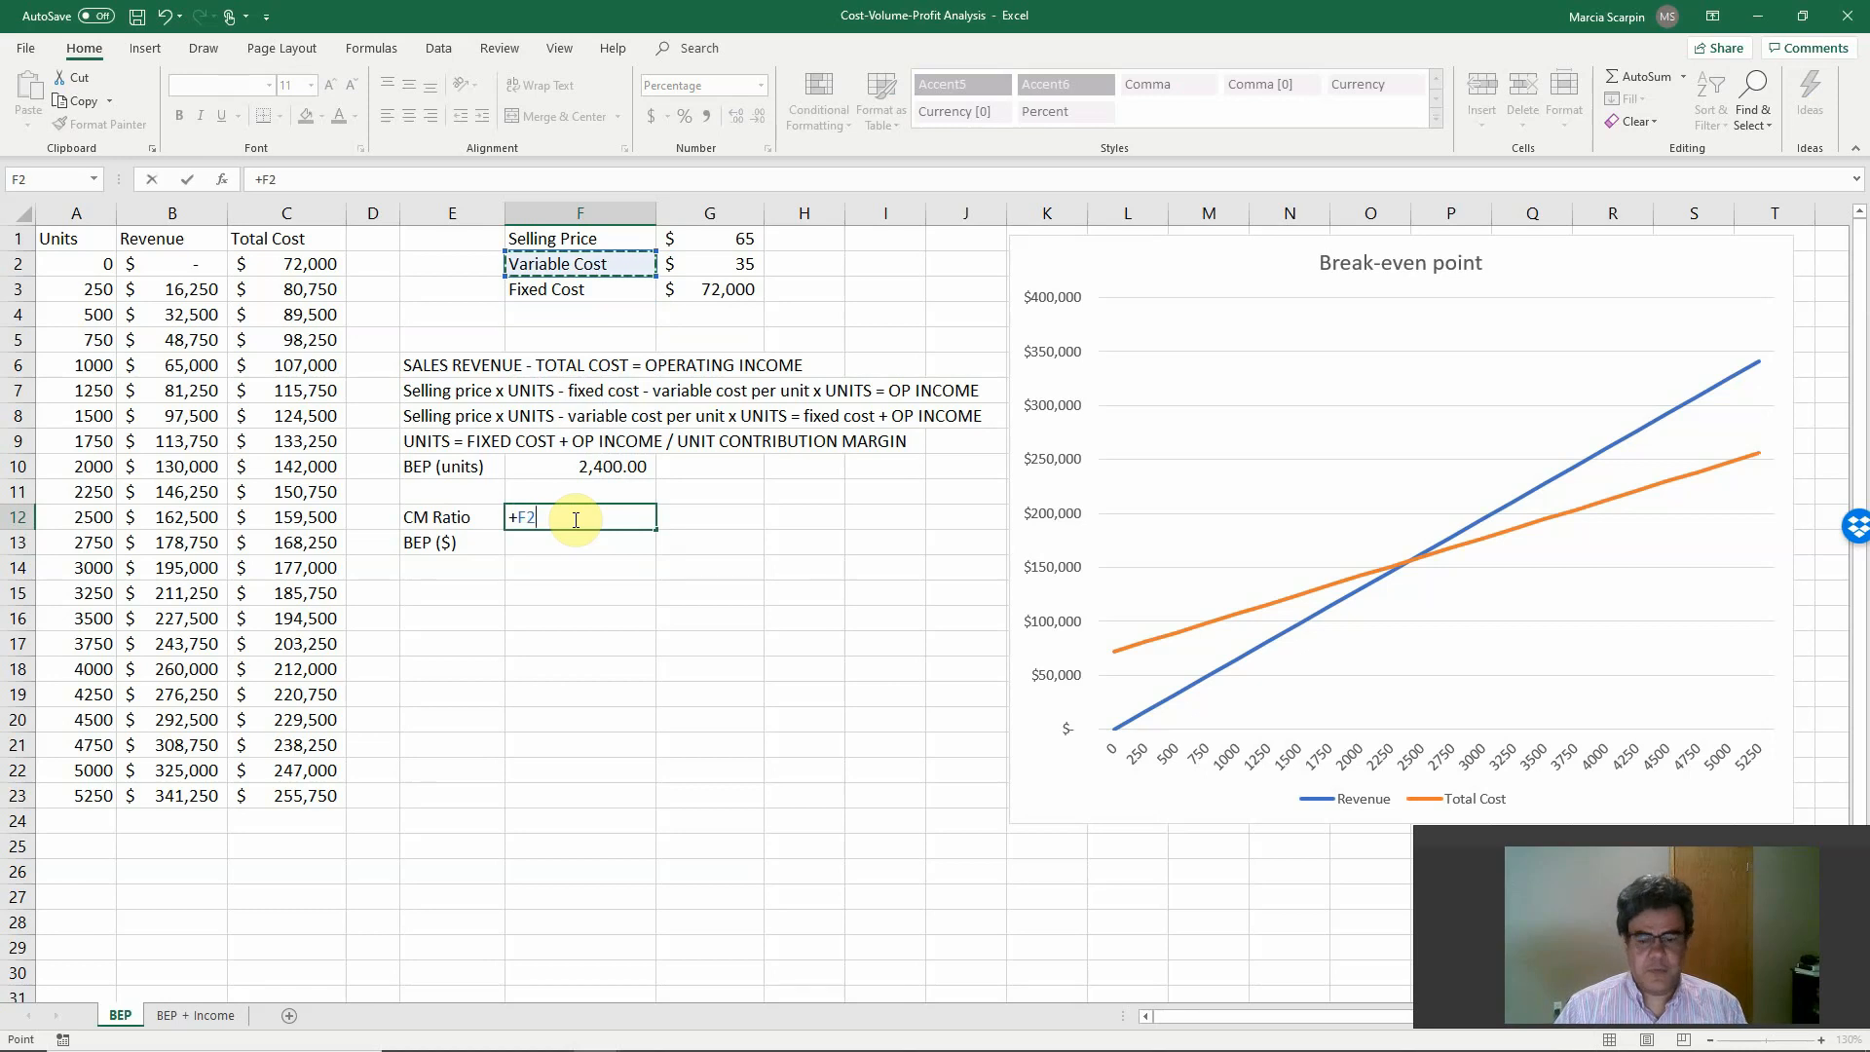
{"action": "key", "text": "BackSpace"}
{"action": "key", "text": "BackSpace"}
Complete the CM Ratio formula in F12 as +(G1-G2)/G1, contribution margin per unit divided by selling price.
{"action": "type", "text": "("}
{"action": "key", "text": "Up"}
{"action": "key", "text": "Up"}
{"action": "key", "text": "Up"}
{"action": "key", "text": "Up"}
{"action": "key", "text": "Up"}
{"action": "key", "text": "Up"}
{"action": "key", "text": "Up"}
{"action": "key", "text": "Up"}
{"action": "key", "text": "Up"}
{"action": "key", "text": "Up"}
{"action": "key", "text": "Up"}
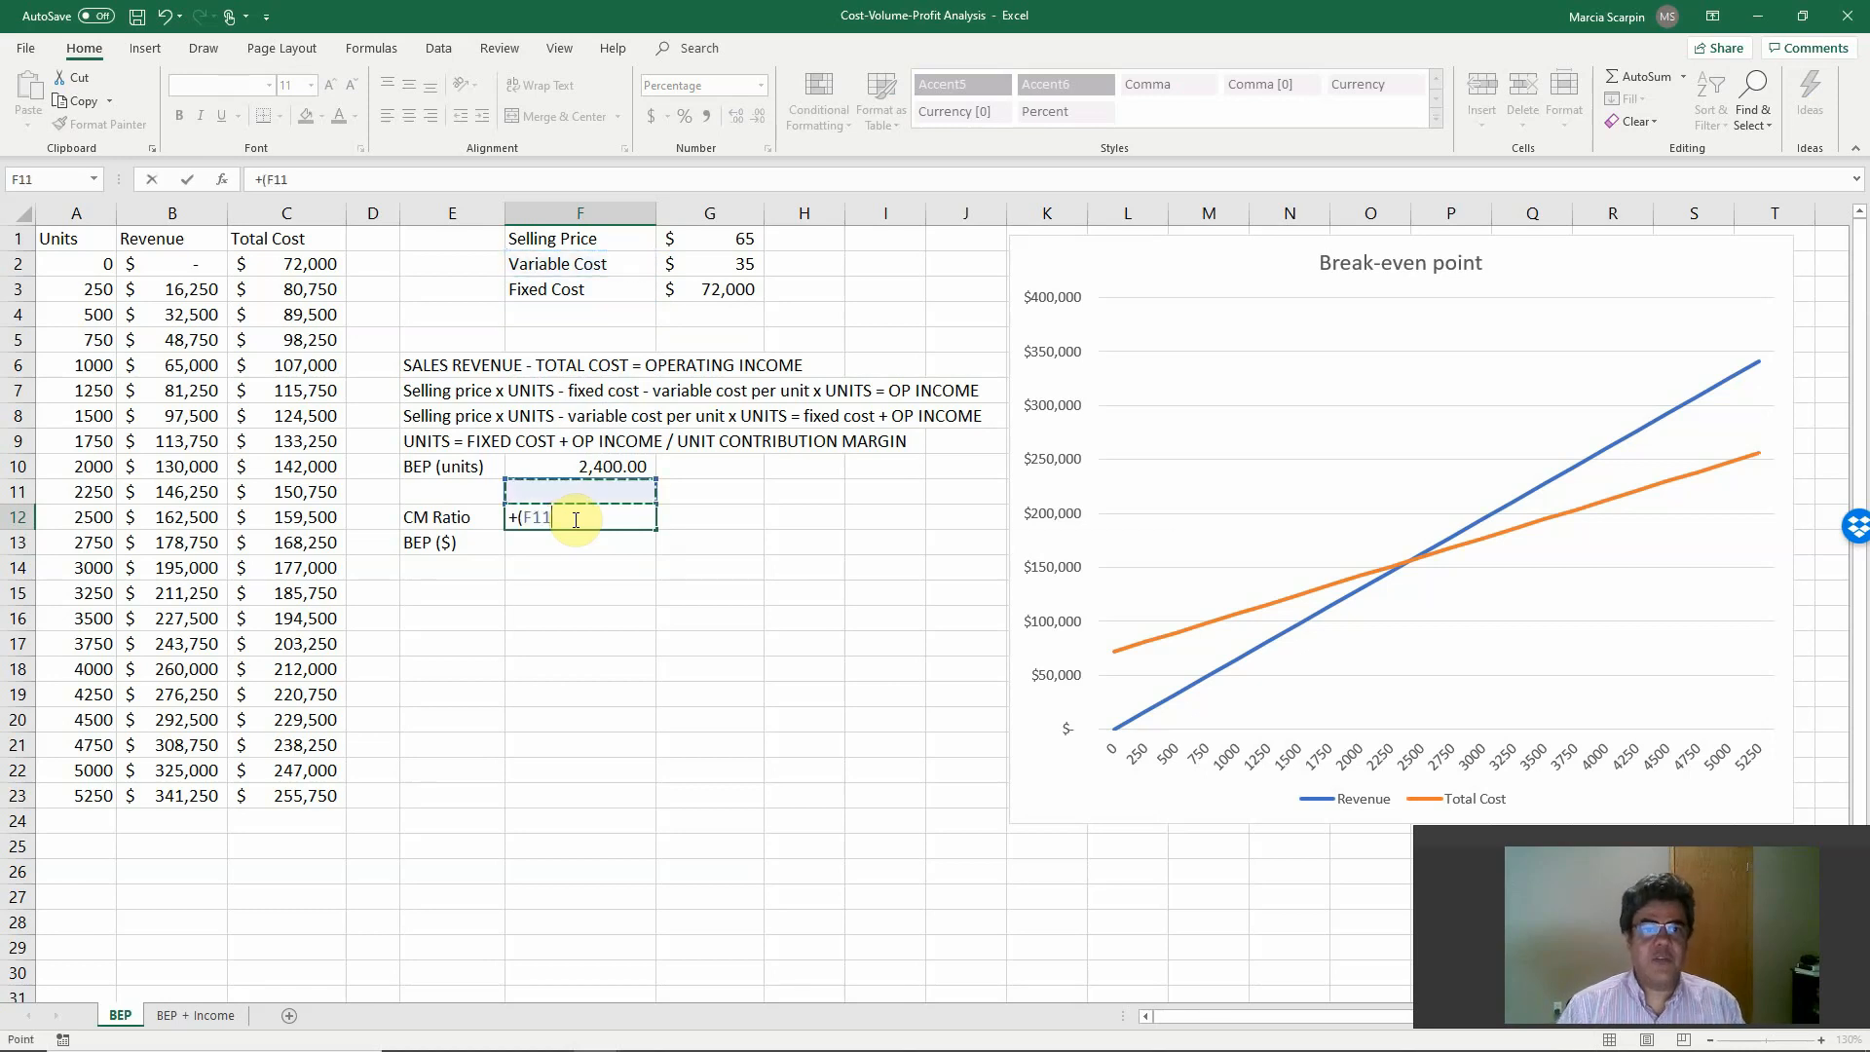
{"action": "key", "text": "Right"}
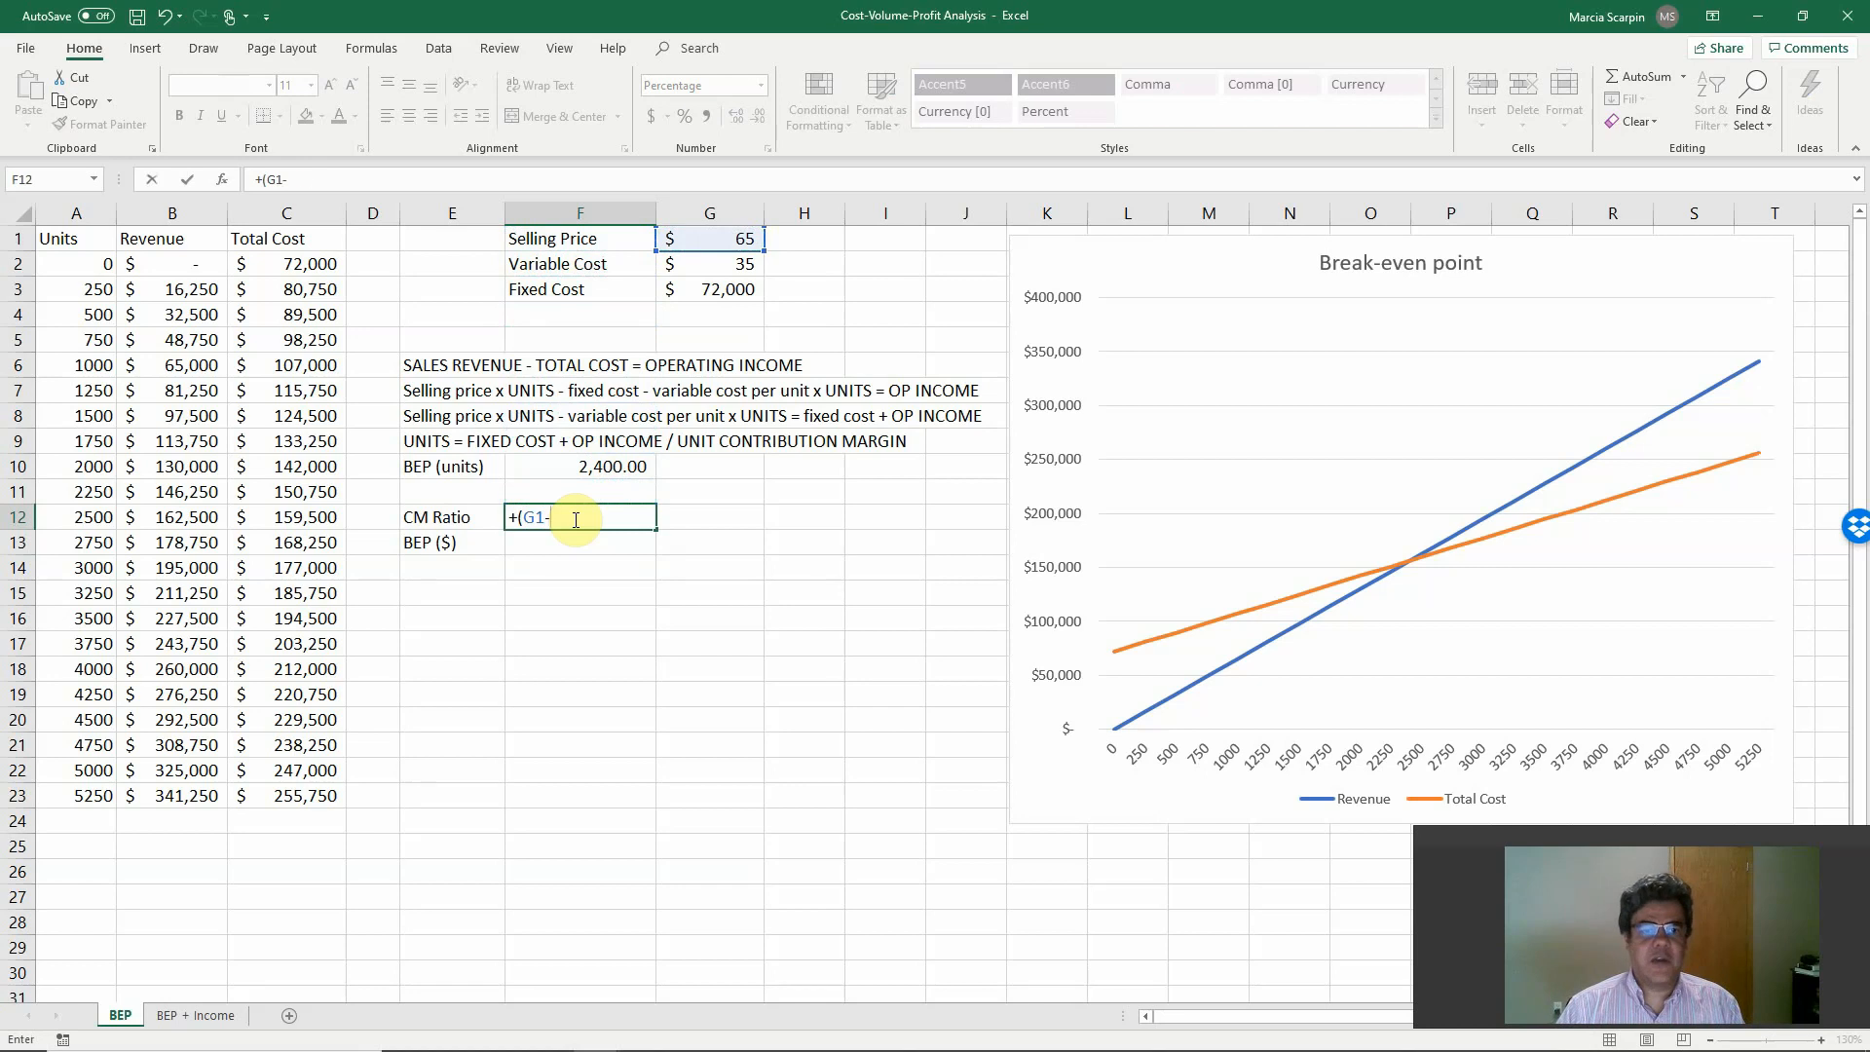
{"action": "type", "text": "-"}
{"action": "key", "text": "Up"}
{"action": "key", "text": "Up"}
{"action": "key", "text": "Up"}
{"action": "key", "text": "Up"}
{"action": "key", "text": "Up"}
{"action": "key", "text": "Up"}
{"action": "key", "text": "Up"}
{"action": "key", "text": "Up"}
{"action": "key", "text": "Up"}
{"action": "key", "text": "Up"}
{"action": "key", "text": "Right"}
{"action": "key", "text": "Down"}
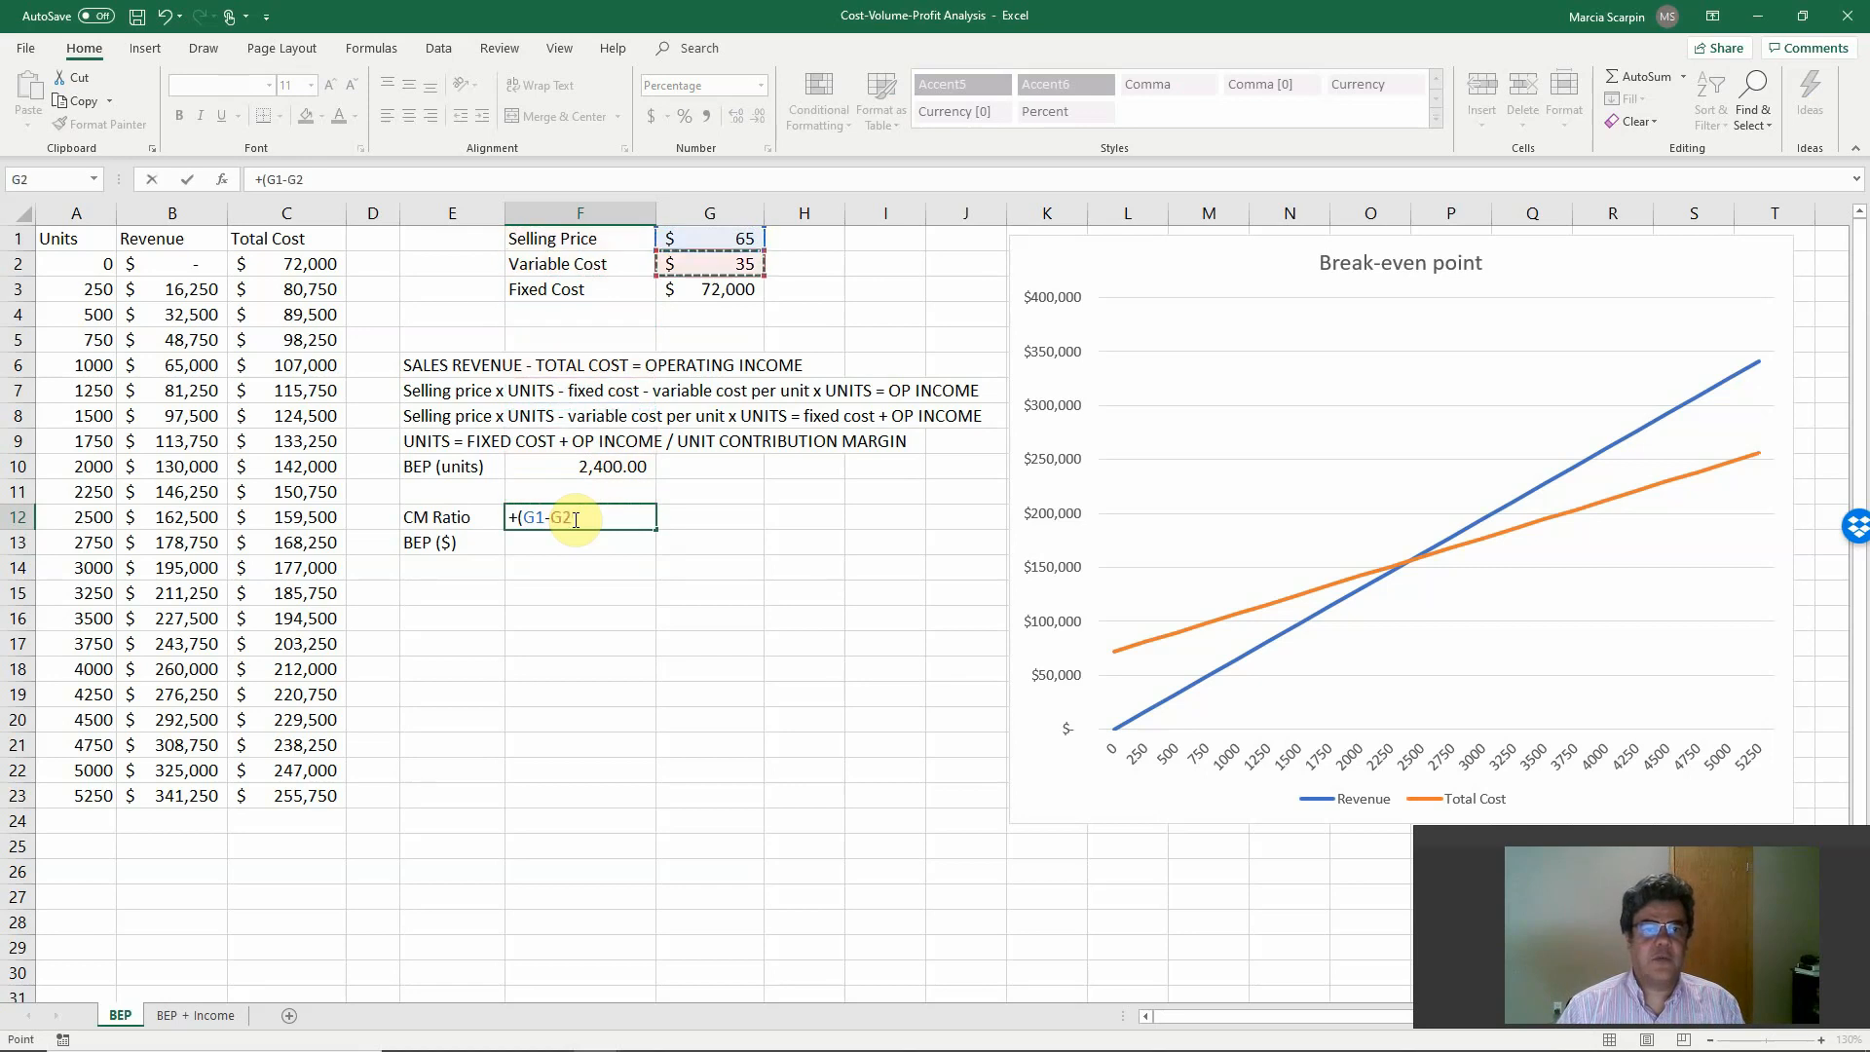
{"action": "type", "text": ")/"}
{"action": "key", "text": "Up"}
{"action": "key", "text": "Up"}
{"action": "key", "text": "Up"}
{"action": "key", "text": "Up"}
{"action": "key", "text": "Up"}
{"action": "key", "text": "Up"}
{"action": "key", "text": "Up"}
{"action": "key", "text": "Up"}
{"action": "key", "text": "Up"}
{"action": "key", "text": "Up"}
{"action": "key", "text": "Up"}
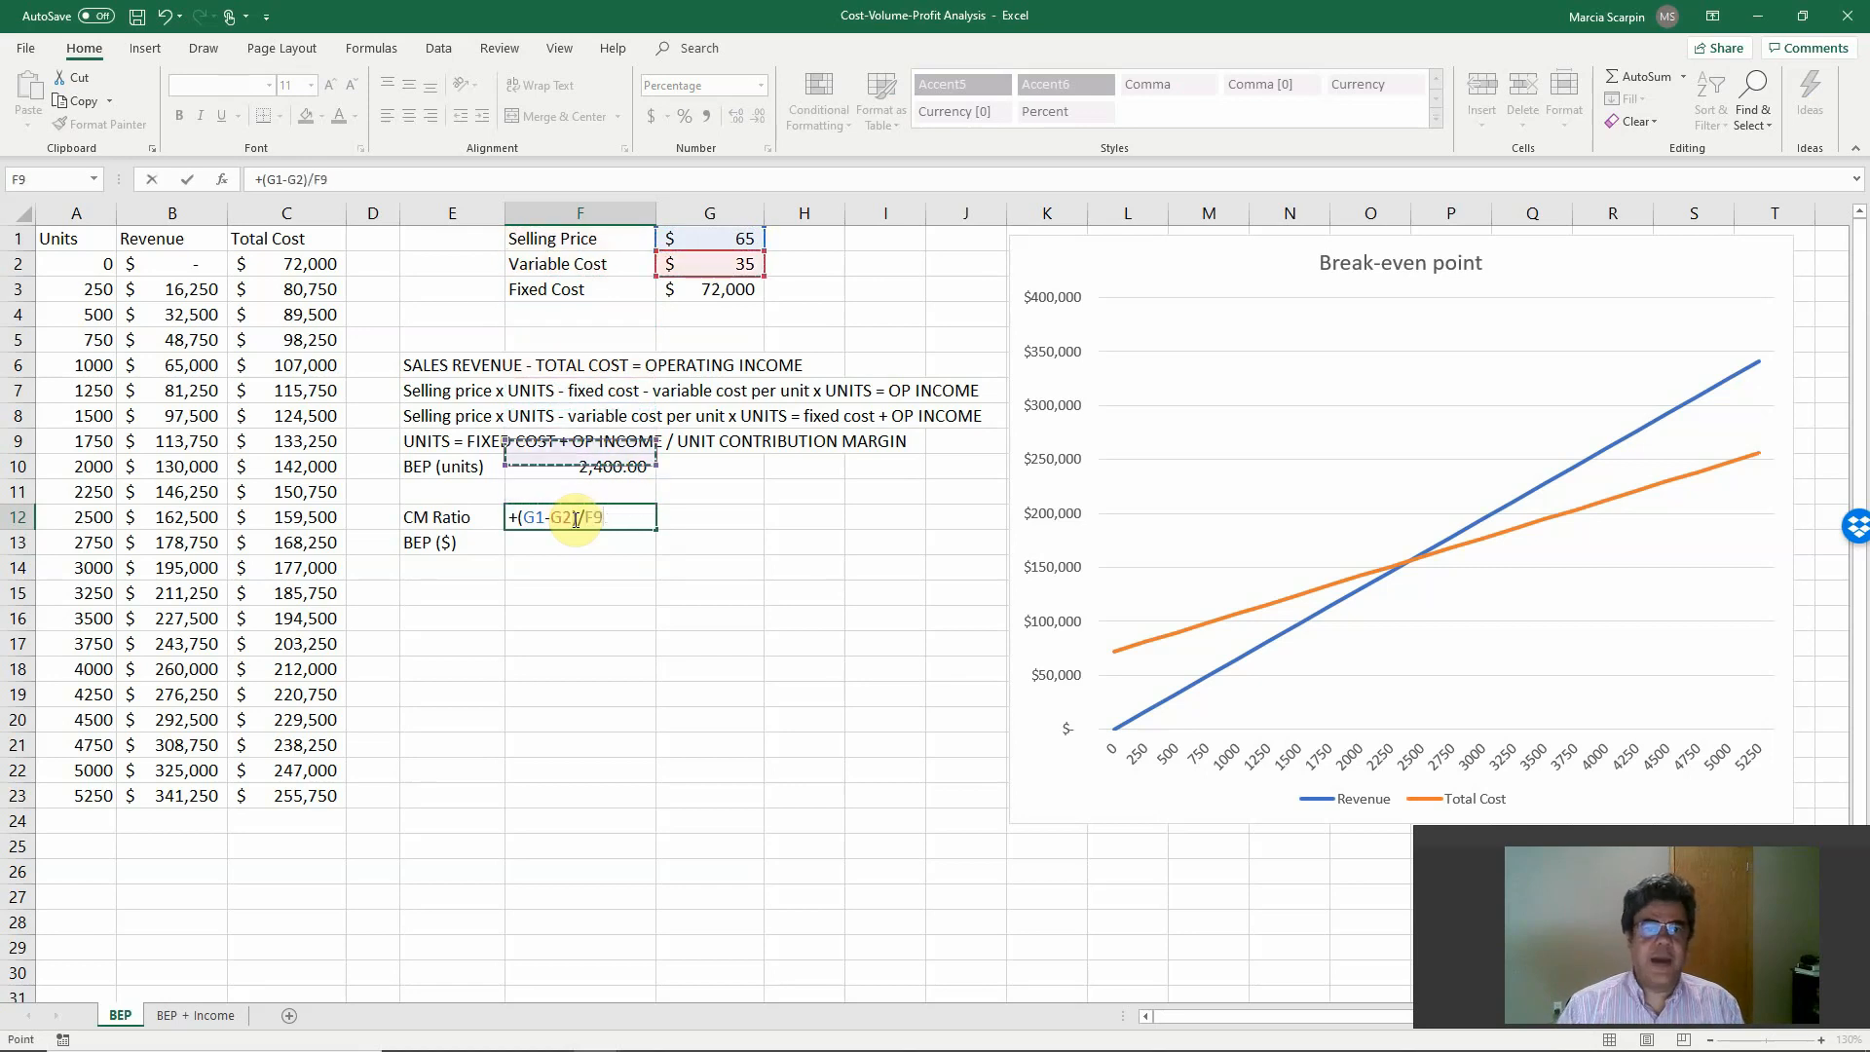
{"action": "key", "text": "Right"}
{"action": "key", "text": "Return"}
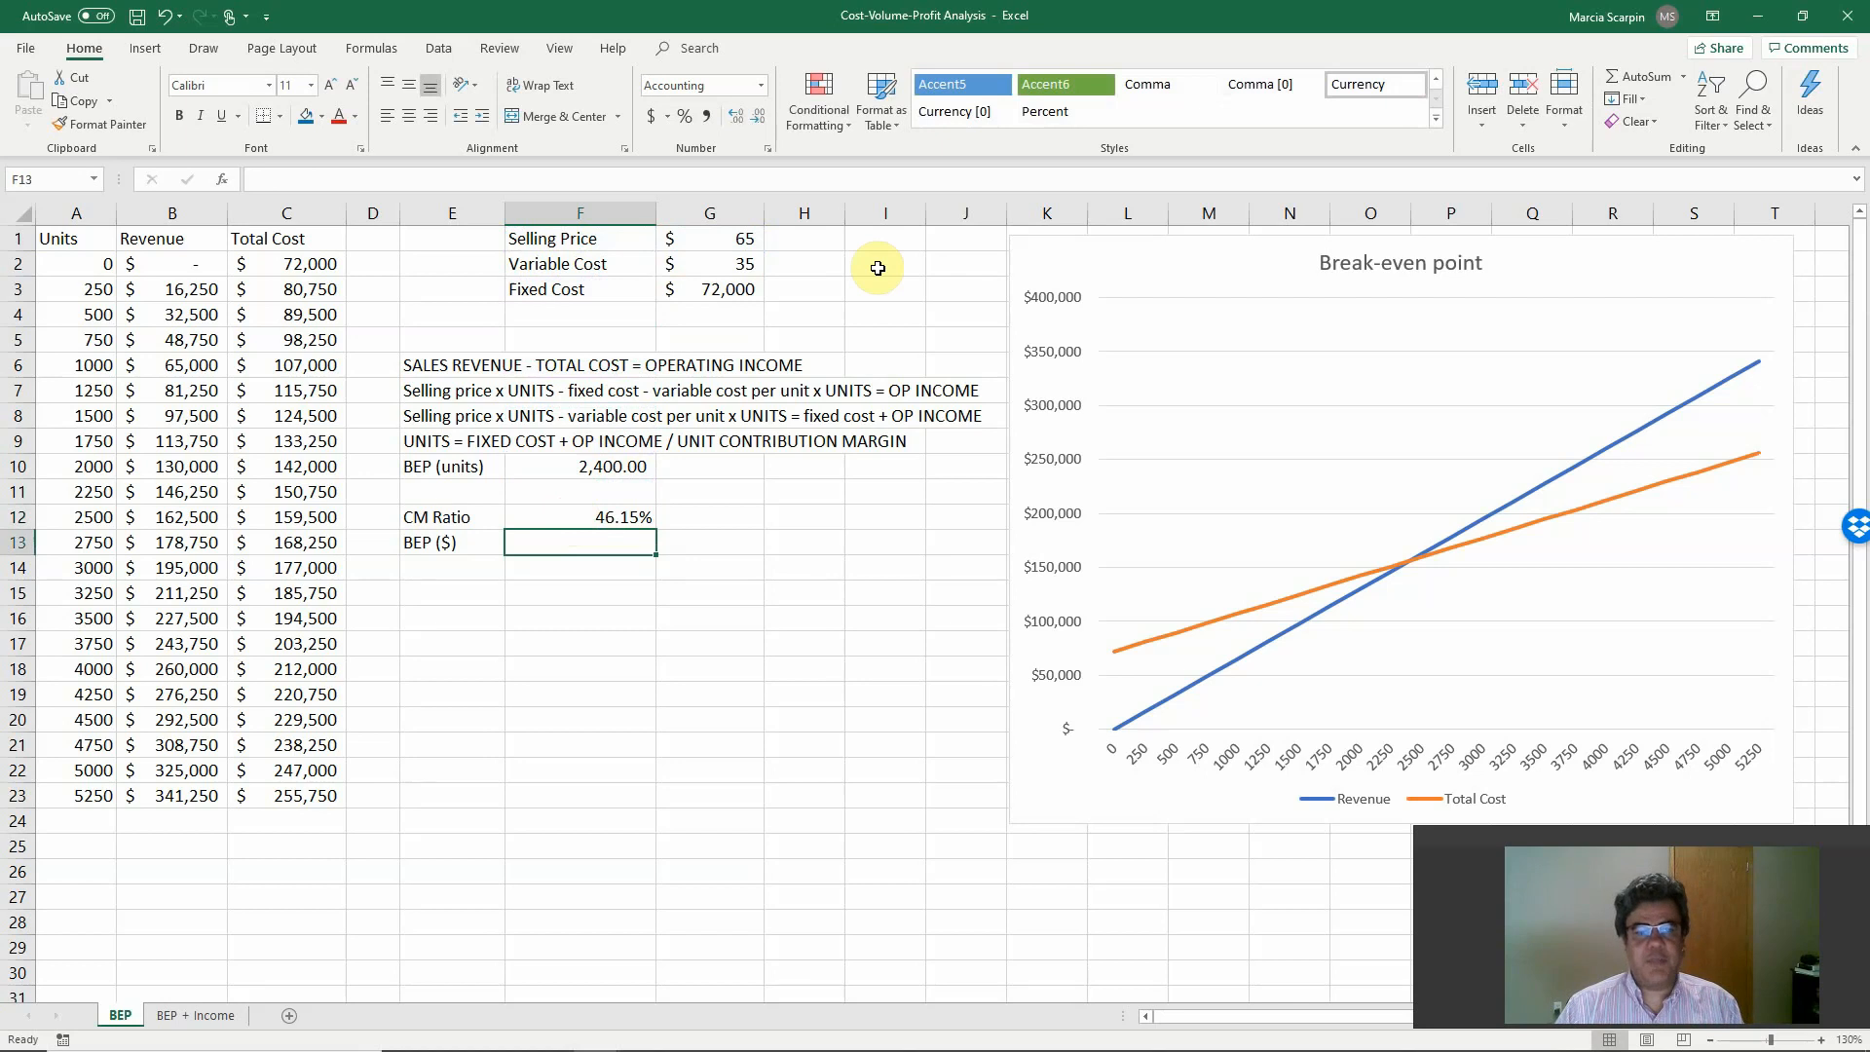
Calculate BEP ($) in F13 with +G3/F12, dividing the fixed cost by the CM ratio.
{"action": "type", "text": "+"}
{"action": "key", "text": "Up"}
{"action": "key", "text": "Up"}
{"action": "key", "text": "Up"}
{"action": "key", "text": "Up"}
{"action": "key", "text": "Up"}
{"action": "key", "text": "Up"}
{"action": "key", "text": "Up"}
{"action": "key", "text": "Up"}
{"action": "key", "text": "Up"}
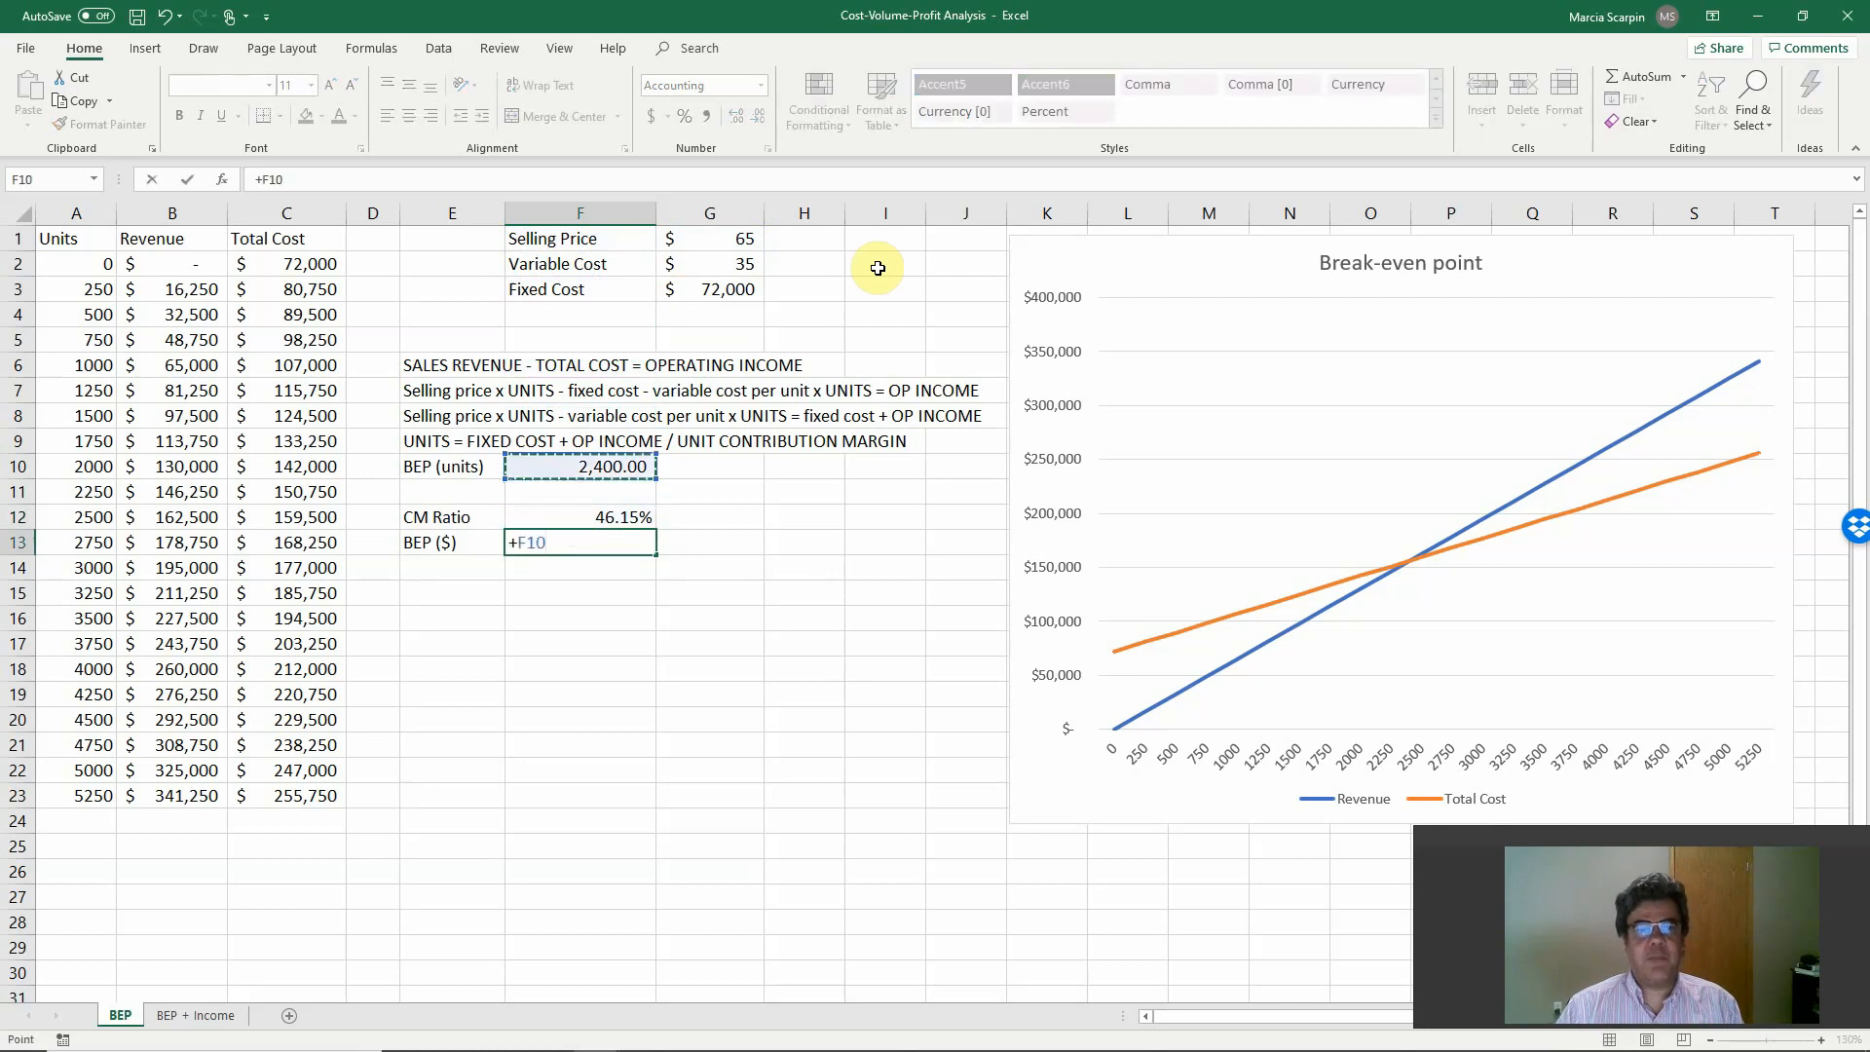
{"action": "key", "text": "Up"}
{"action": "key", "text": "Right"}
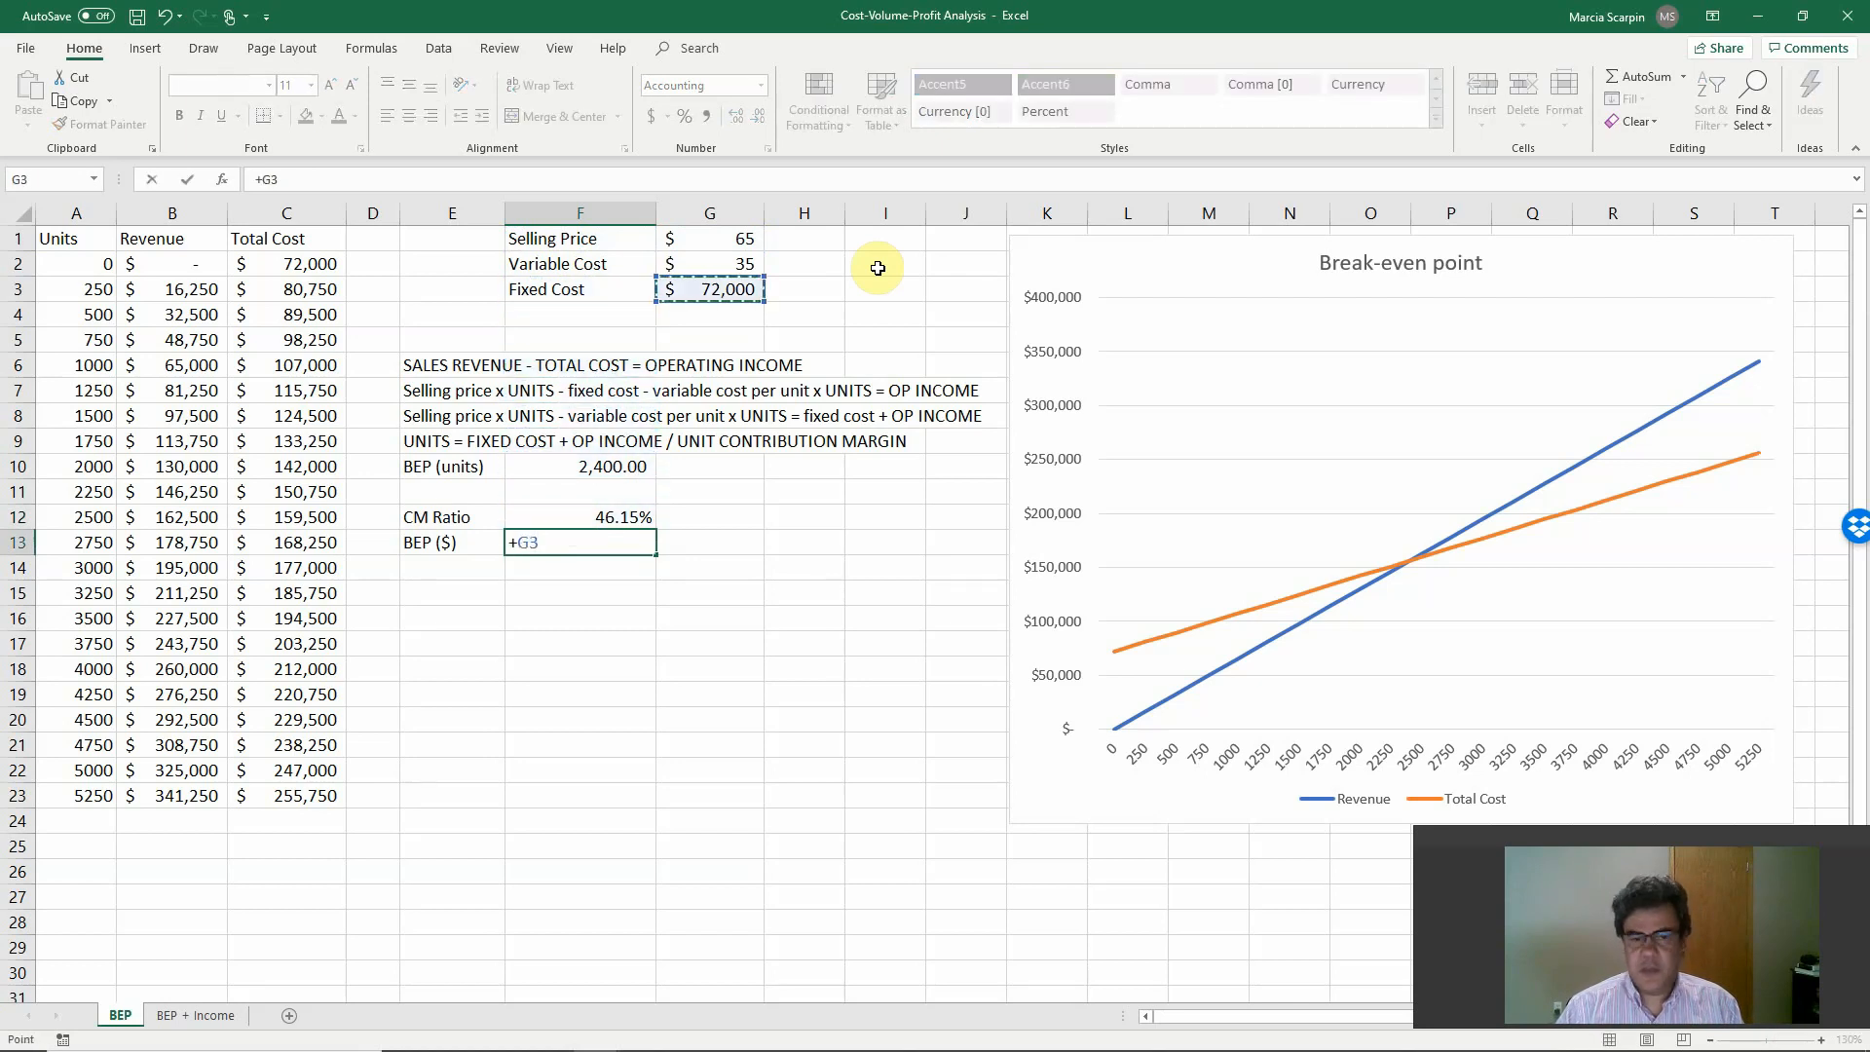
{"action": "type", "text": "/"}
{"action": "key", "text": "Up"}
{"action": "key", "text": "Return"}
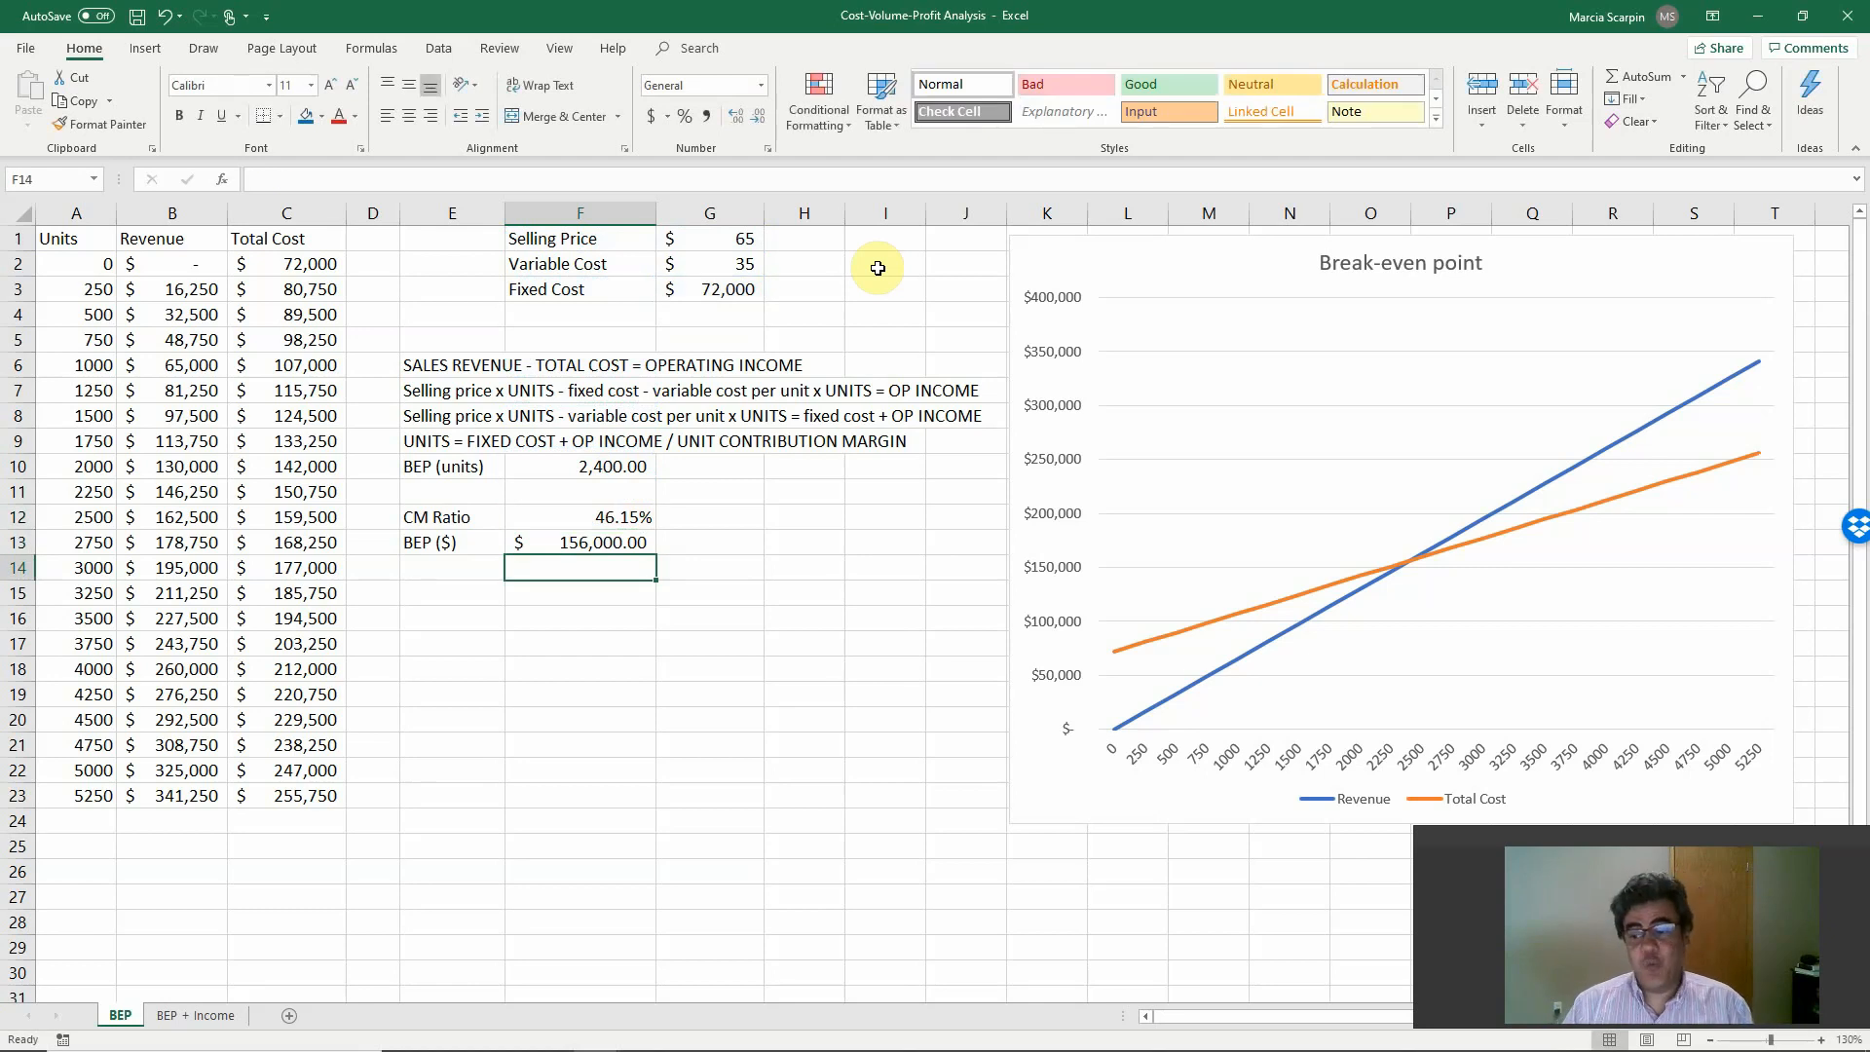
Cross-check the break-even dollars in F15 by multiplying break-even units by selling price, +F10*G1, and clear the cell.
{"action": "key", "text": "Return"}
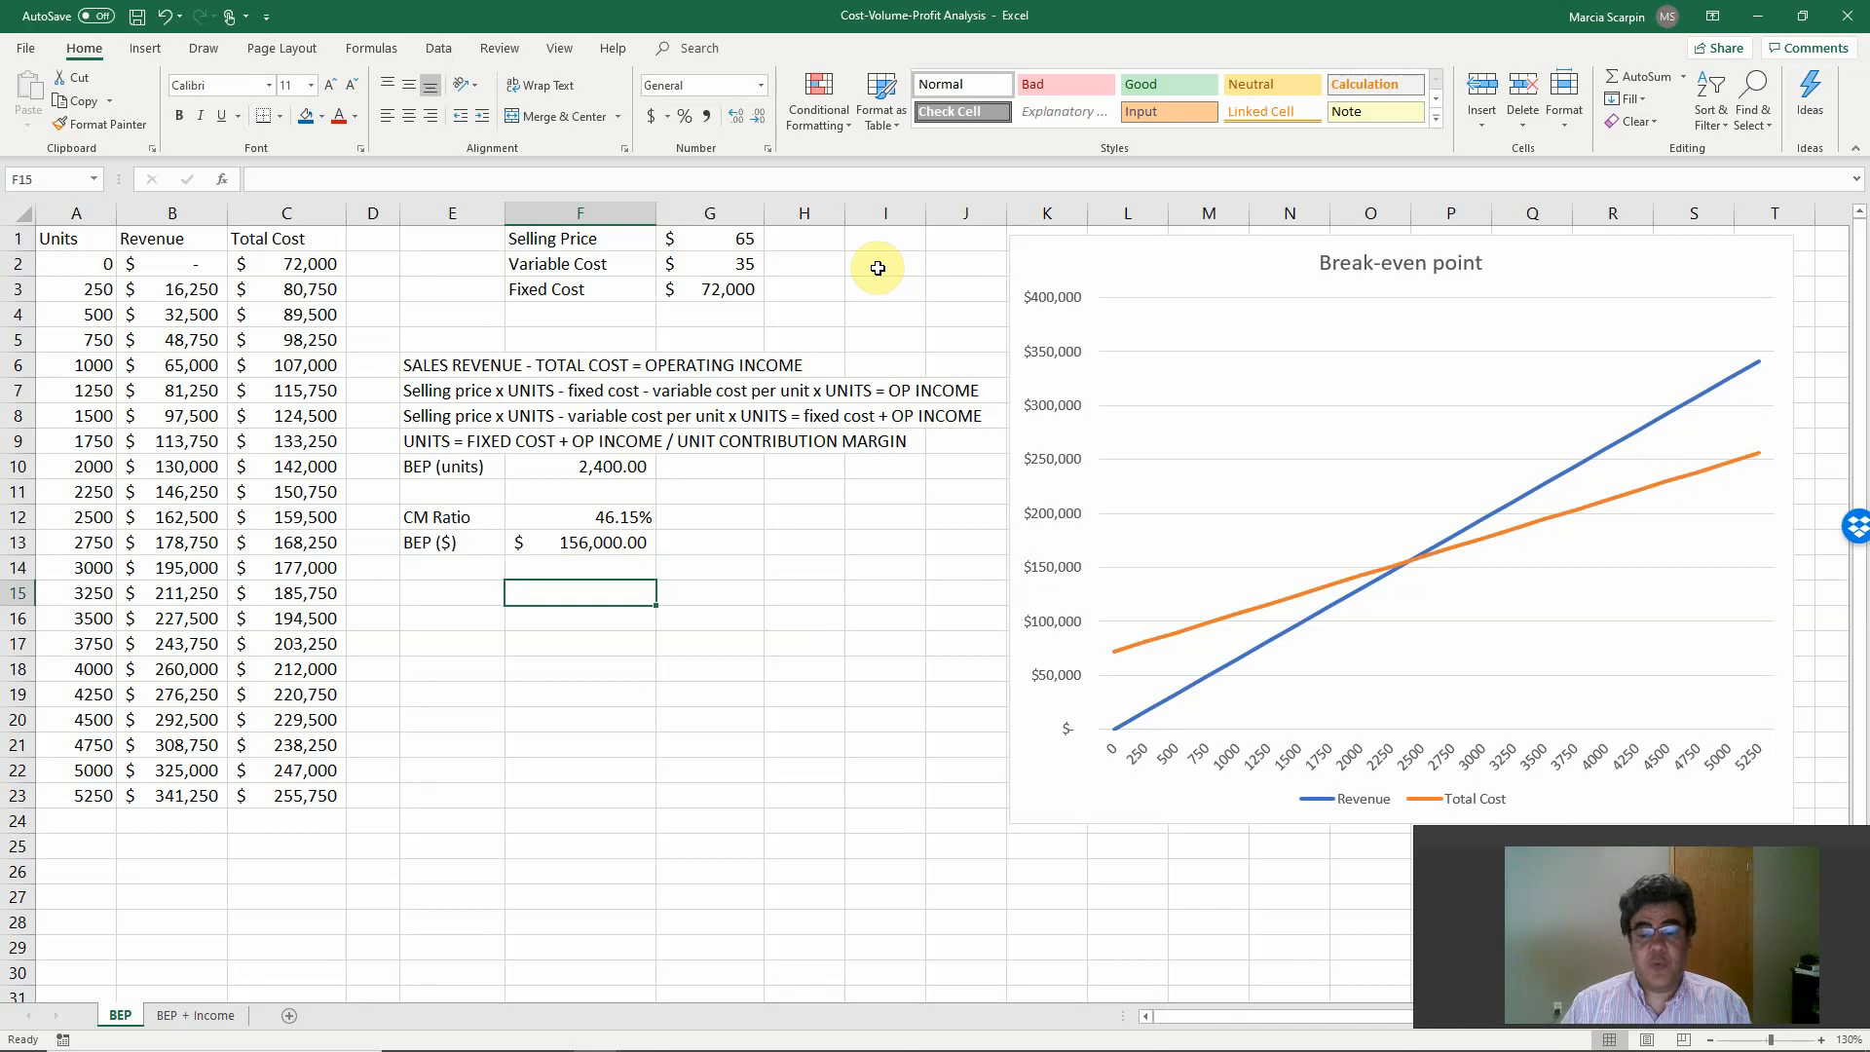
{"action": "type", "text": "+"}
{"action": "key", "text": "Up"}
{"action": "key", "text": "Up"}
{"action": "key", "text": "Up"}
{"action": "key", "text": "Up"}
{"action": "key", "text": "Up"}
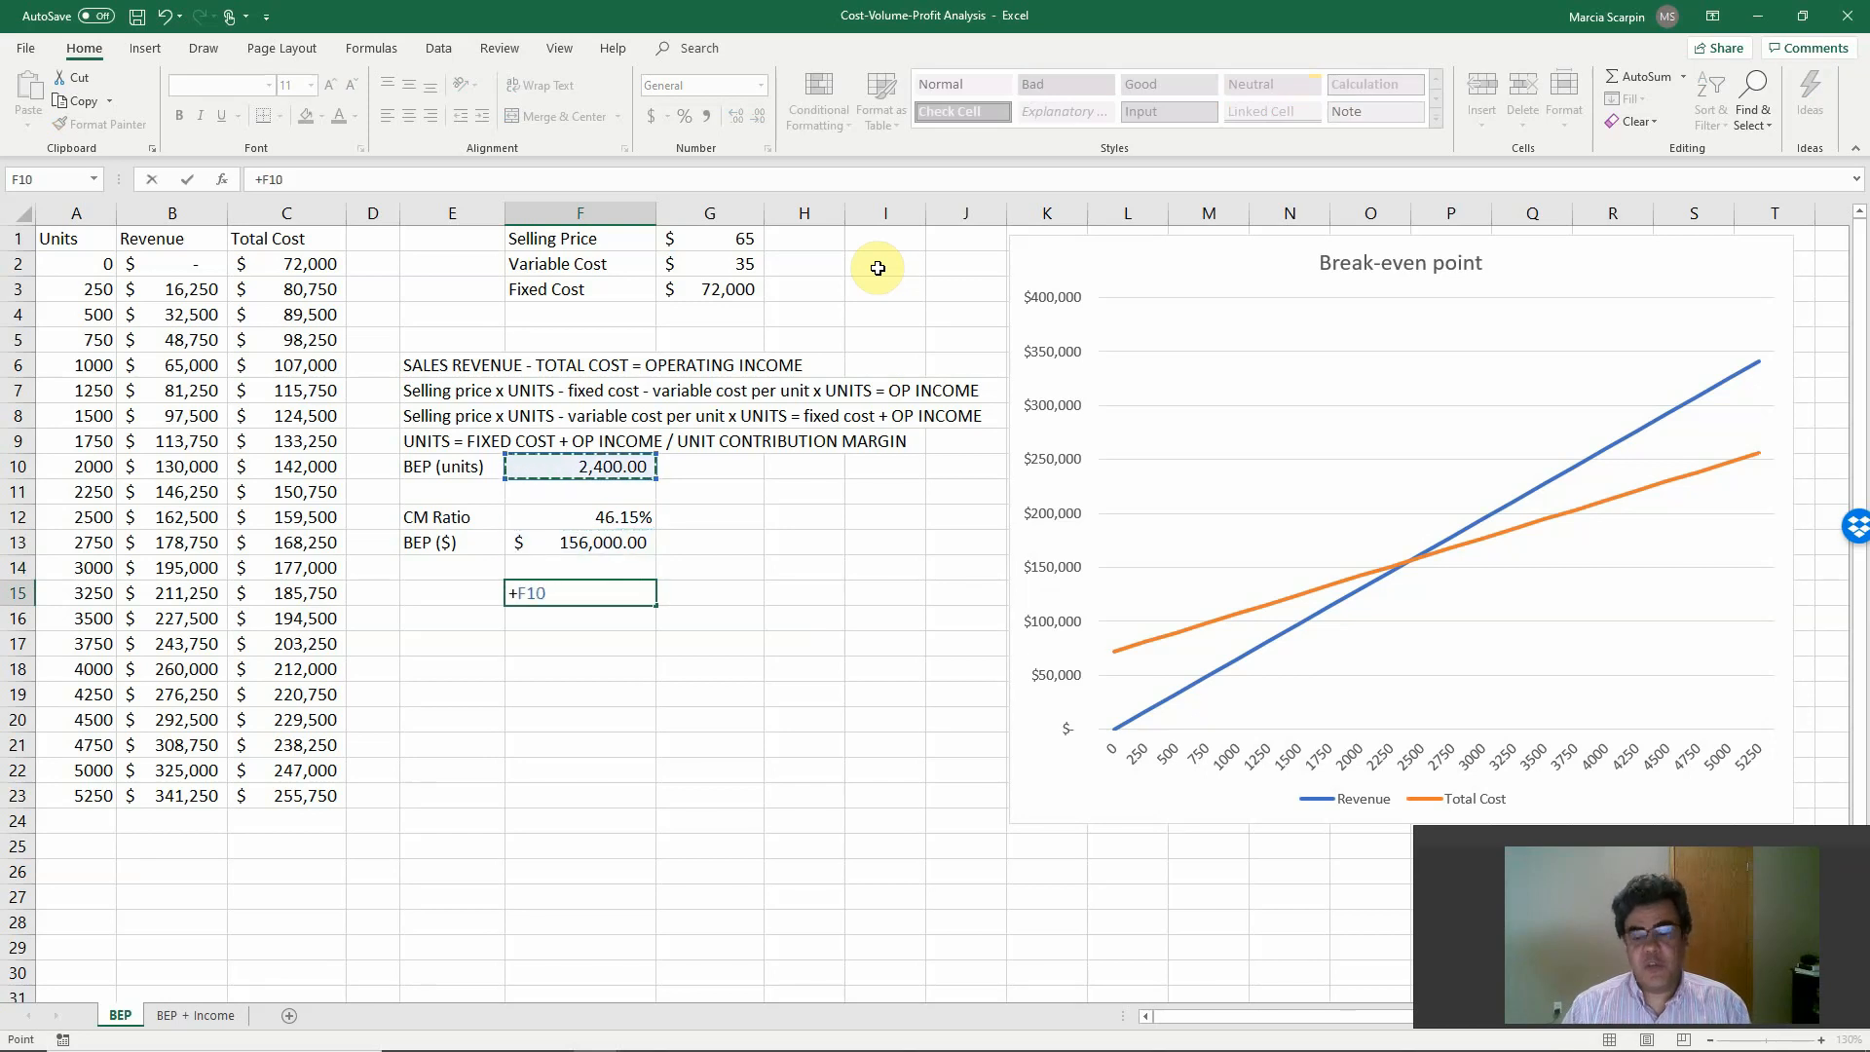
{"action": "type", "text": "*"}
{"action": "key", "text": "Up"}
{"action": "key", "text": "Up"}
{"action": "key", "text": "Up"}
{"action": "key", "text": "Up"}
{"action": "key", "text": "Up"}
{"action": "key", "text": "Up"}
{"action": "key", "text": "Up"}
{"action": "key", "text": "Up"}
{"action": "key", "text": "Up"}
{"action": "key", "text": "Up"}
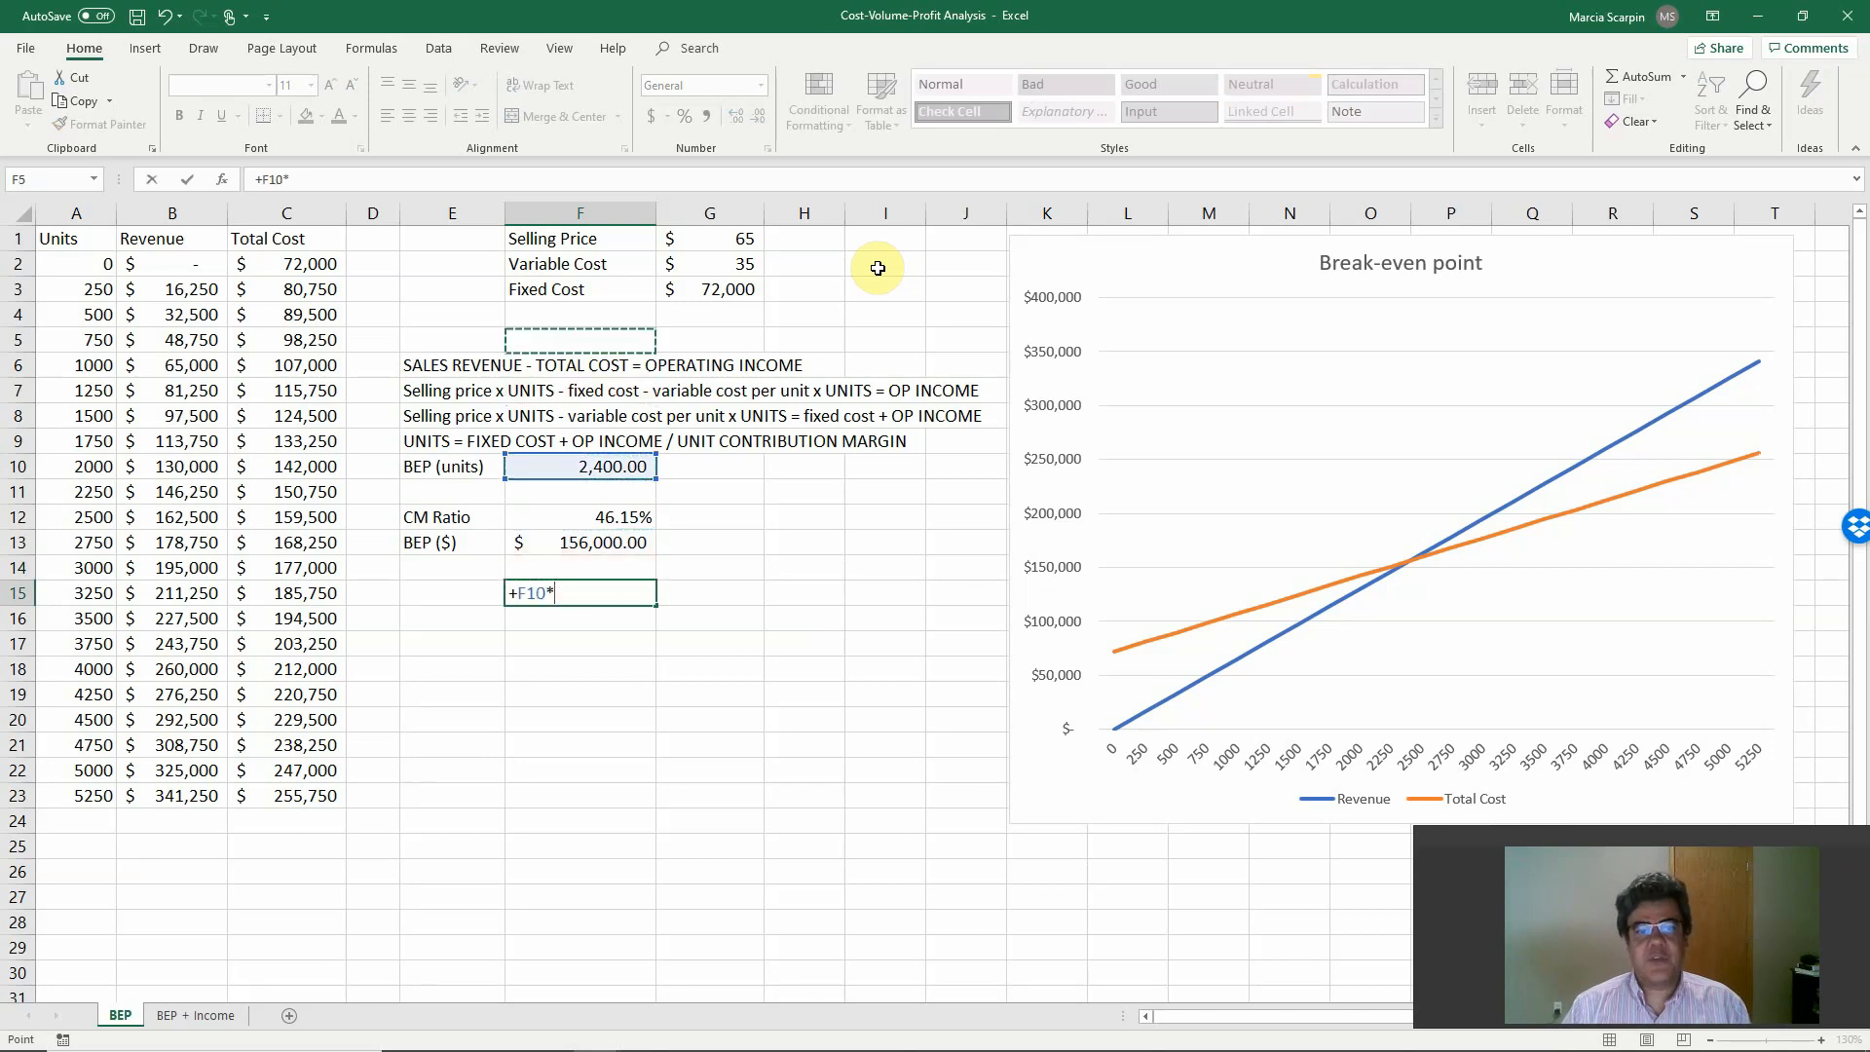
{"action": "key", "text": "Up"}
{"action": "key", "text": "Up"}
{"action": "key", "text": "Up"}
{"action": "key", "text": "Up"}
{"action": "key", "text": "Right"}
{"action": "key", "text": "Return"}
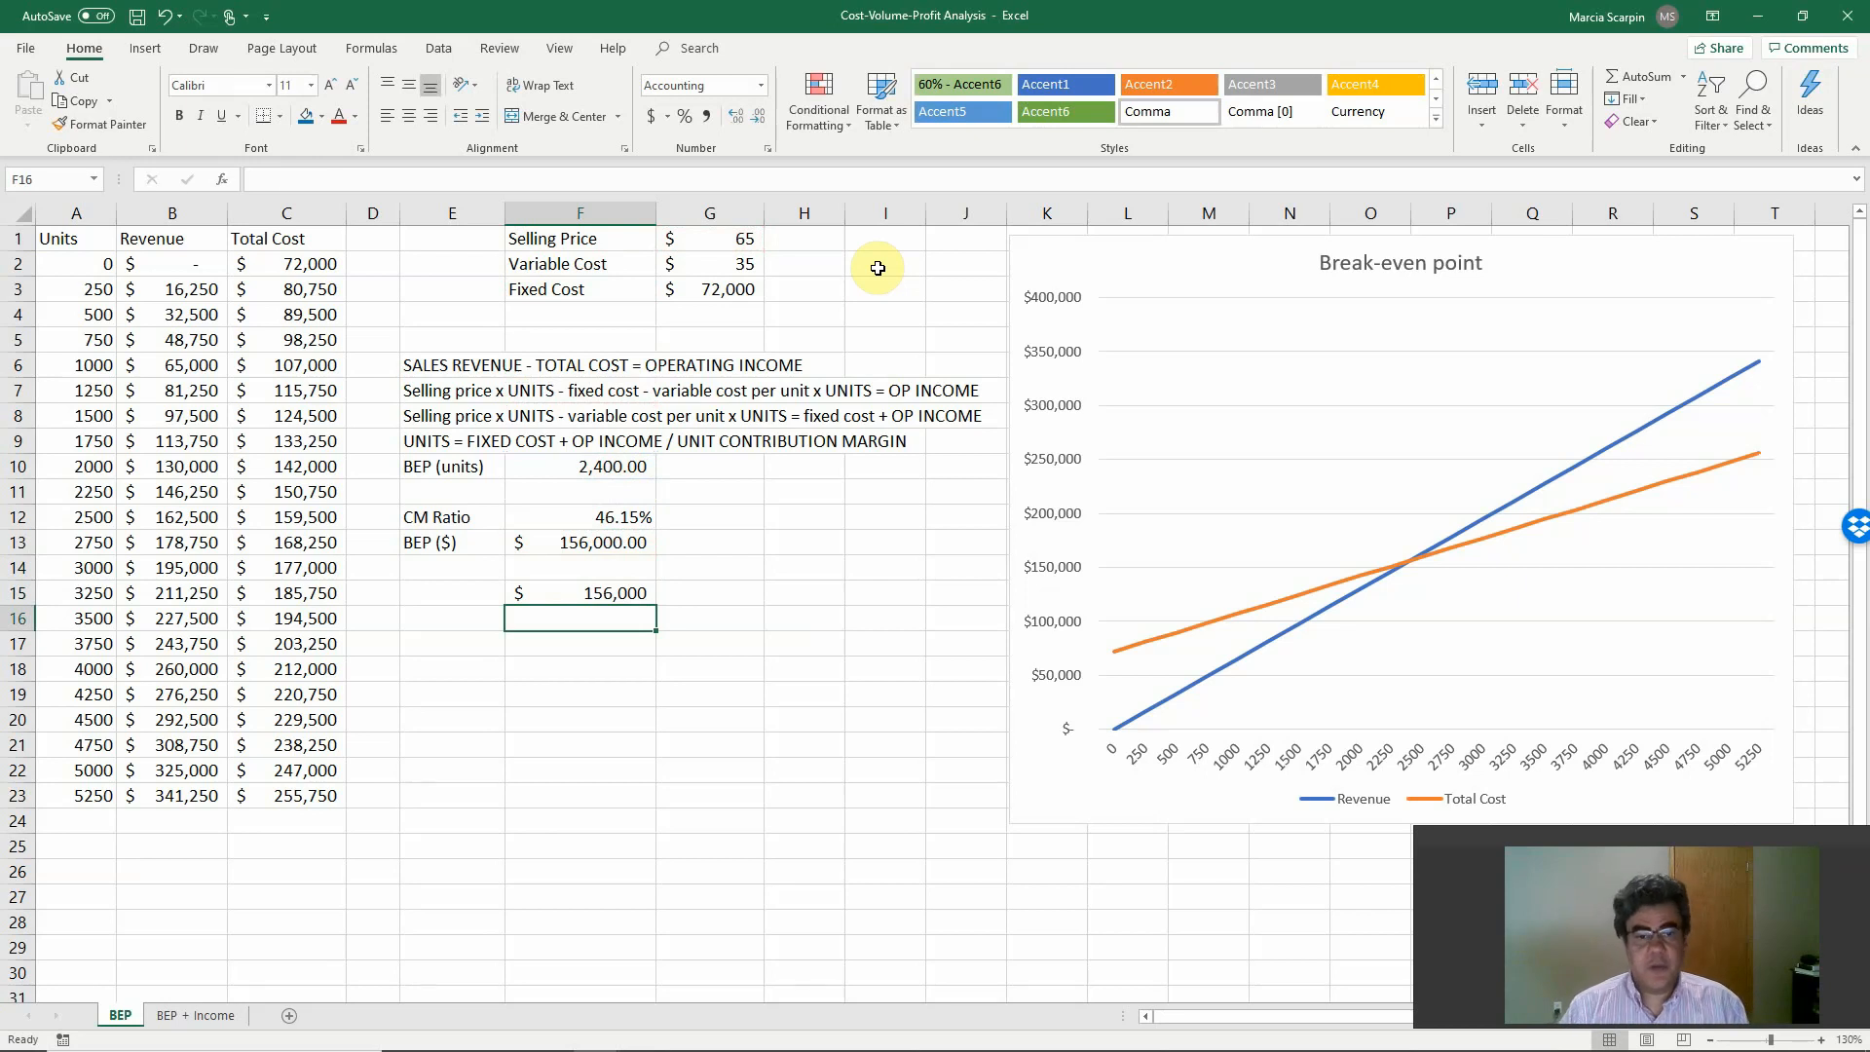
{"action": "key", "text": "Up"}
{"action": "key", "text": "Delete"}
Switch to the PowerPoint slide show to review the Graphing CVP Relationships slide, and return to the Excel workbook.
{"action": "mouse_move", "coordinate": [1021, 1047]}
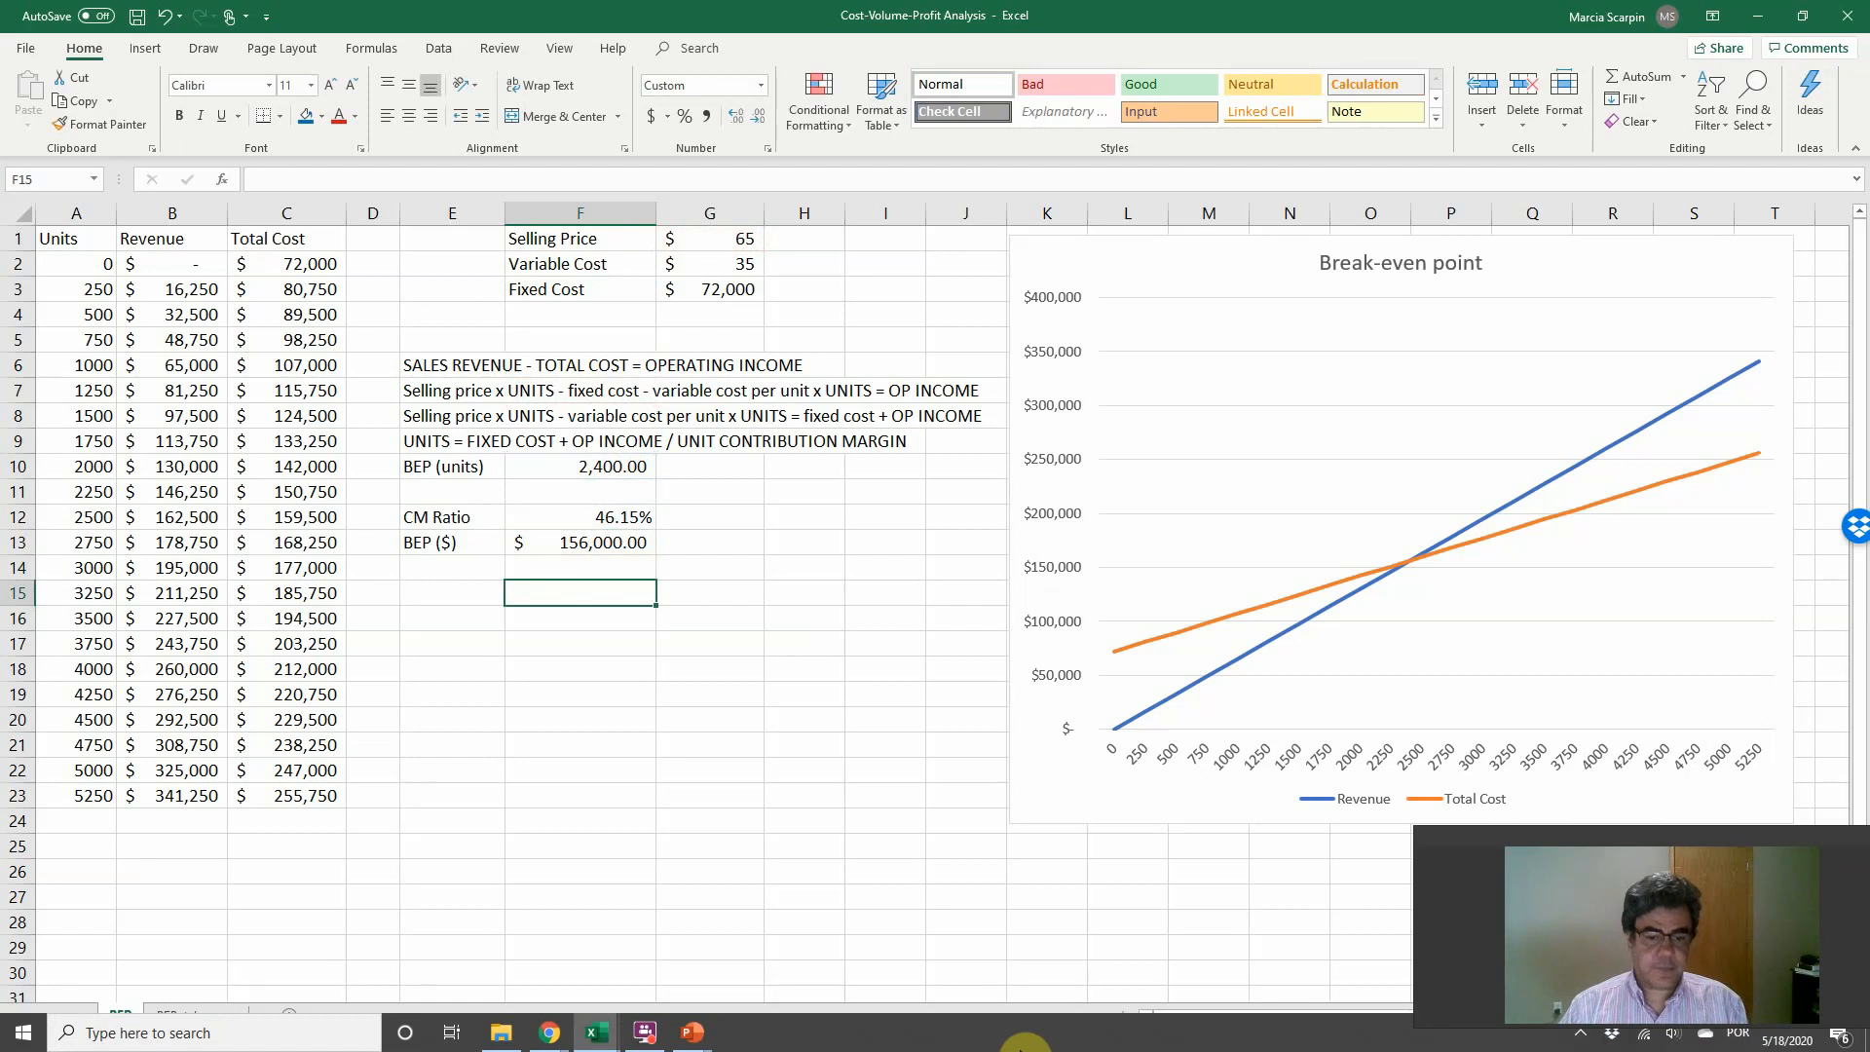
{"action": "key", "text": "alt+Tab"}
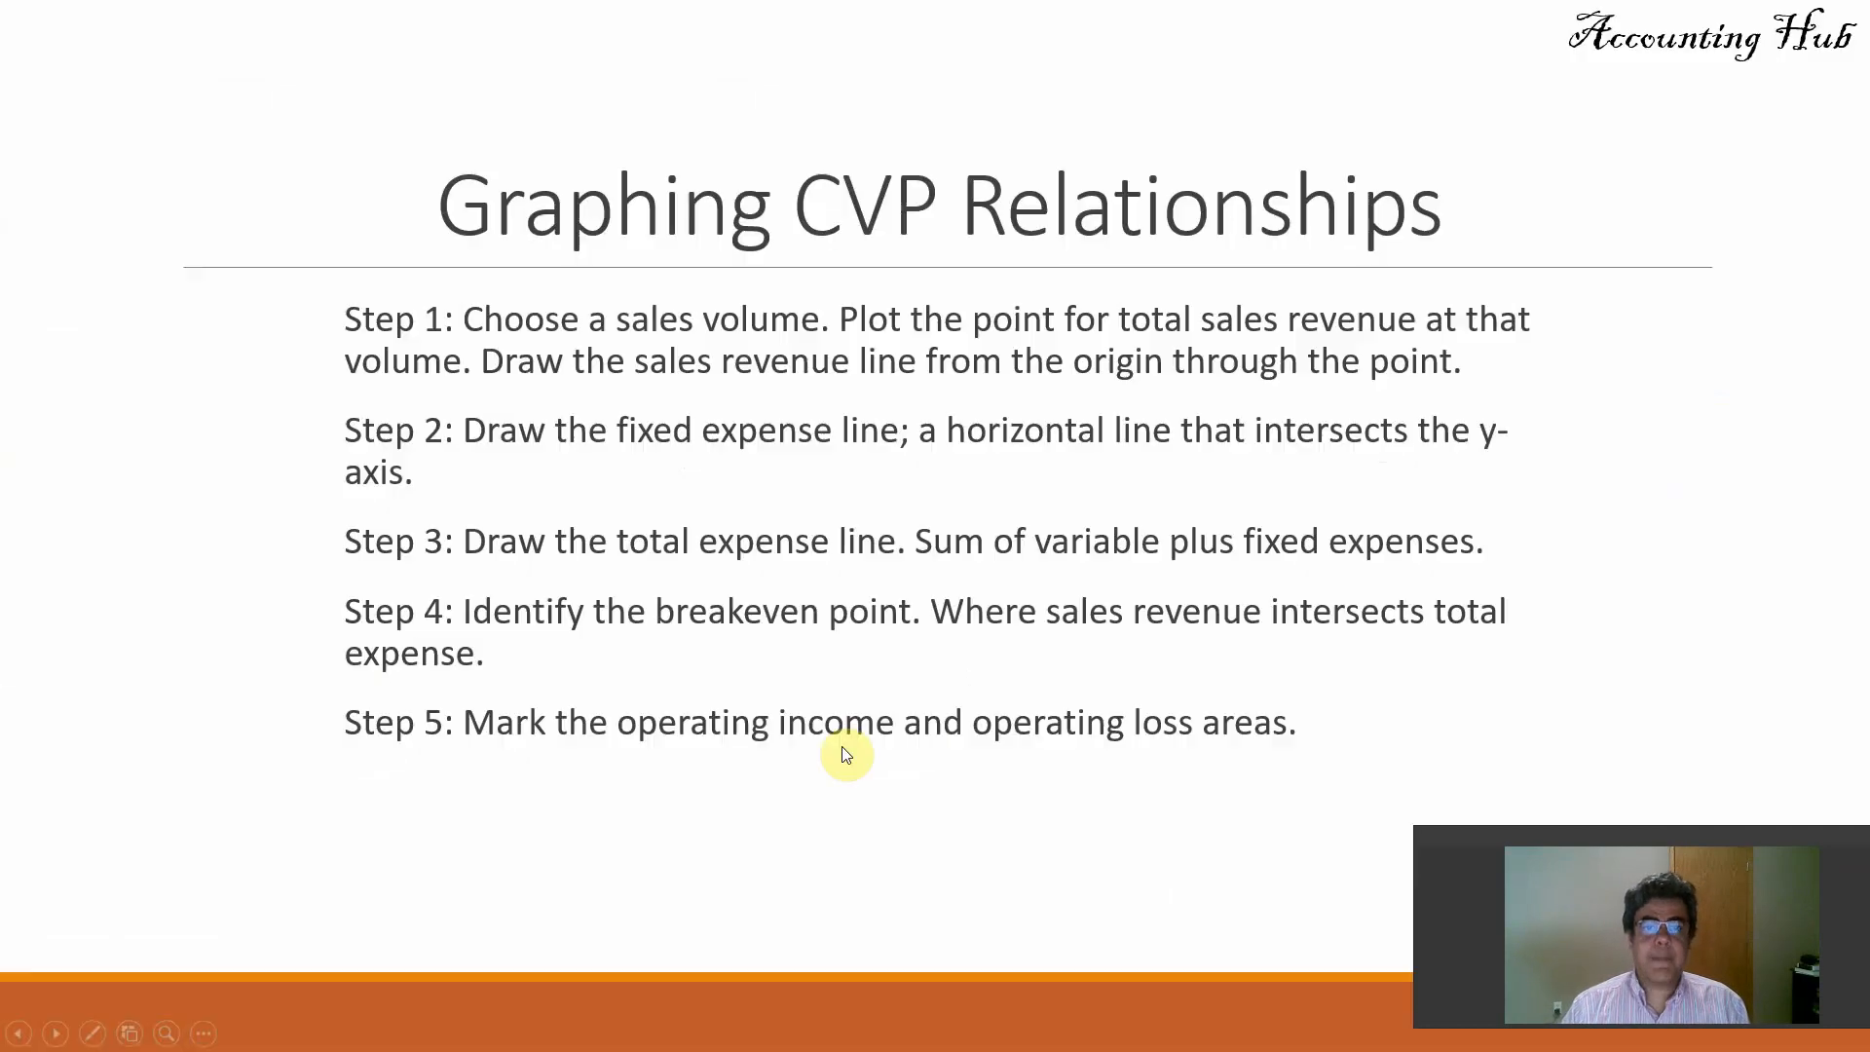
{"action": "left_click", "coordinate": [844, 753]}
{"action": "key", "text": "Left"}
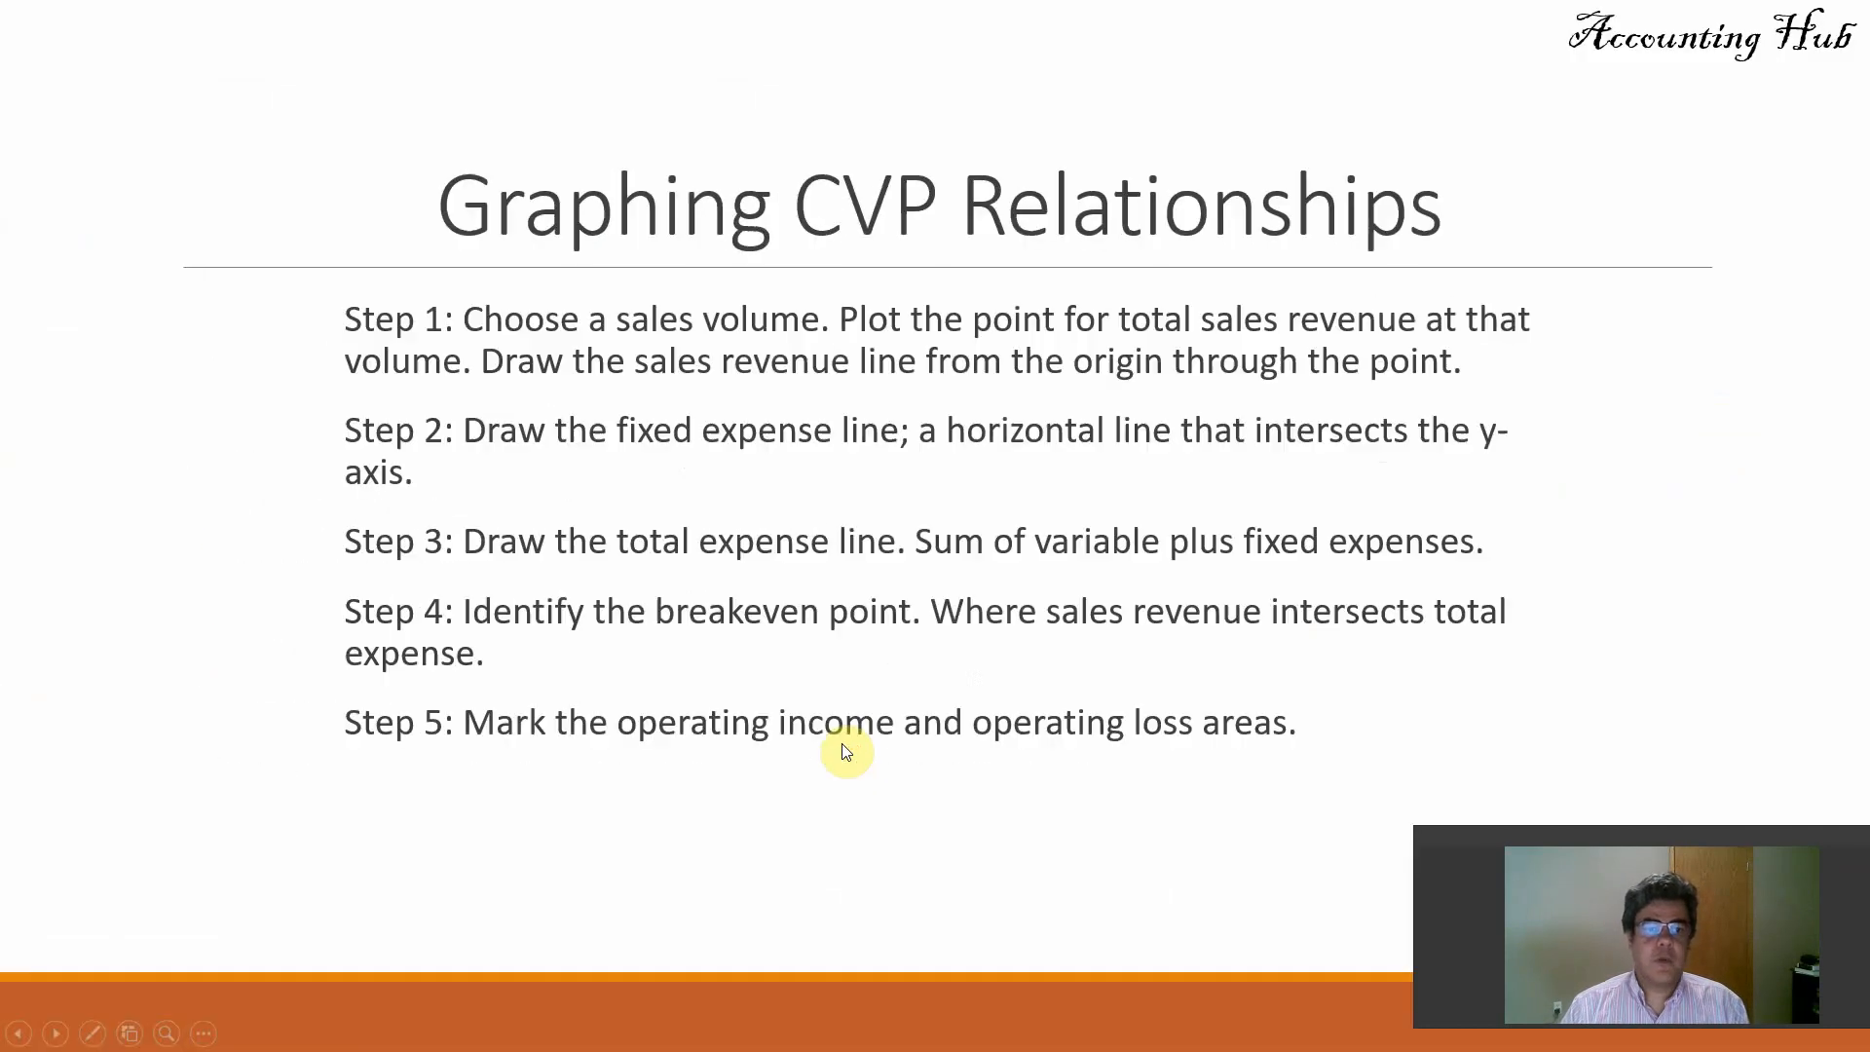
{"action": "key", "text": "alt+Tab"}
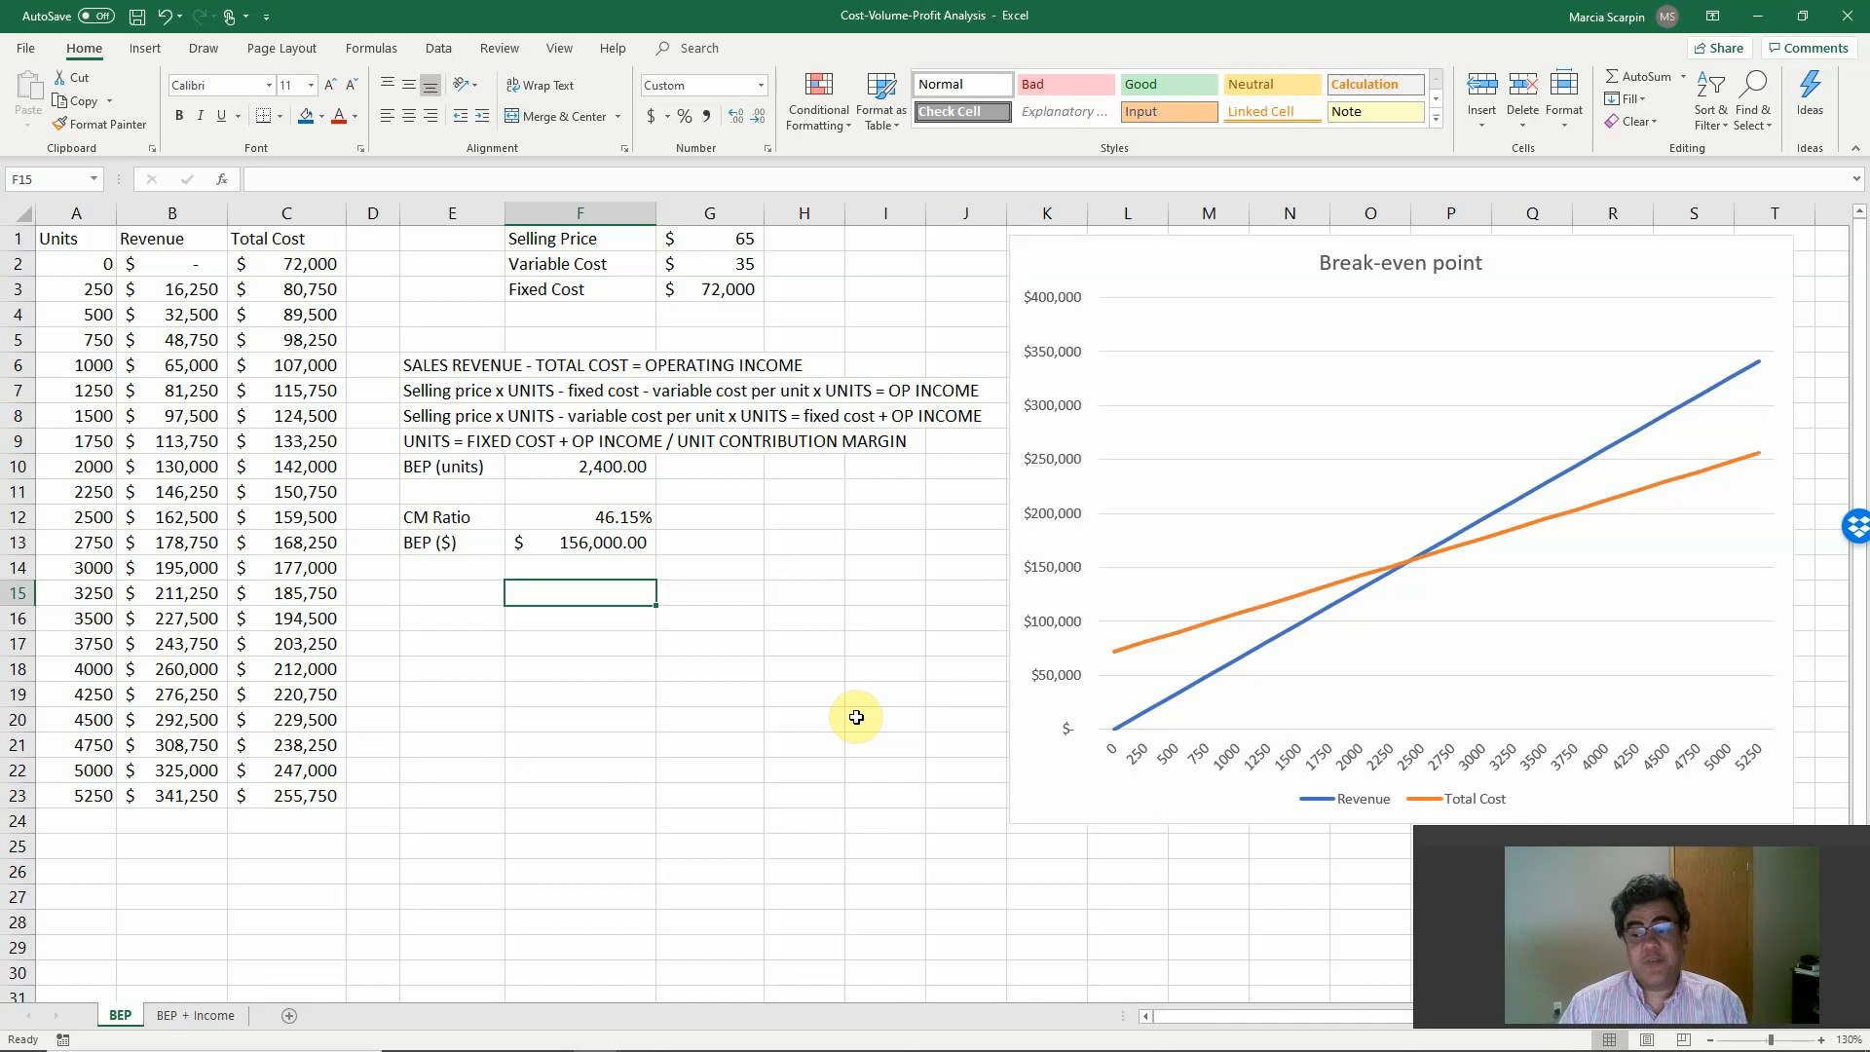
Open the BEP + Income sheet and inspect the Cost + Income column's formula in C2.
{"action": "left_click", "coordinate": [217, 1018]}
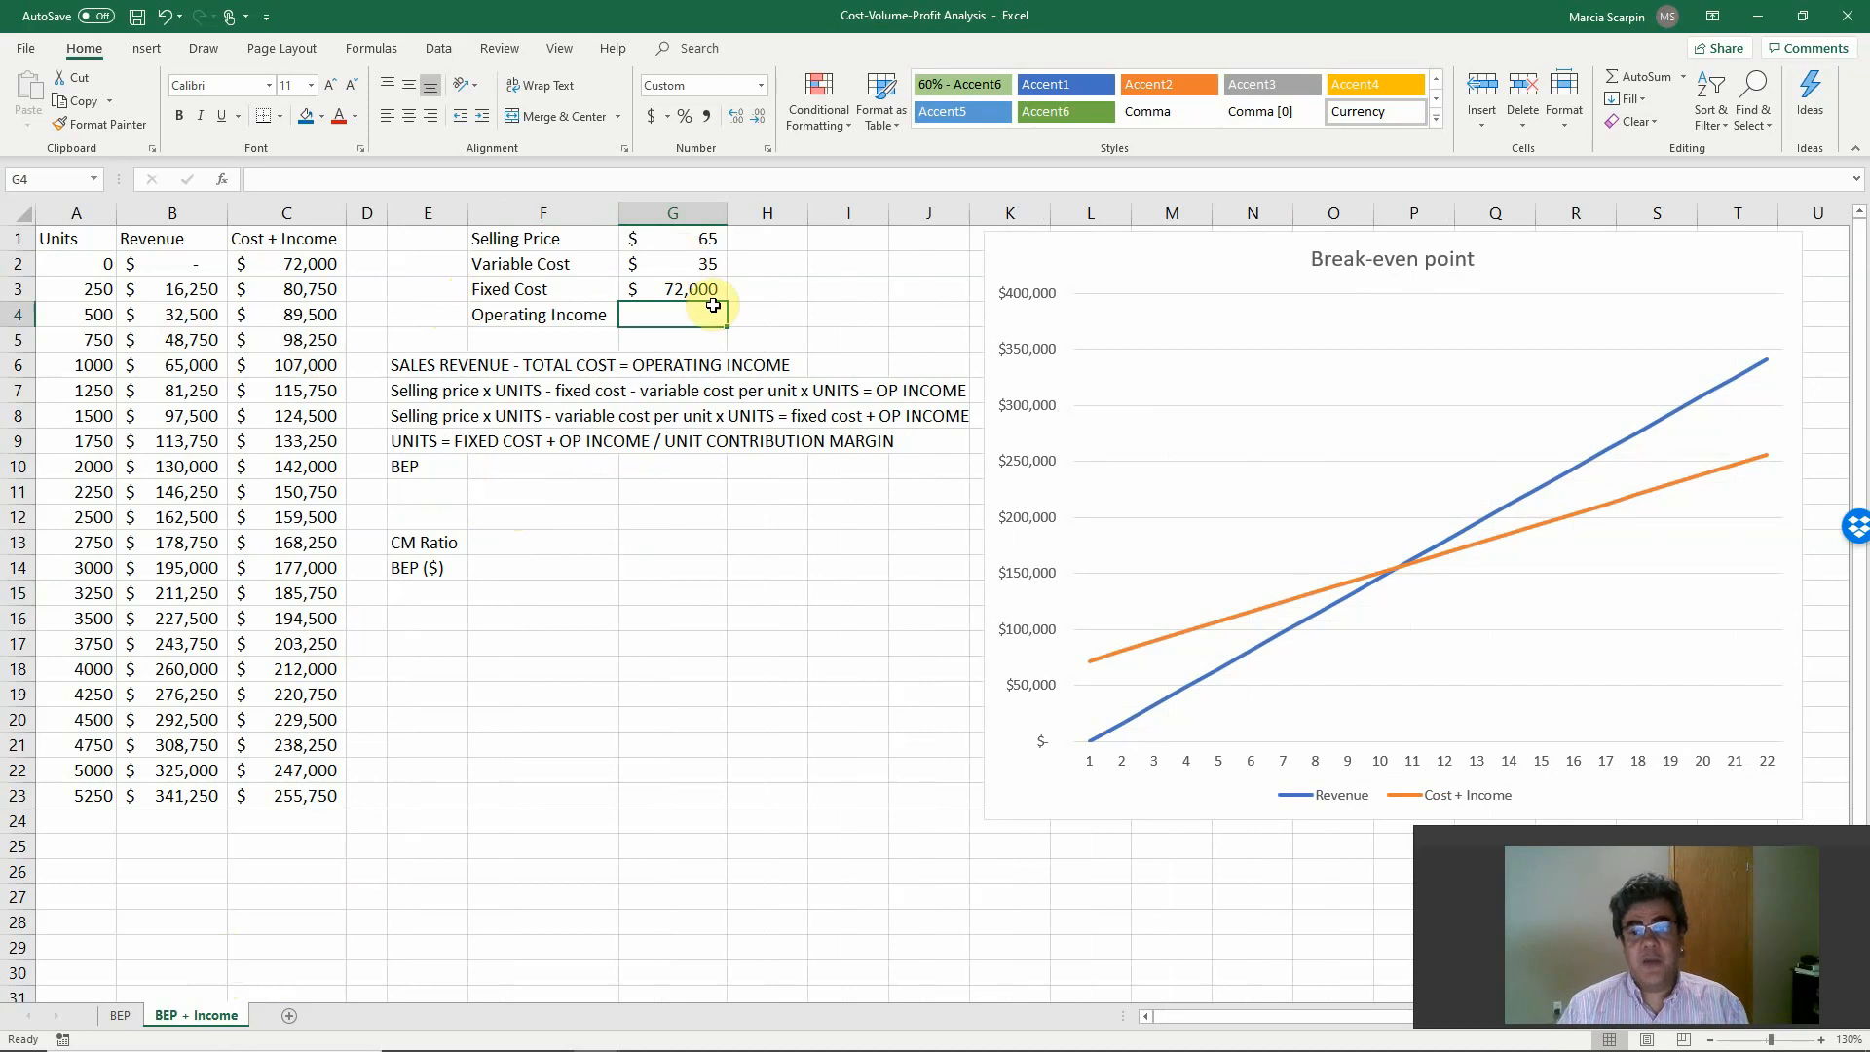
{"action": "left_click", "coordinate": [272, 241]}
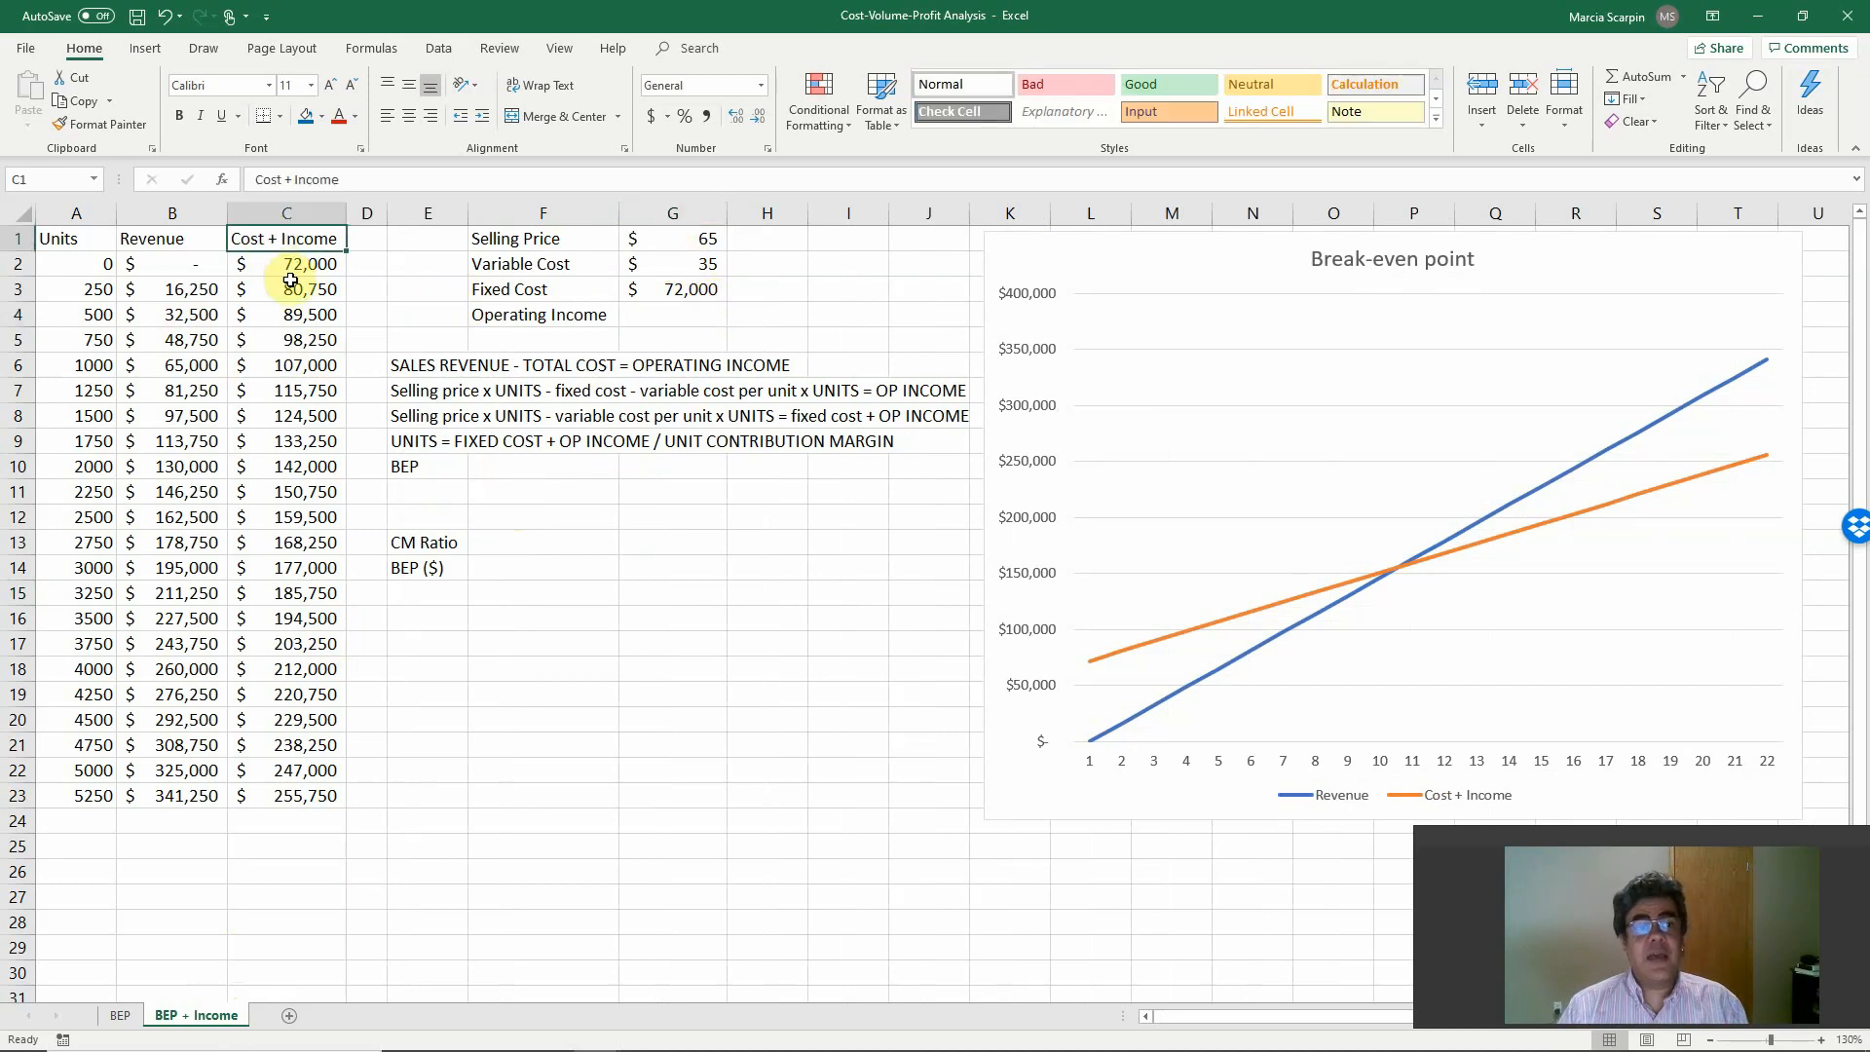
{"action": "left_click", "coordinate": [292, 266]}
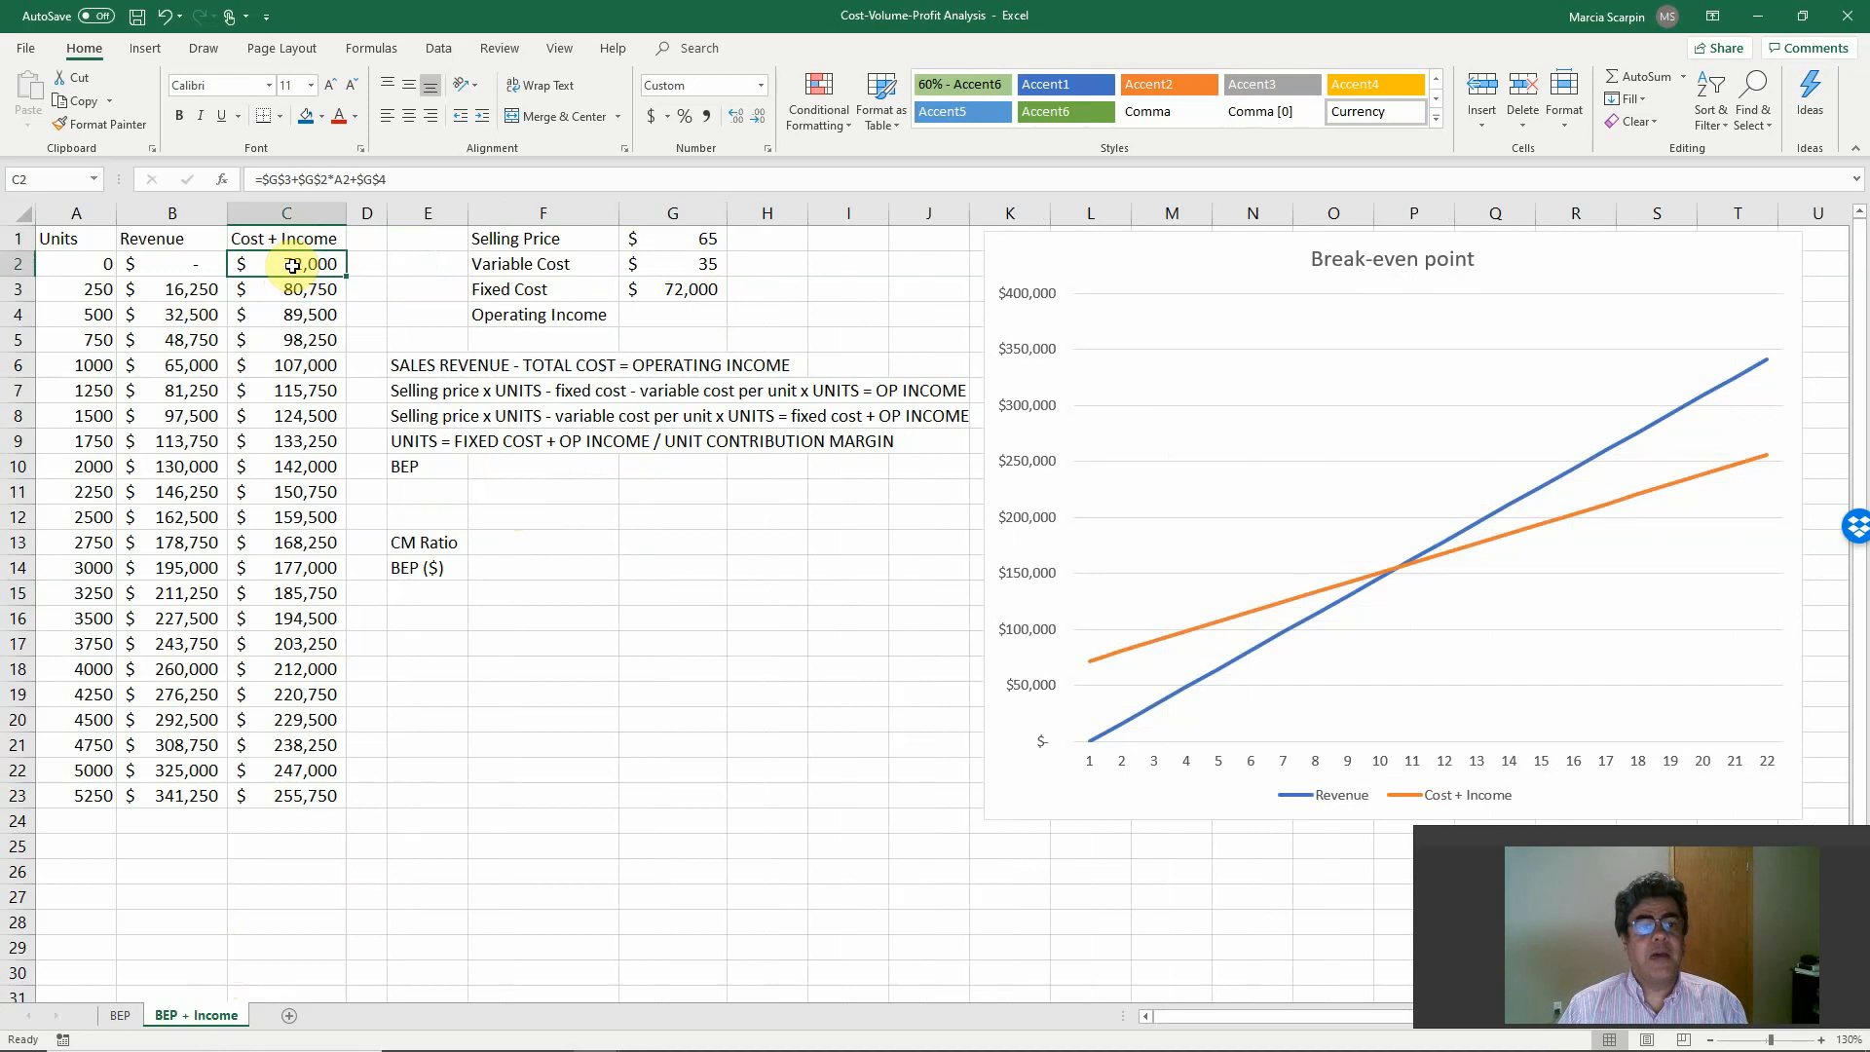
Enter an operating income of 30000 in G4 of the BEP + Income sheet.
{"action": "left_click", "coordinate": [690, 320]}
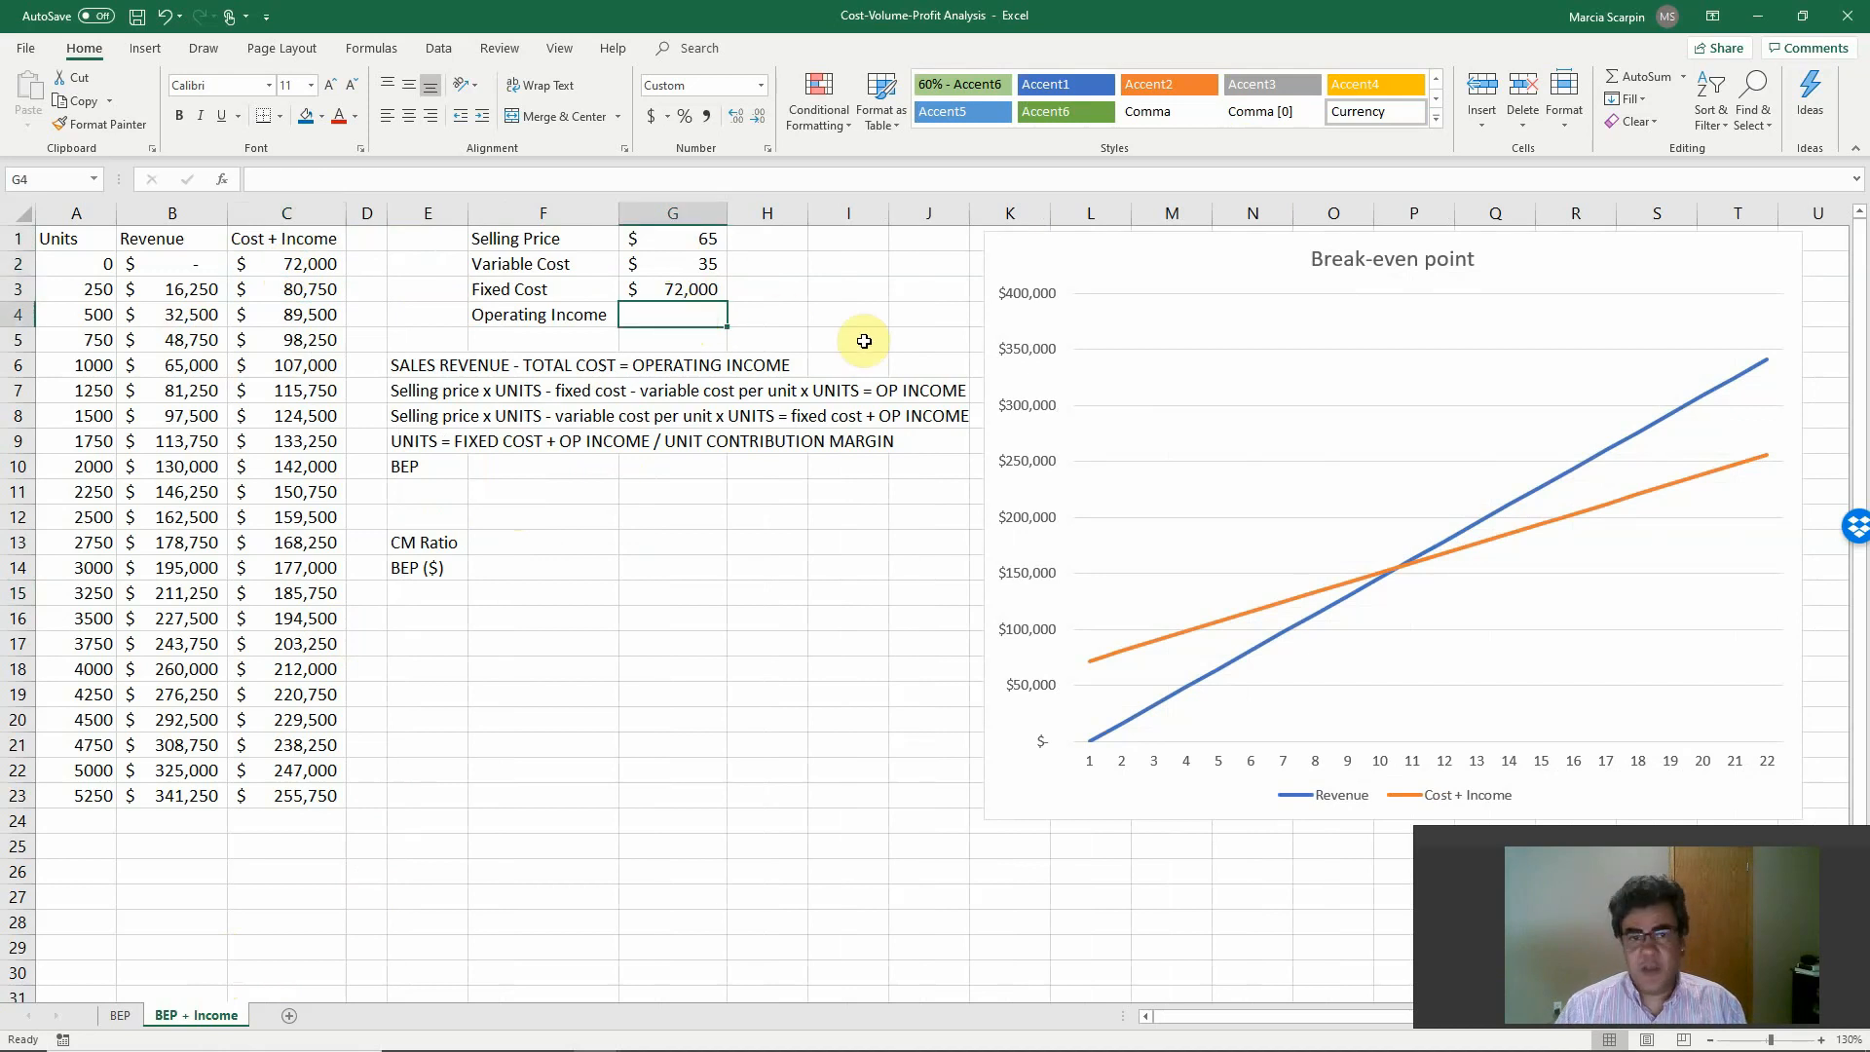
{"action": "type", "text": "30000"}
{"action": "key", "text": "Return"}
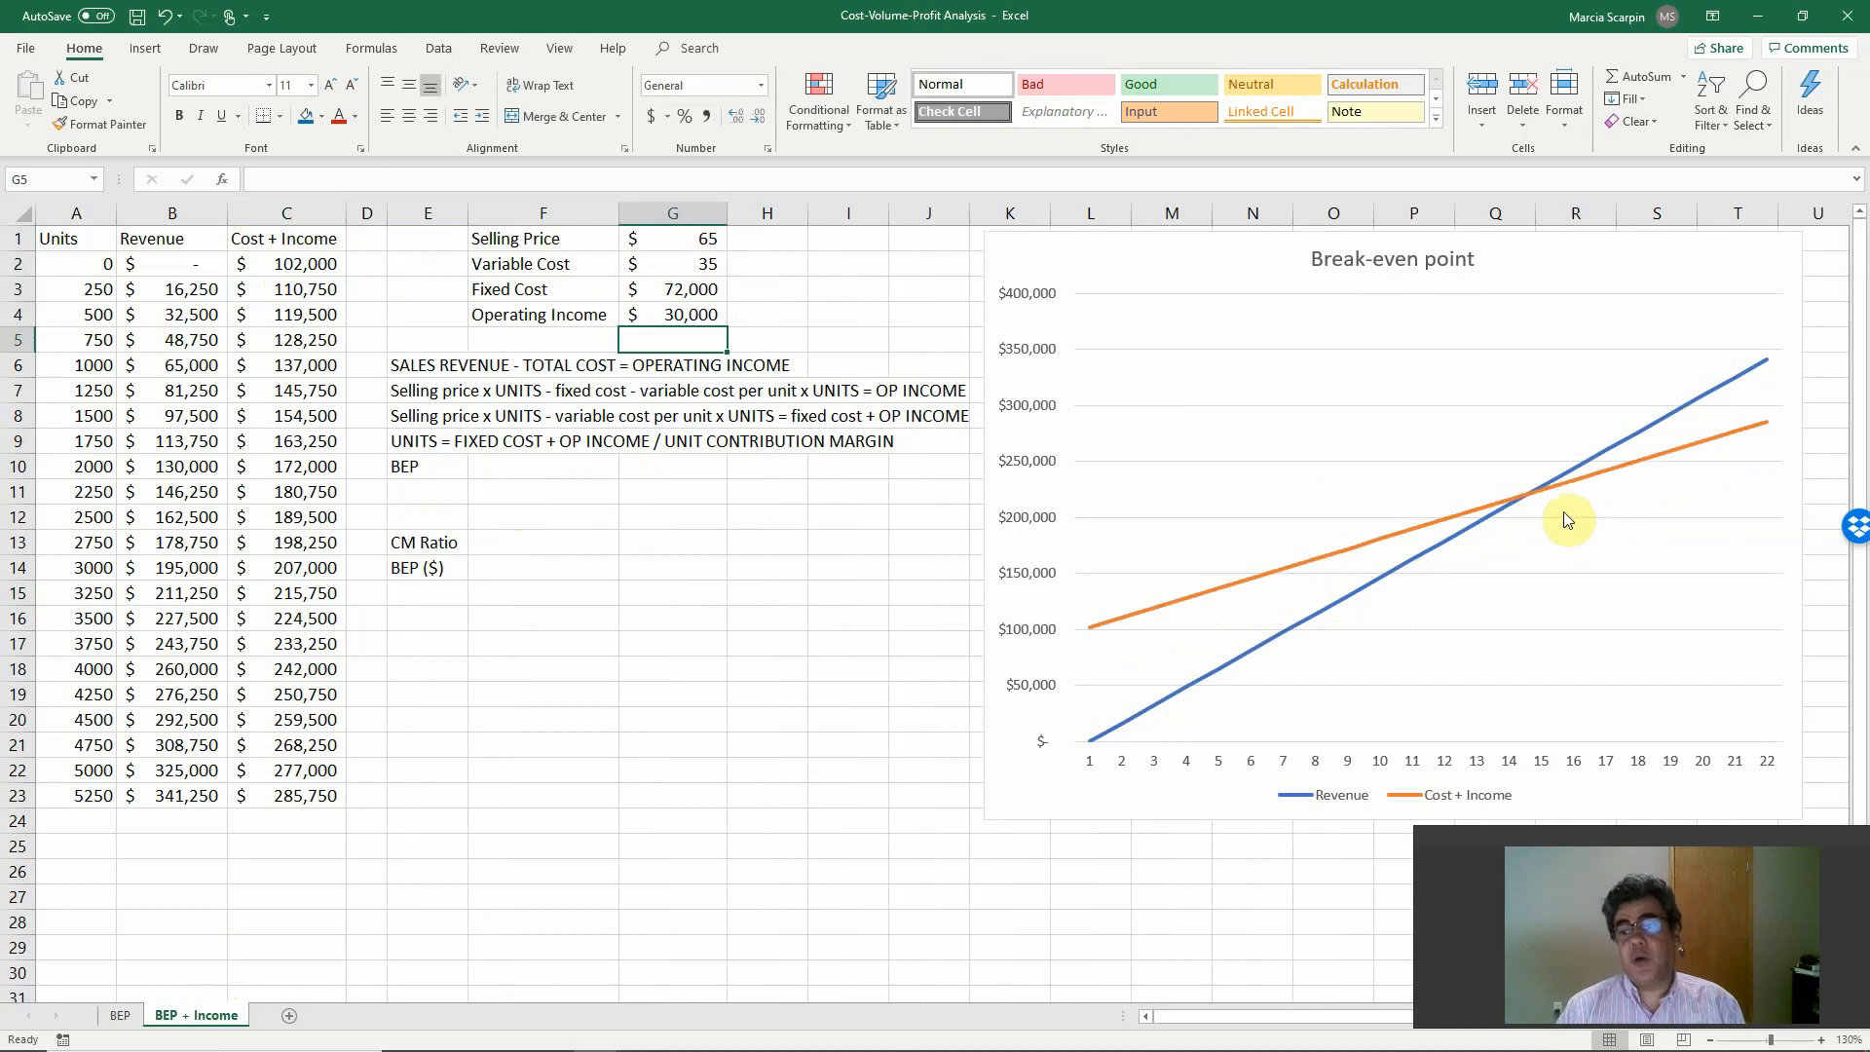
Set the break-even chart's horizontal axis labels to the Units values in A2:A23 and check the point where the lines cross.
{"action": "right_click", "coordinate": [1133, 254]}
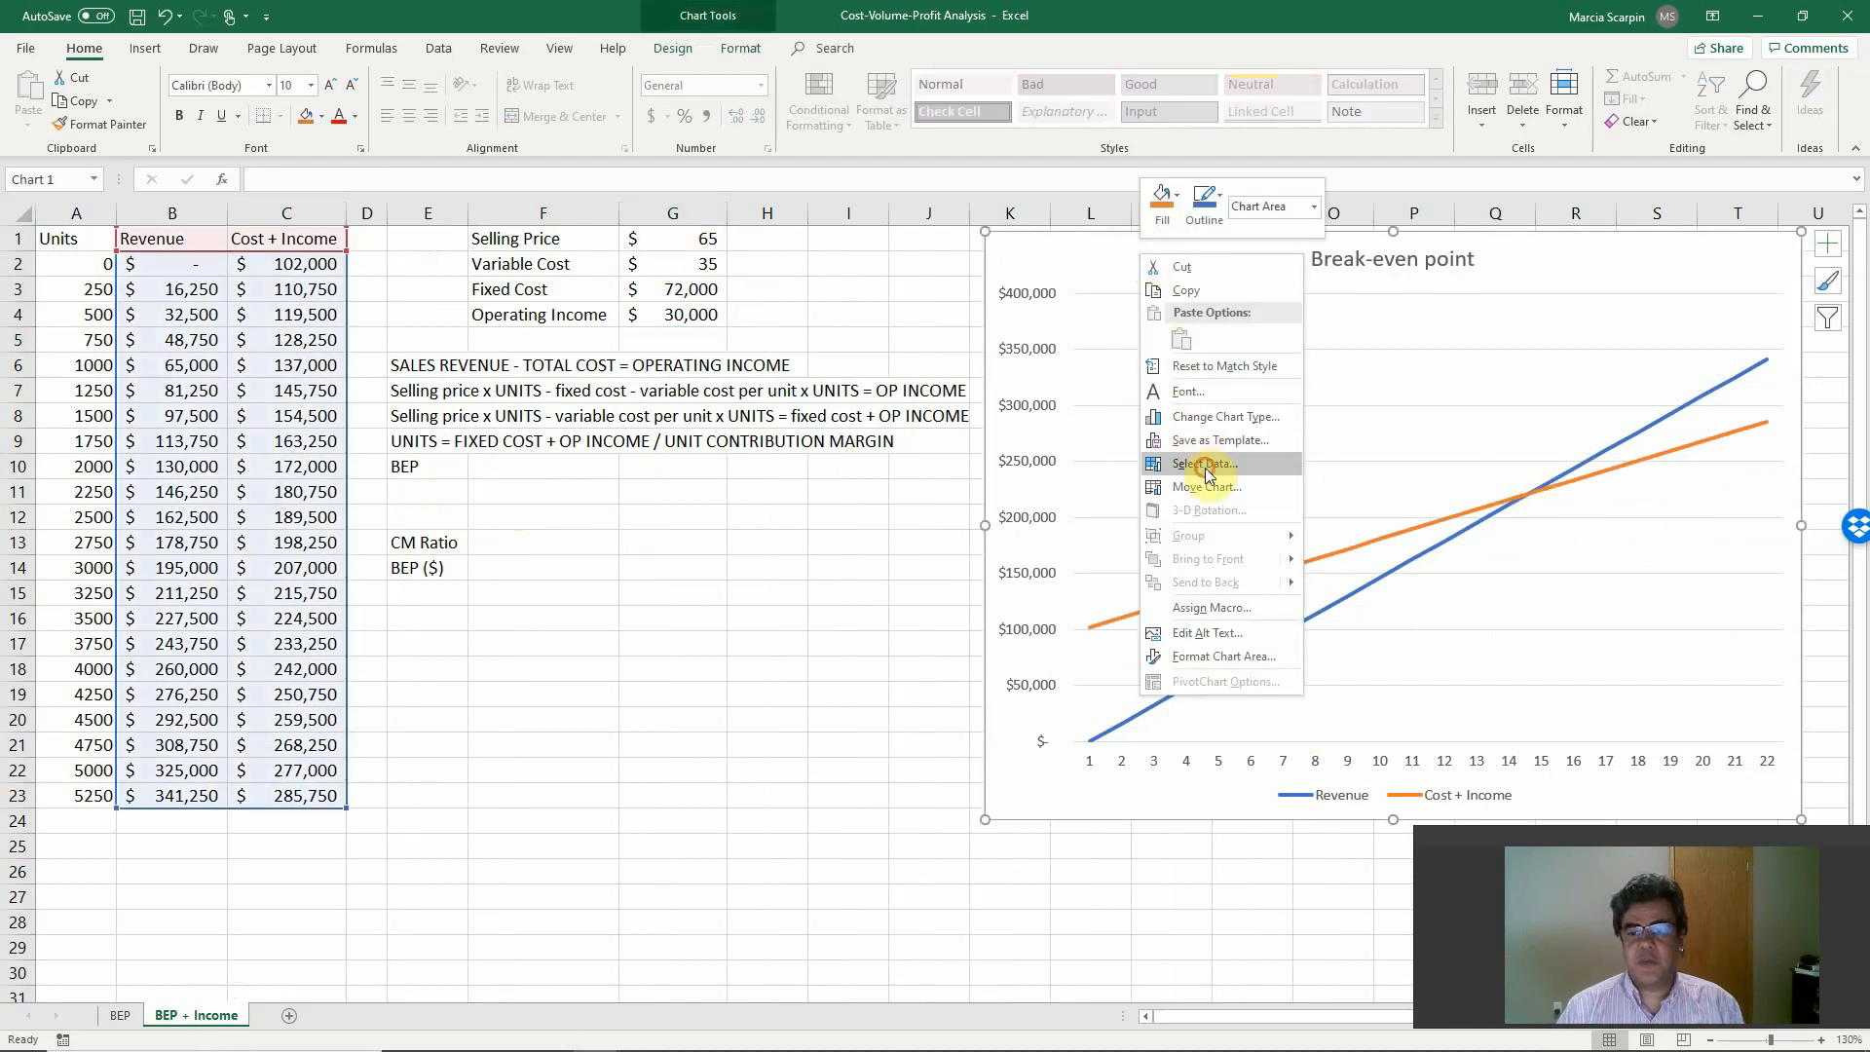
{"action": "left_click", "coordinate": [1204, 464]}
{"action": "left_click", "coordinate": [1478, 487]}
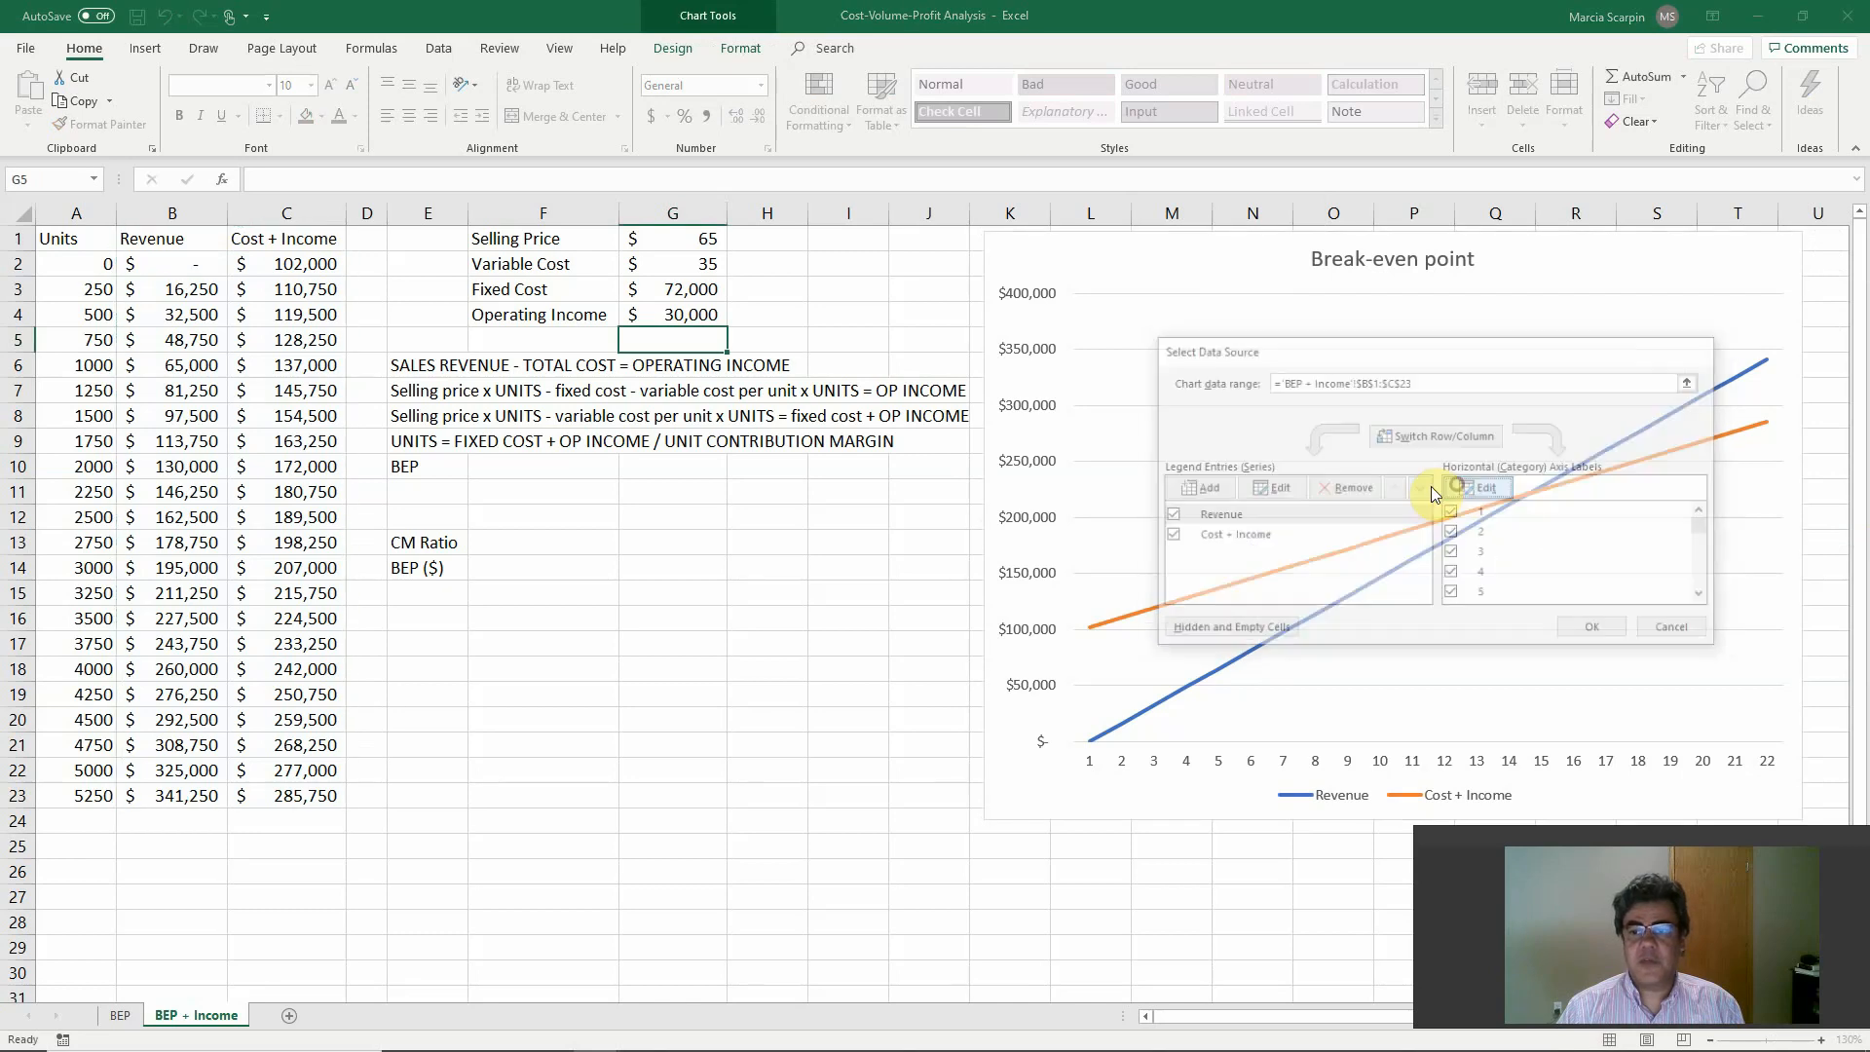
{"action": "left_click_drag", "start_coordinate": [70, 264], "coordinate": [76, 793]}
{"action": "left_click", "coordinate": [1466, 527]}
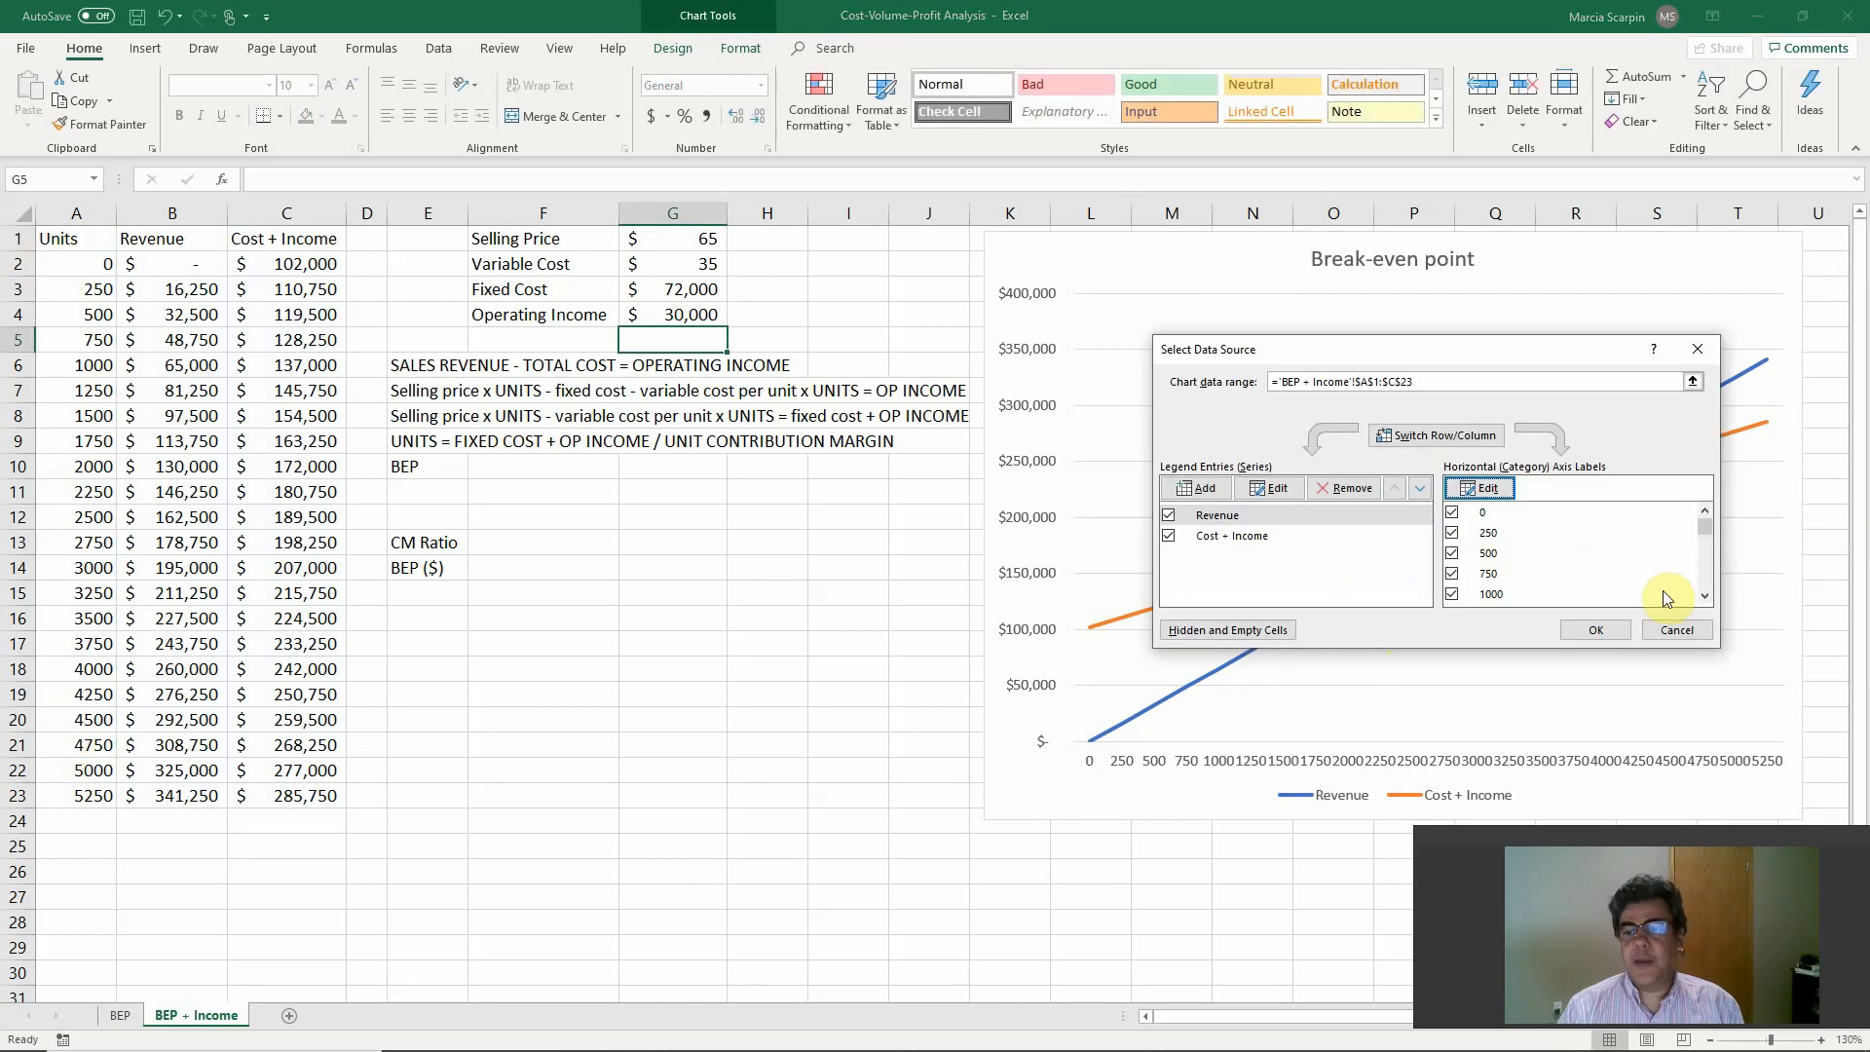
{"action": "left_click", "coordinate": [1598, 628]}
{"action": "mouse_move", "coordinate": [1537, 494]}
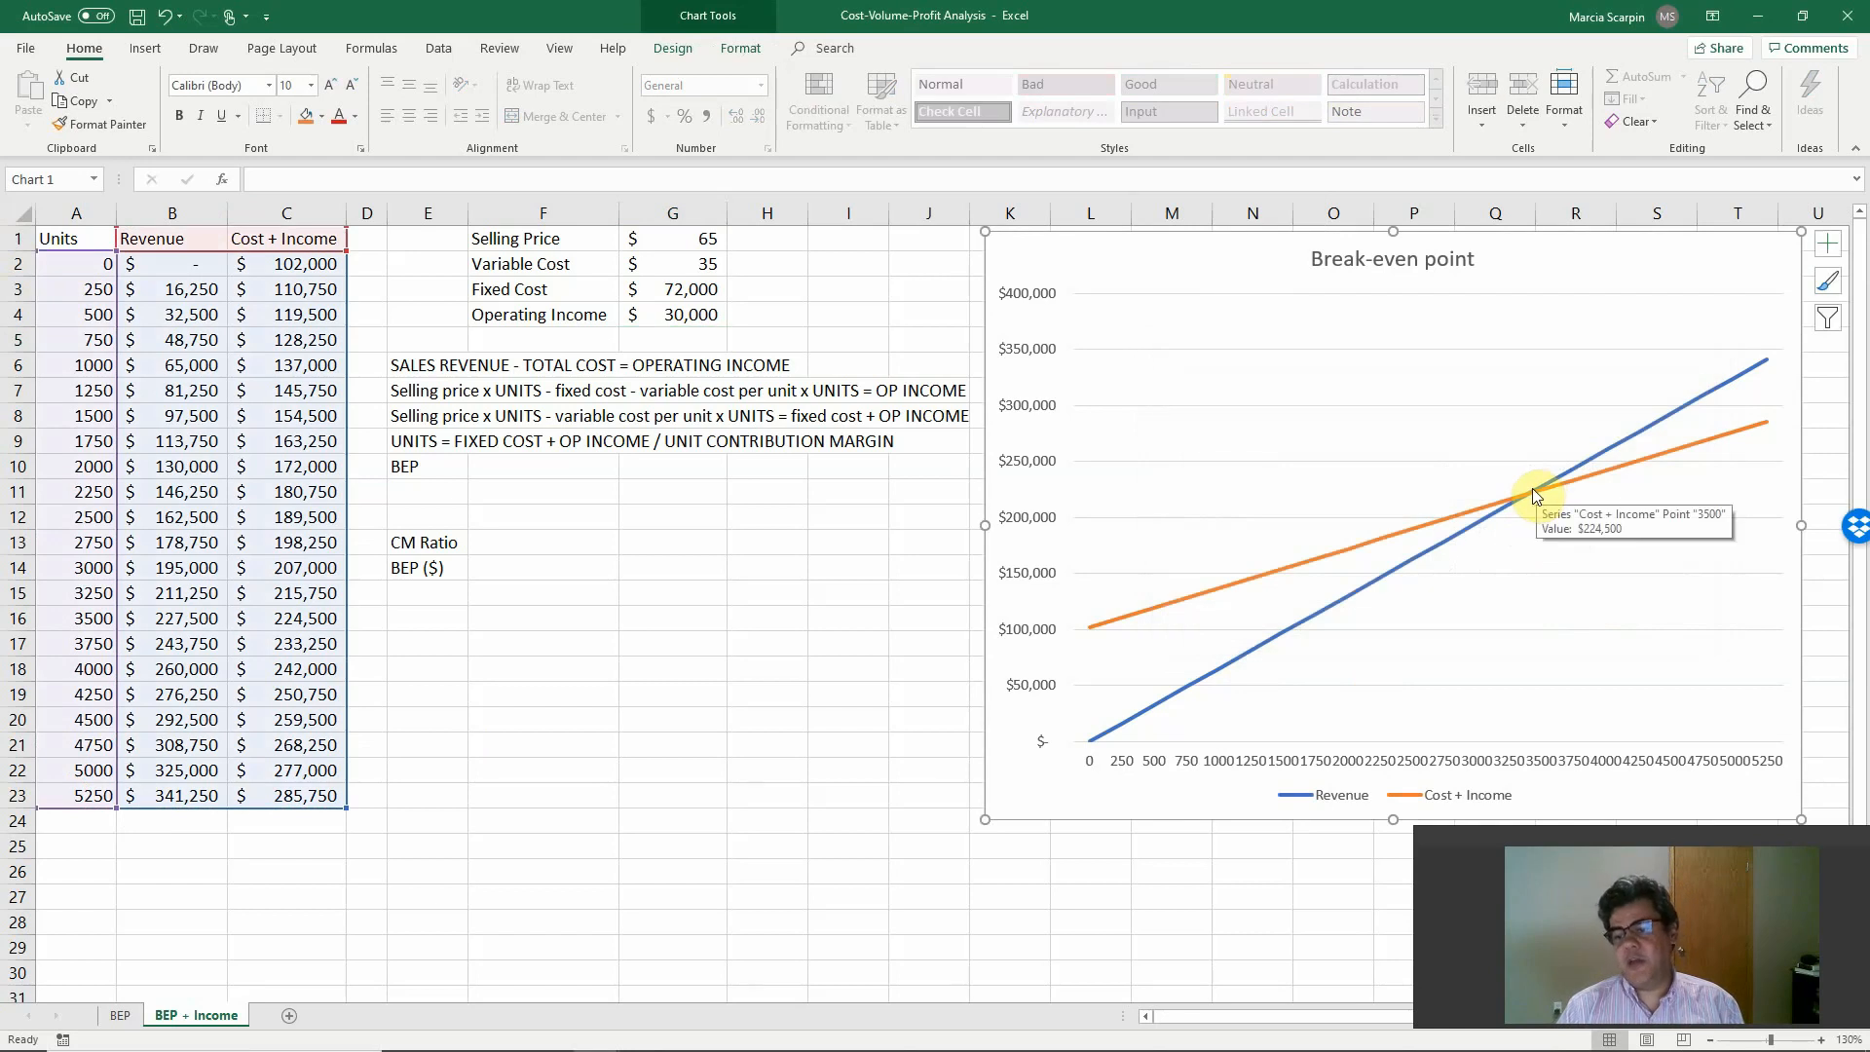
Calculate BEP in F10 with +(G3+G4)/(G1-G2), dividing fixed cost plus operating income by the unit contribution margin.
{"action": "left_click", "coordinate": [514, 467]}
{"action": "type", "text": "+("}
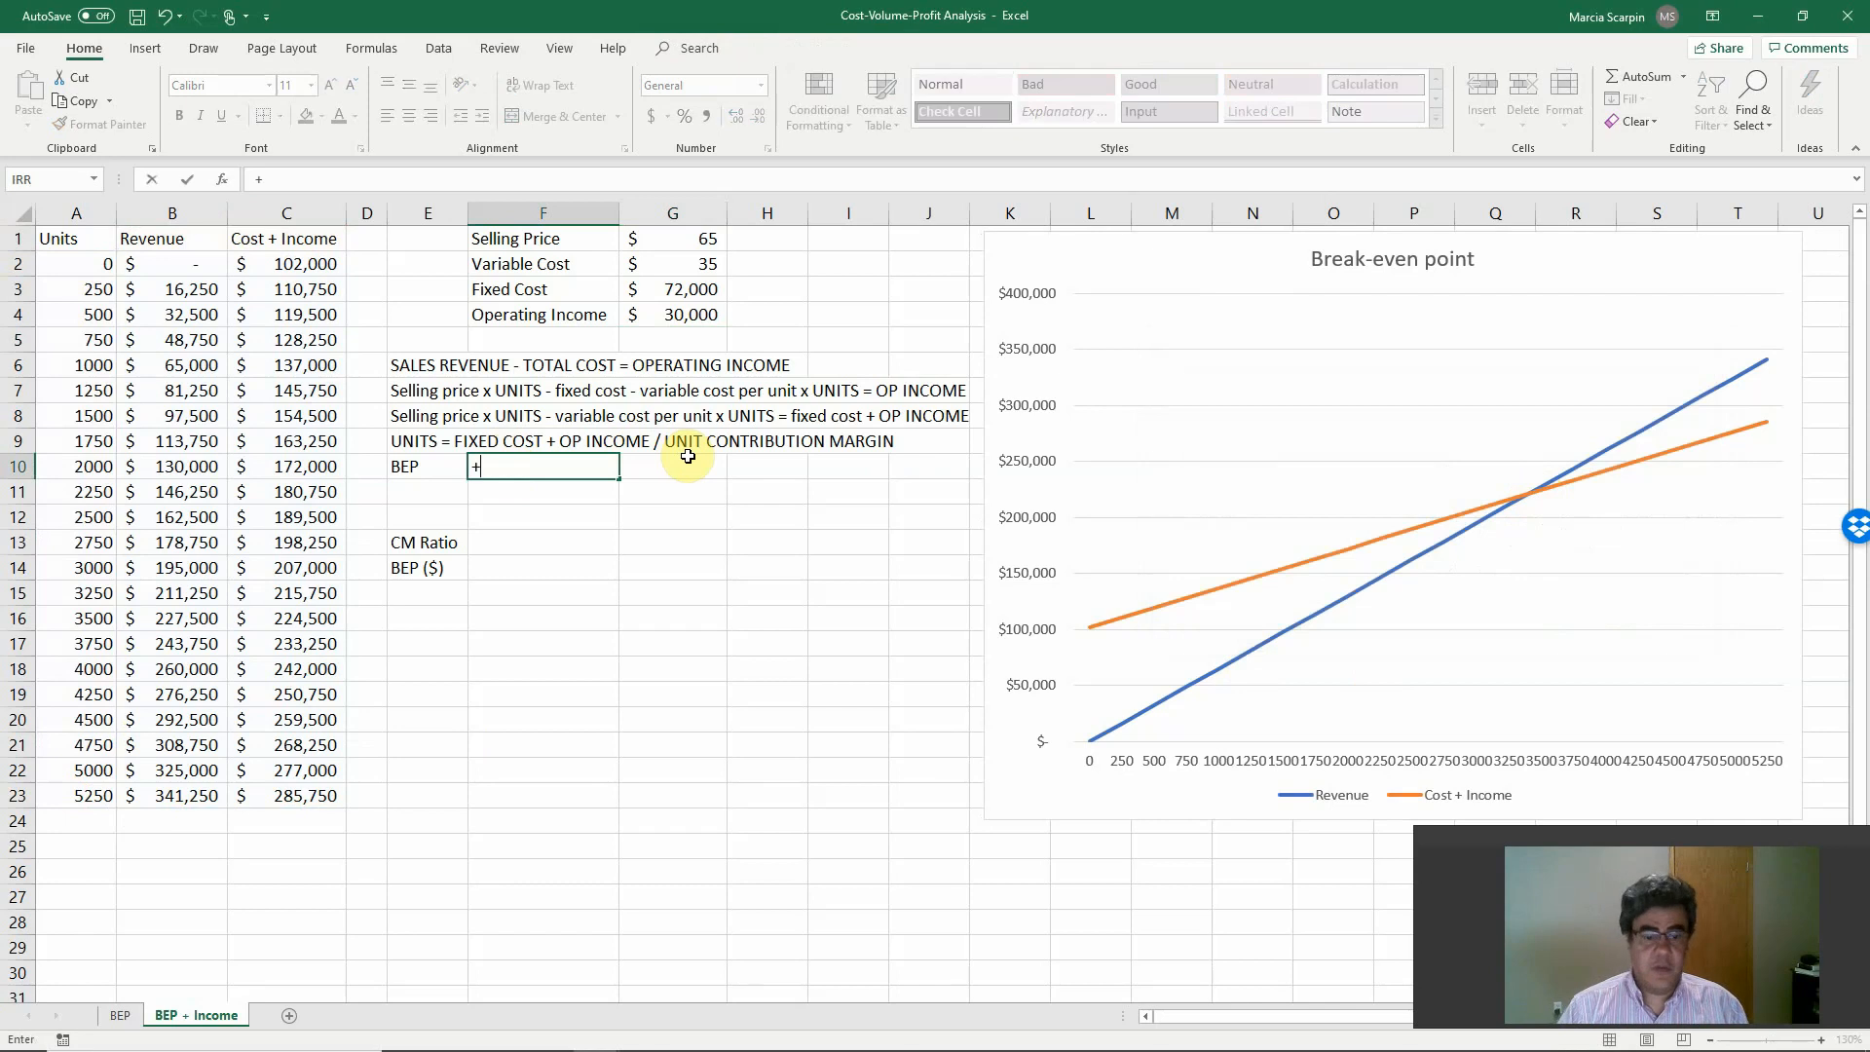
{"action": "key", "text": "Up"}
{"action": "key", "text": "Up"}
{"action": "key", "text": "Up"}
{"action": "key", "text": "Up"}
{"action": "key", "text": "Up"}
{"action": "key", "text": "Up"}
{"action": "key", "text": "Up"}
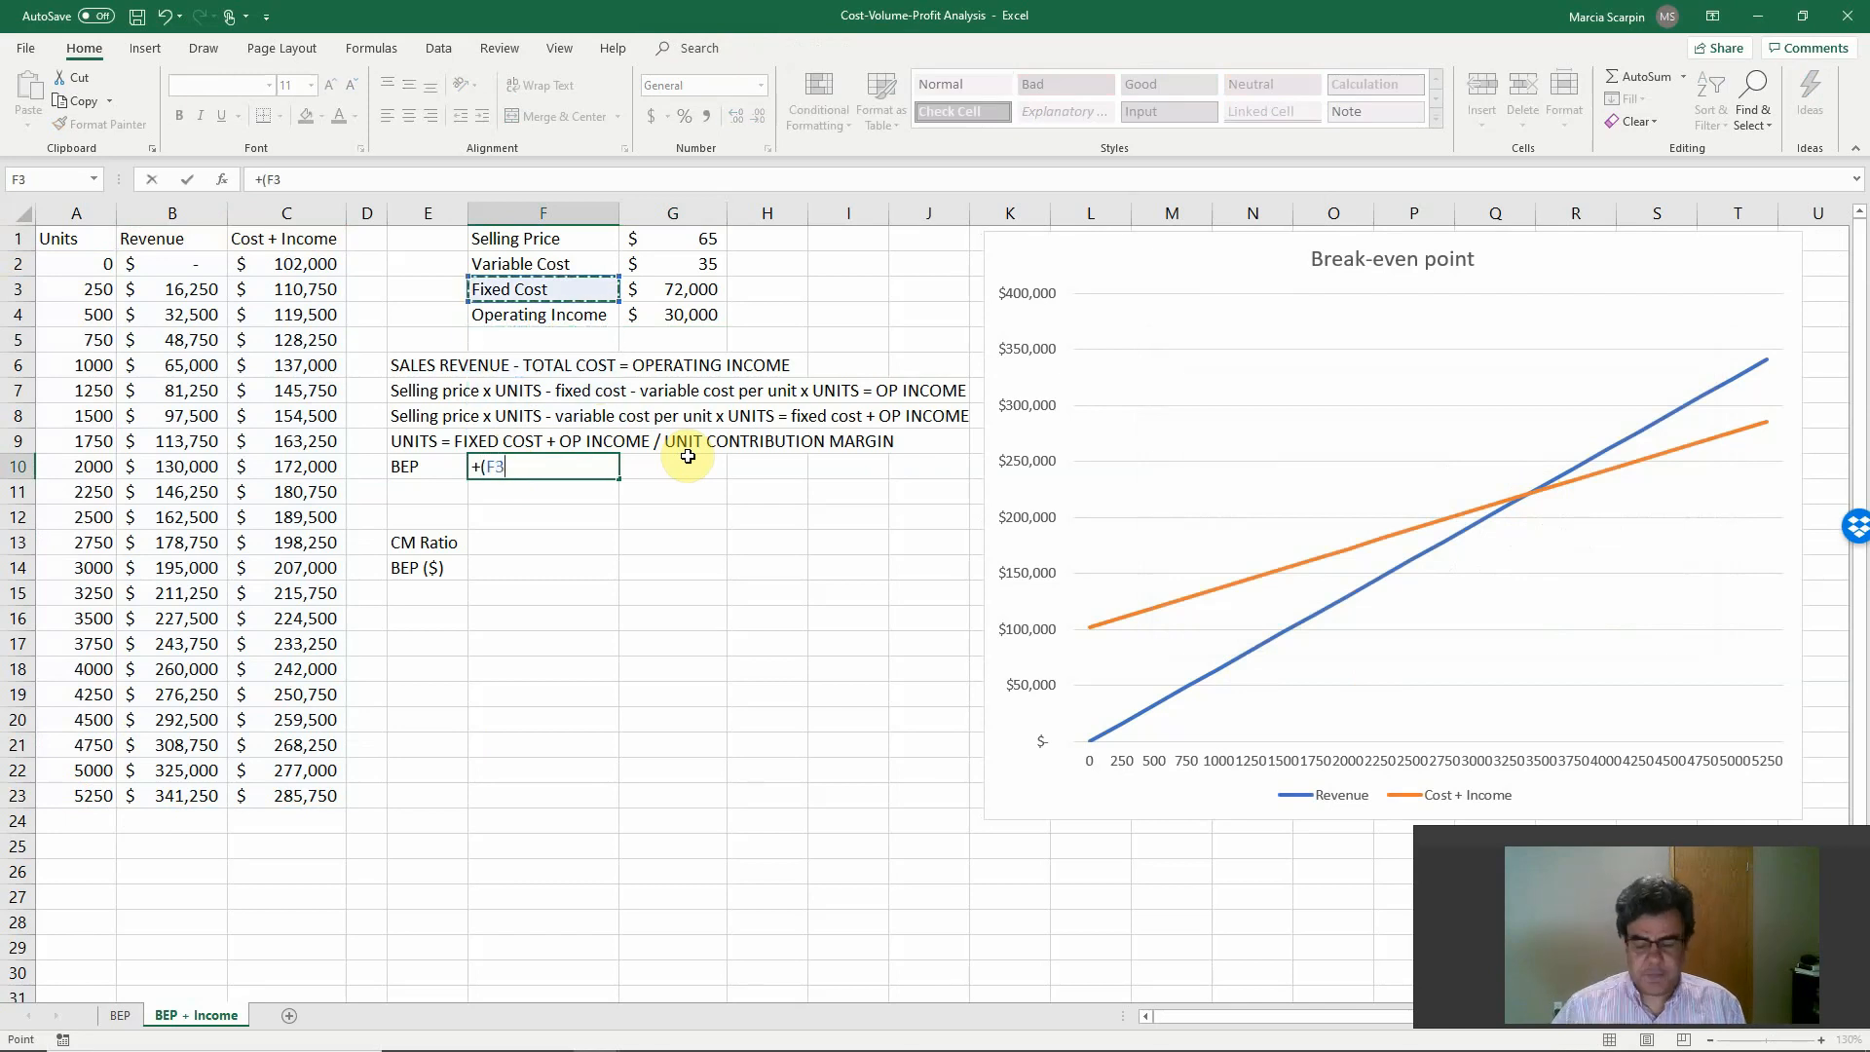
{"action": "key", "text": "Right"}
{"action": "type", "text": "+"}
{"action": "key", "text": "Up"}
{"action": "key", "text": "Up"}
{"action": "key", "text": "Up"}
{"action": "key", "text": "Up"}
{"action": "key", "text": "Up"}
{"action": "key", "text": "Up"}
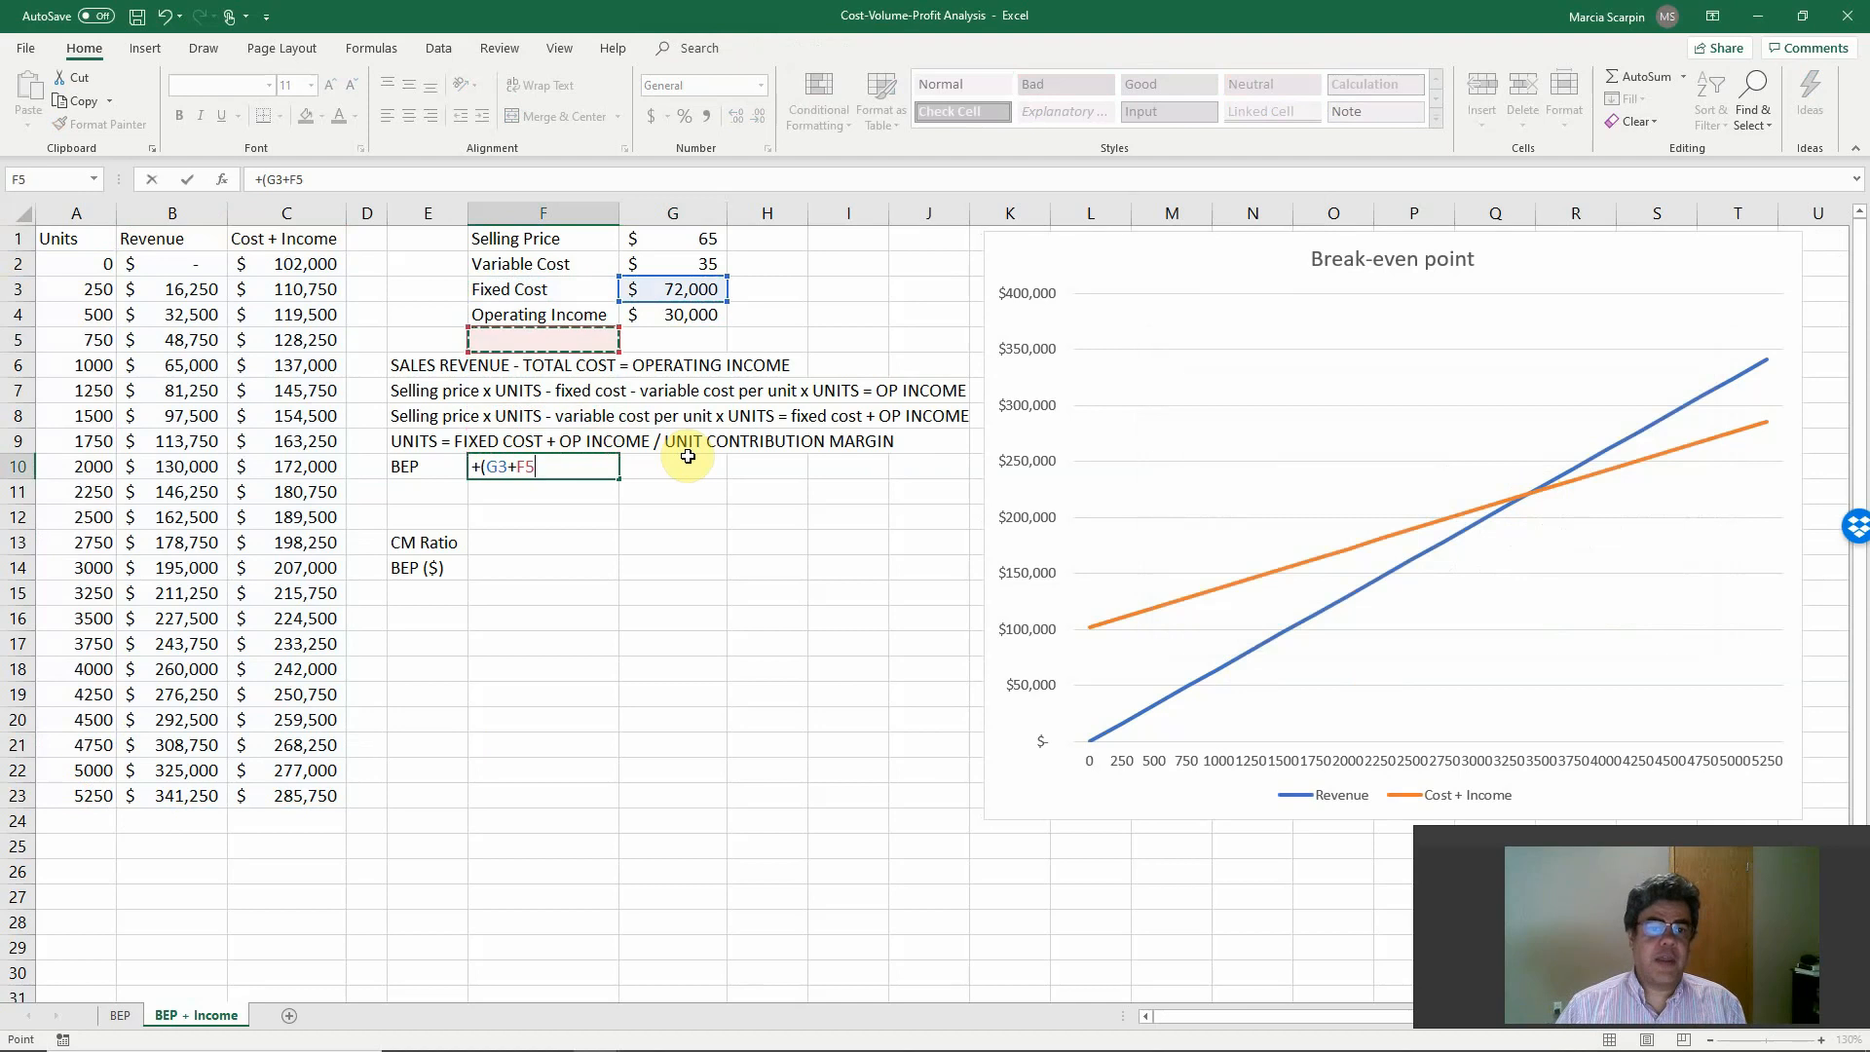
{"action": "key", "text": "Right"}
{"action": "type", "text": ")"}
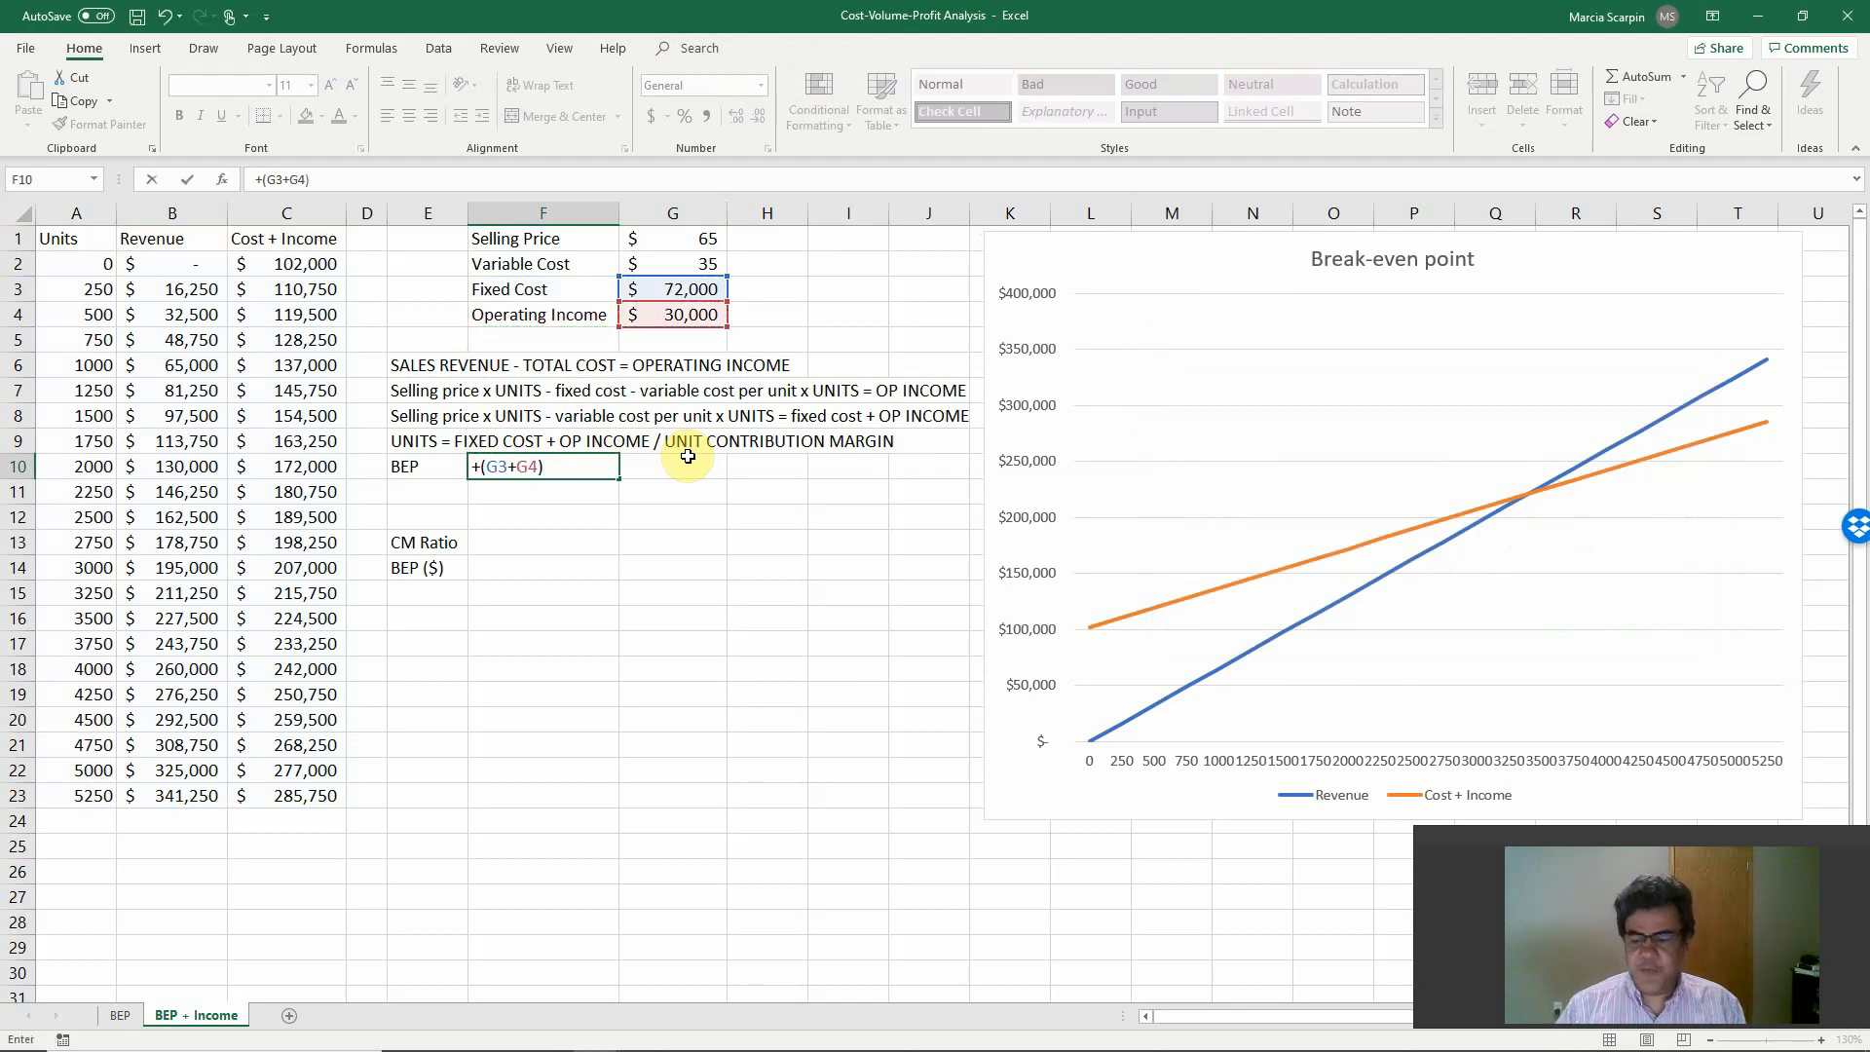
{"action": "type", "text": "/("}
{"action": "key", "text": "Up"}
{"action": "key", "text": "Up"}
{"action": "key", "text": "Up"}
{"action": "key", "text": "Up"}
{"action": "key", "text": "Up"}
{"action": "key", "text": "Up"}
{"action": "key", "text": "Up"}
{"action": "key", "text": "Up"}
{"action": "key", "text": "Up"}
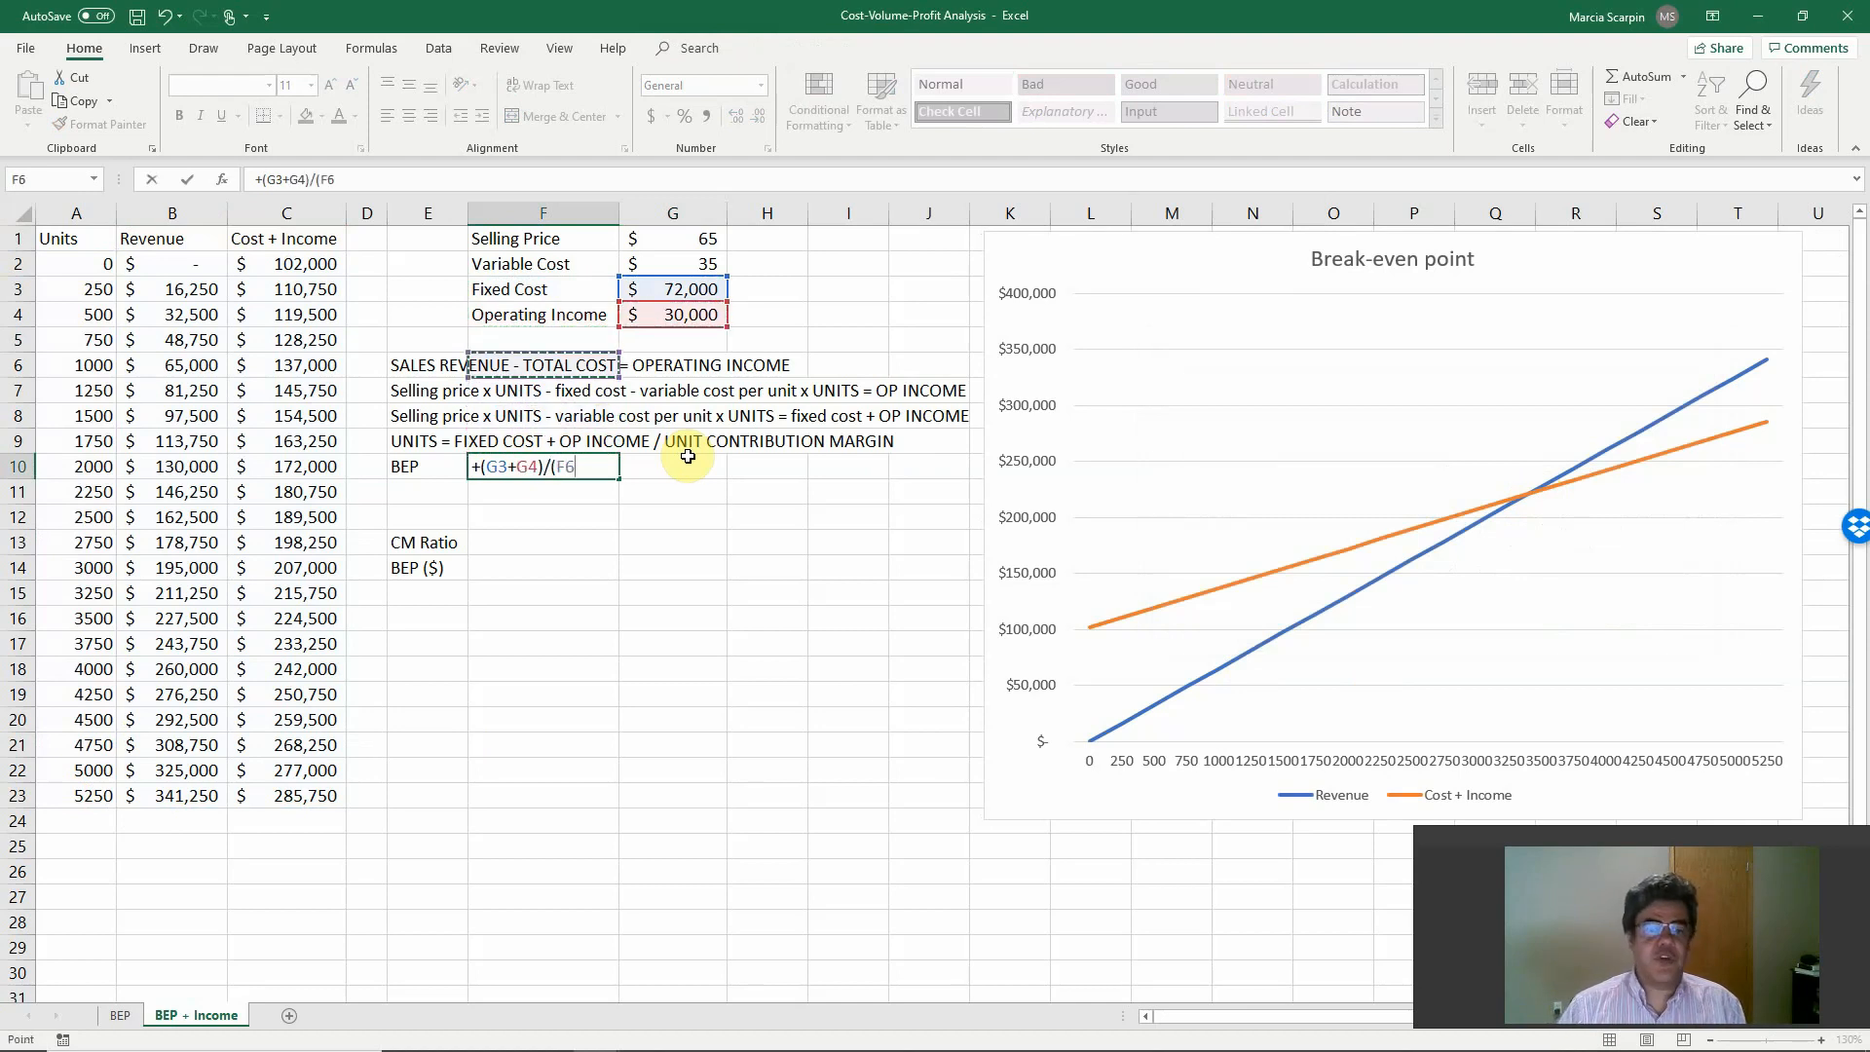
{"action": "key", "text": "Right"}
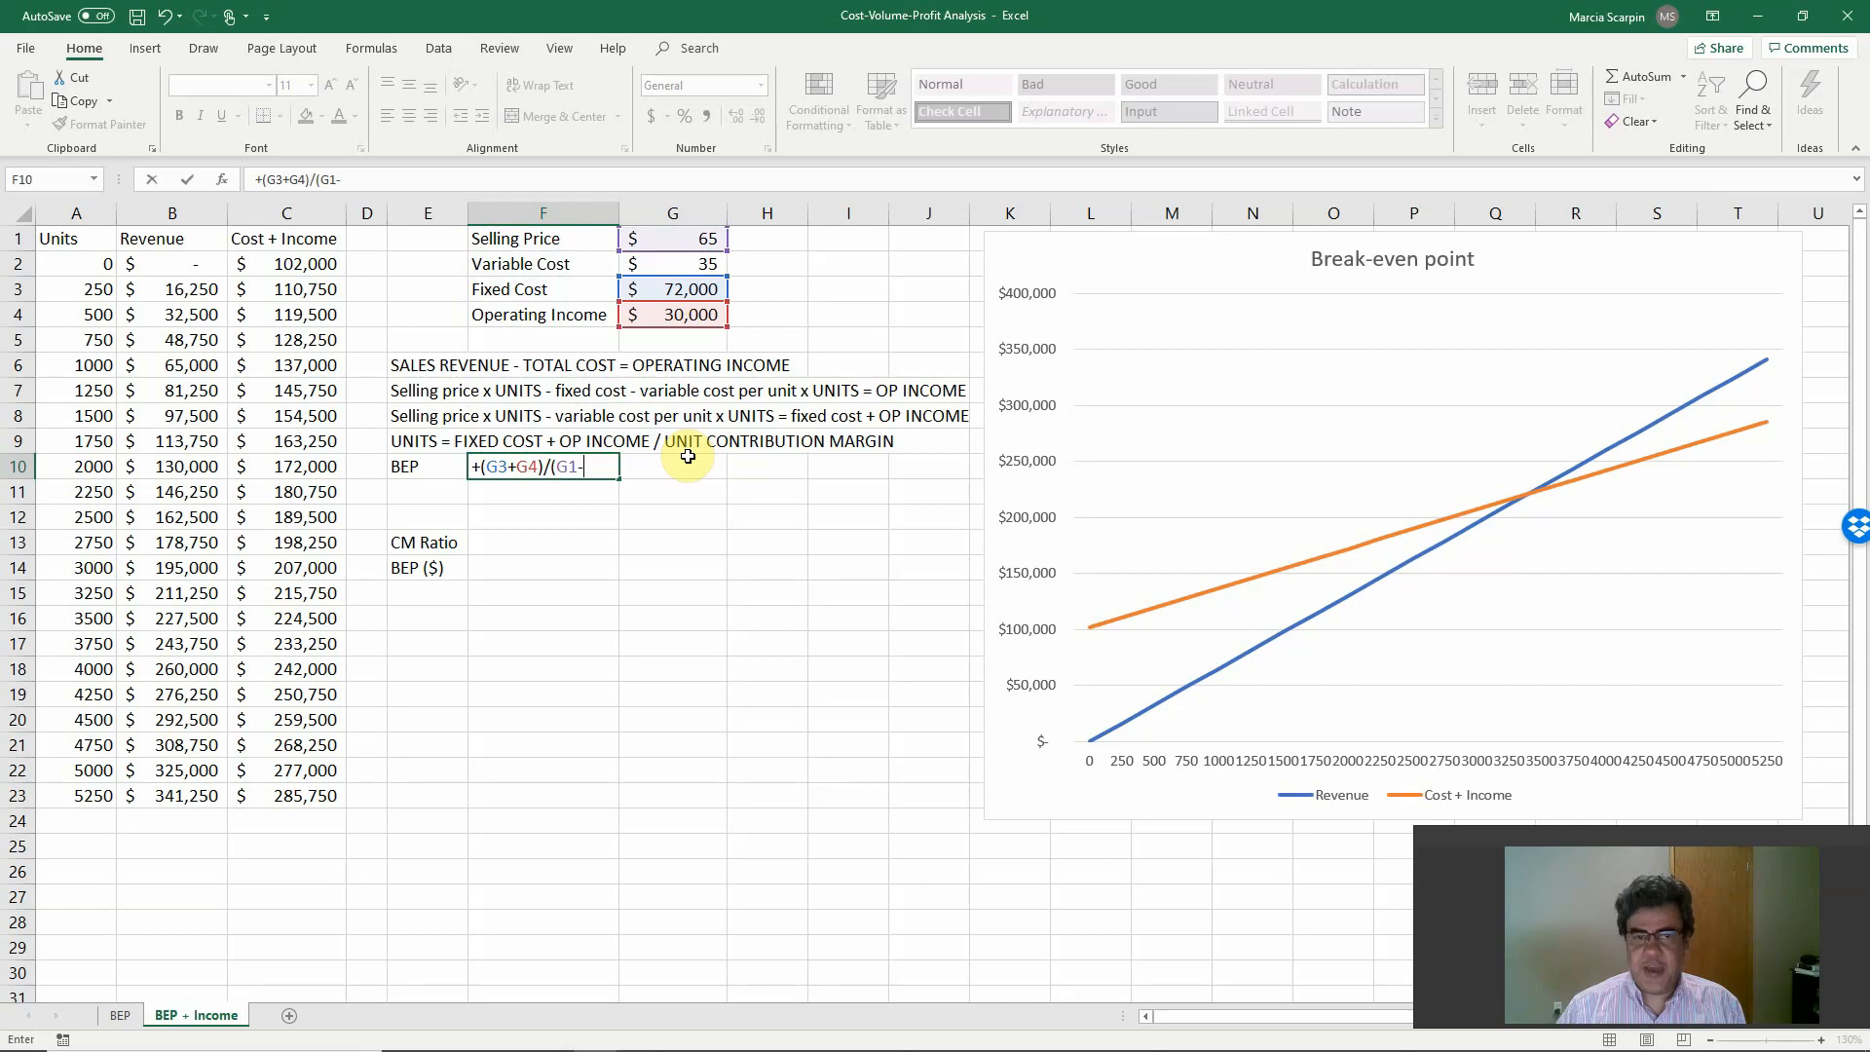
{"action": "type", "text": "-"}
{"action": "key", "text": "Up"}
{"action": "key", "text": "Up"}
{"action": "key", "text": "Up"}
{"action": "key", "text": "Up"}
{"action": "key", "text": "Up"}
{"action": "key", "text": "Up"}
{"action": "key", "text": "Up"}
{"action": "key", "text": "Up"}
{"action": "key", "text": "Right"}
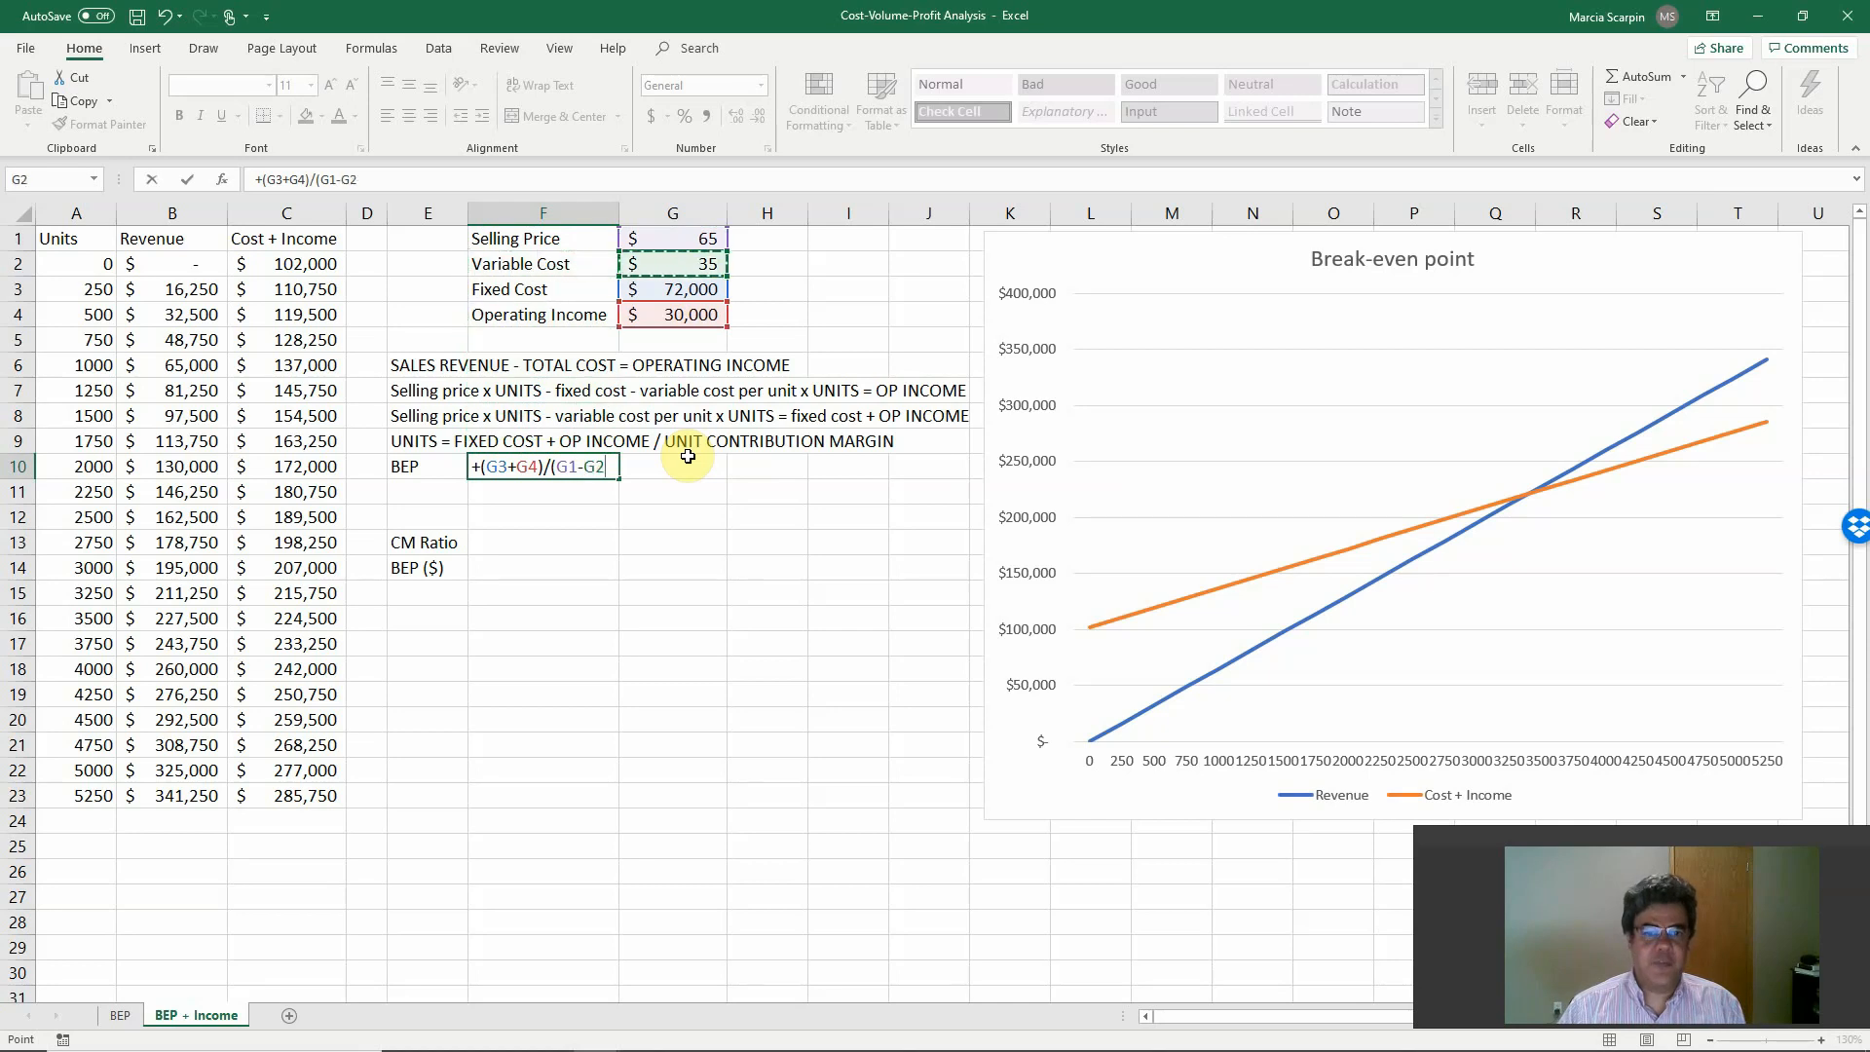
{"action": "key", "text": "Return"}
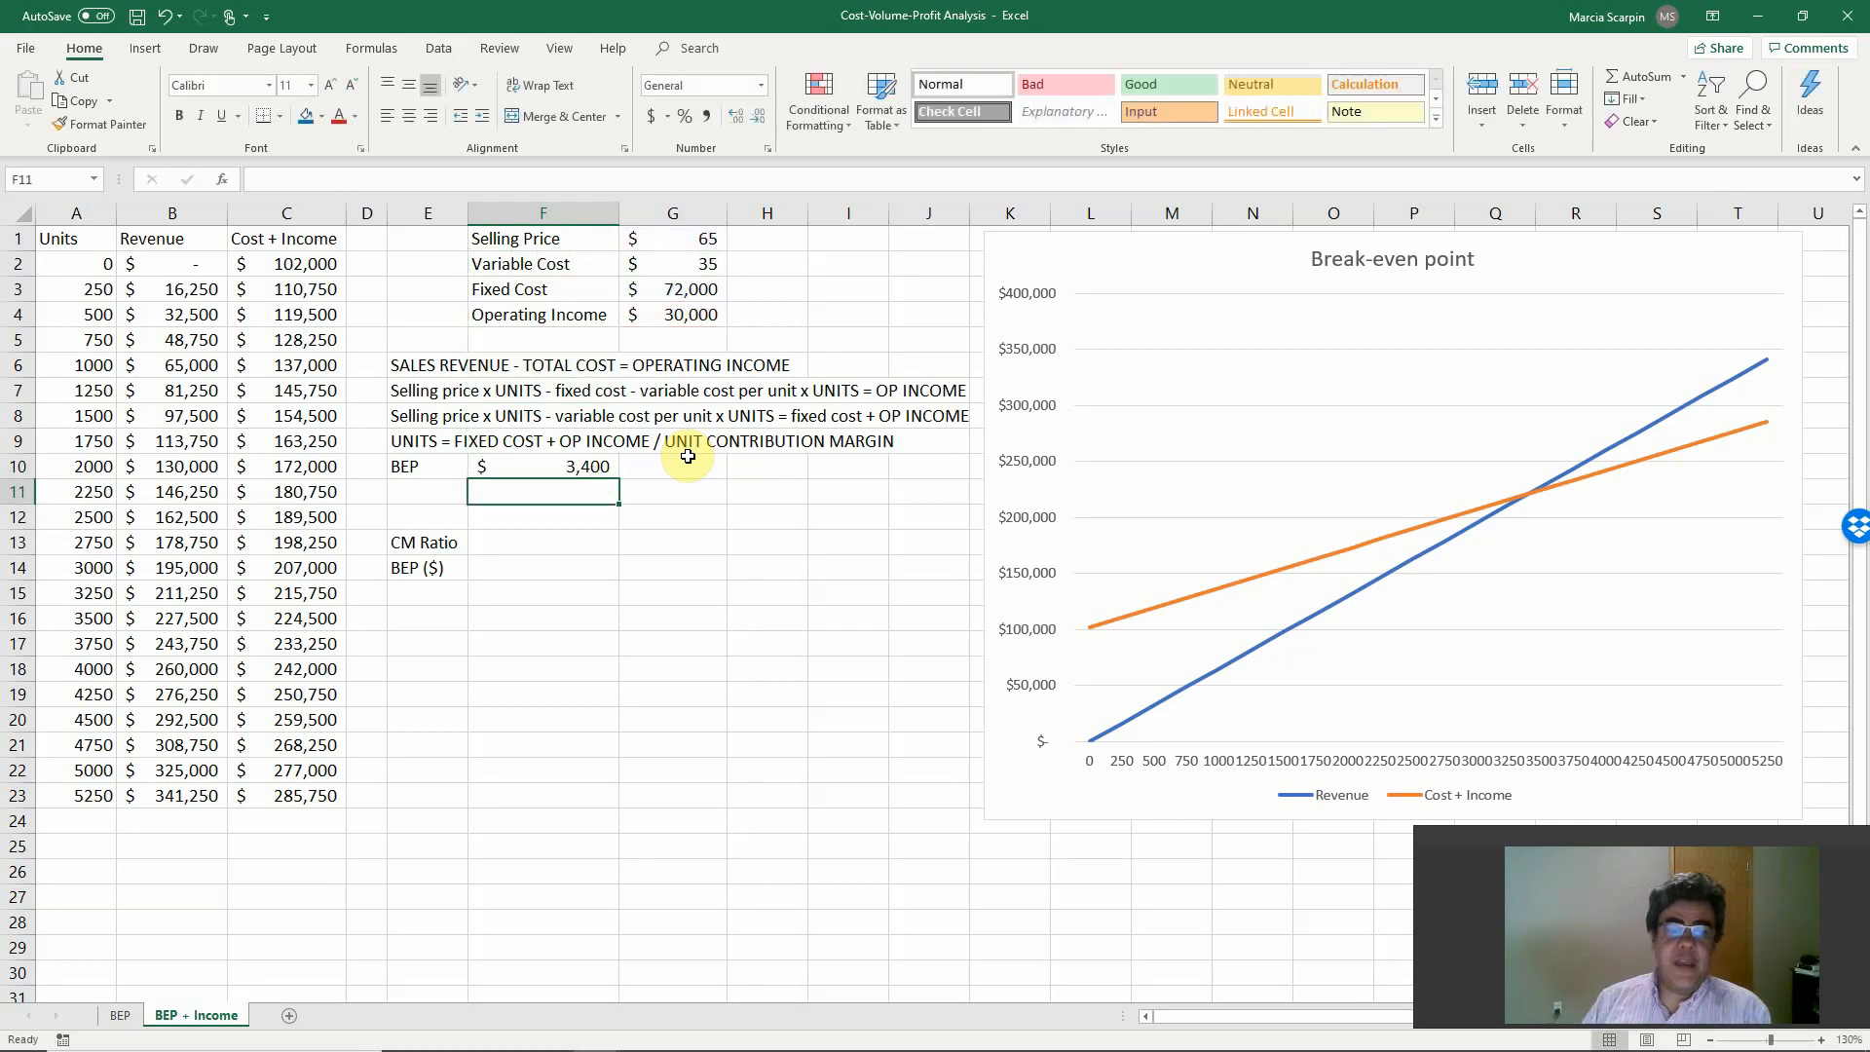
Compare with the BEP sheet and apply the comma number style to the BEP units in F10 of BEP + Income.
{"action": "left_click", "coordinate": [119, 1016]}
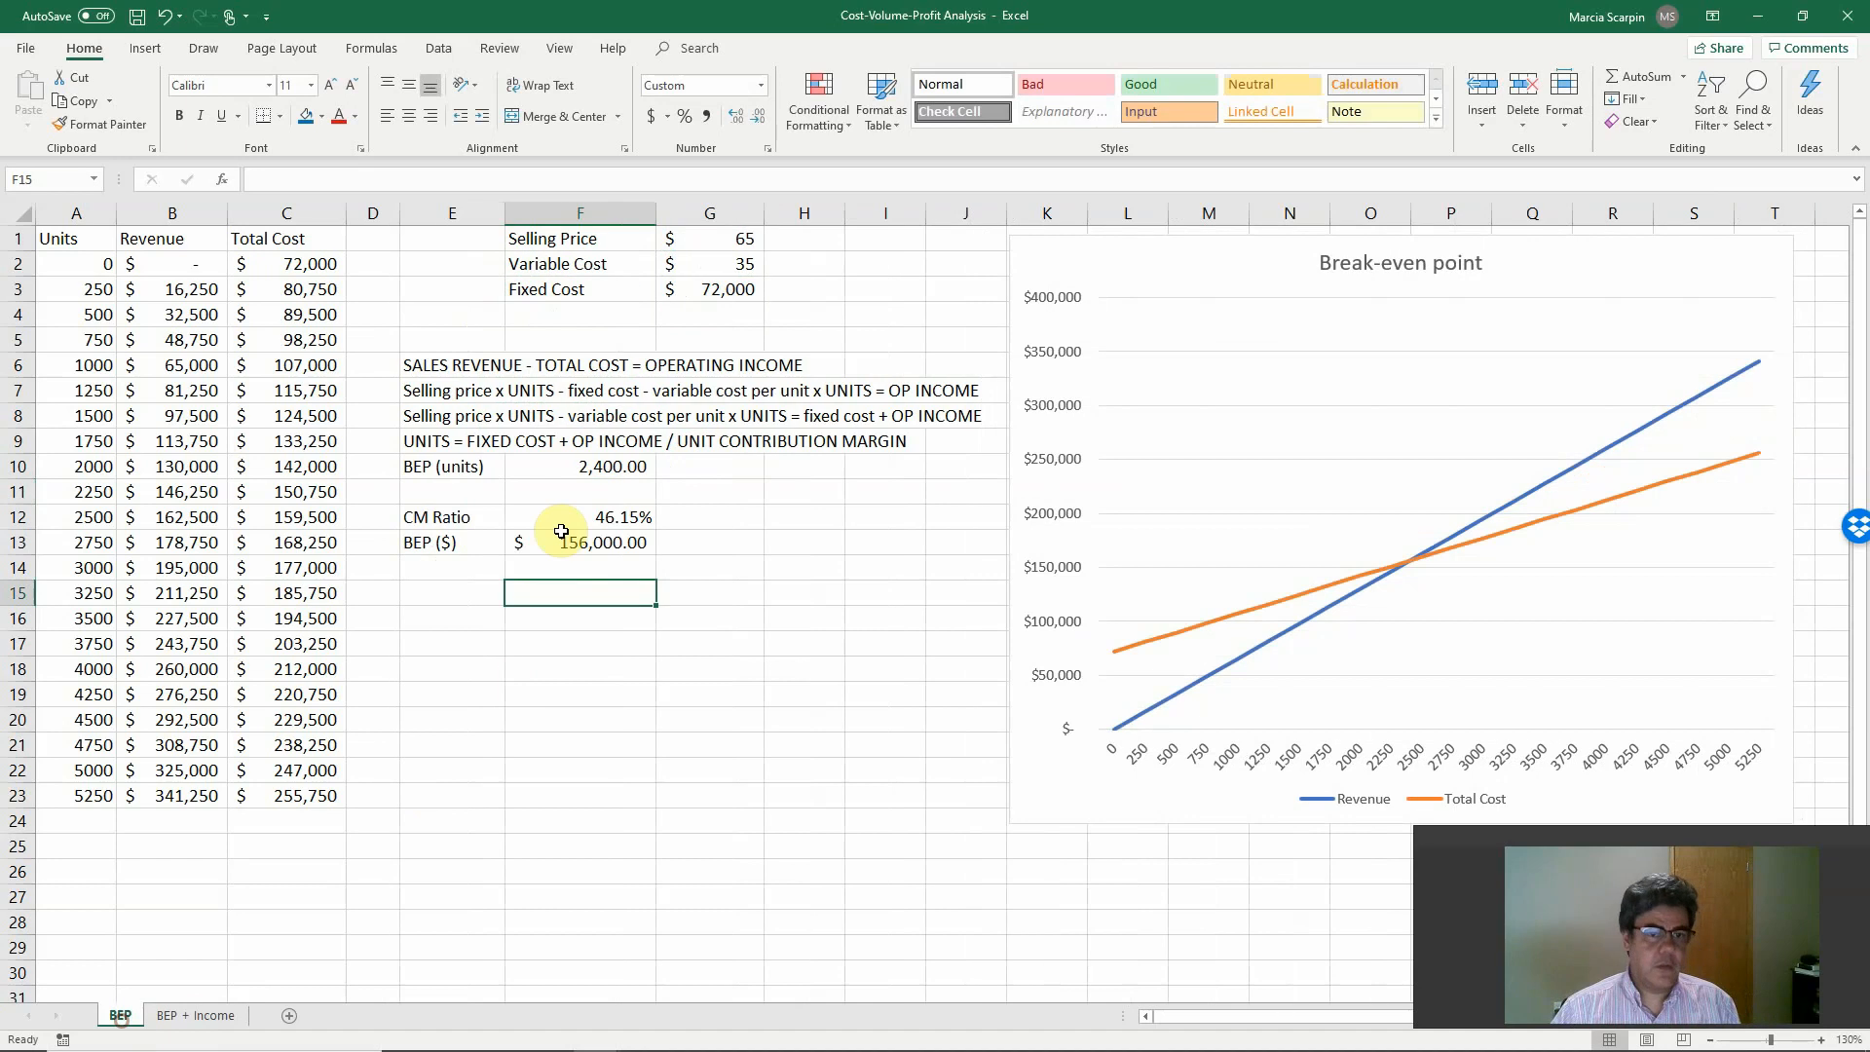
{"action": "left_click", "coordinate": [195, 1016]}
{"action": "left_click", "coordinate": [542, 467]}
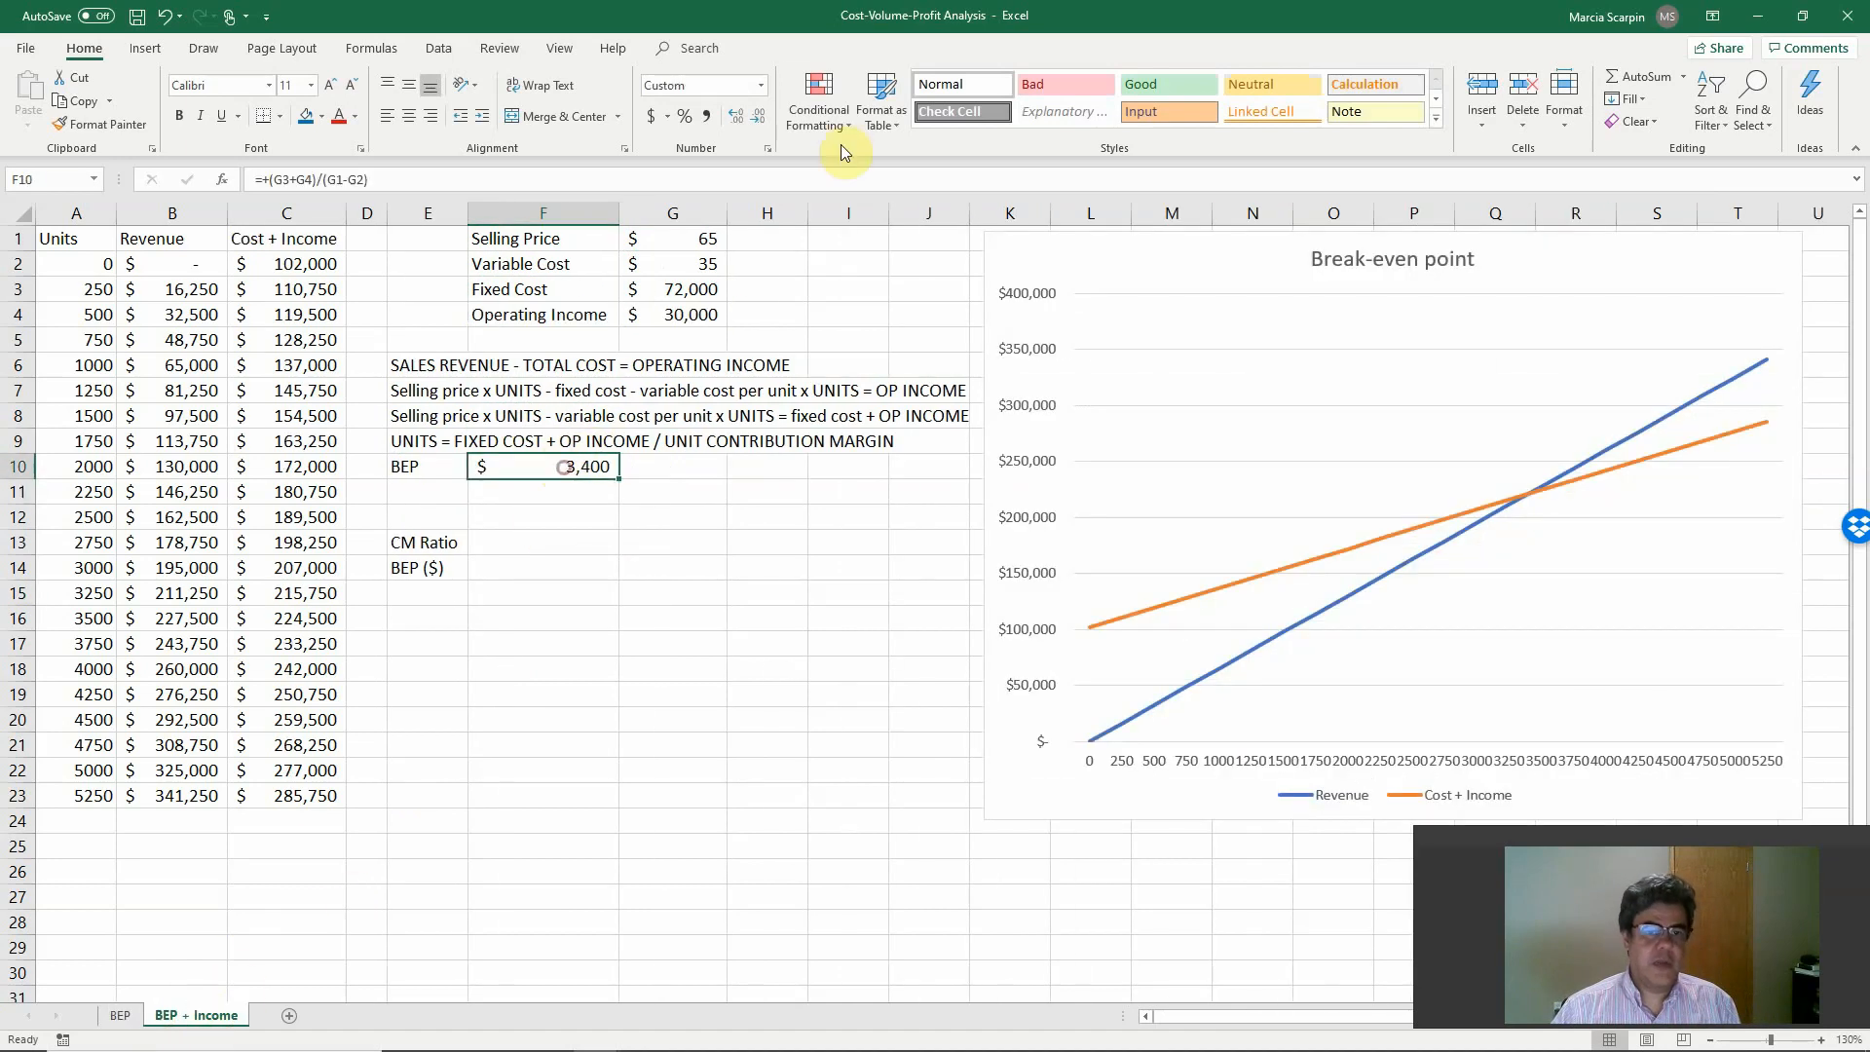
{"action": "left_click", "coordinate": [705, 117]}
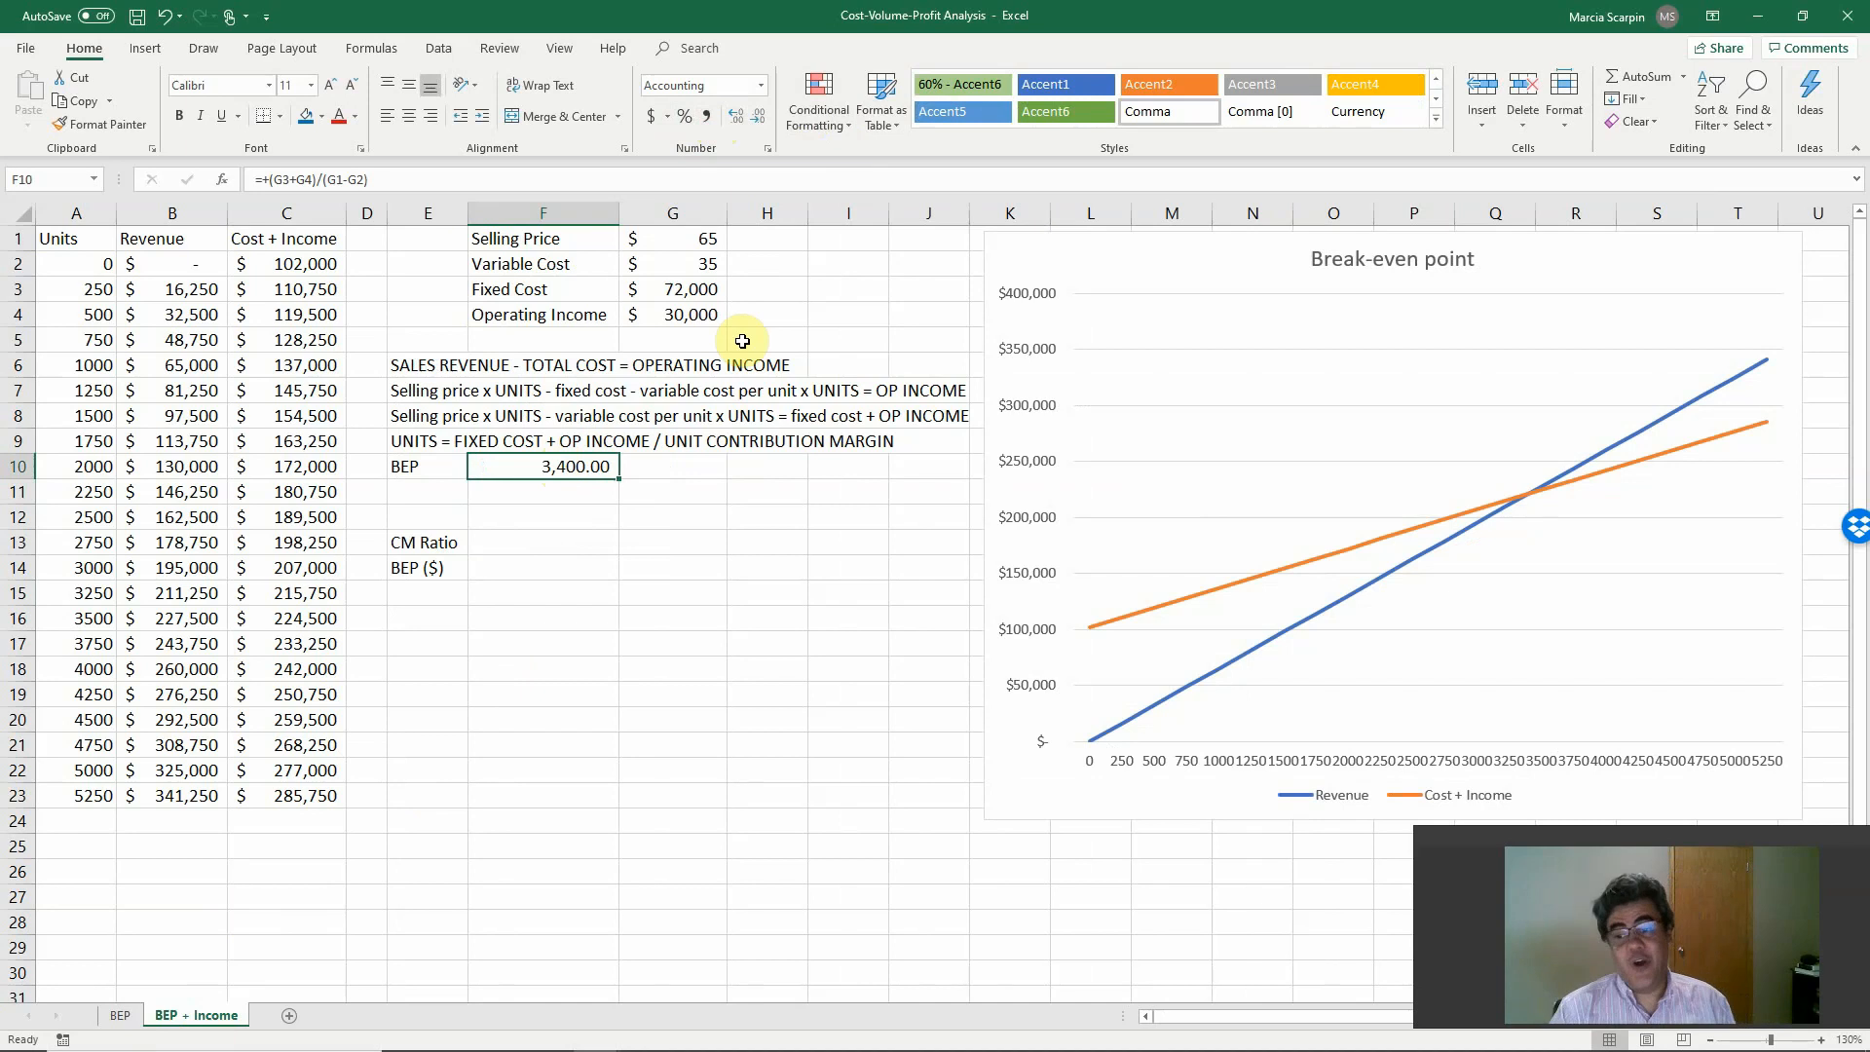
Calculate the CM Ratio in F13 with +(G1-G2)/G1, dividing the unit contribution margin by the selling price.
{"action": "left_click", "coordinate": [537, 541]}
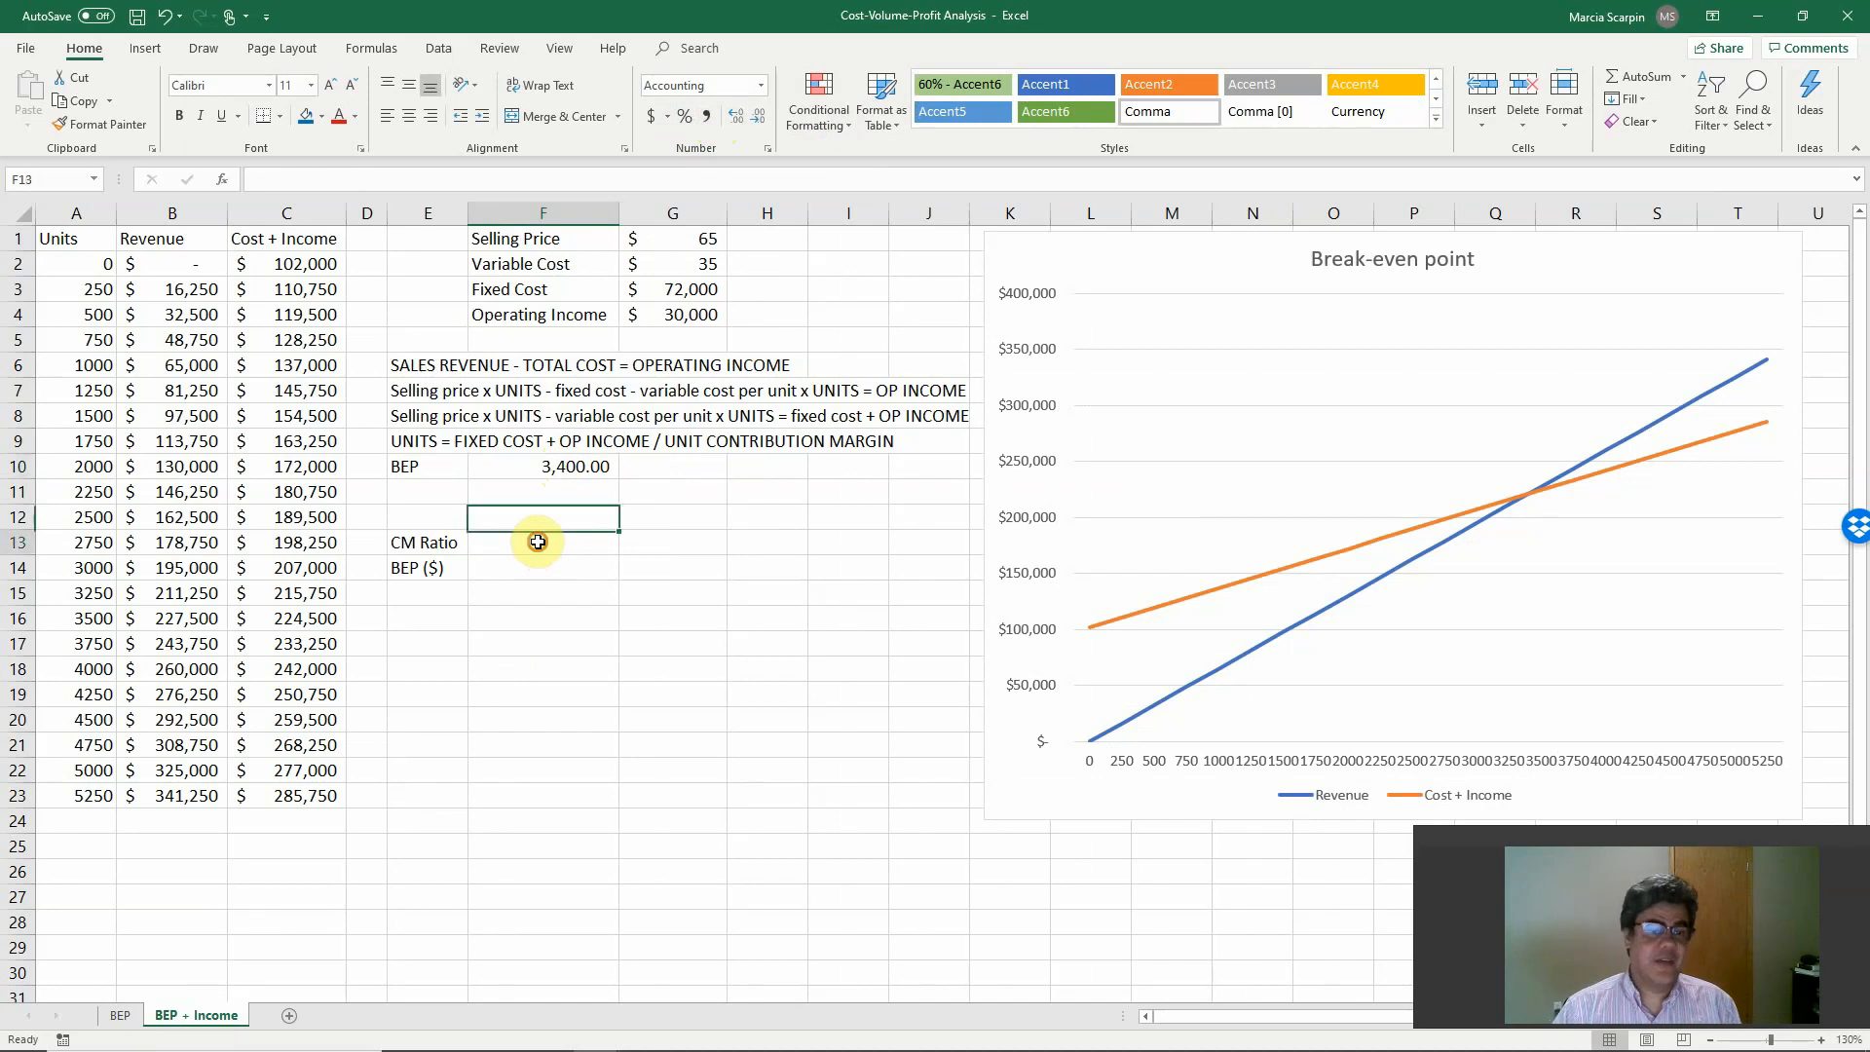
{"action": "type", "text": "+"}
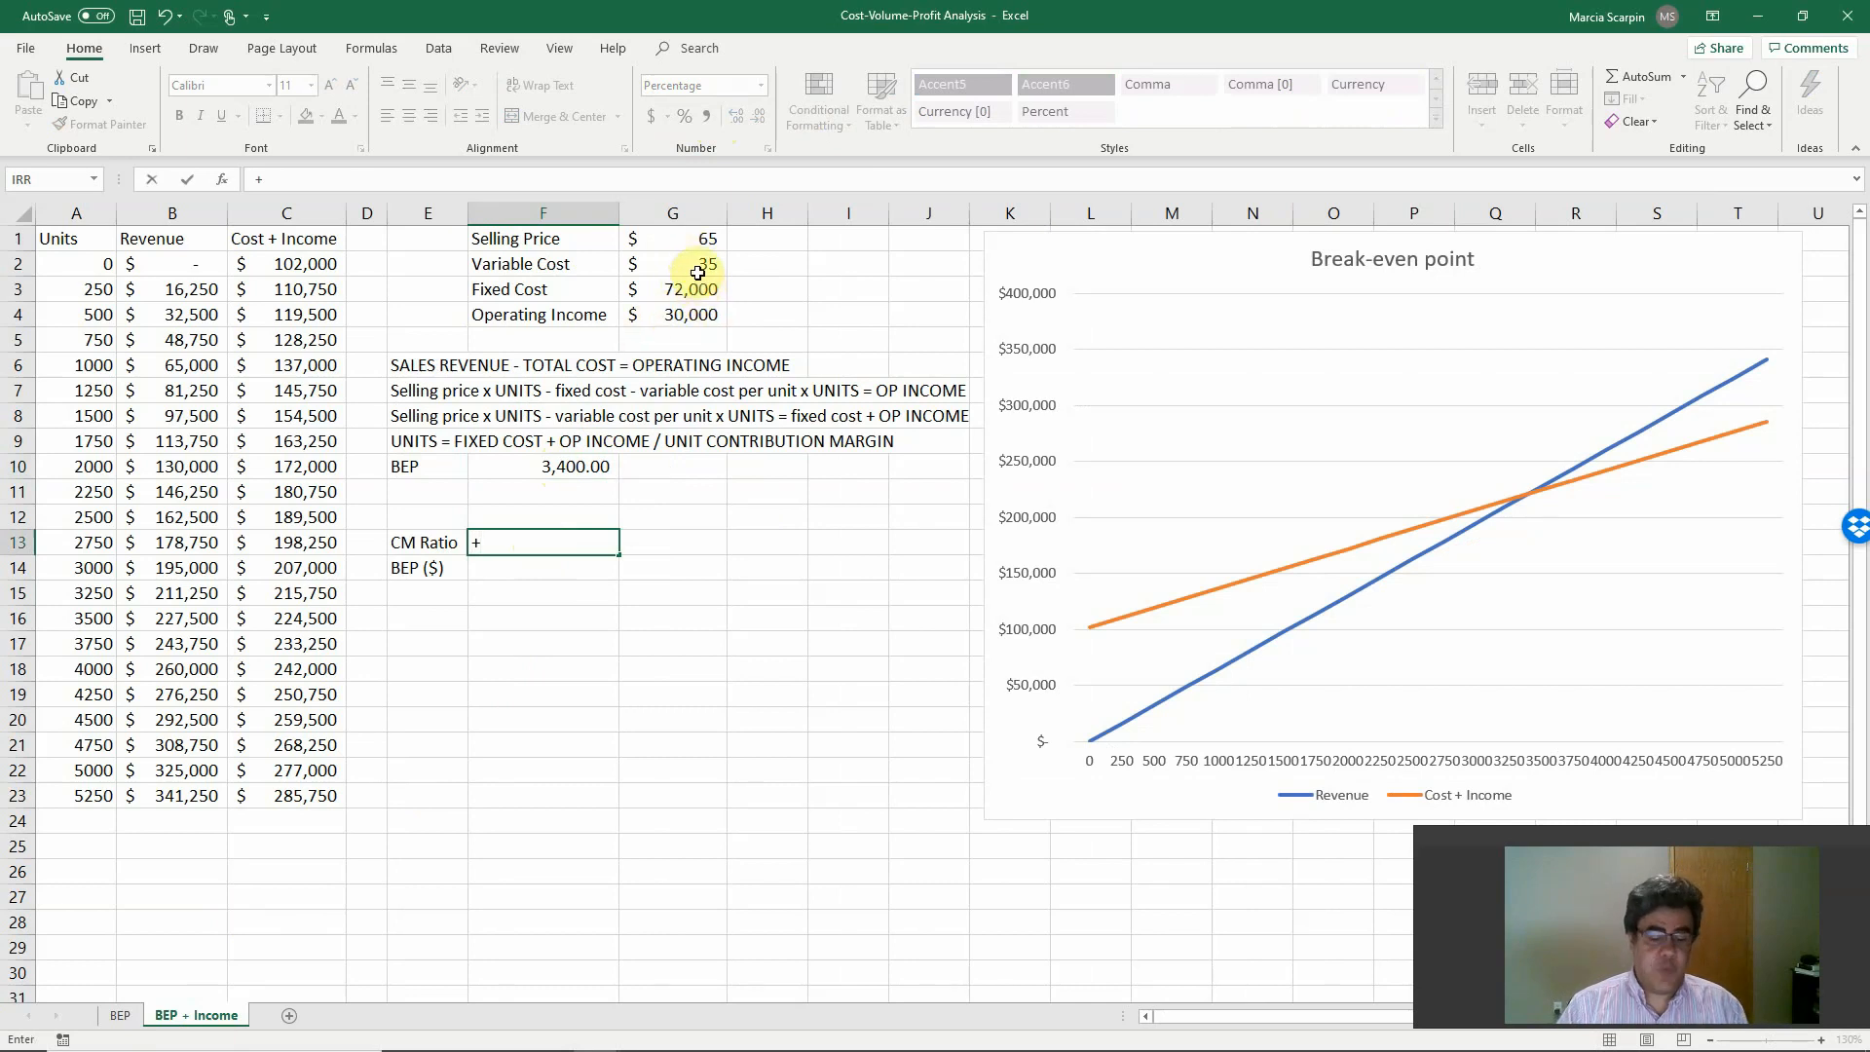
{"action": "type", "text": "("}
{"action": "left_click", "coordinate": [682, 237]}
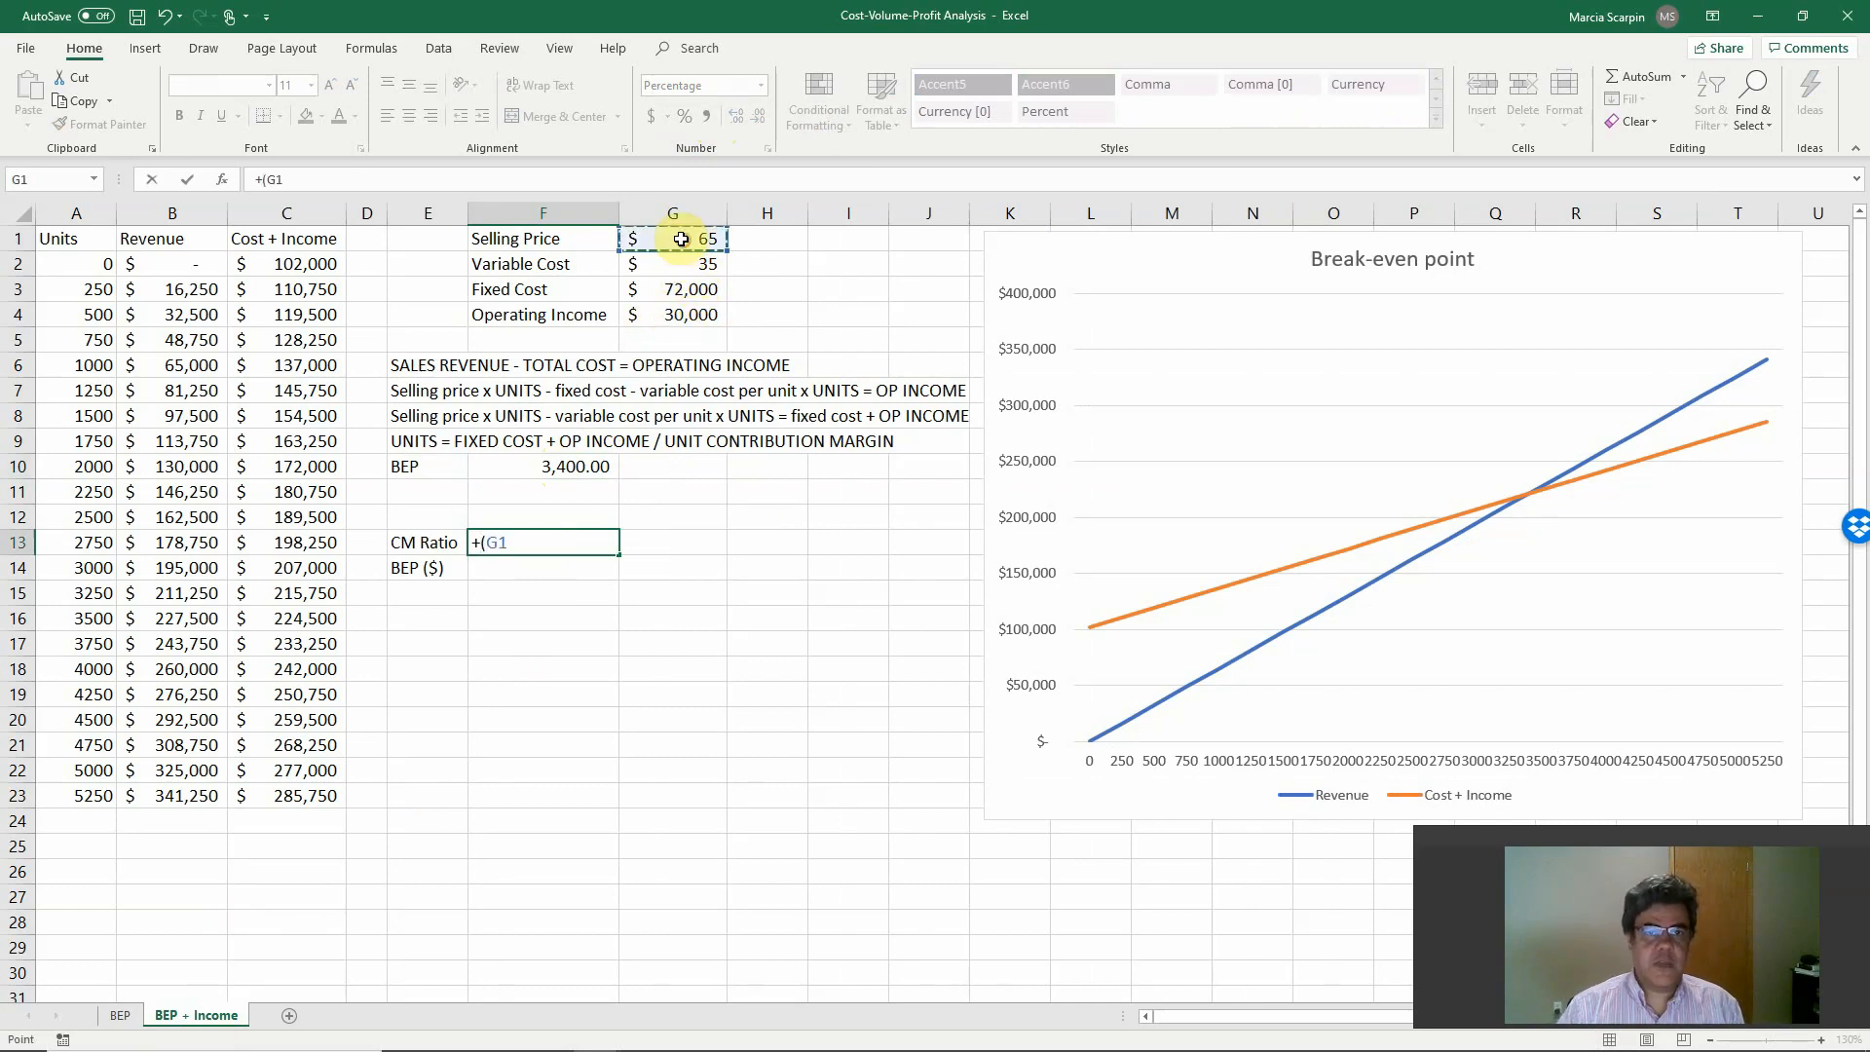
{"action": "type", "text": "-"}
{"action": "left_click", "coordinate": [693, 265]}
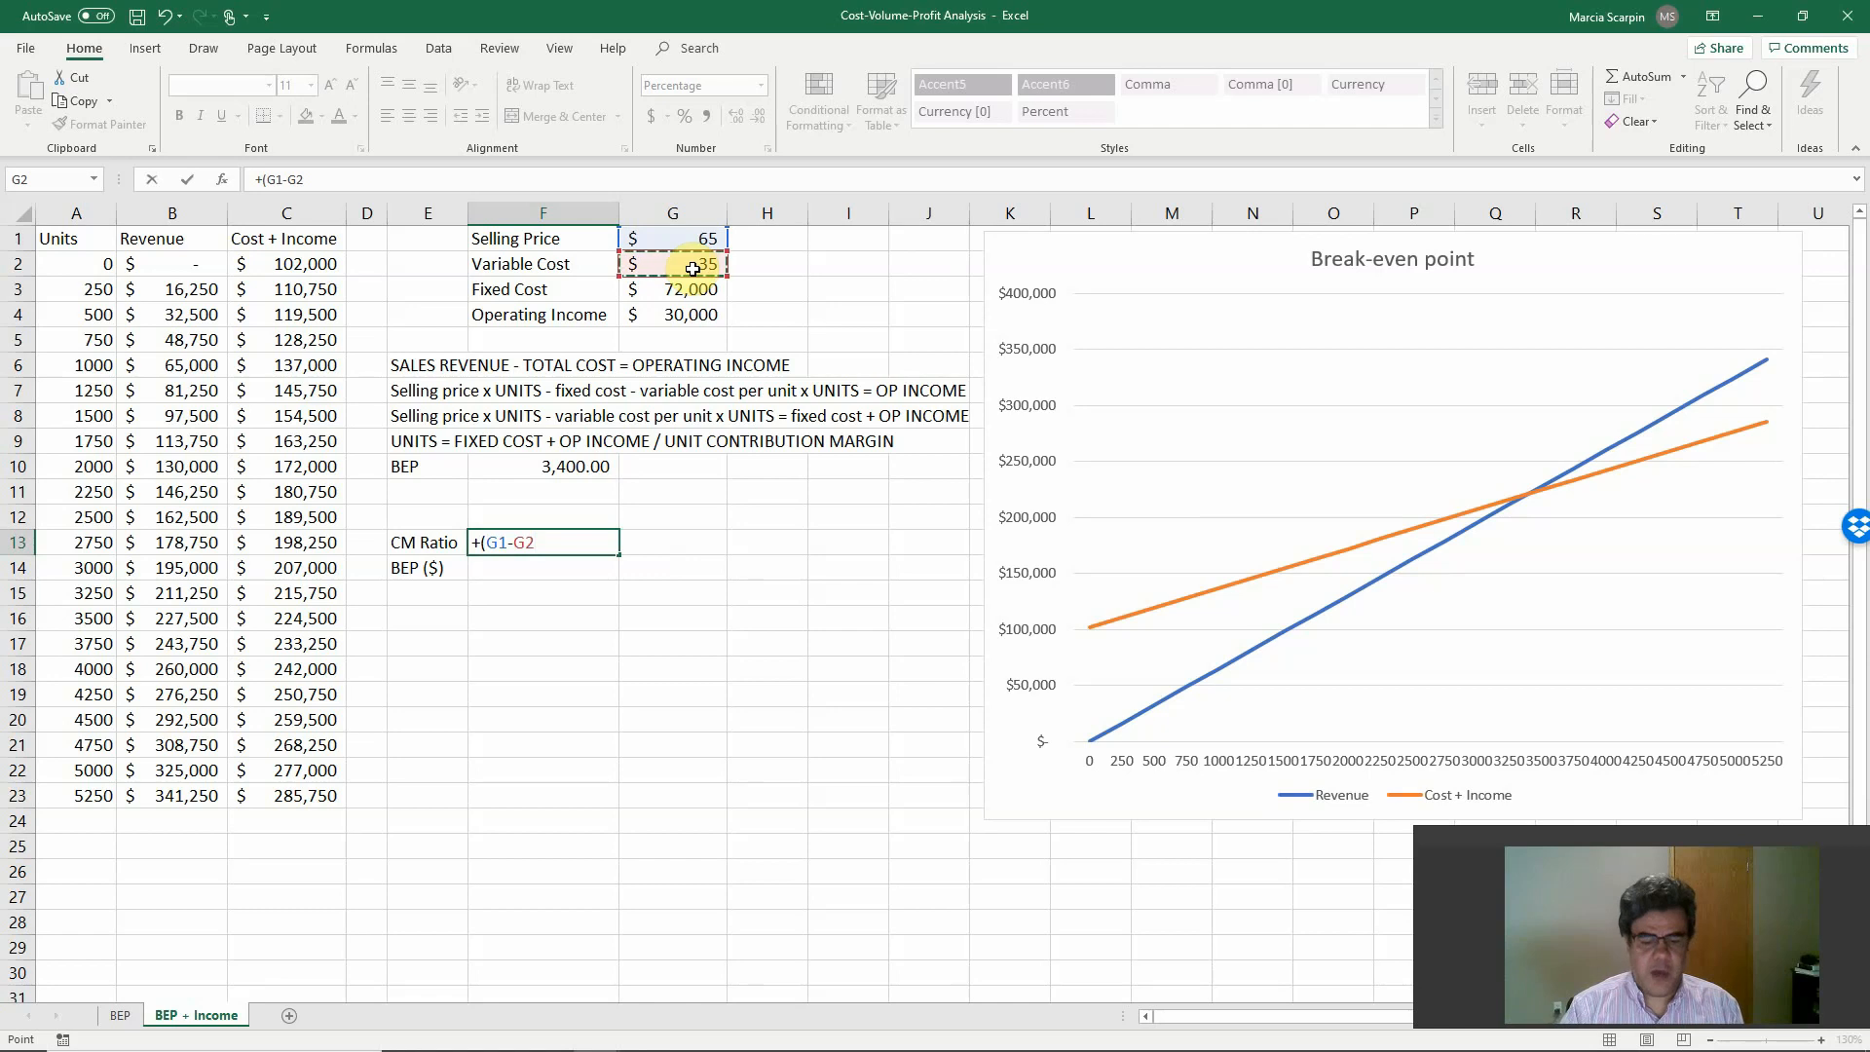
{"action": "type", "text": ")/"}
{"action": "left_click", "coordinate": [695, 238]}
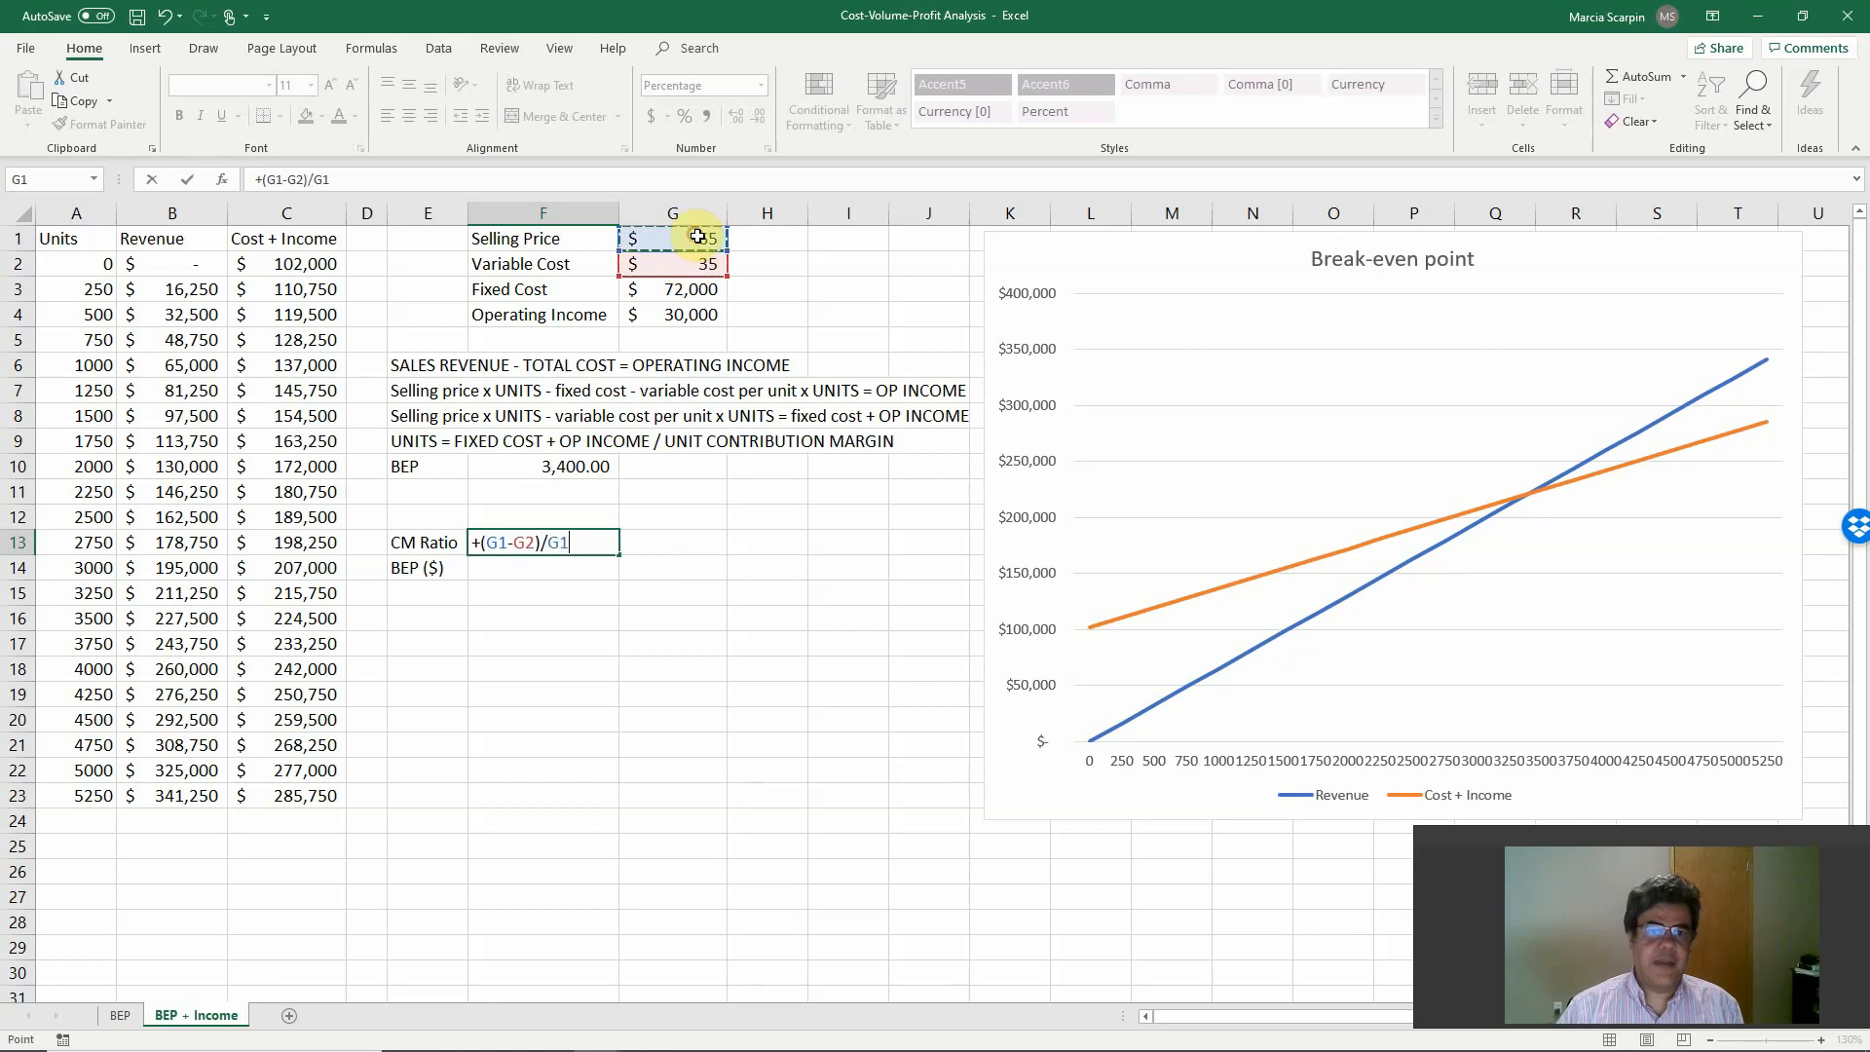
{"action": "key", "text": "Return"}
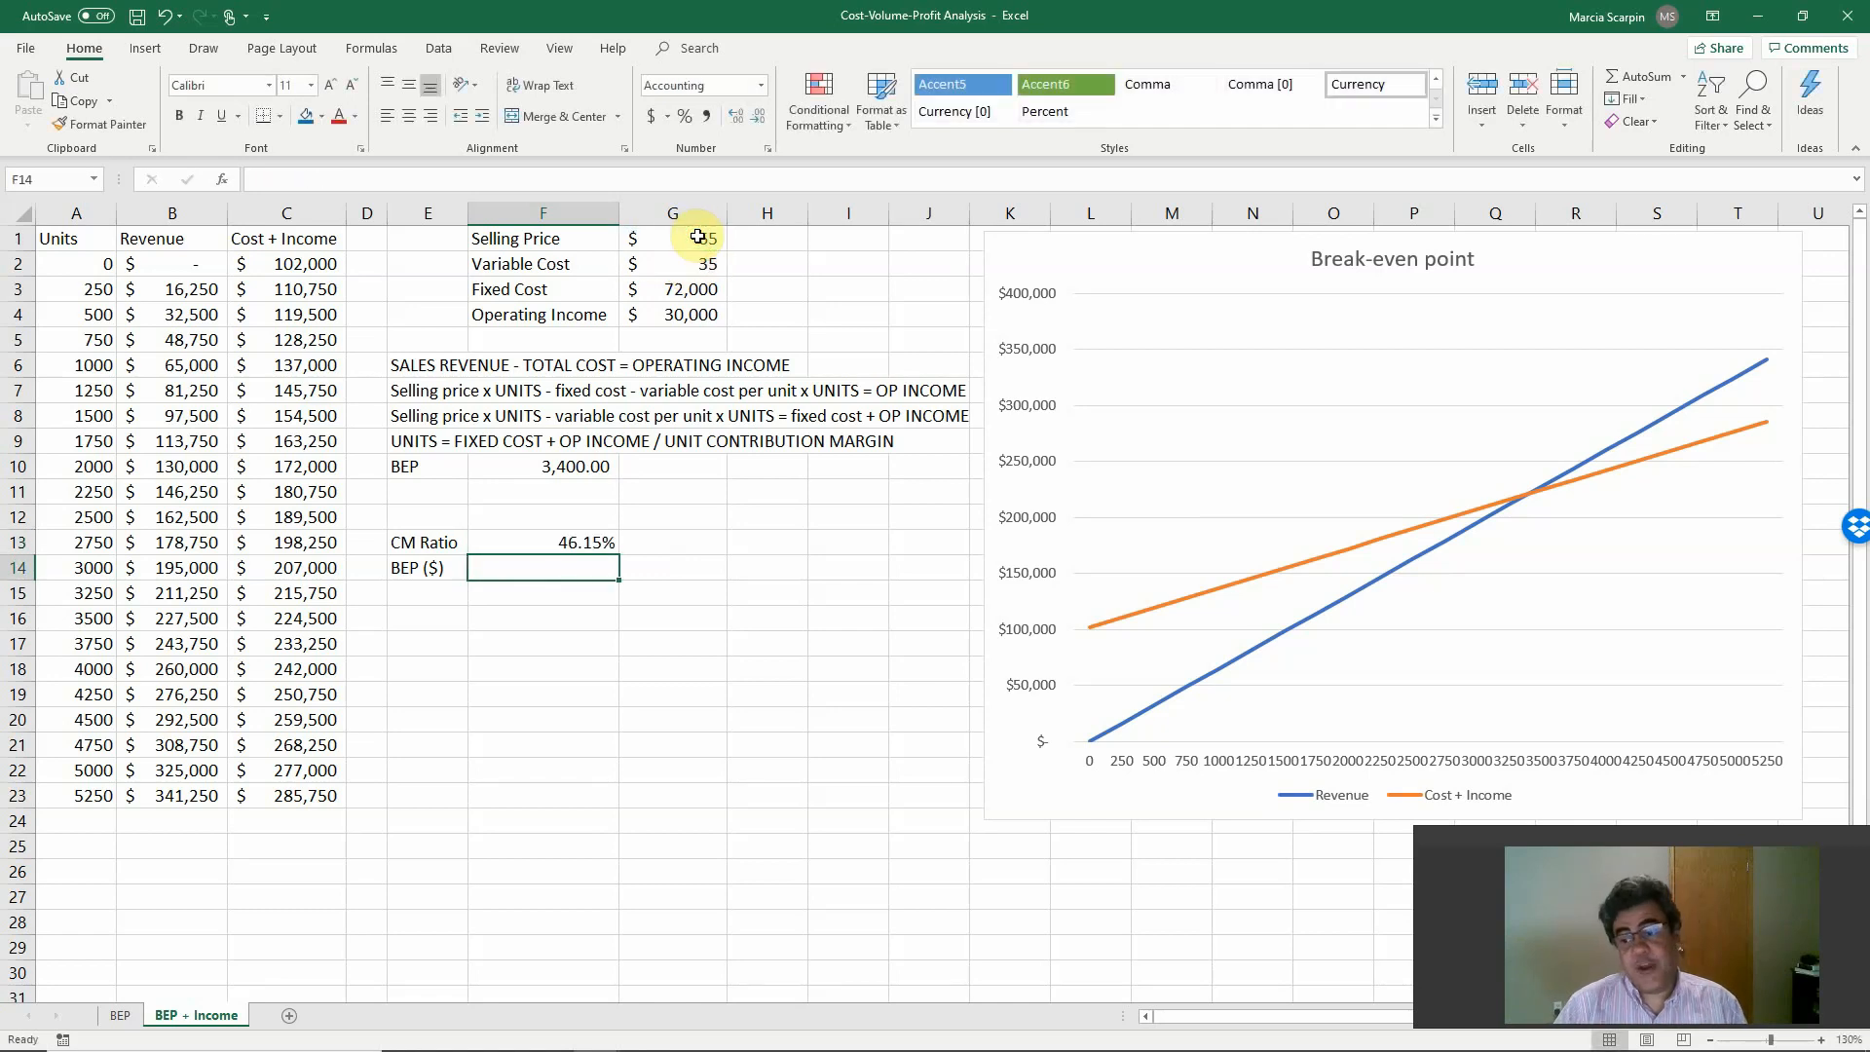
Calculate BEP ($) in F14 with +(G3+G4)/F13, dividing fixed cost plus operating income by the CM ratio.
{"action": "type", "text": "+"}
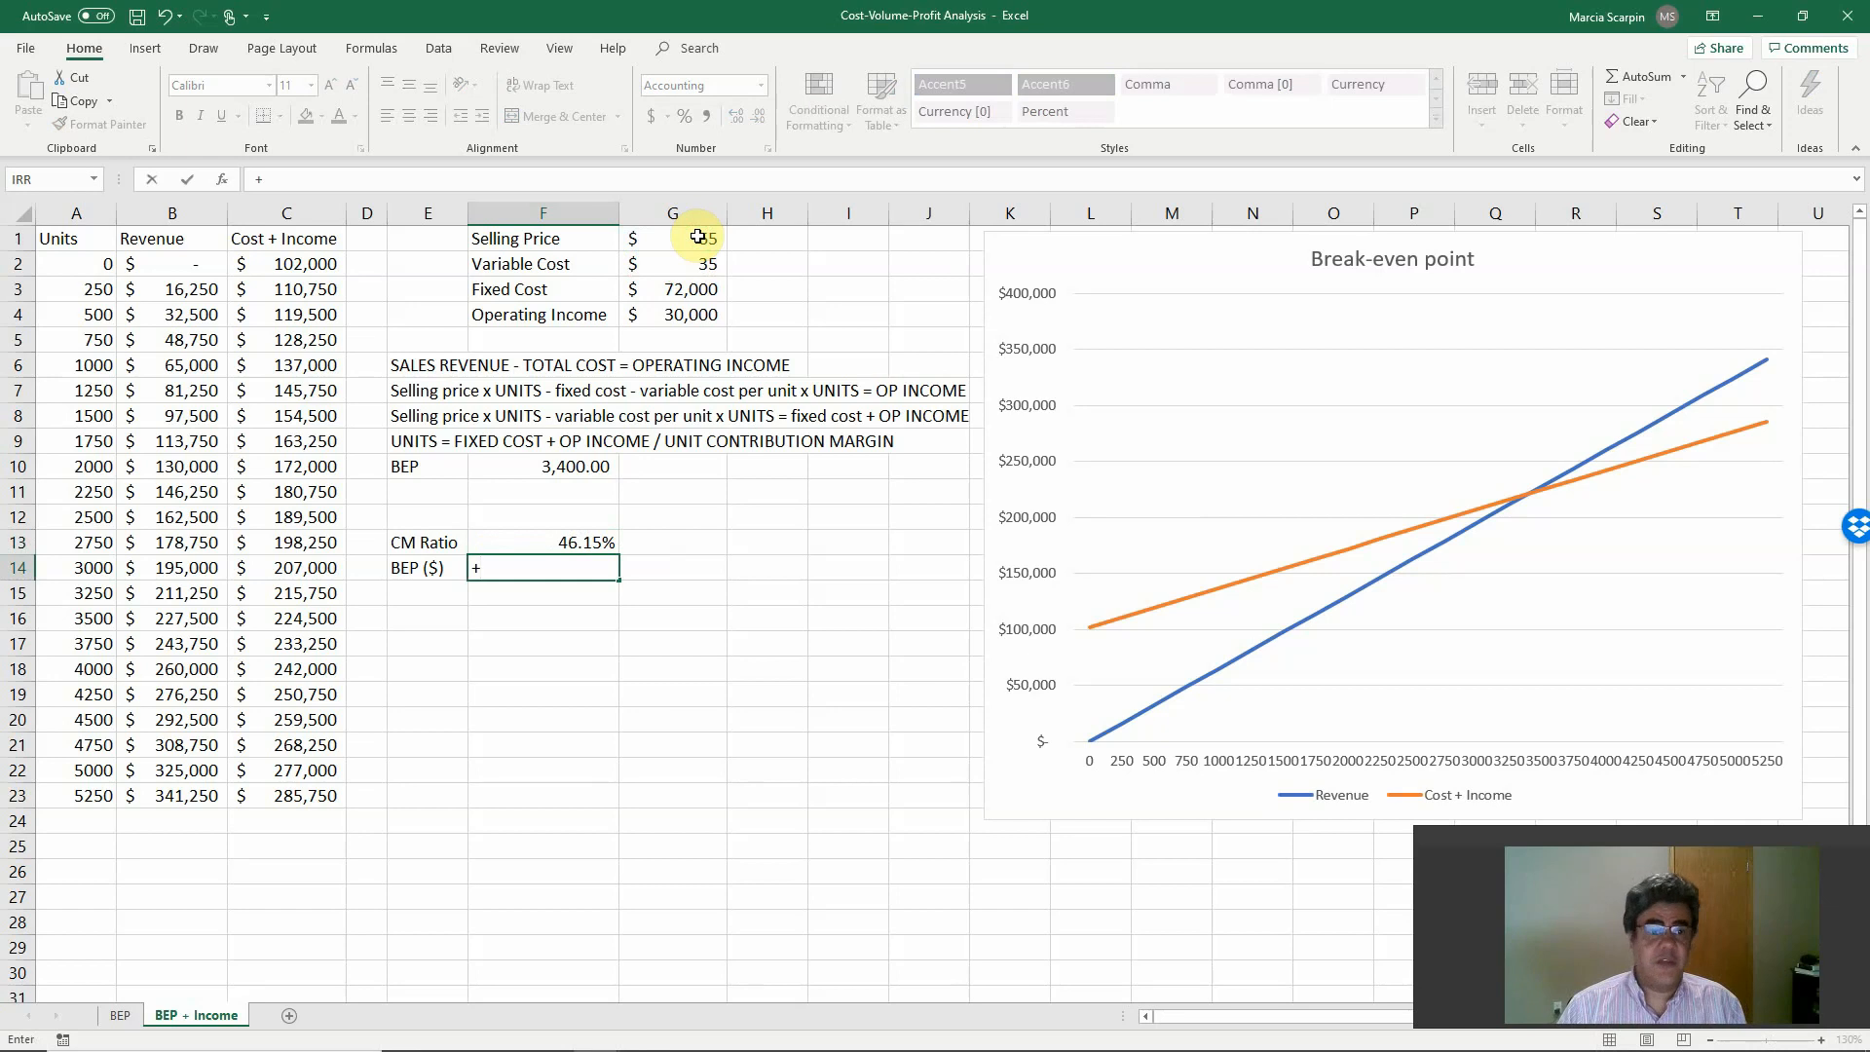
{"action": "type", "text": "("}
{"action": "key", "text": "Up"}
{"action": "key", "text": "Up"}
{"action": "key", "text": "Up"}
{"action": "key", "text": "Up"}
{"action": "key", "text": "Up"}
{"action": "key", "text": "Up"}
{"action": "key", "text": "Up"}
{"action": "key", "text": "Up"}
{"action": "key", "text": "Up"}
{"action": "key", "text": "Up"}
{"action": "key", "text": "Up"}
{"action": "key", "text": "Up"}
{"action": "key", "text": "Up"}
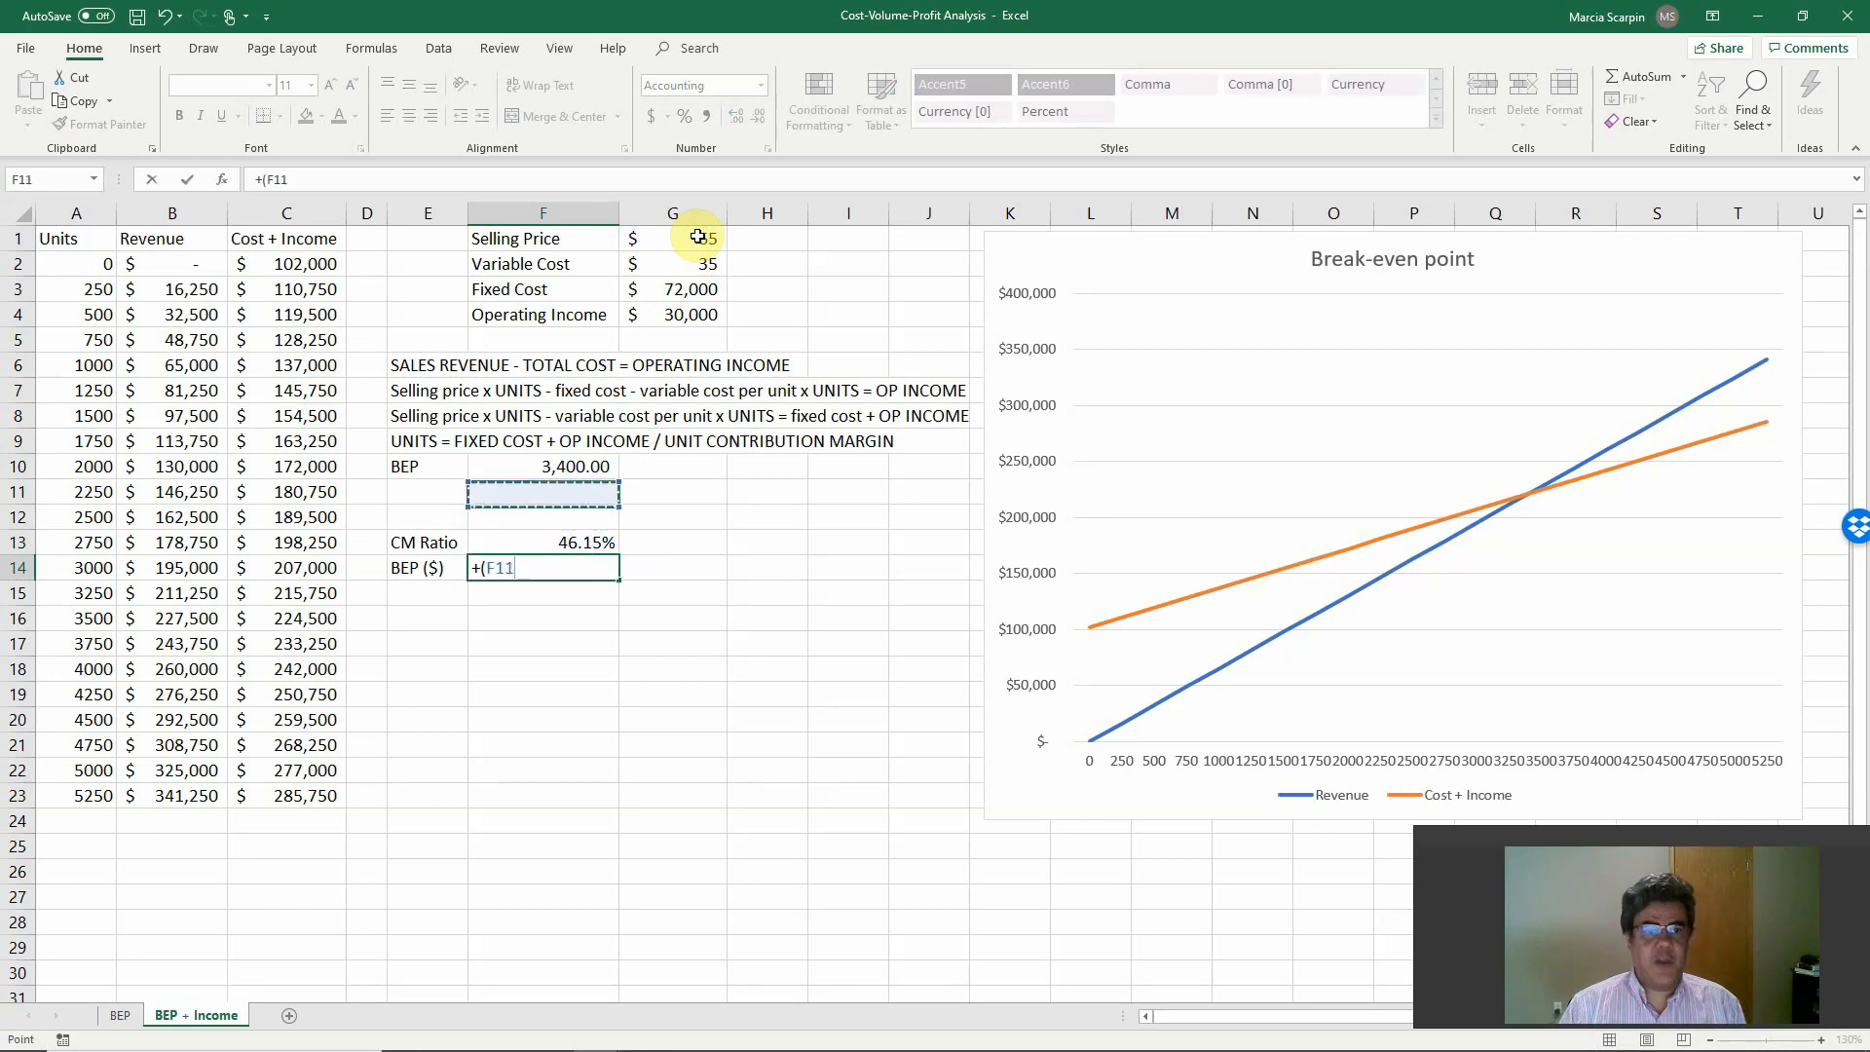
{"action": "key", "text": "Down"}
{"action": "key", "text": "Down"}
{"action": "key", "text": "Right"}
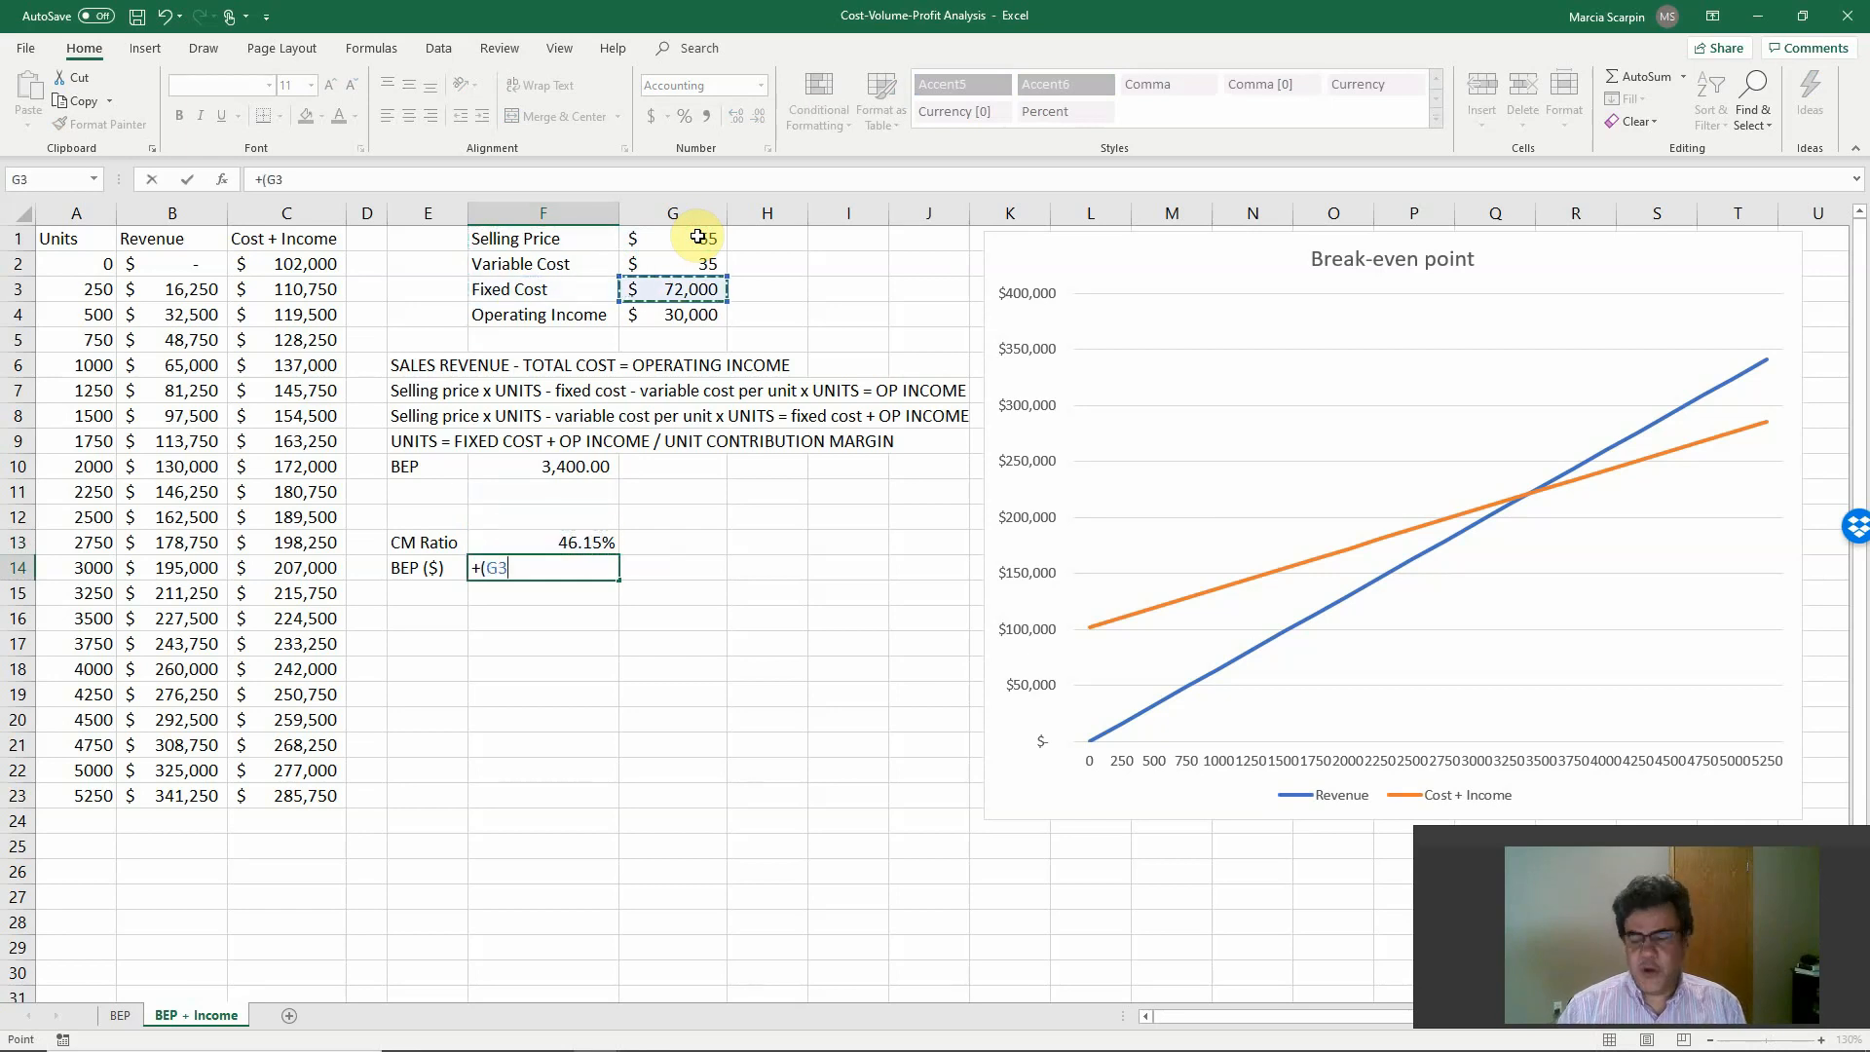
{"action": "type", "text": "+"}
{"action": "key", "text": "Up"}
{"action": "key", "text": "Up"}
{"action": "key", "text": "Up"}
{"action": "key", "text": "Up"}
{"action": "key", "text": "Up"}
{"action": "key", "text": "Up"}
{"action": "key", "text": "Up"}
{"action": "key", "text": "Up"}
{"action": "key", "text": "Up"}
{"action": "key", "text": "Up"}
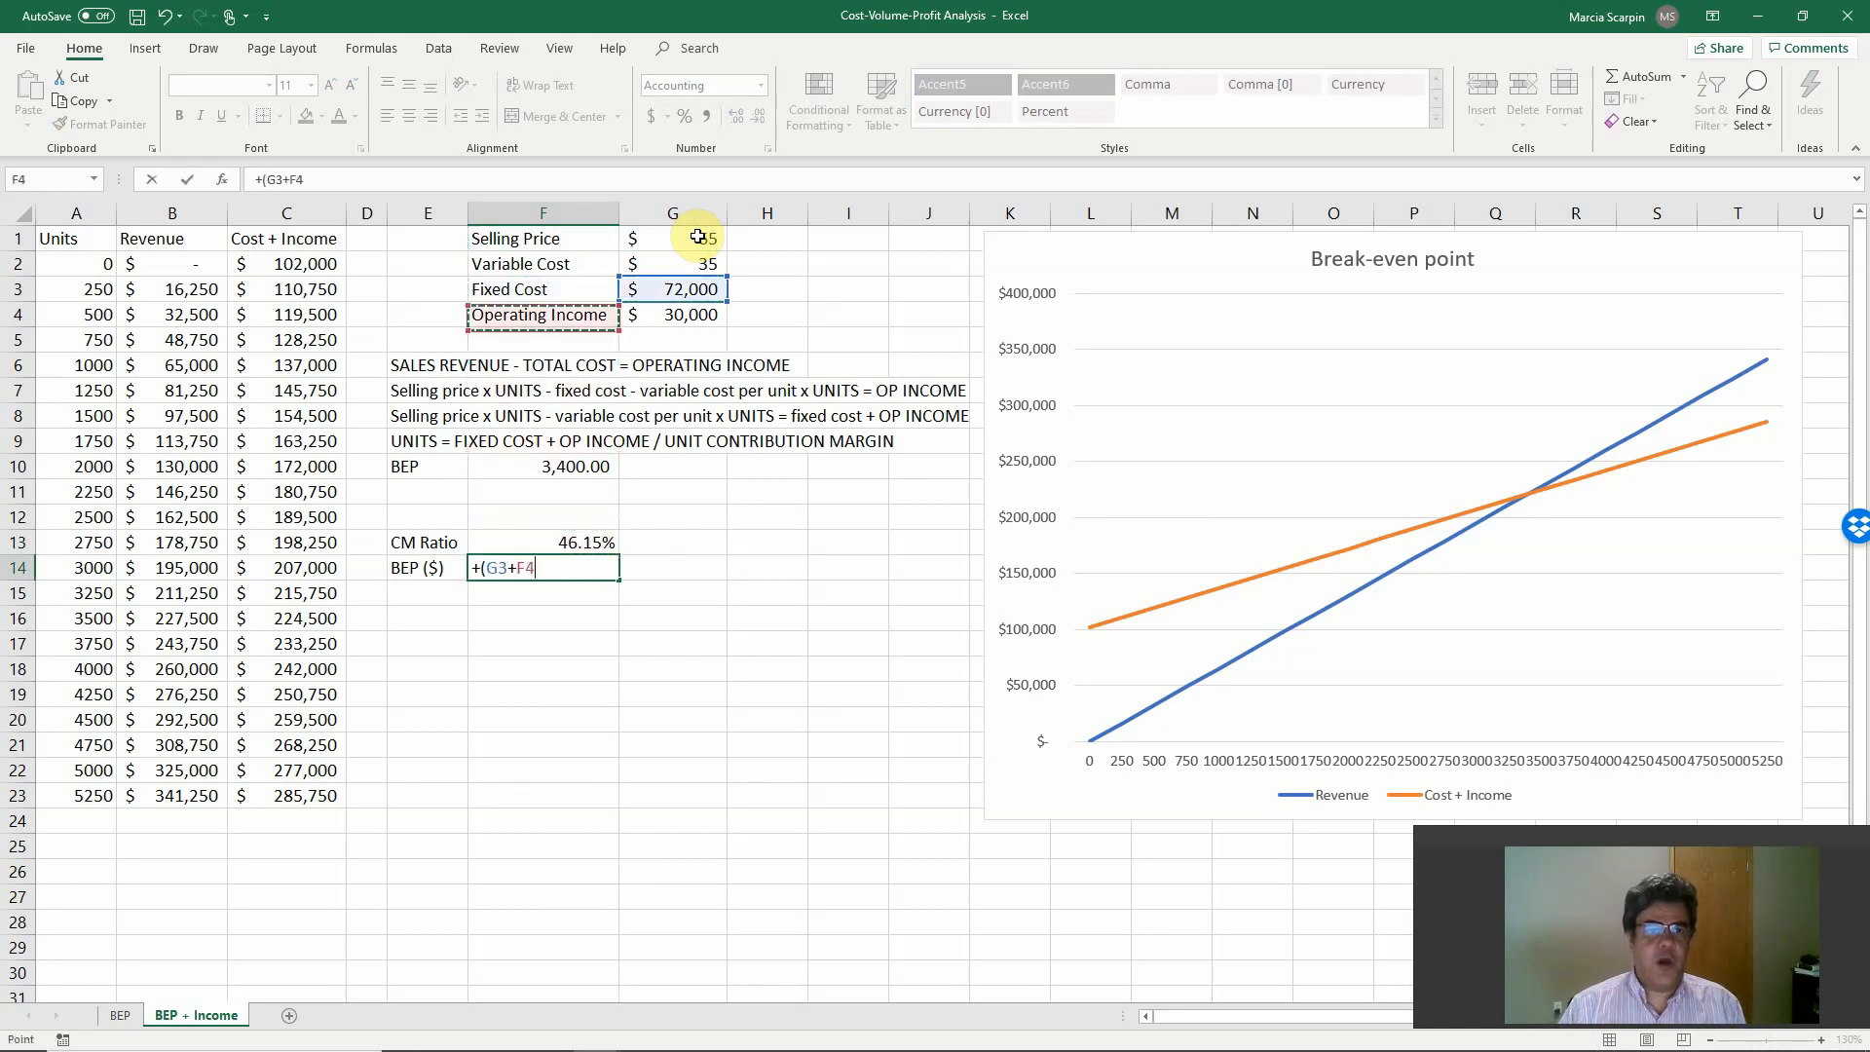
{"action": "key", "text": "Right"}
{"action": "type", "text": ")"}
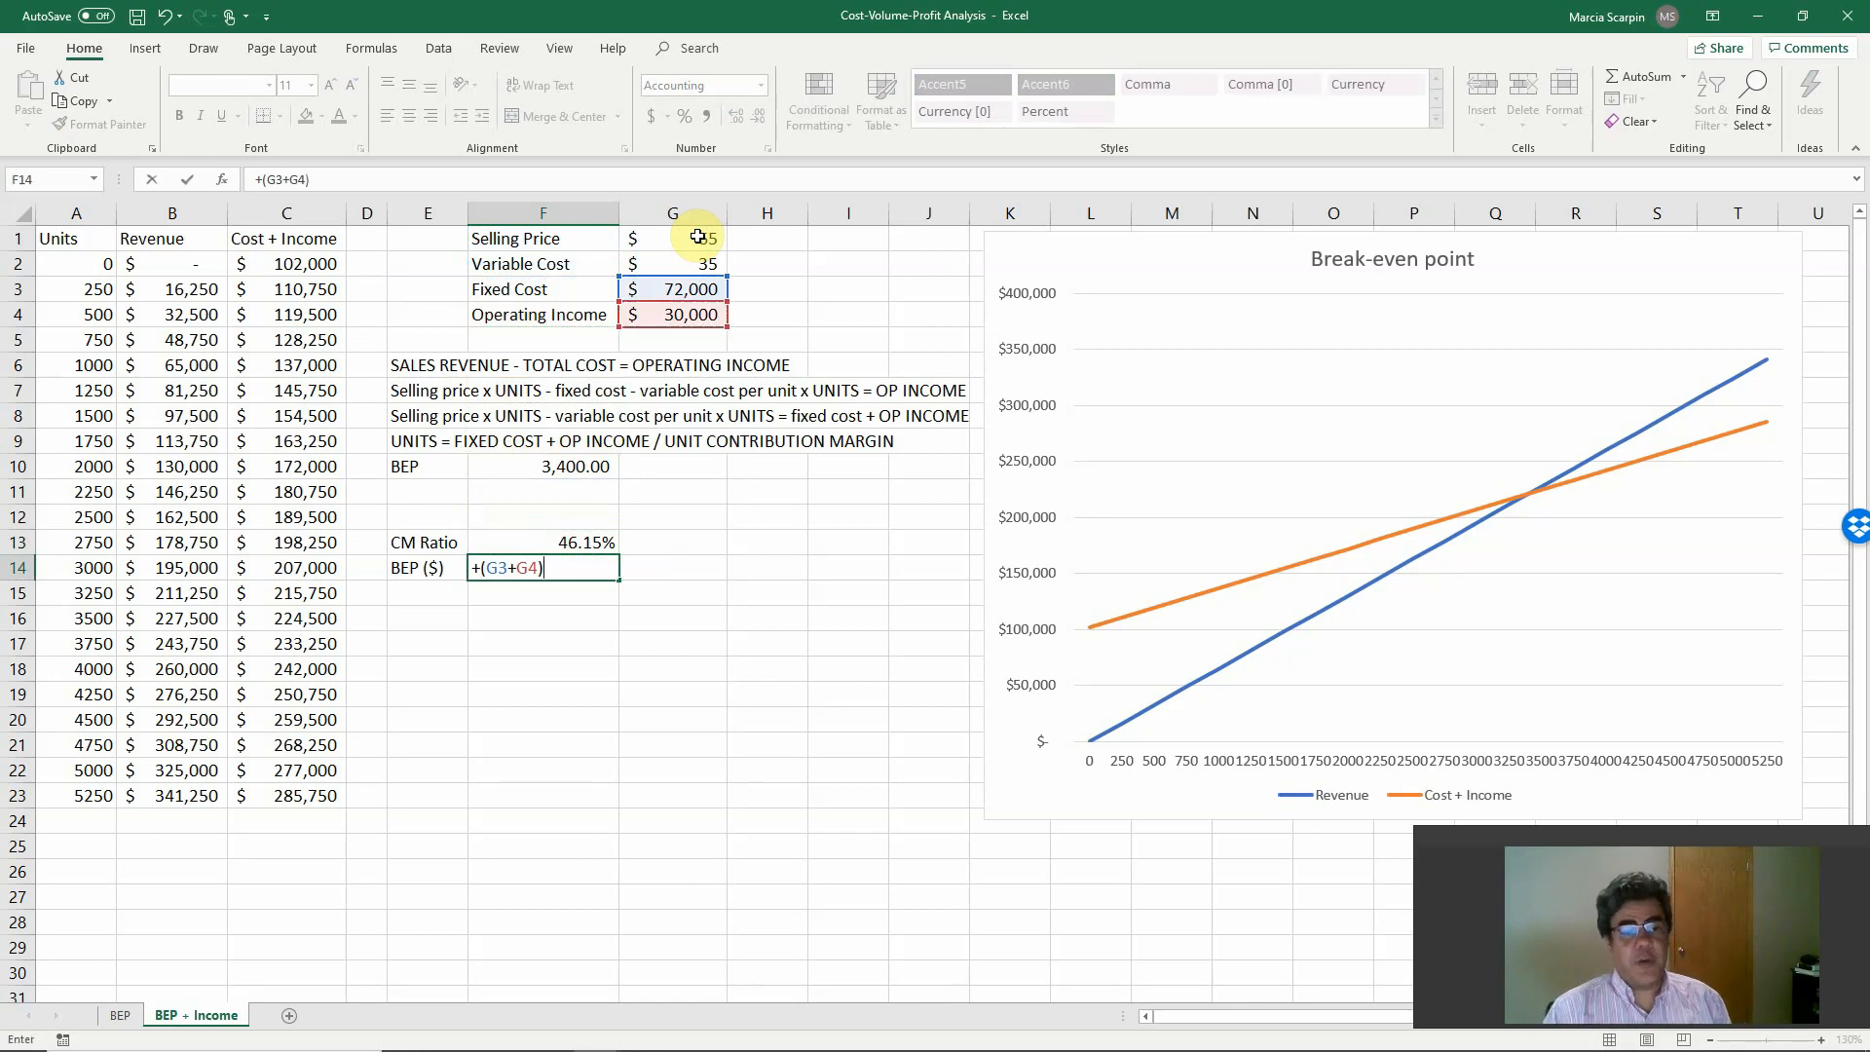
{"action": "type", "text": "/"}
{"action": "key", "text": "Up"}
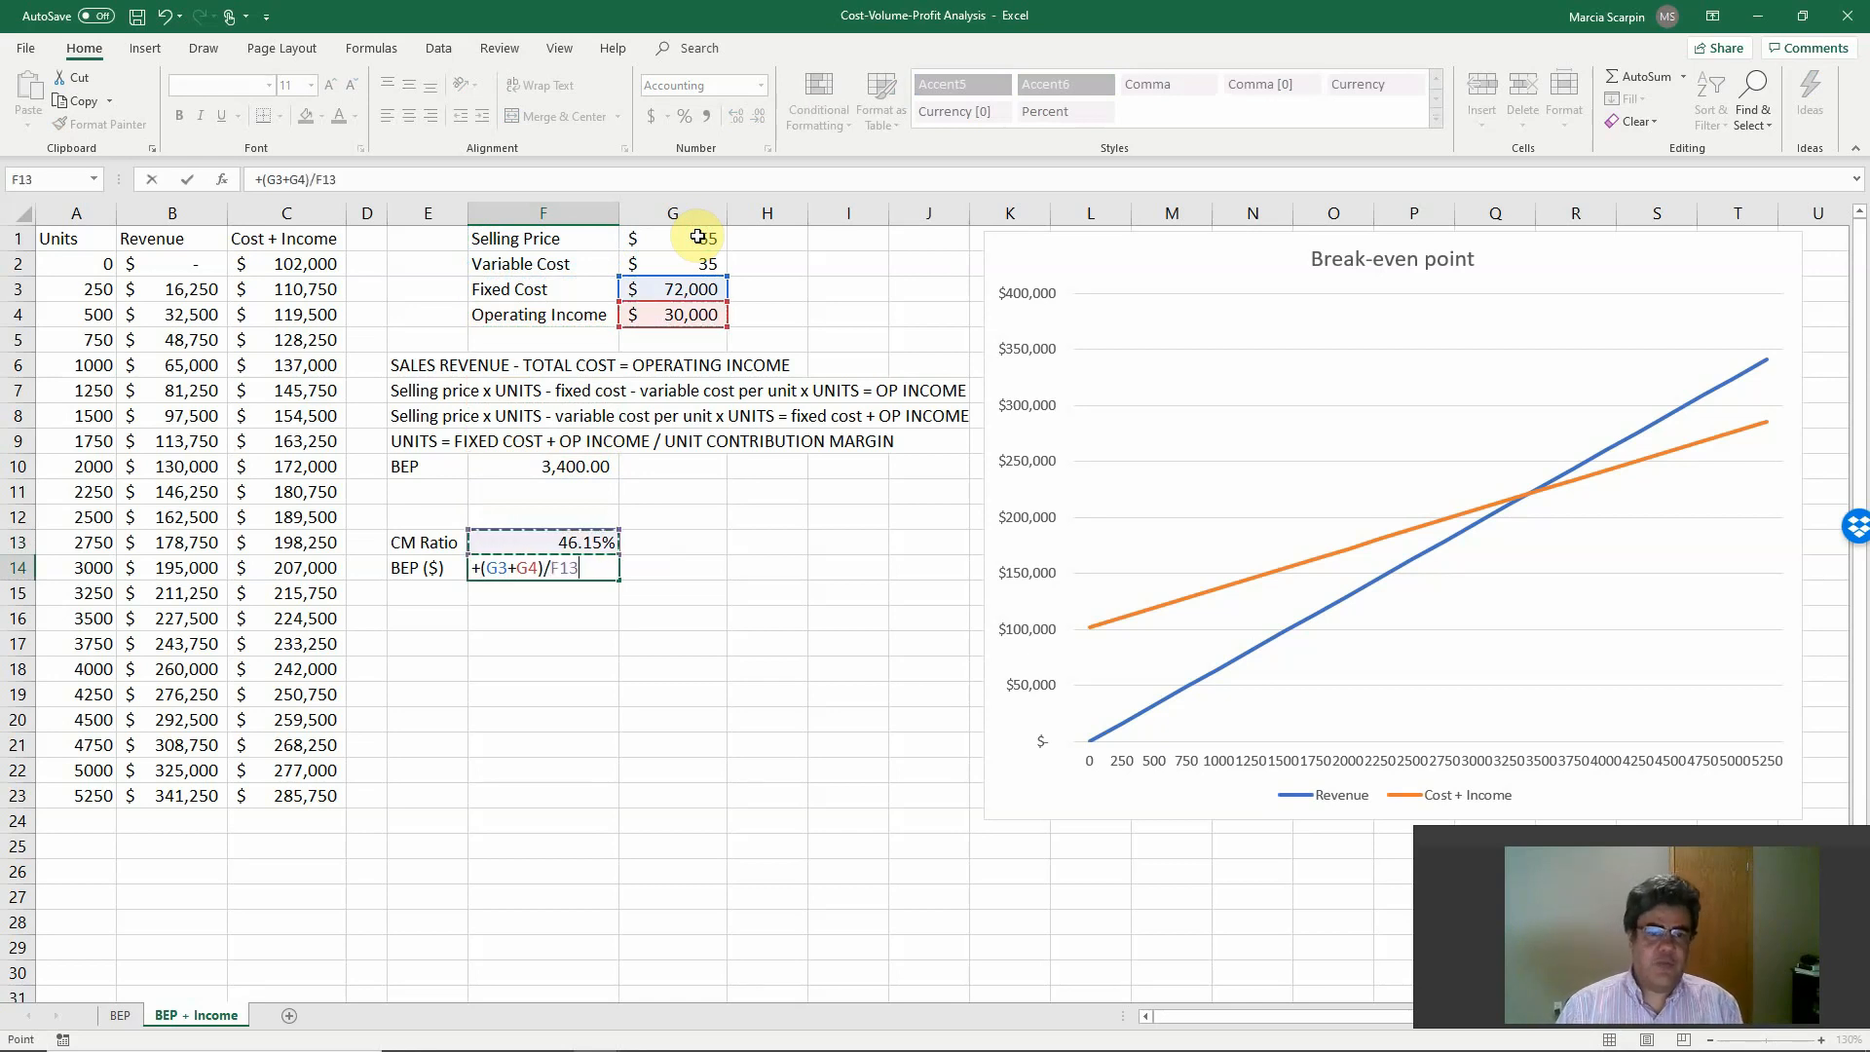
{"action": "key", "text": "Return"}
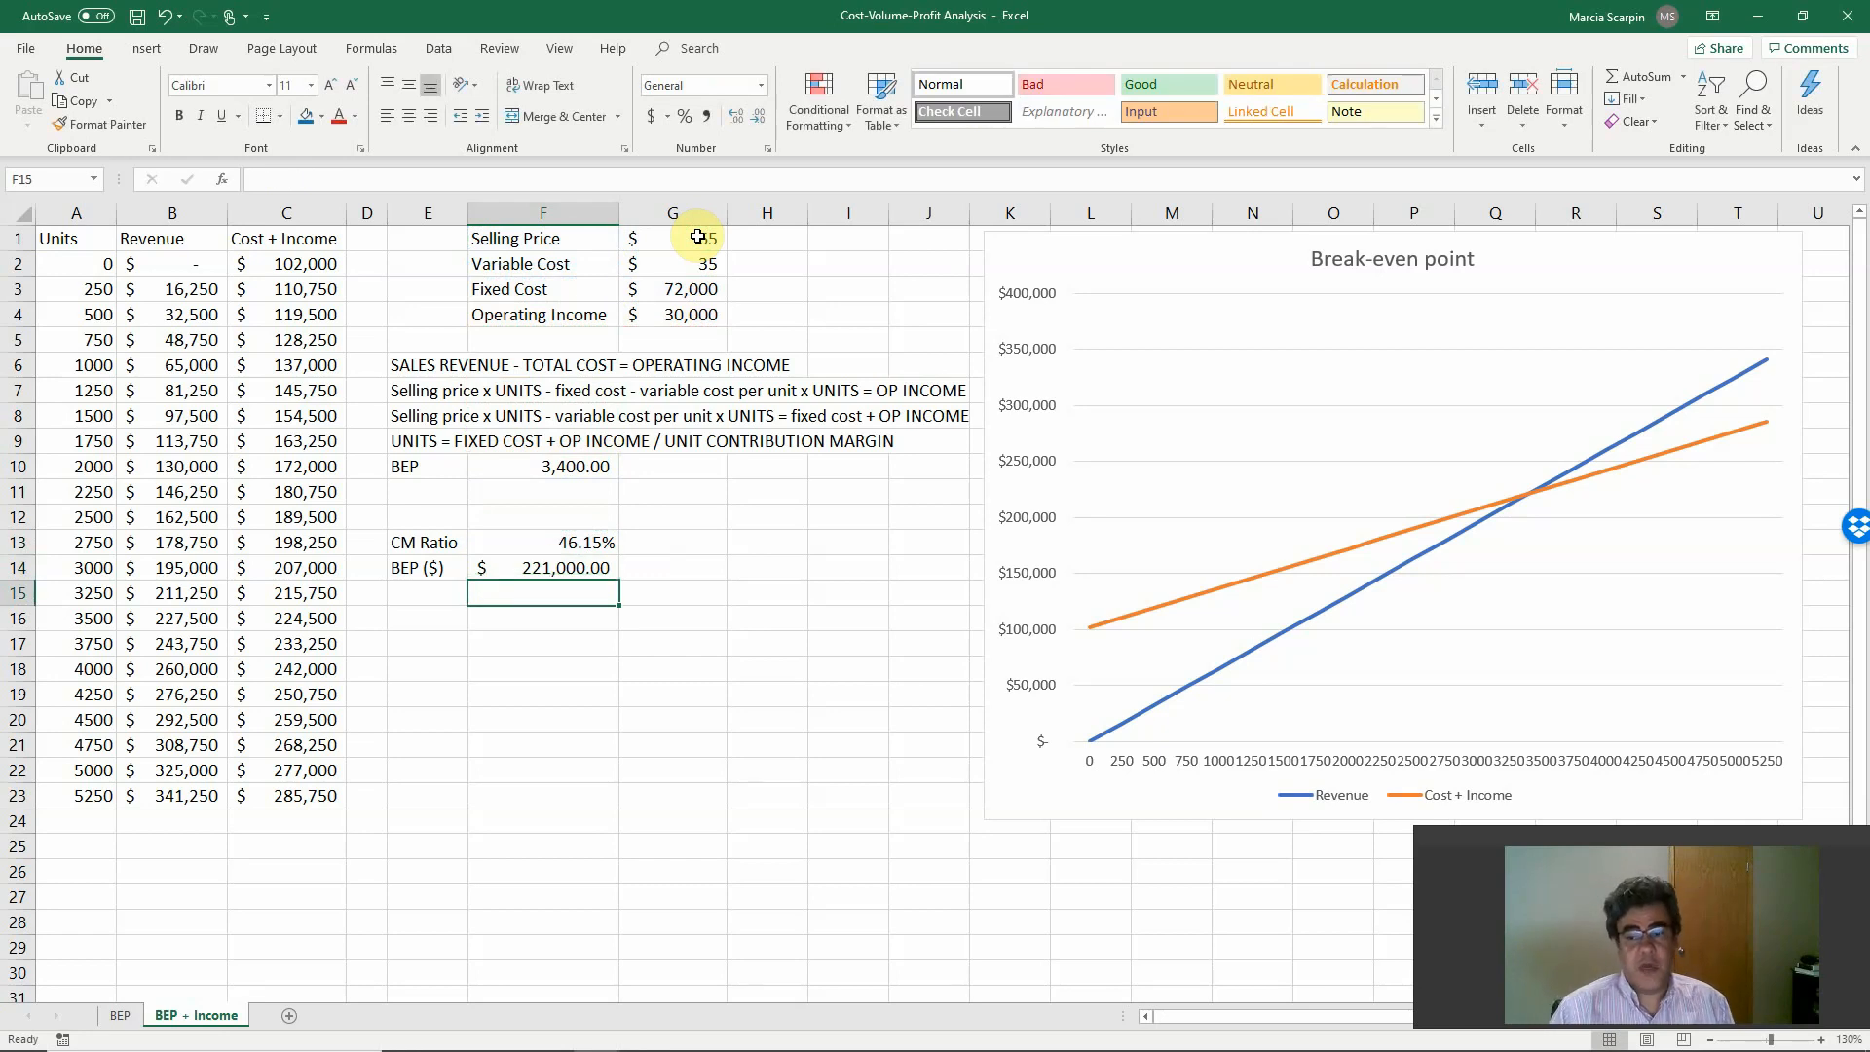
Switch to the PowerPoint slide show to review the Sensitivity Analysis slide, and return to the Excel workbook.
{"action": "key", "text": "alt+Tab"}
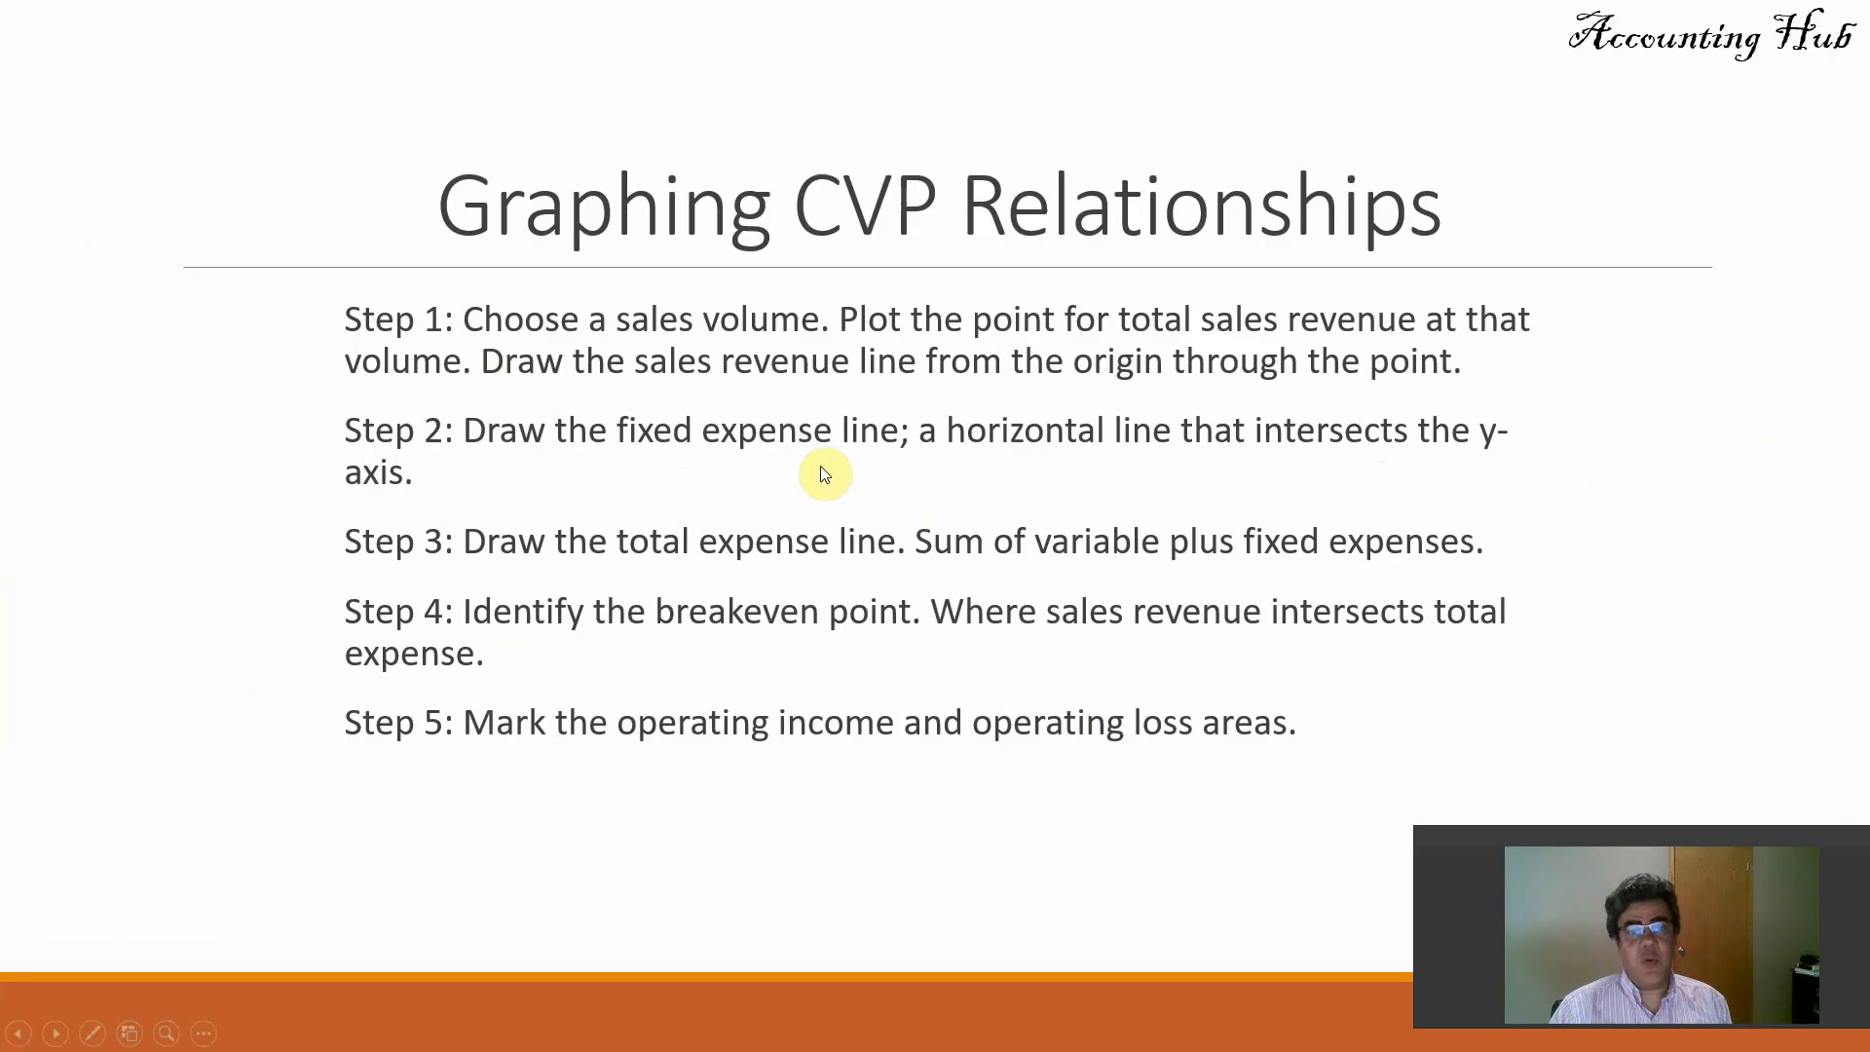
{"action": "left_click", "coordinate": [843, 475]}
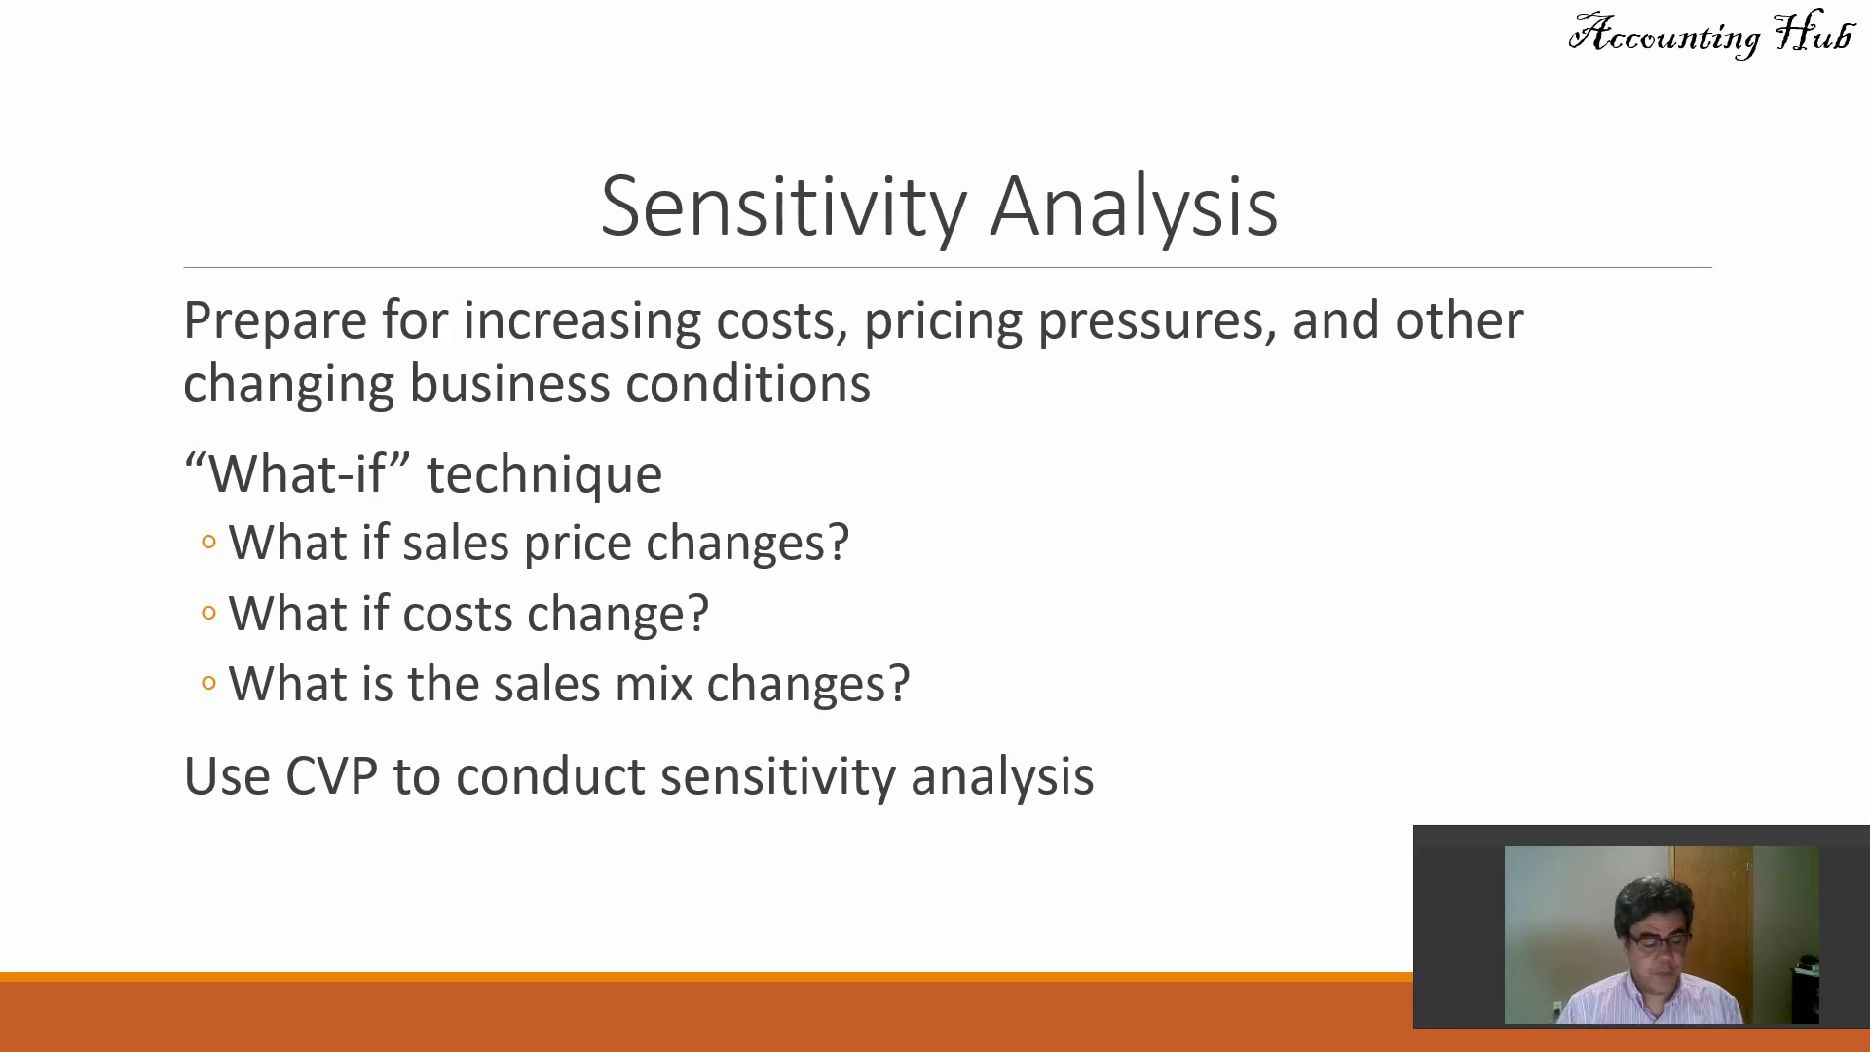
{"action": "key", "text": "alt+Tab"}
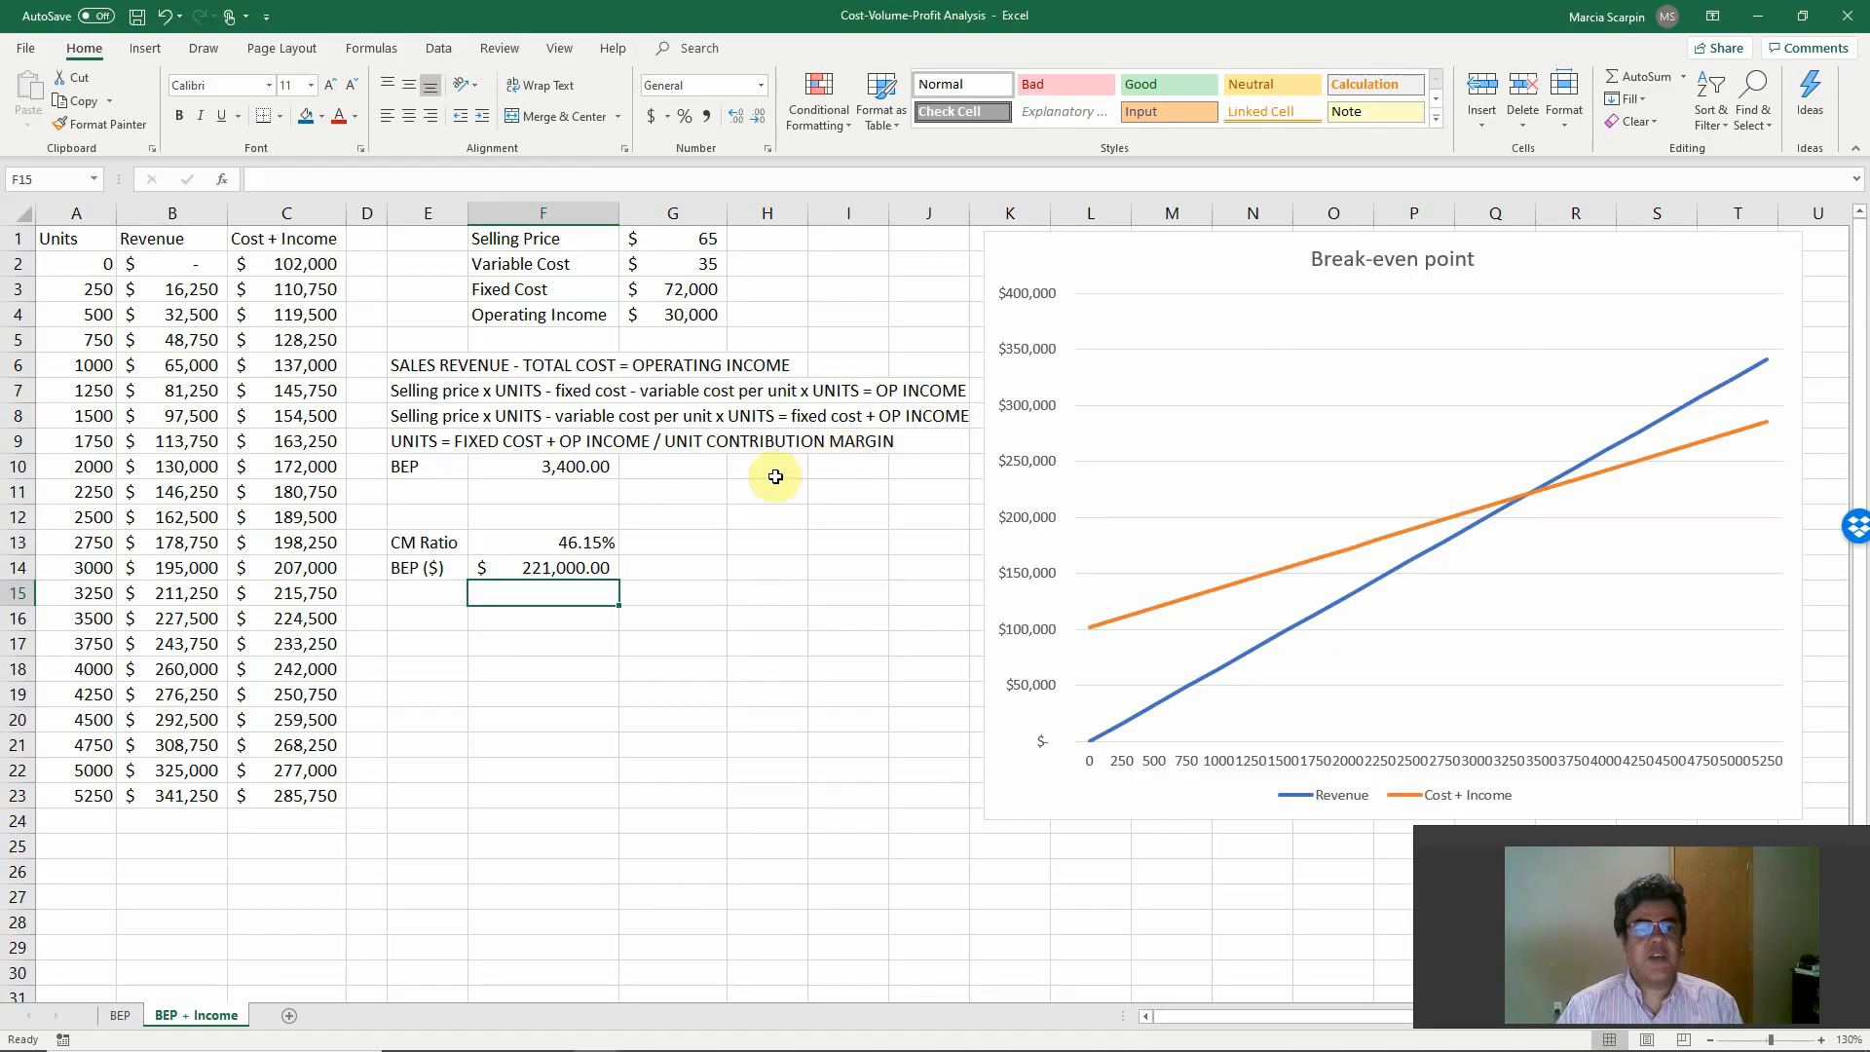
On the BEP sheet, test a selling price of 50 in G1 against the break-even chart, and undo the change.
{"action": "left_click", "coordinate": [119, 1015]}
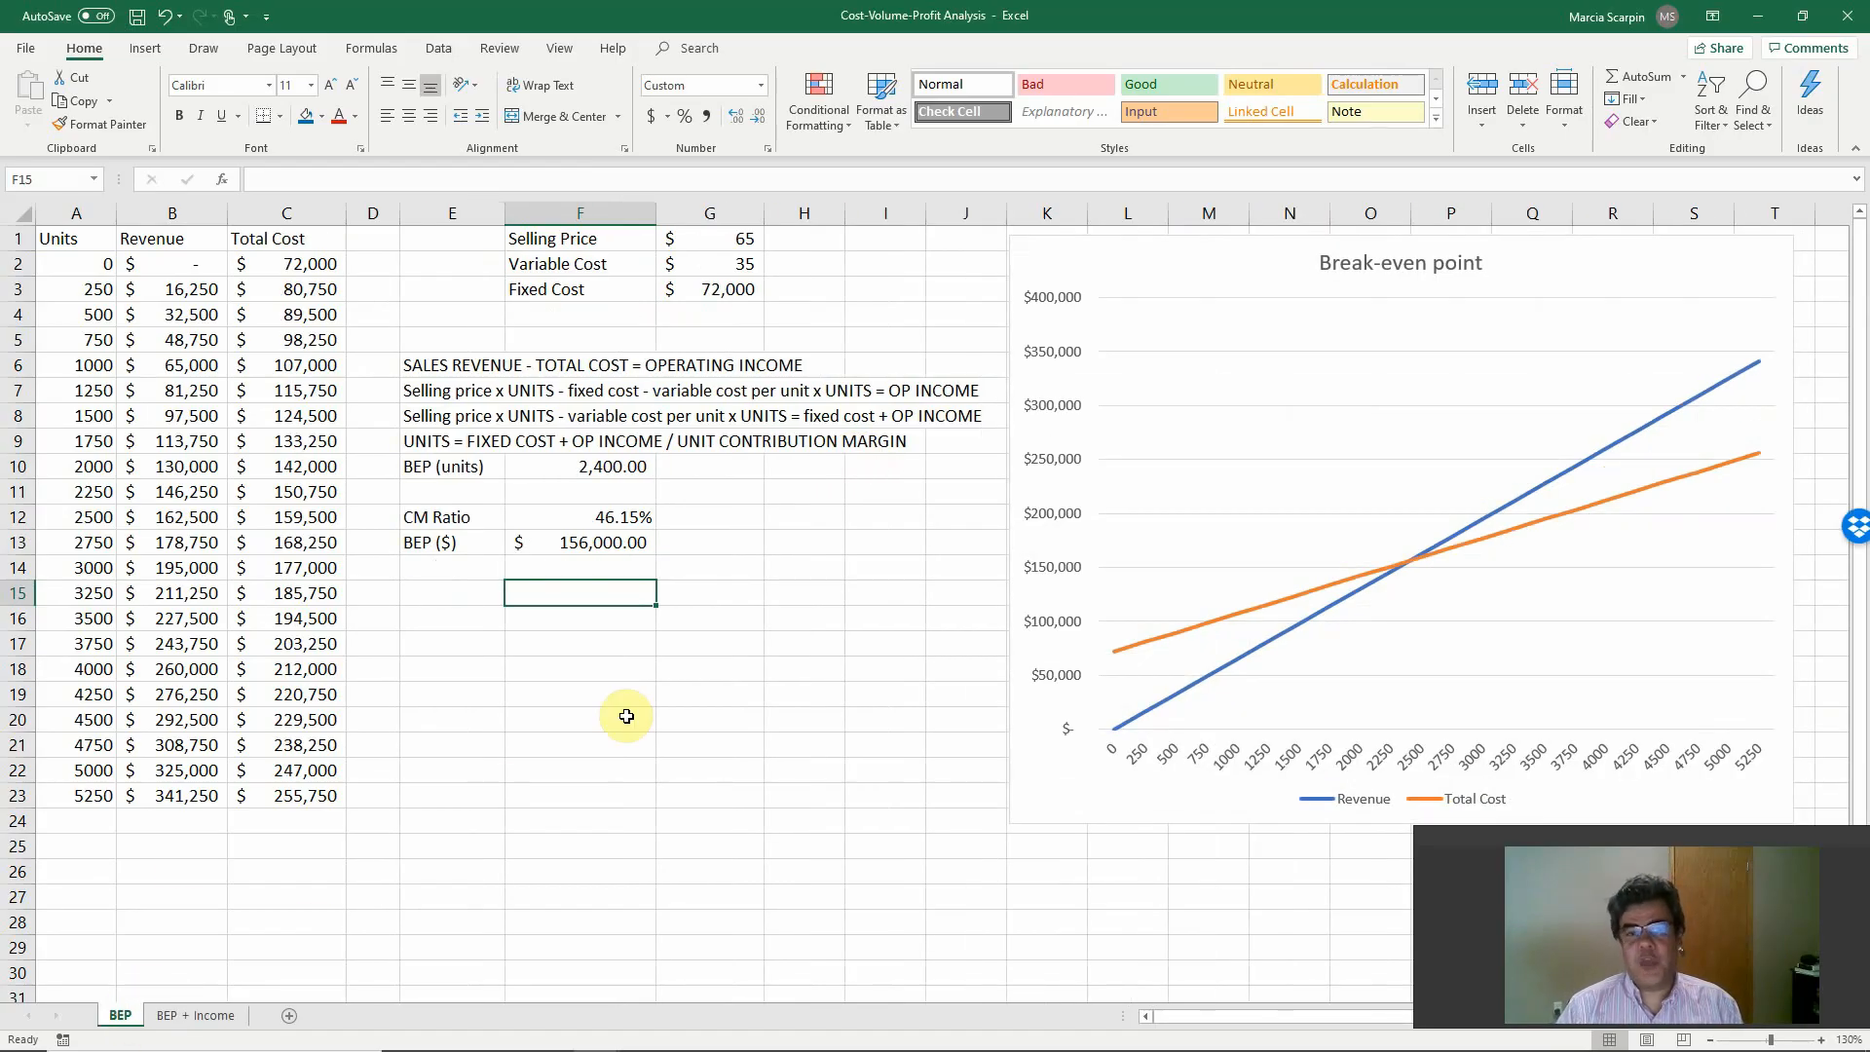
{"action": "left_click", "coordinate": [726, 249]}
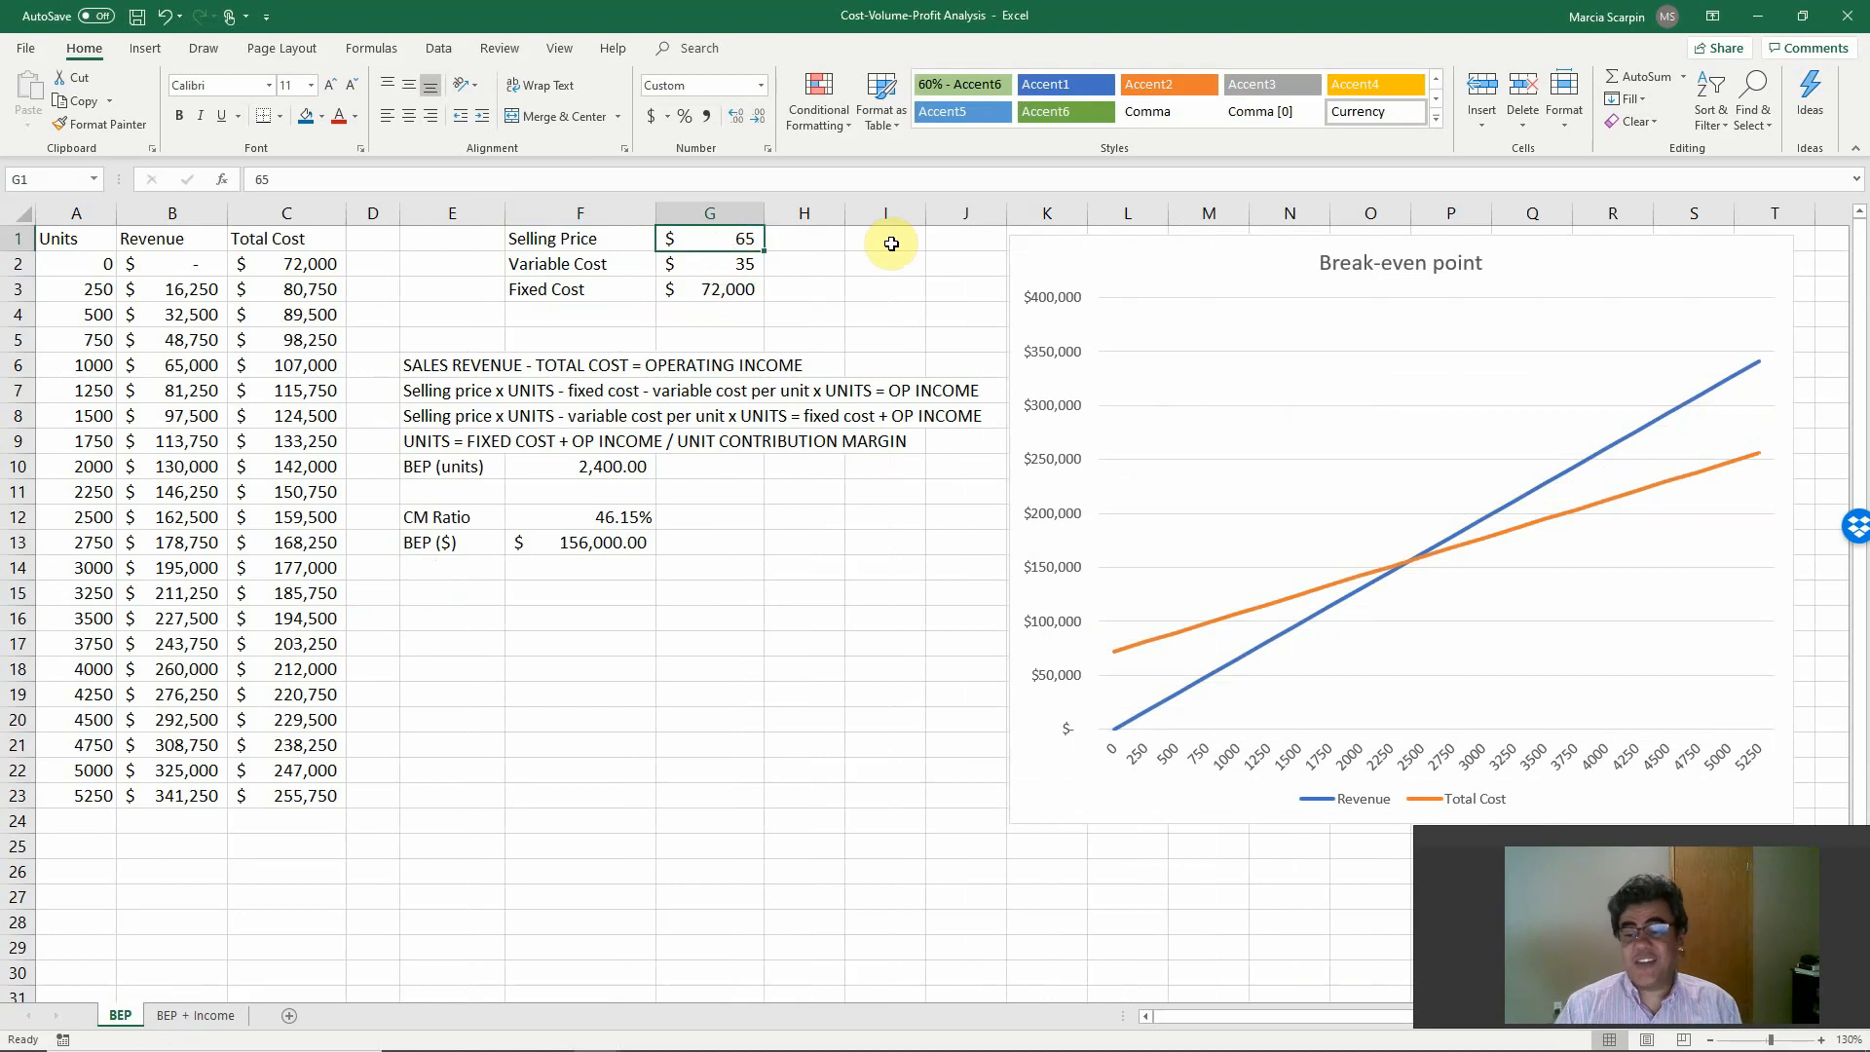
{"action": "type", "text": "50"}
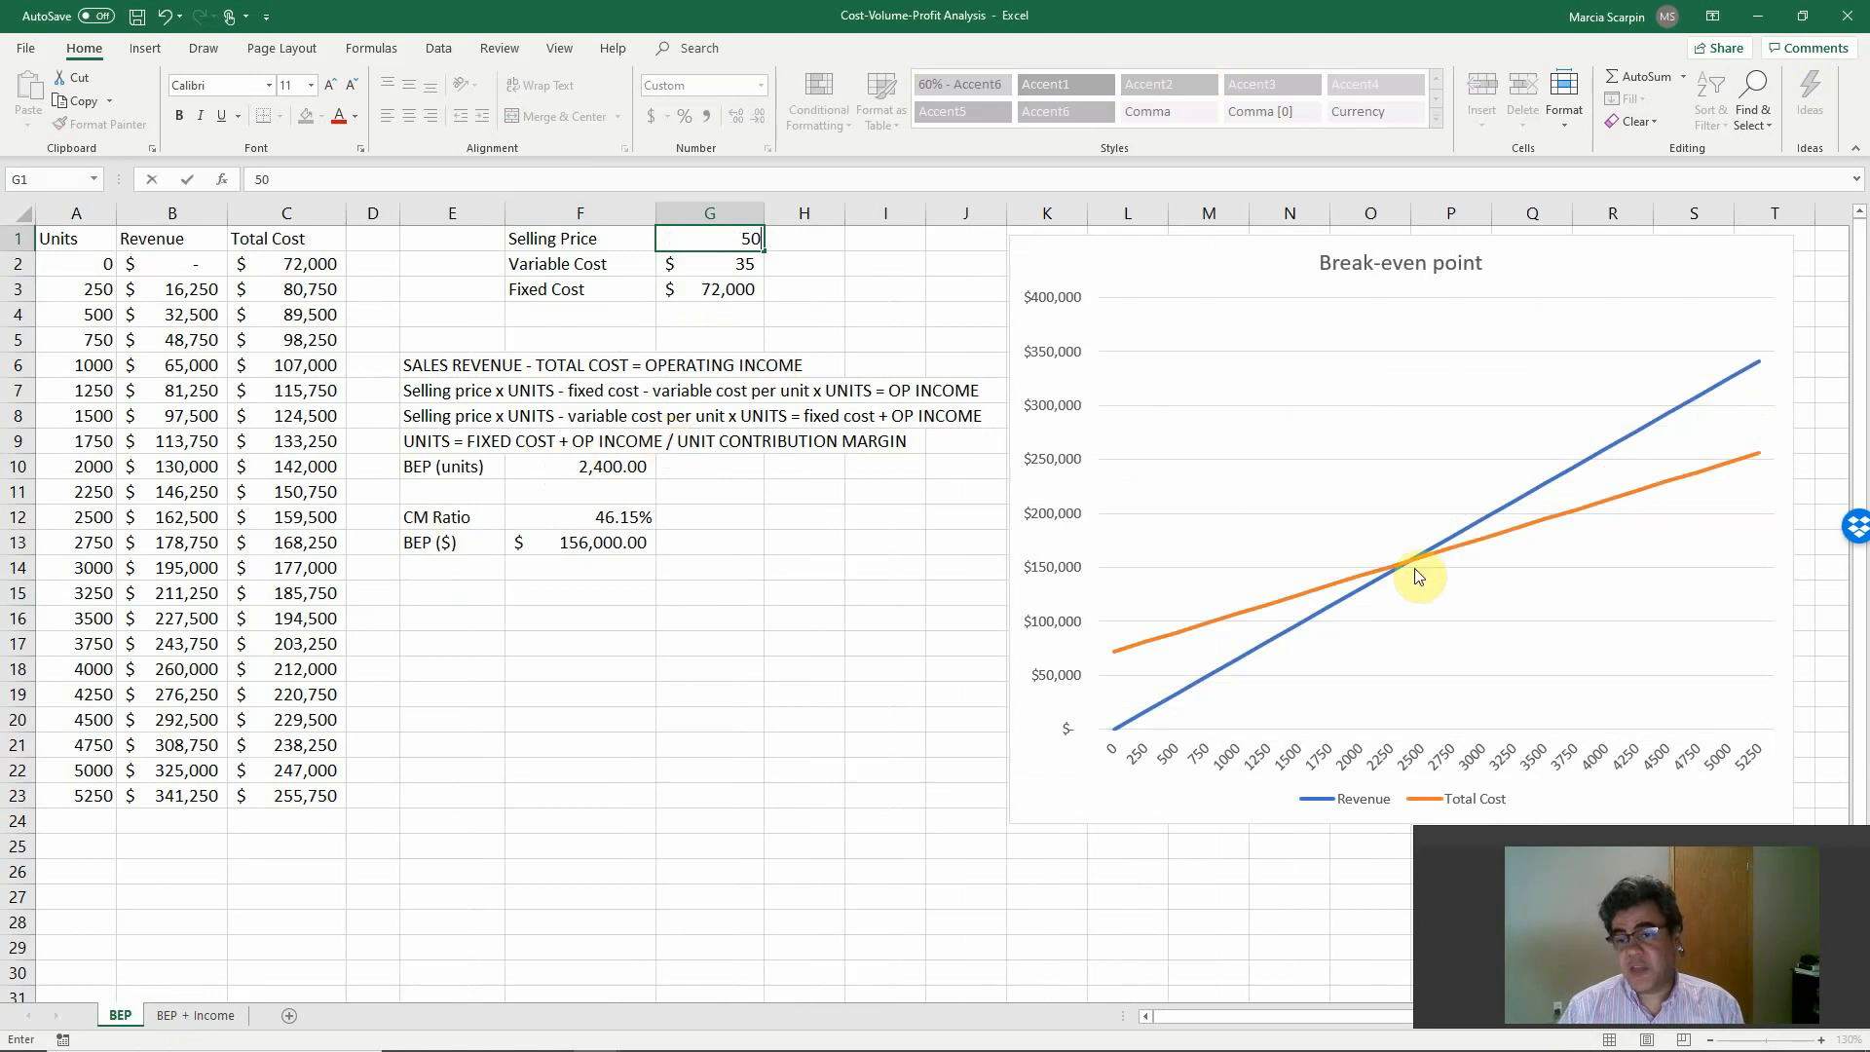
{"action": "mouse_move", "coordinate": [1401, 567]}
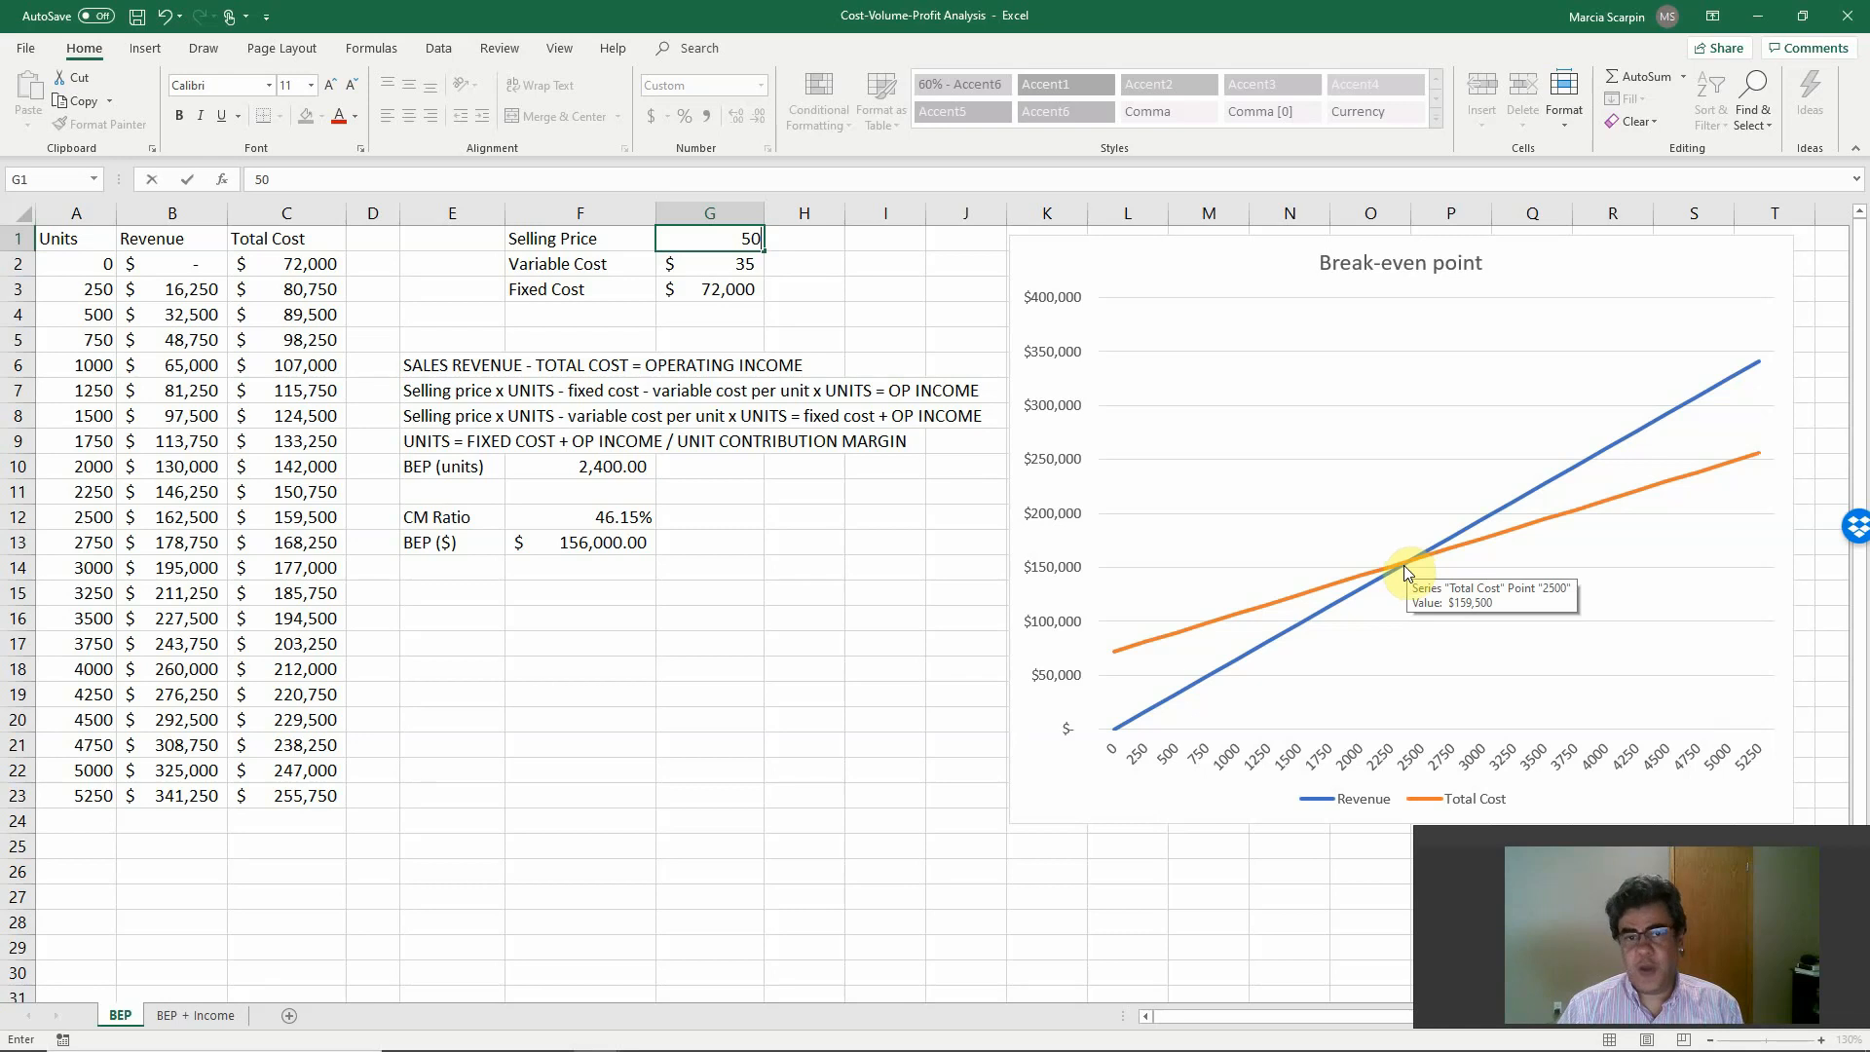
{"action": "key", "text": "Return"}
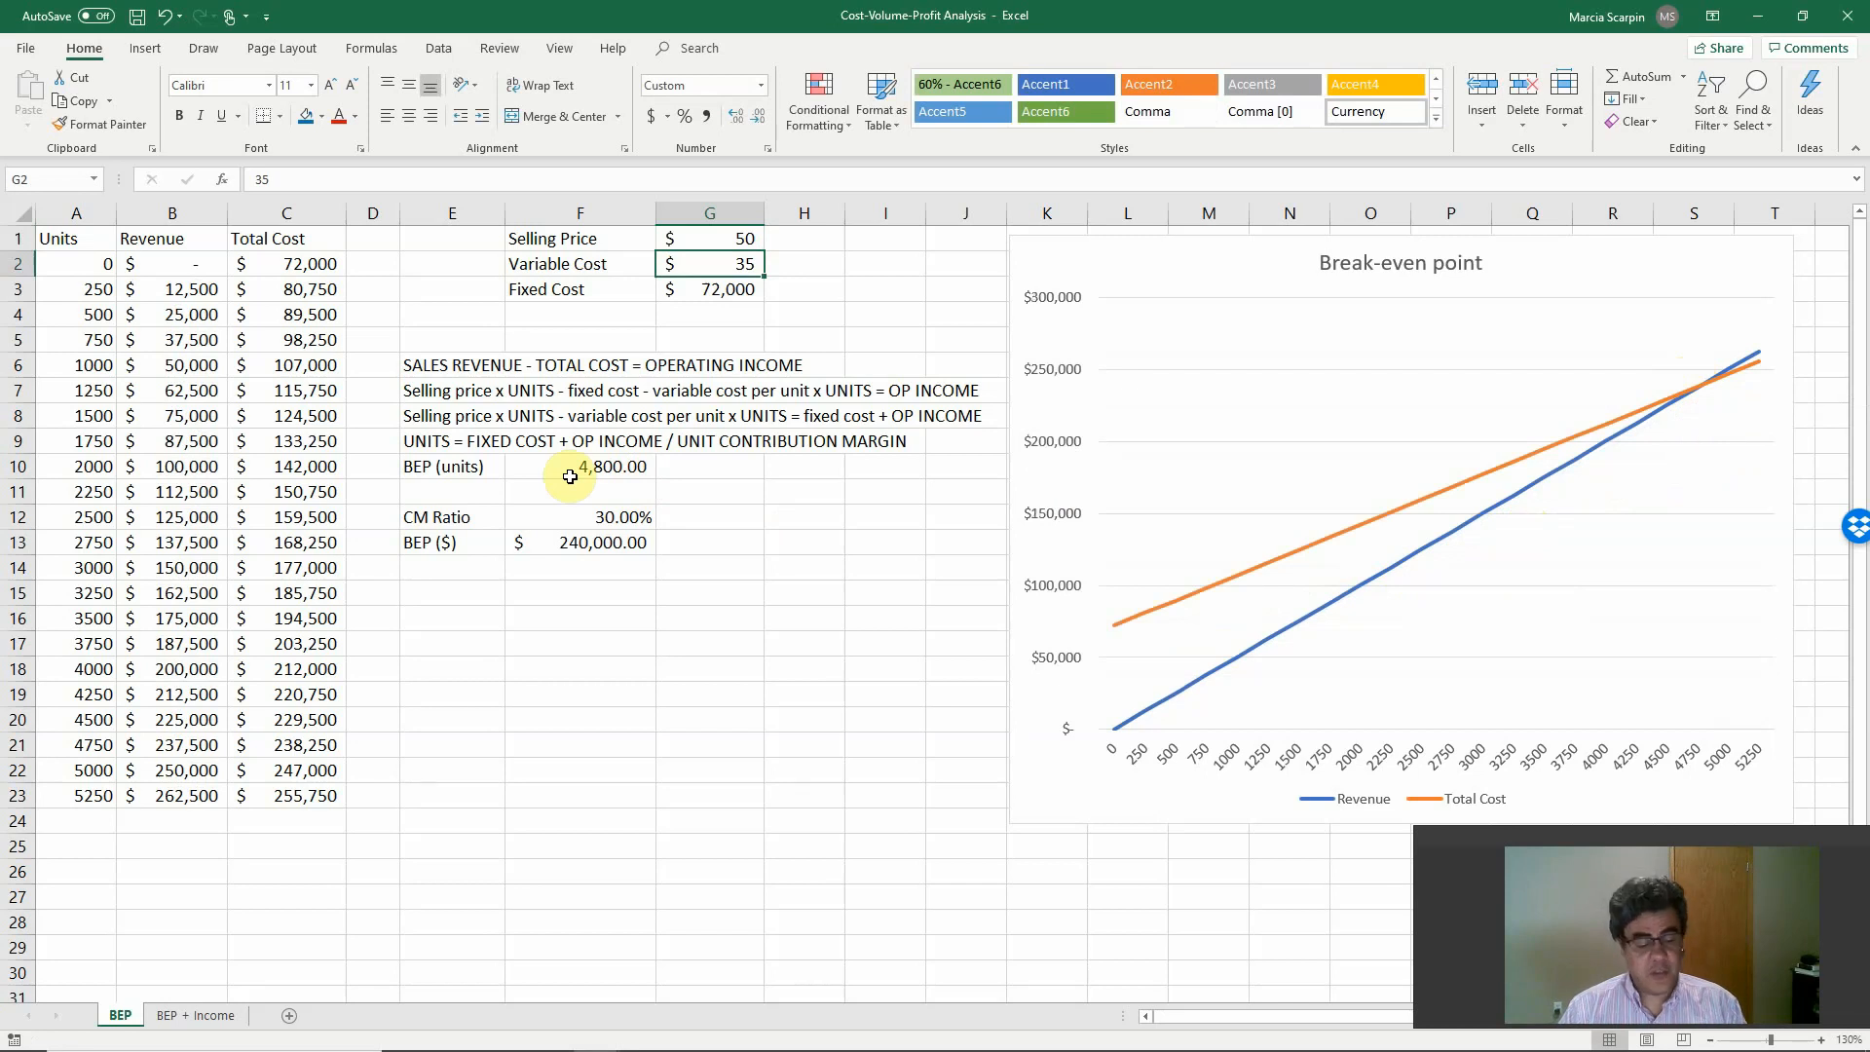
{"action": "key", "text": "ctrl+z"}
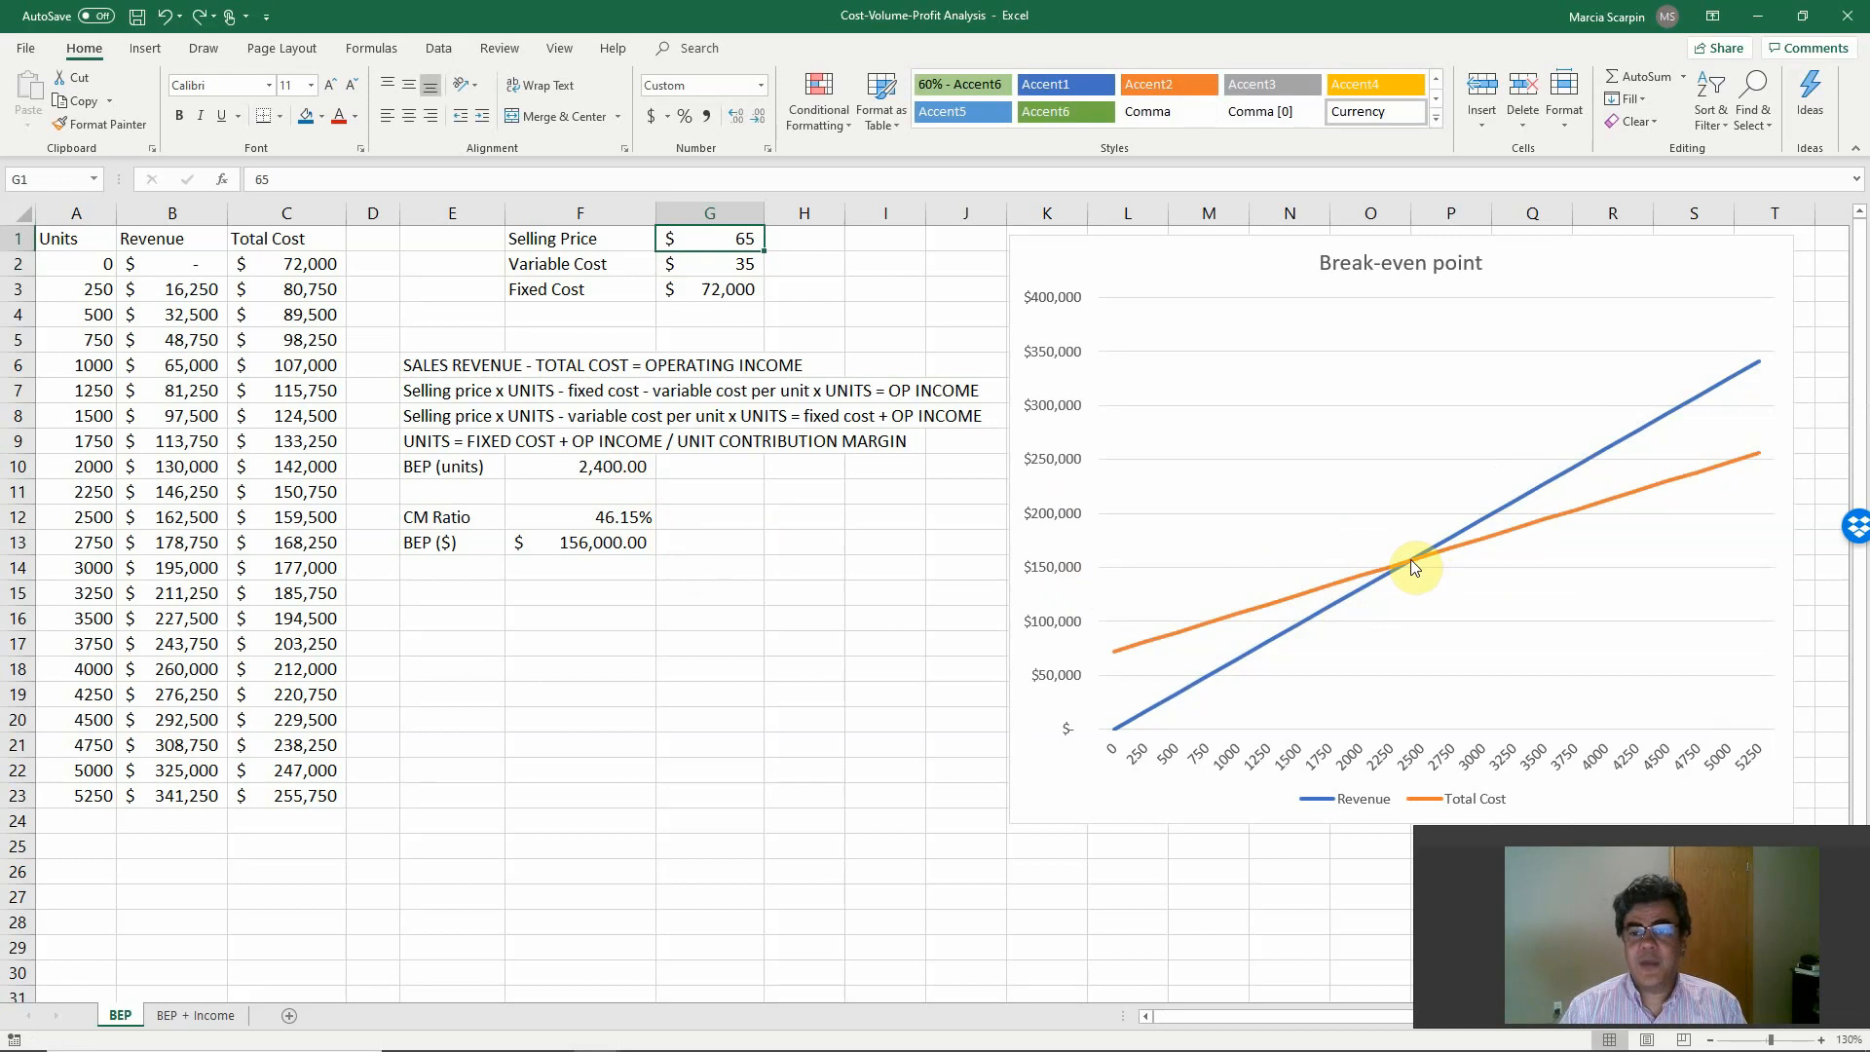
Test a selling price of 80 in G1, check the break-even intersection on the chart, and undo the change.
{"action": "mouse_move", "coordinate": [1409, 559]}
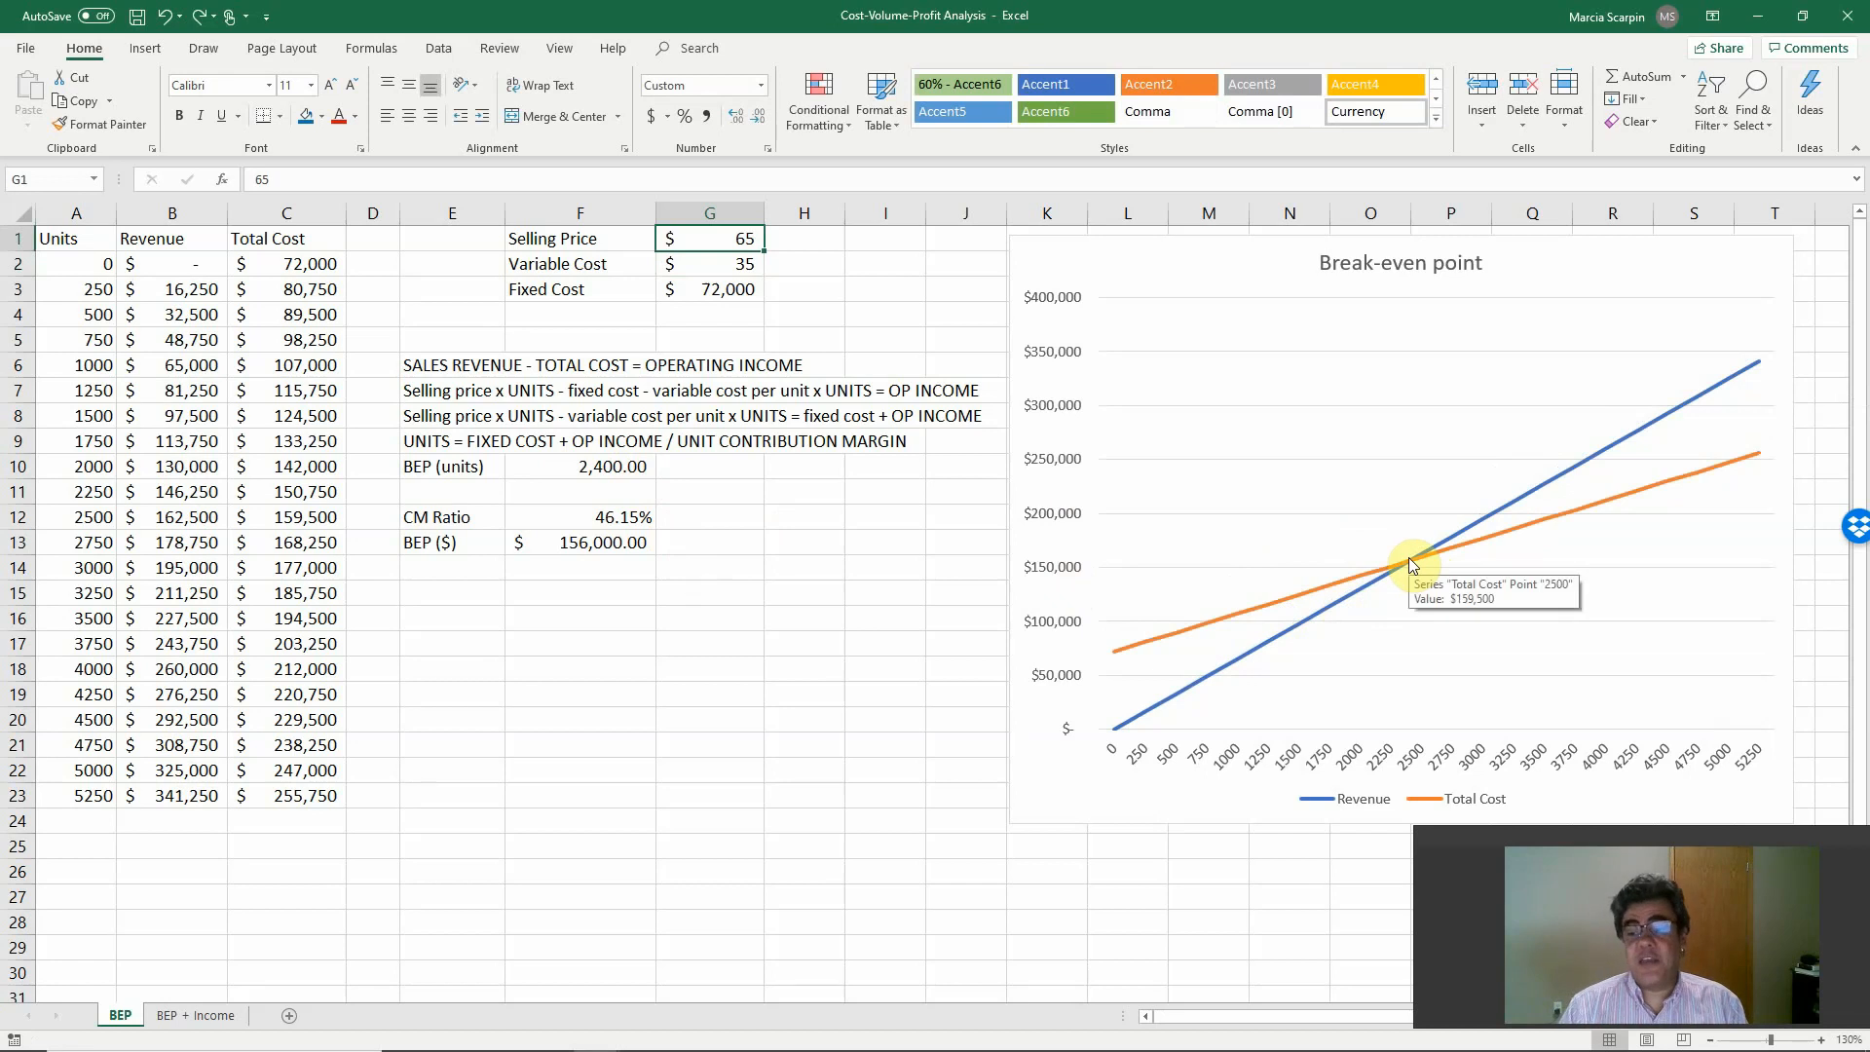
{"action": "type", "text": "50"}
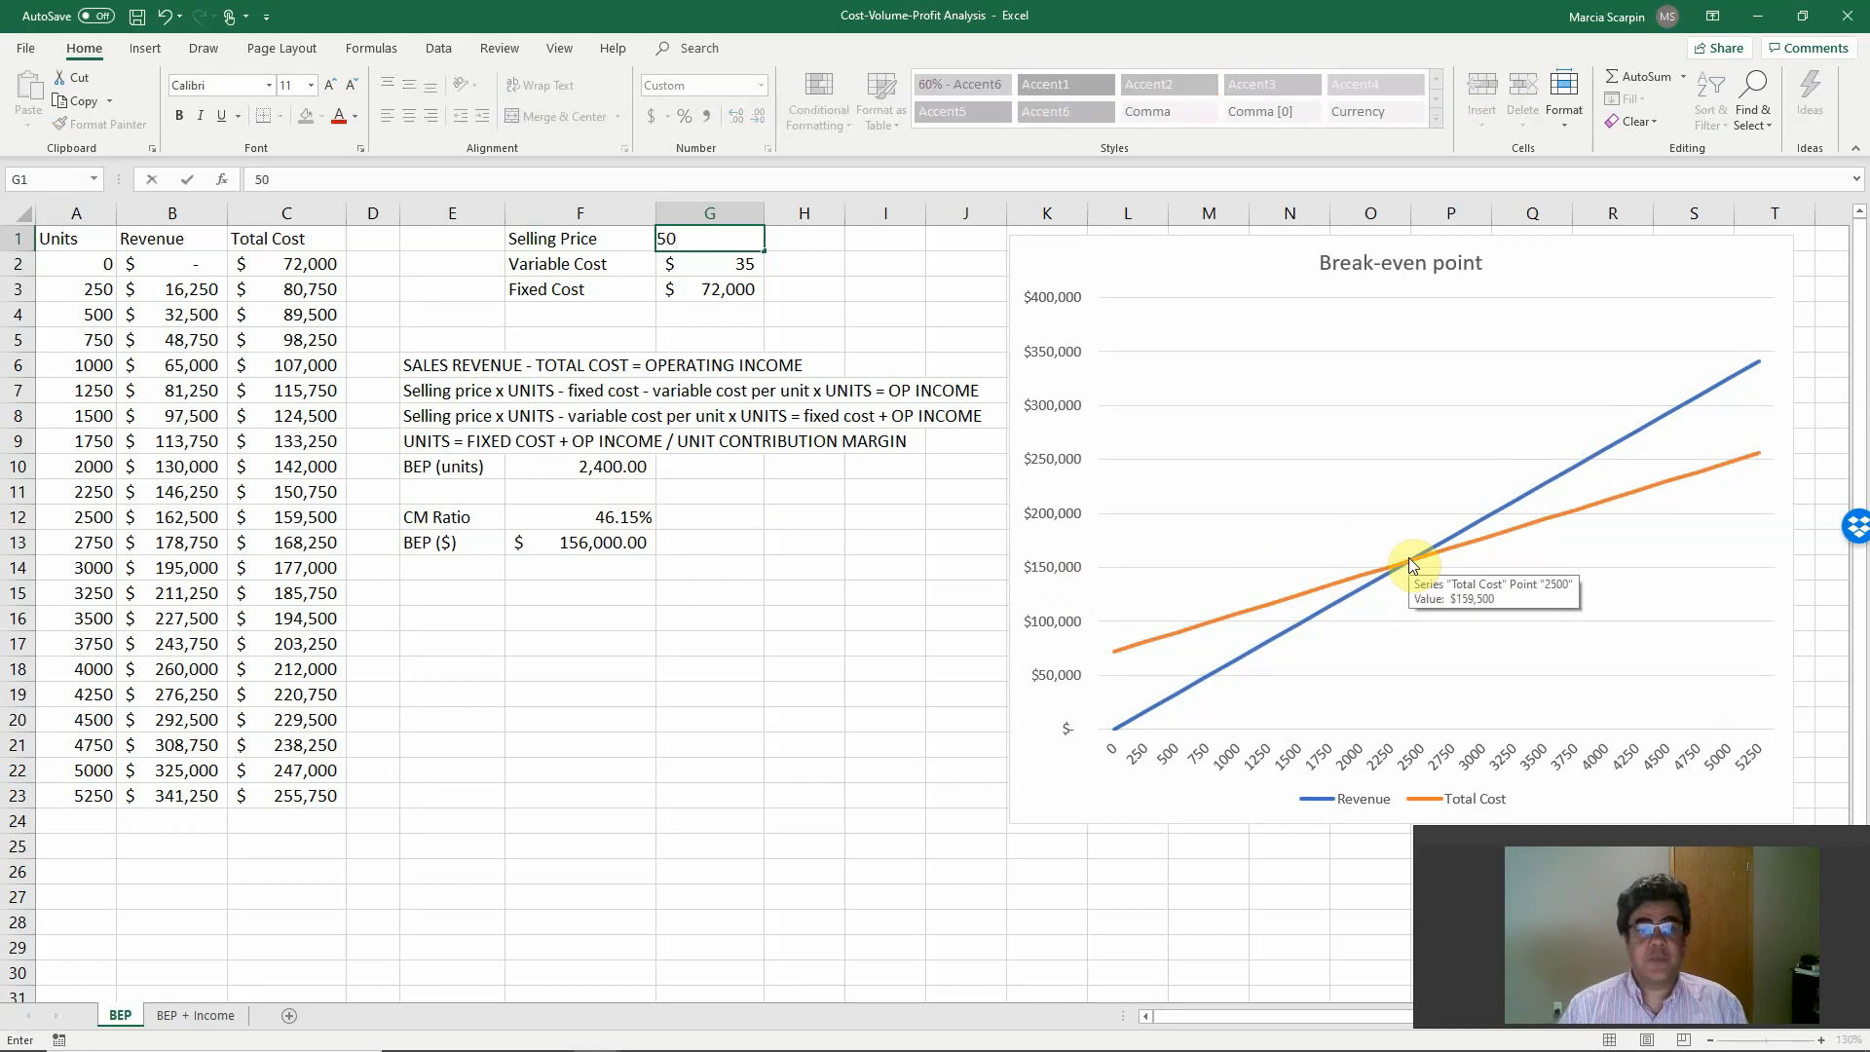
{"action": "key", "text": "BackSpace"}
{"action": "key", "text": "BackSpace"}
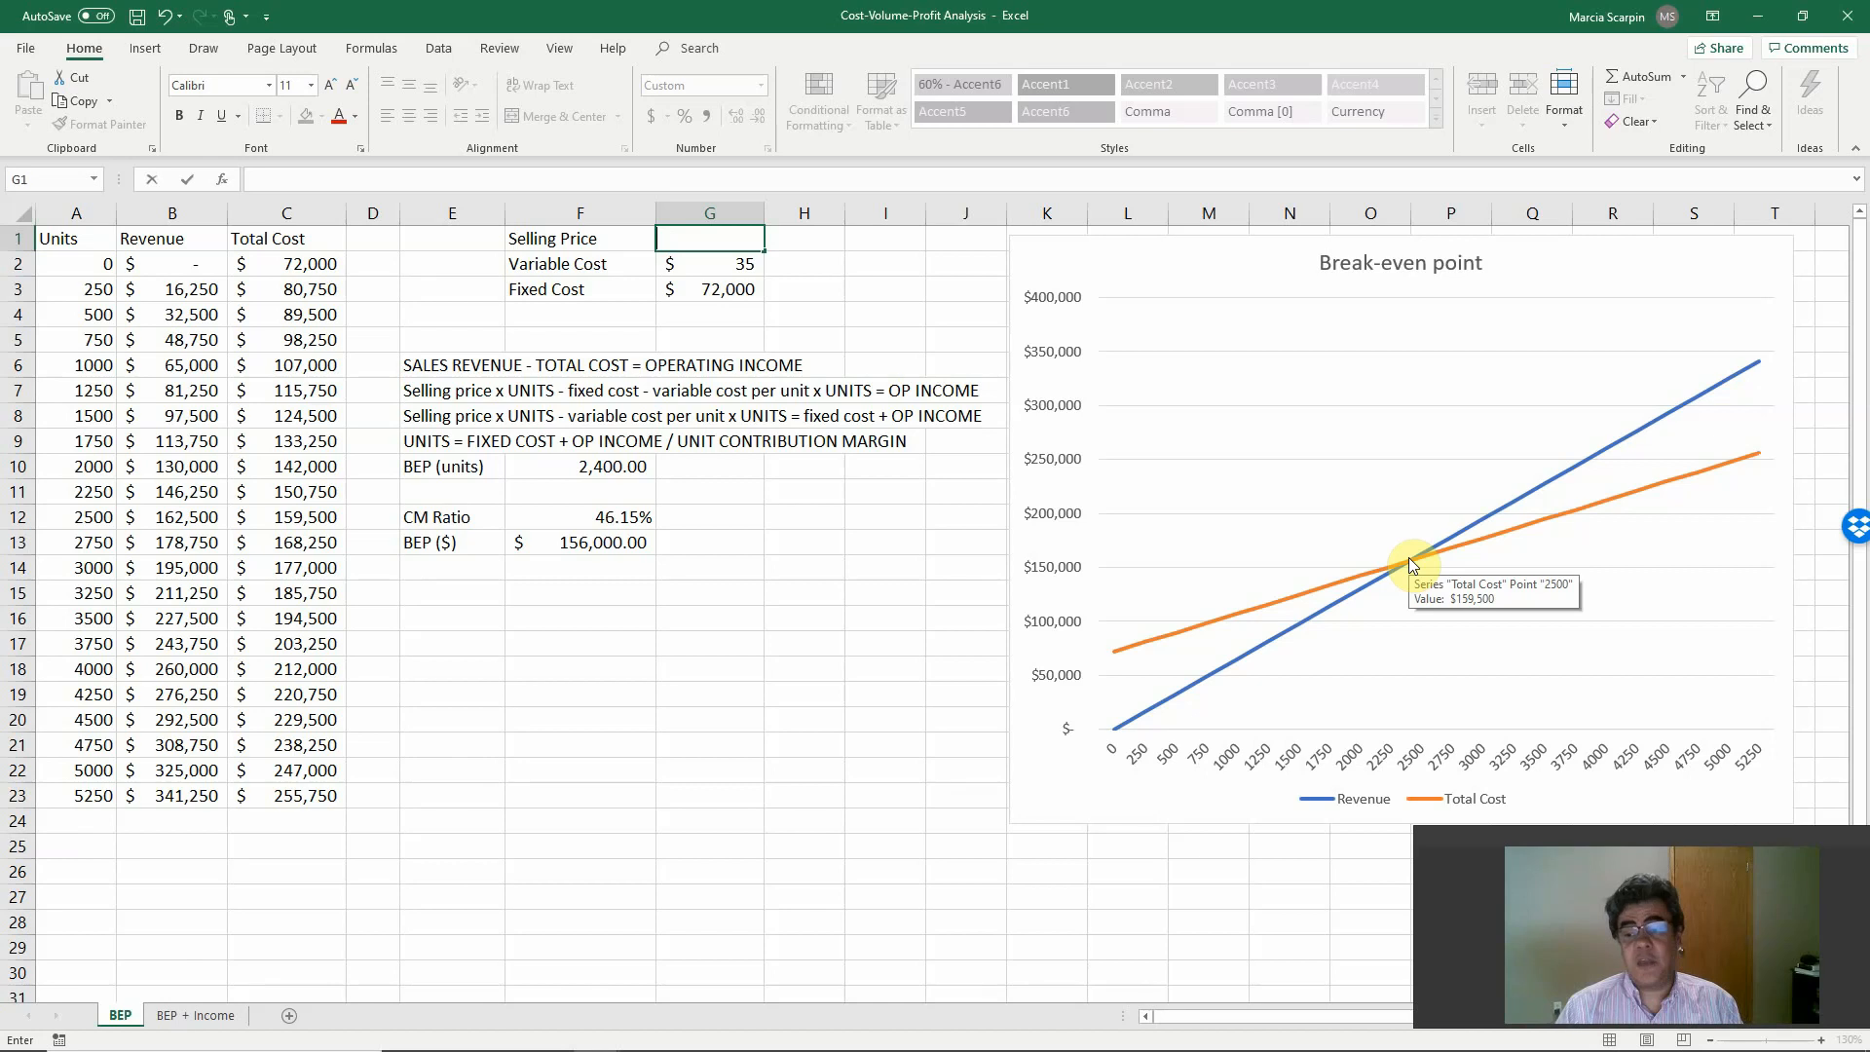
{"action": "type", "text": "80"}
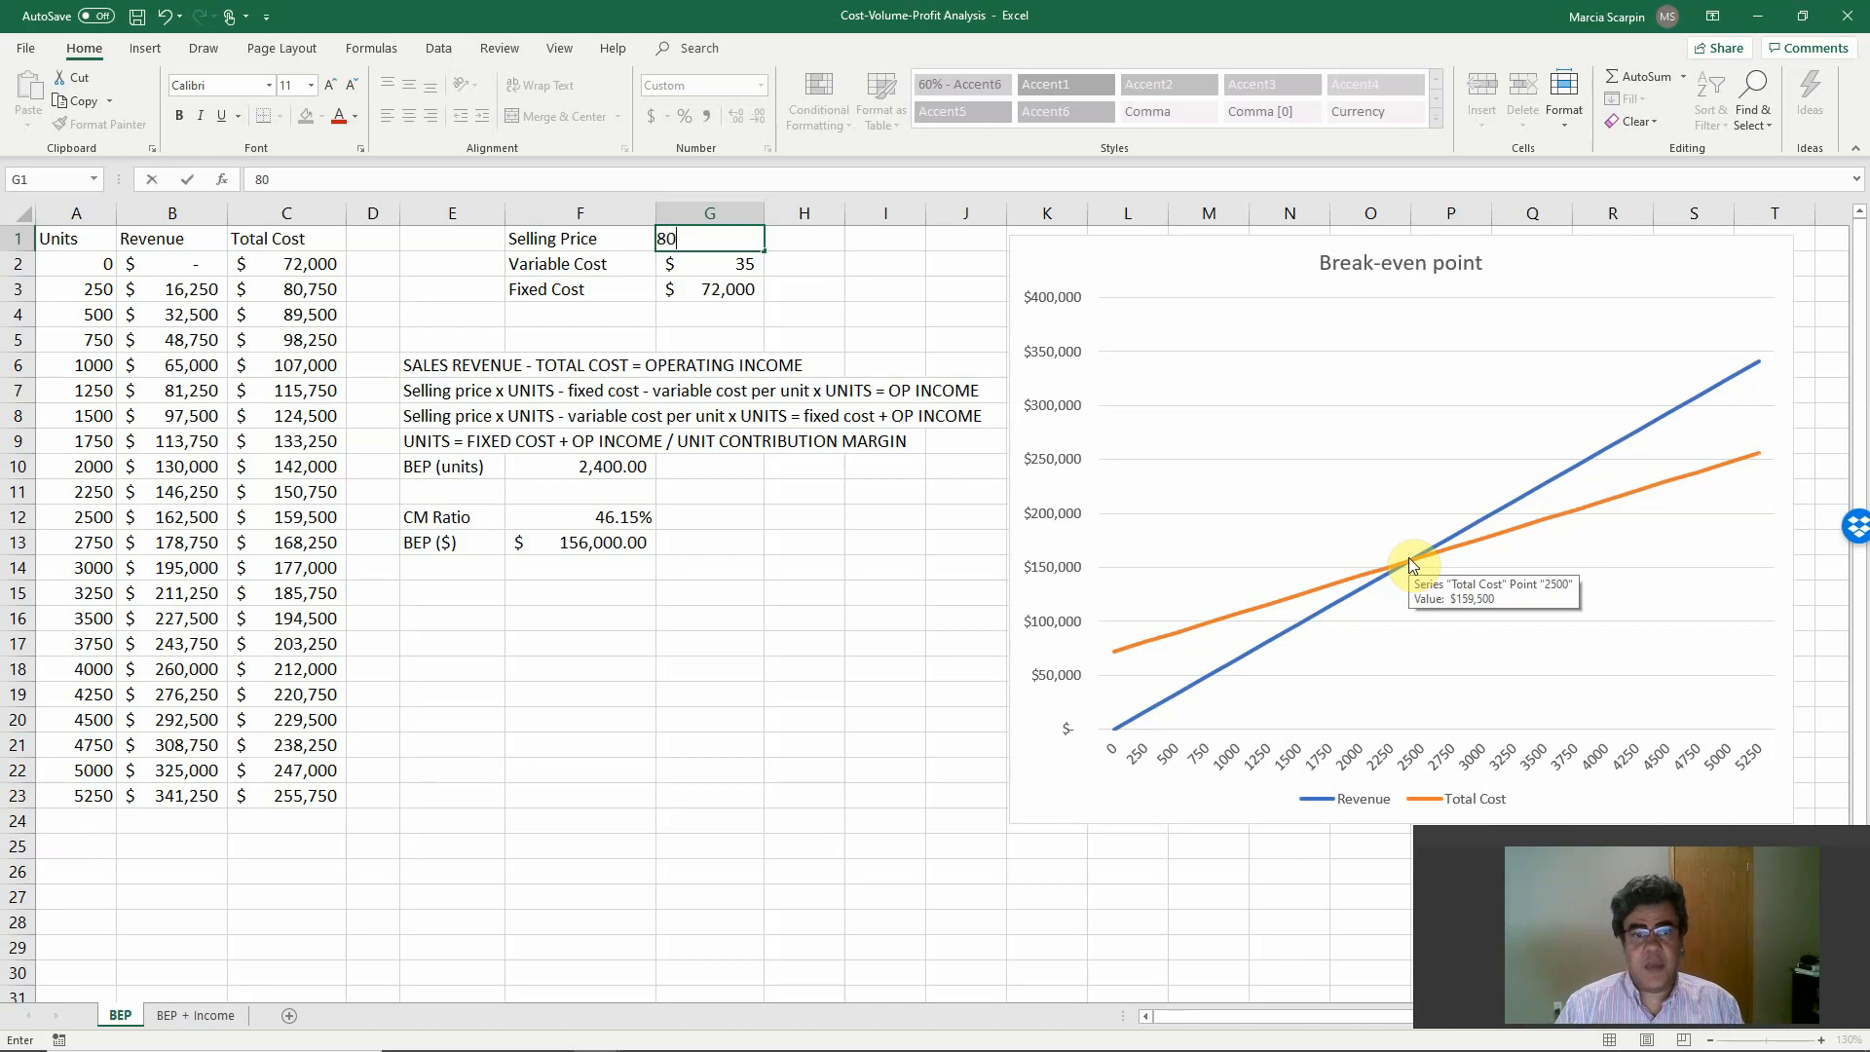
{"action": "key", "text": "Return"}
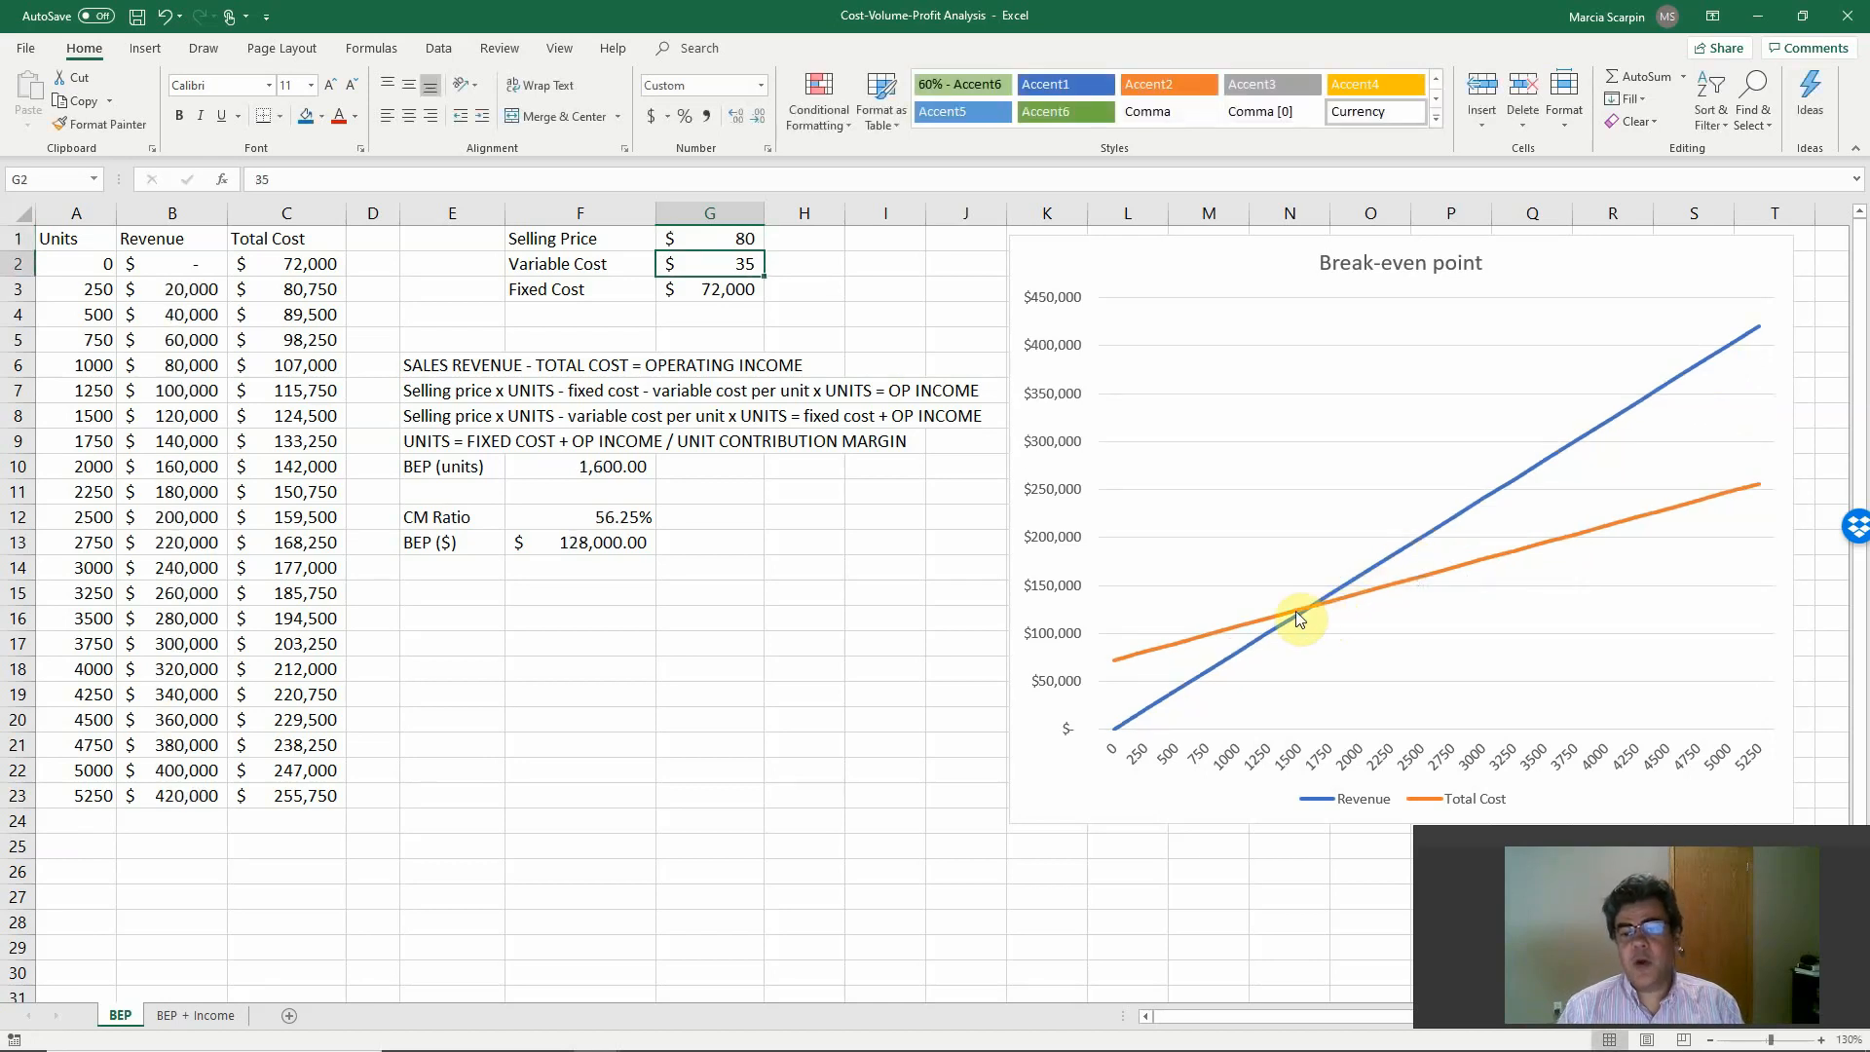
{"action": "mouse_move", "coordinate": [1309, 611]}
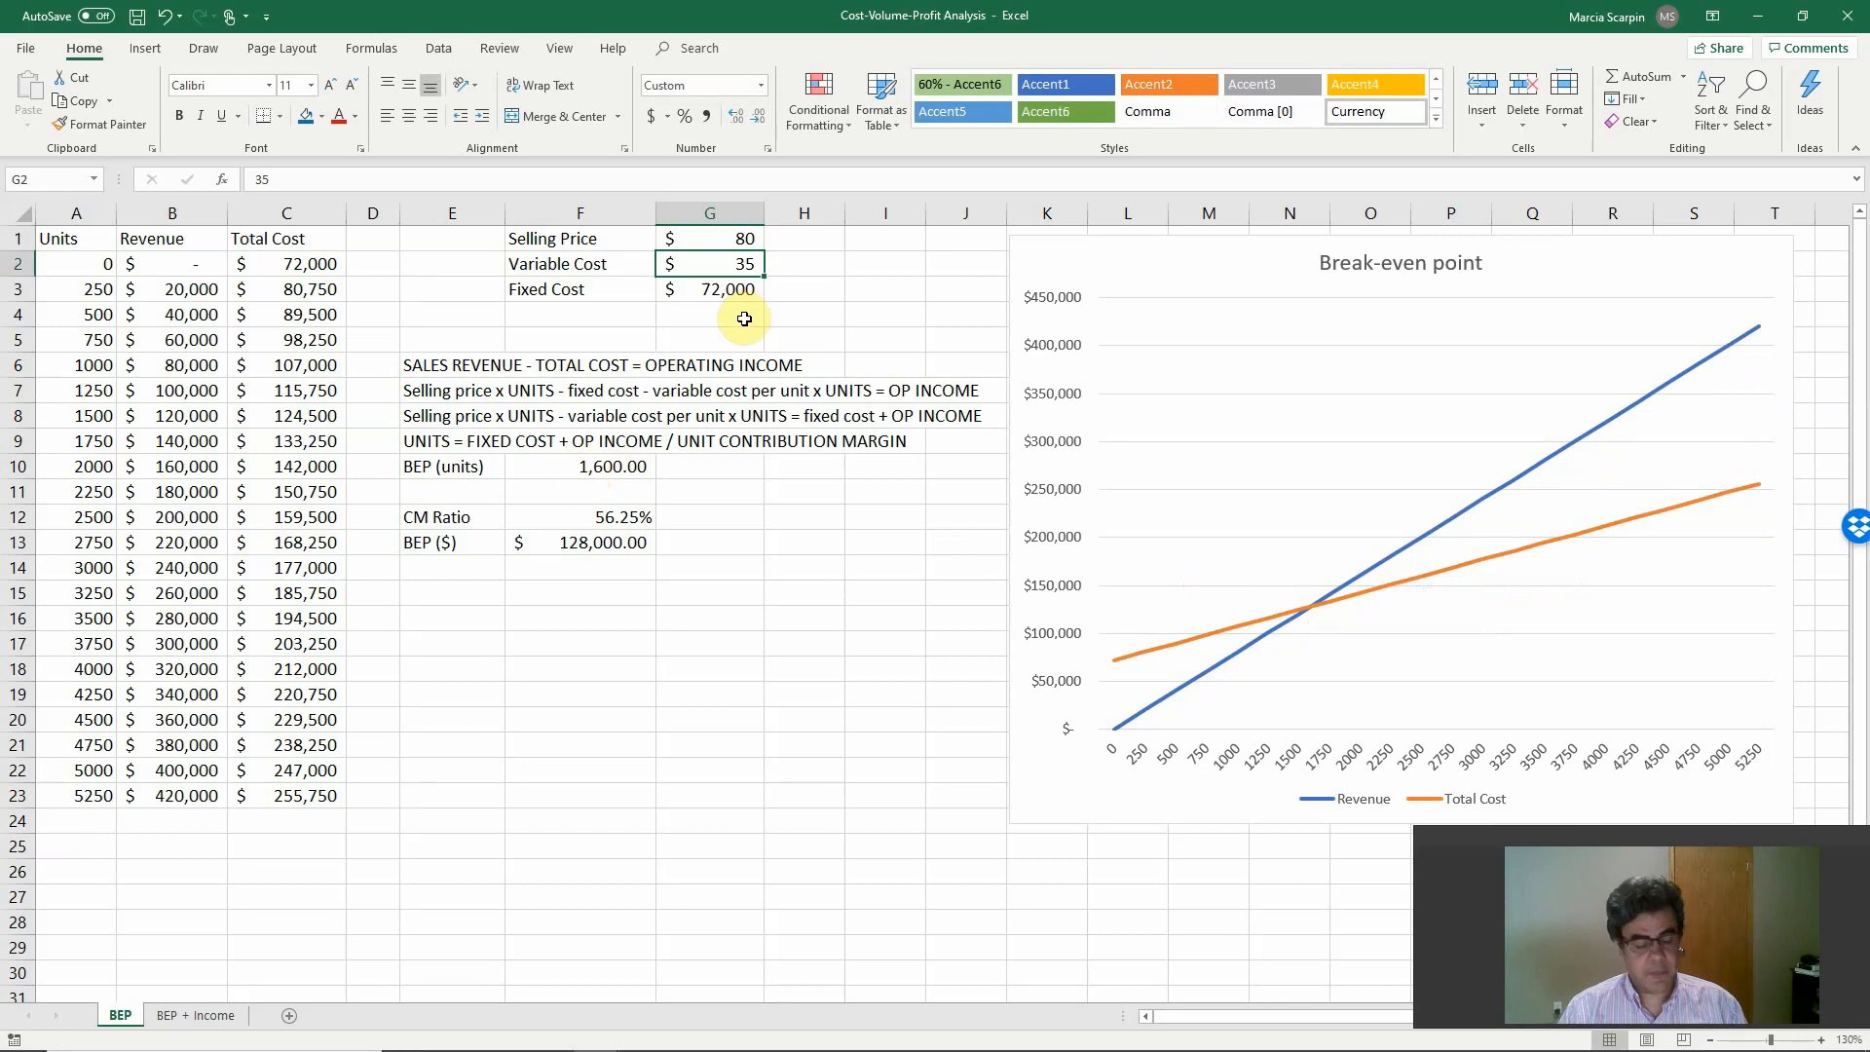
{"action": "key", "text": "ctrl+z"}
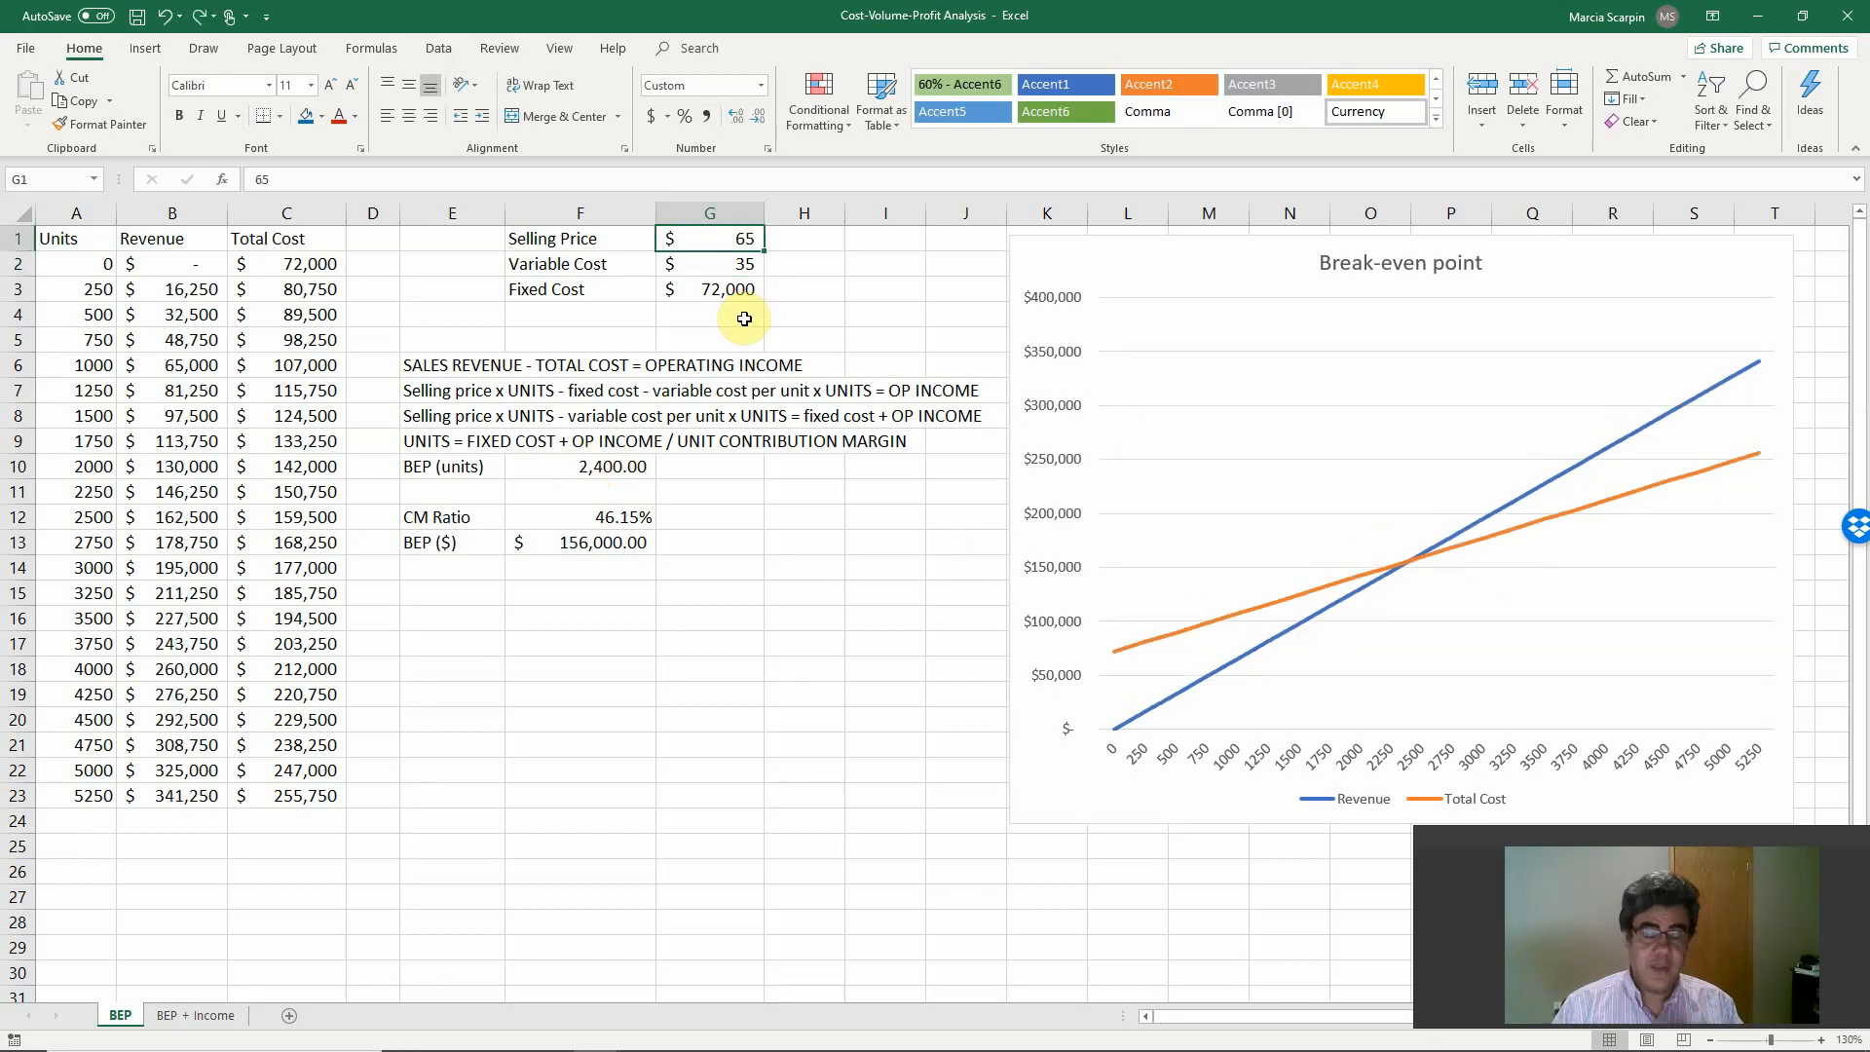
Test a variable cost of 42 in G2, check the break-even intersection on the chart, and restore the cost to 35.
{"action": "key", "text": "Down"}
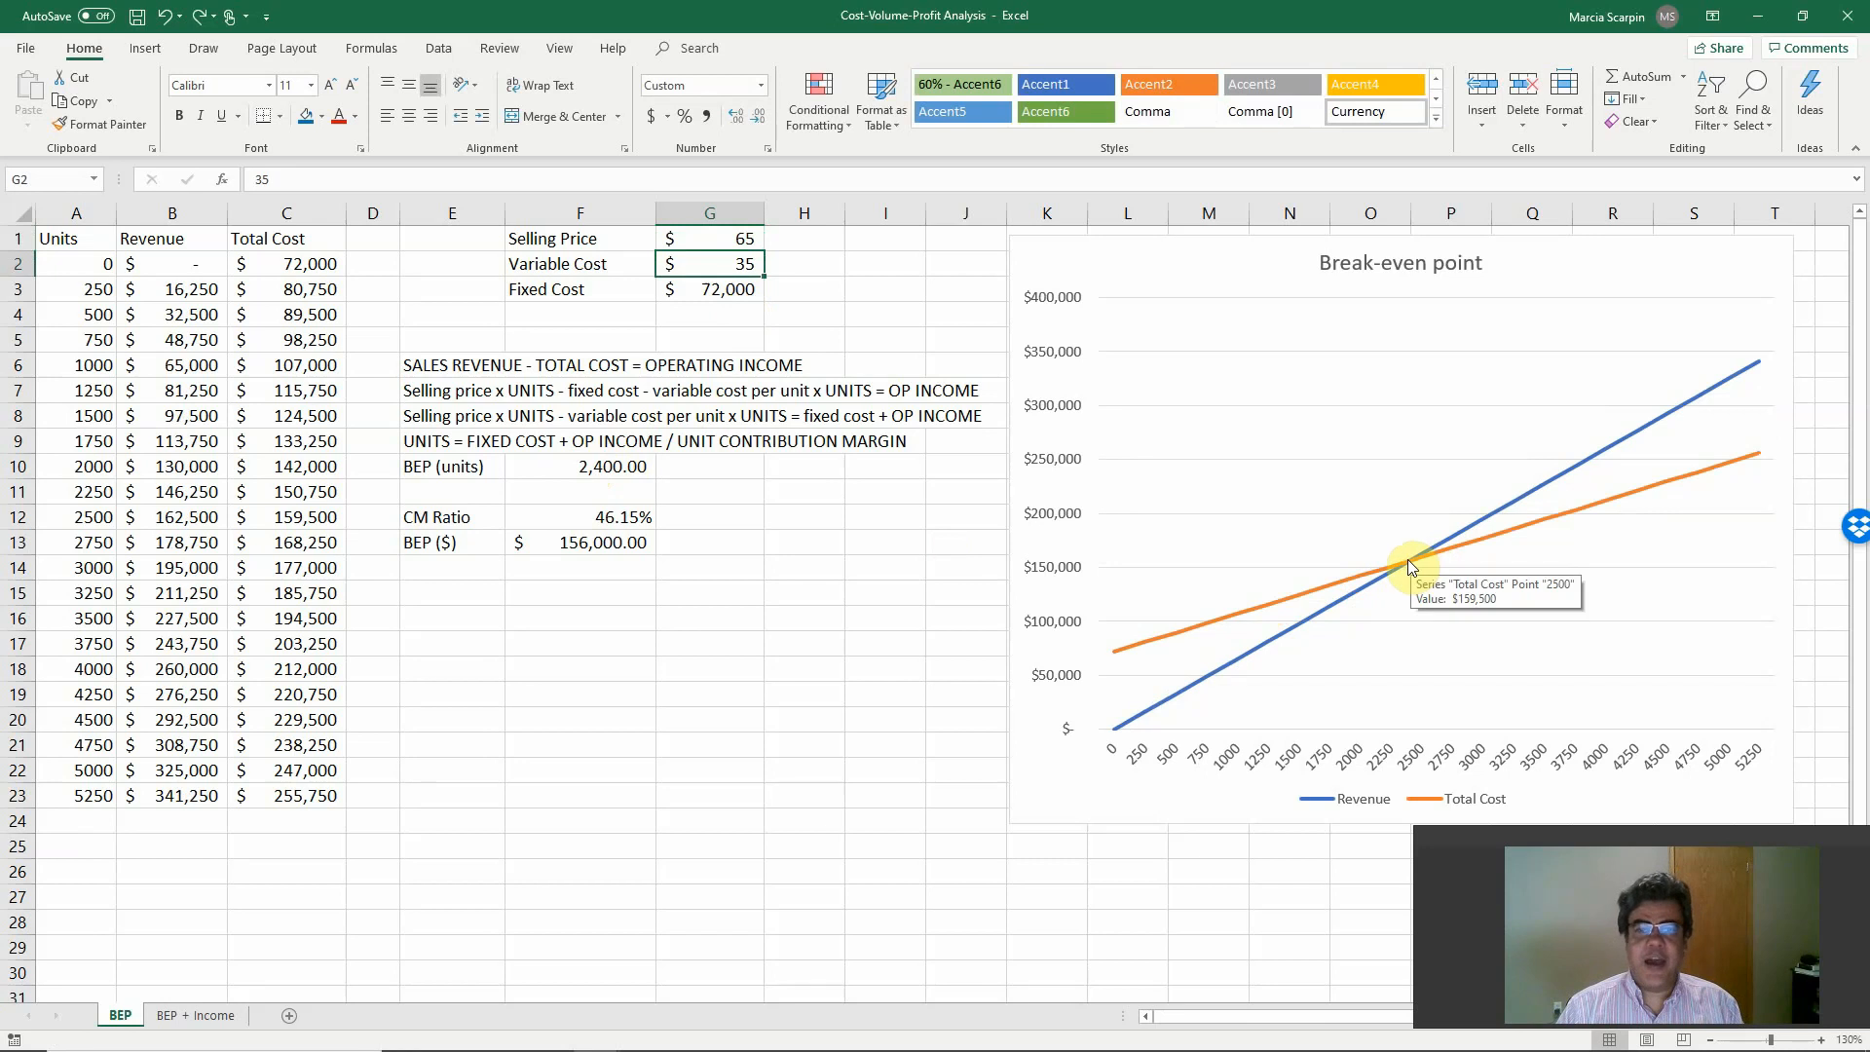
{"action": "type", "text": "42"}
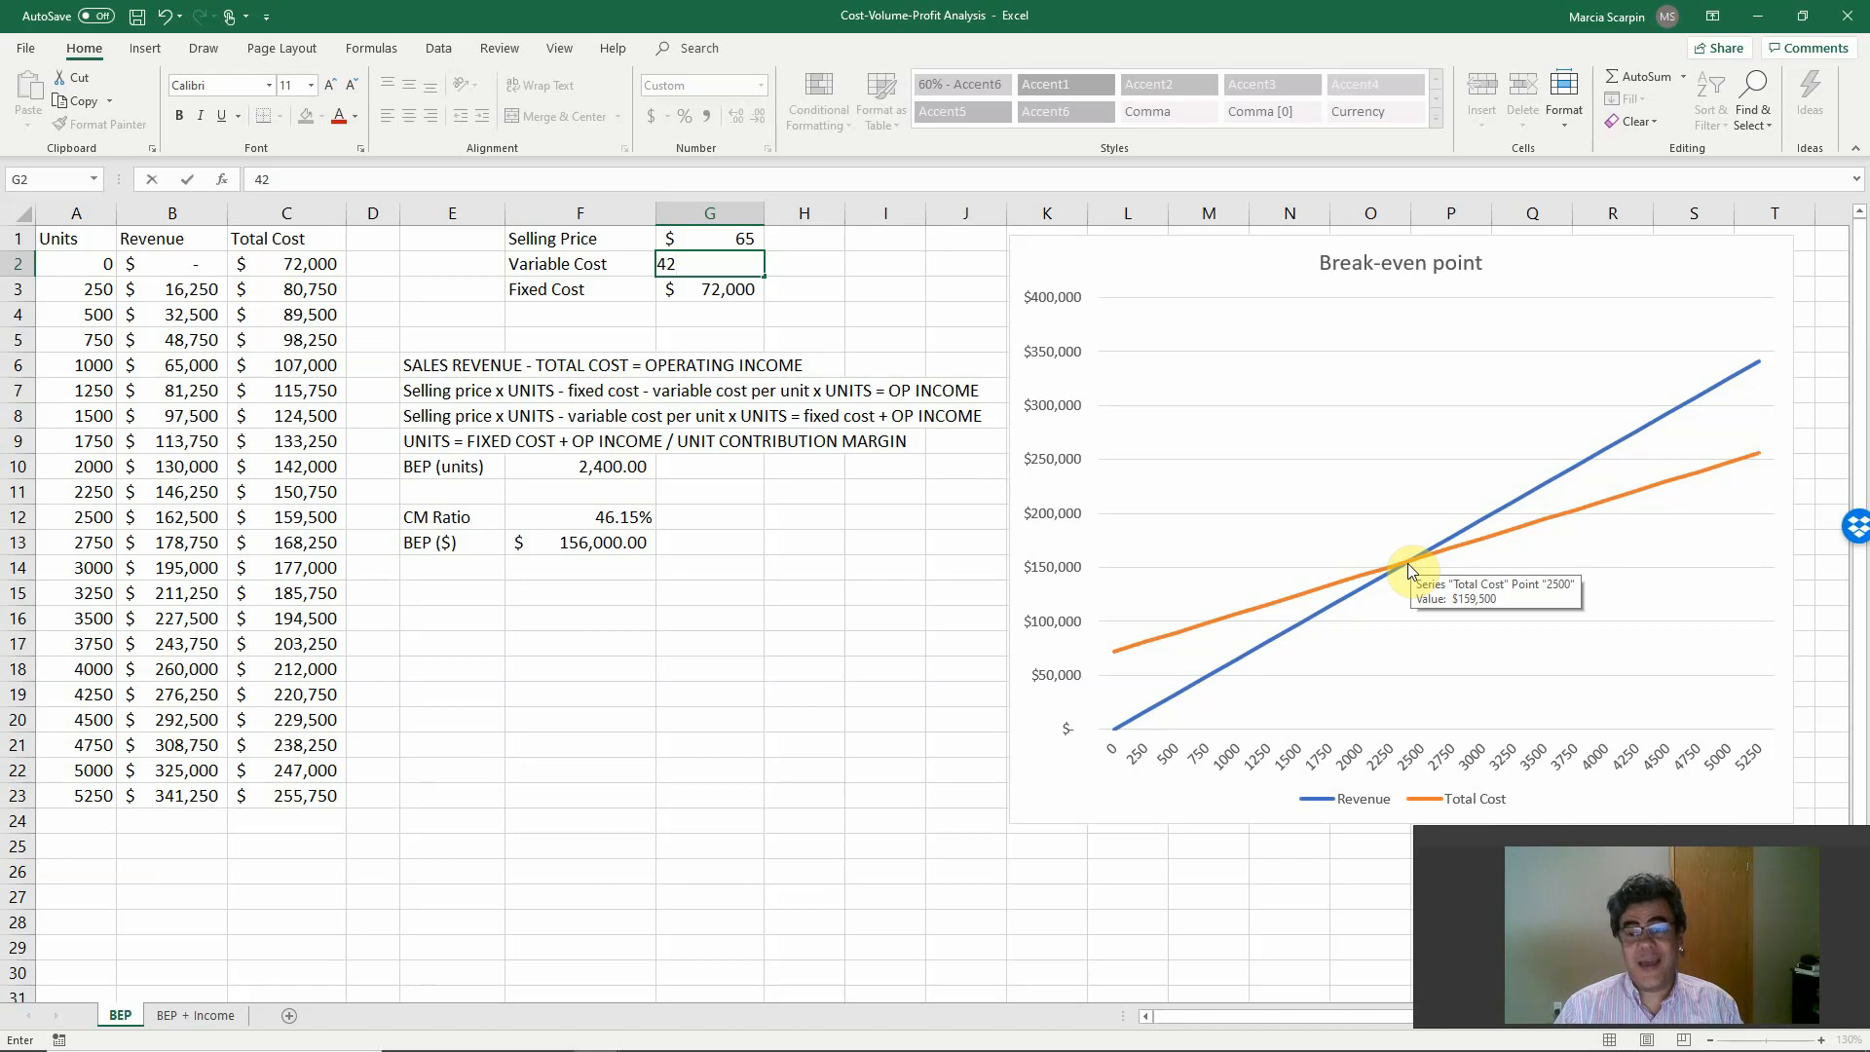
{"action": "key", "text": "Return"}
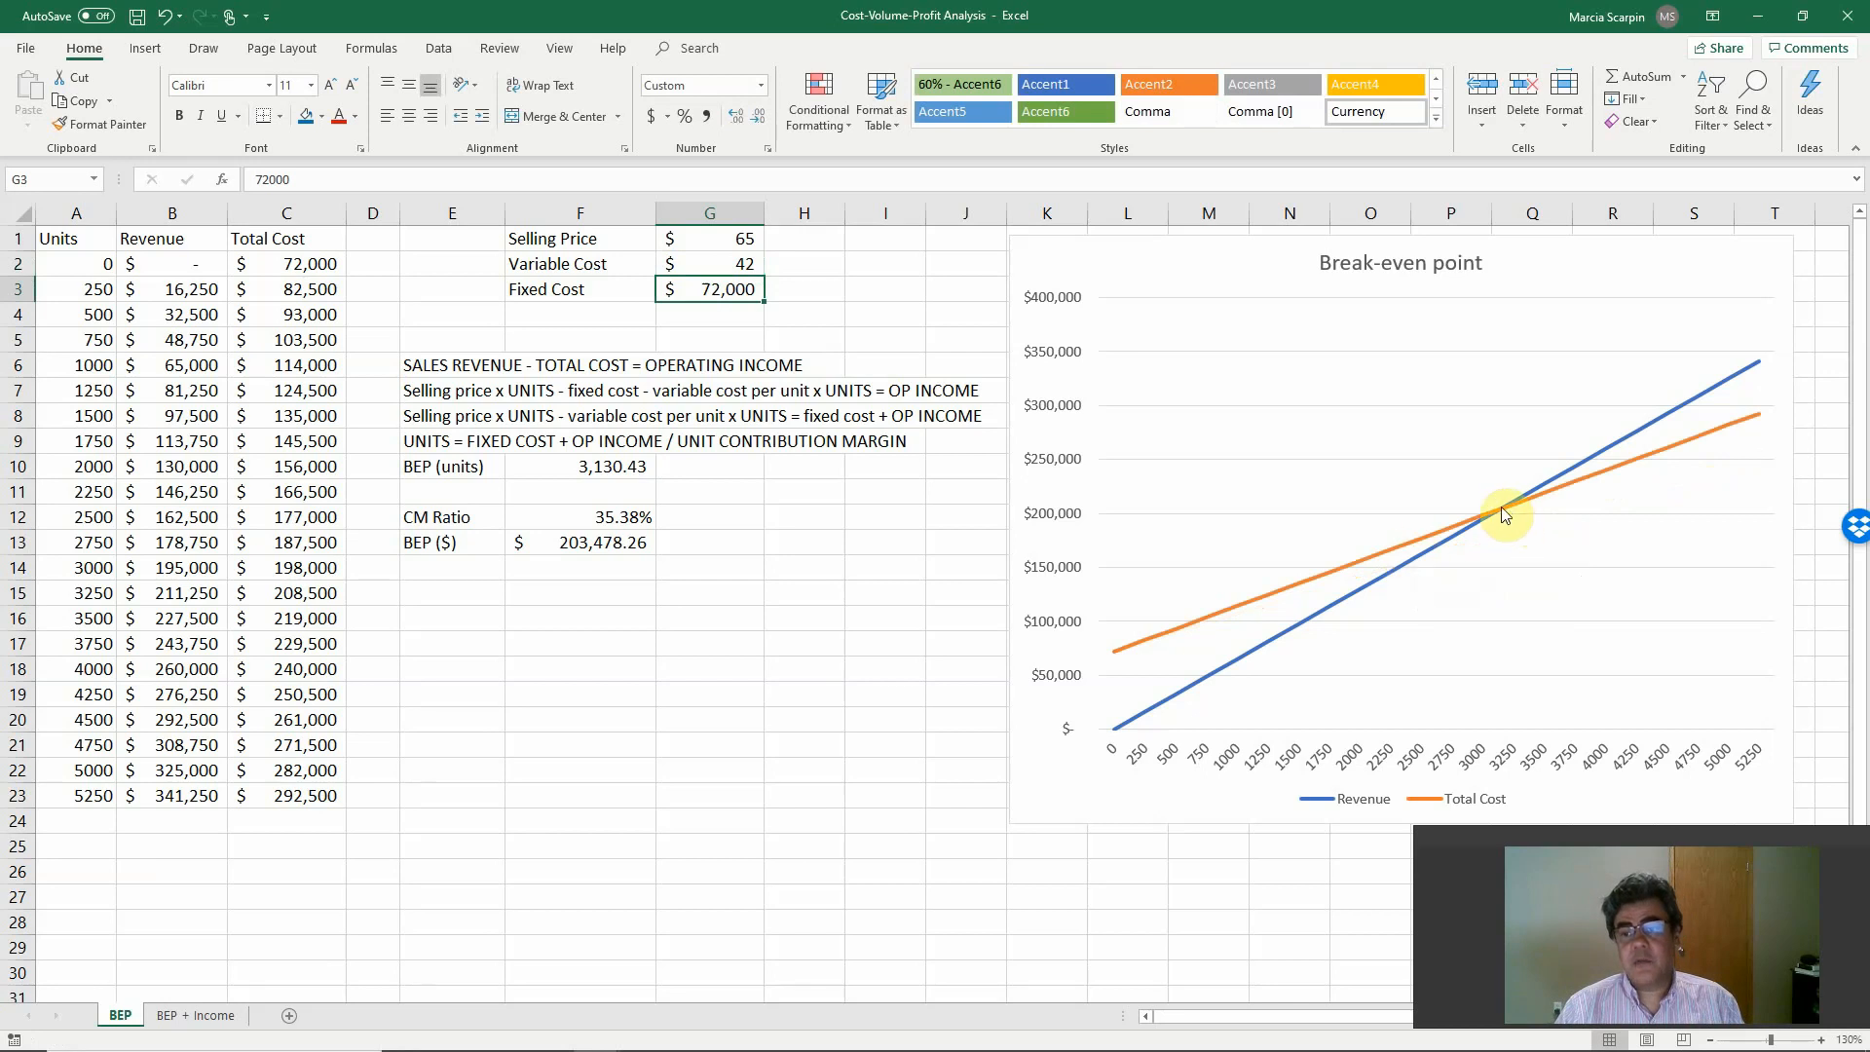
{"action": "mouse_move", "coordinate": [1503, 513]}
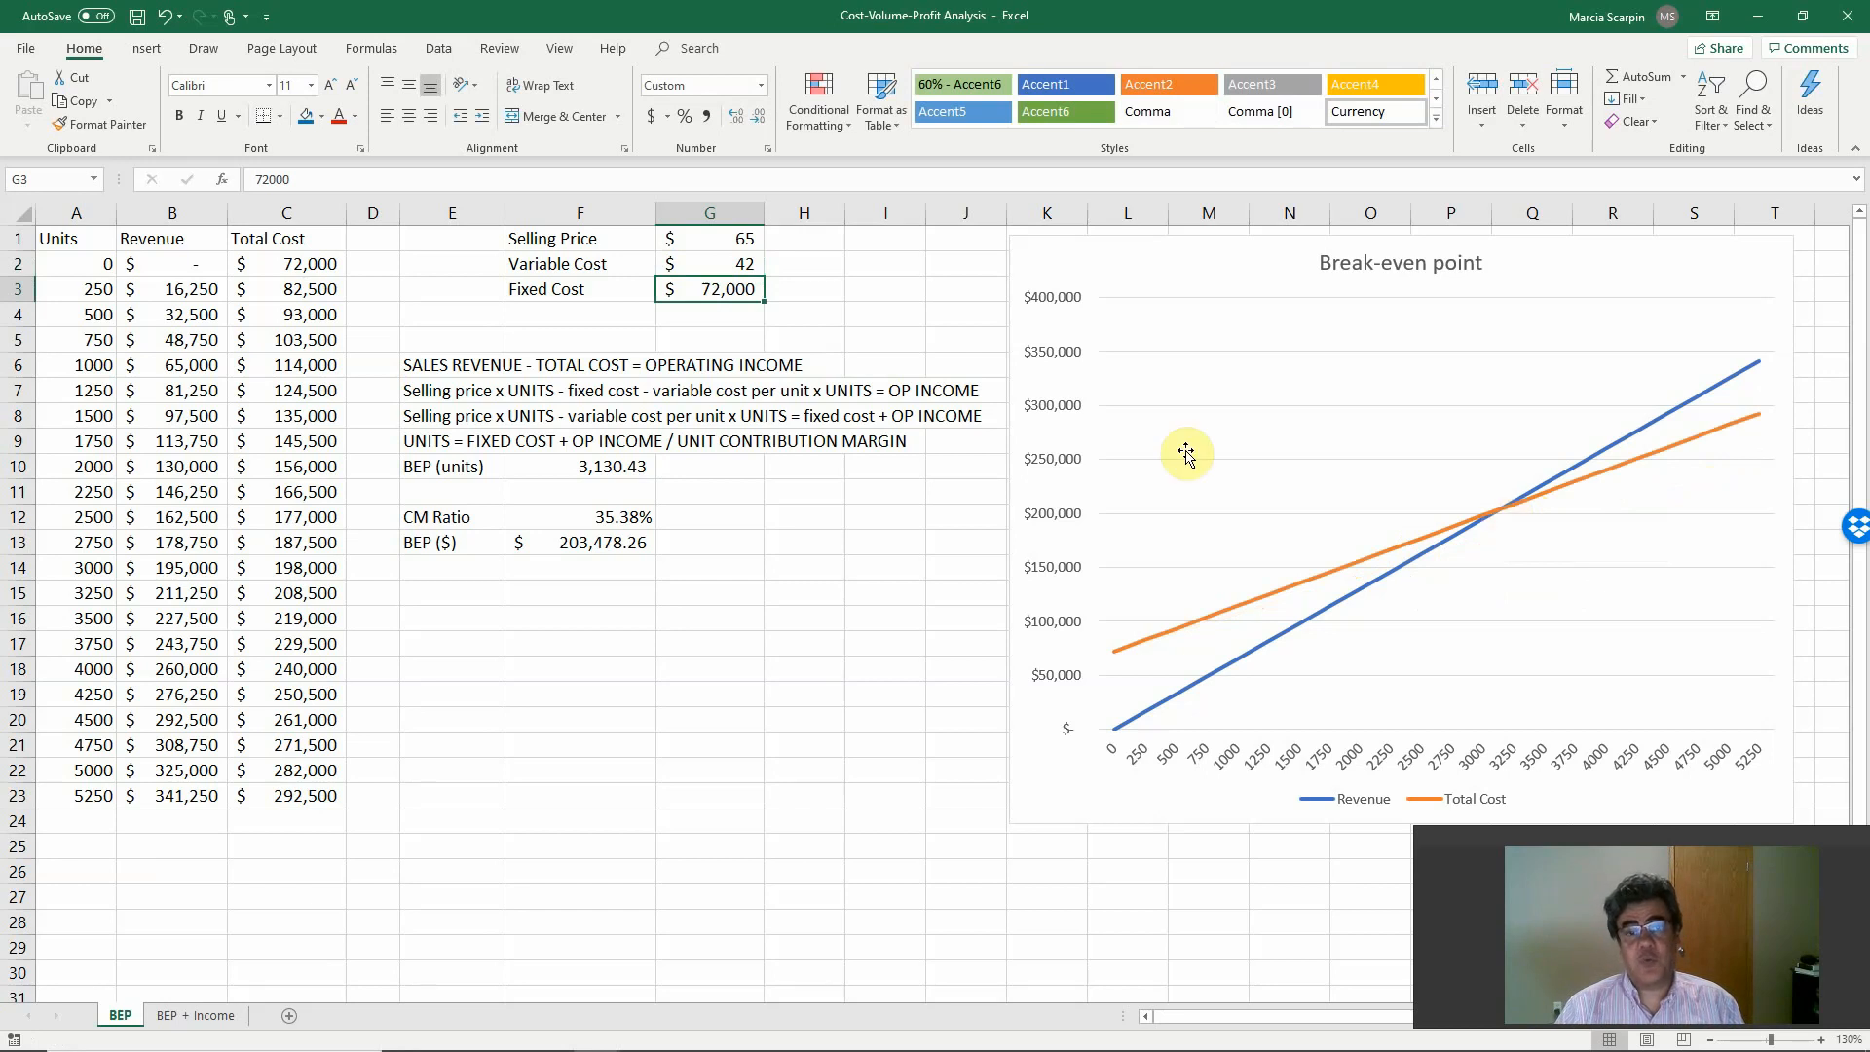
{"action": "key", "text": "Up"}
{"action": "type", "text": "35"}
{"action": "key", "text": "ctrl+Return"}
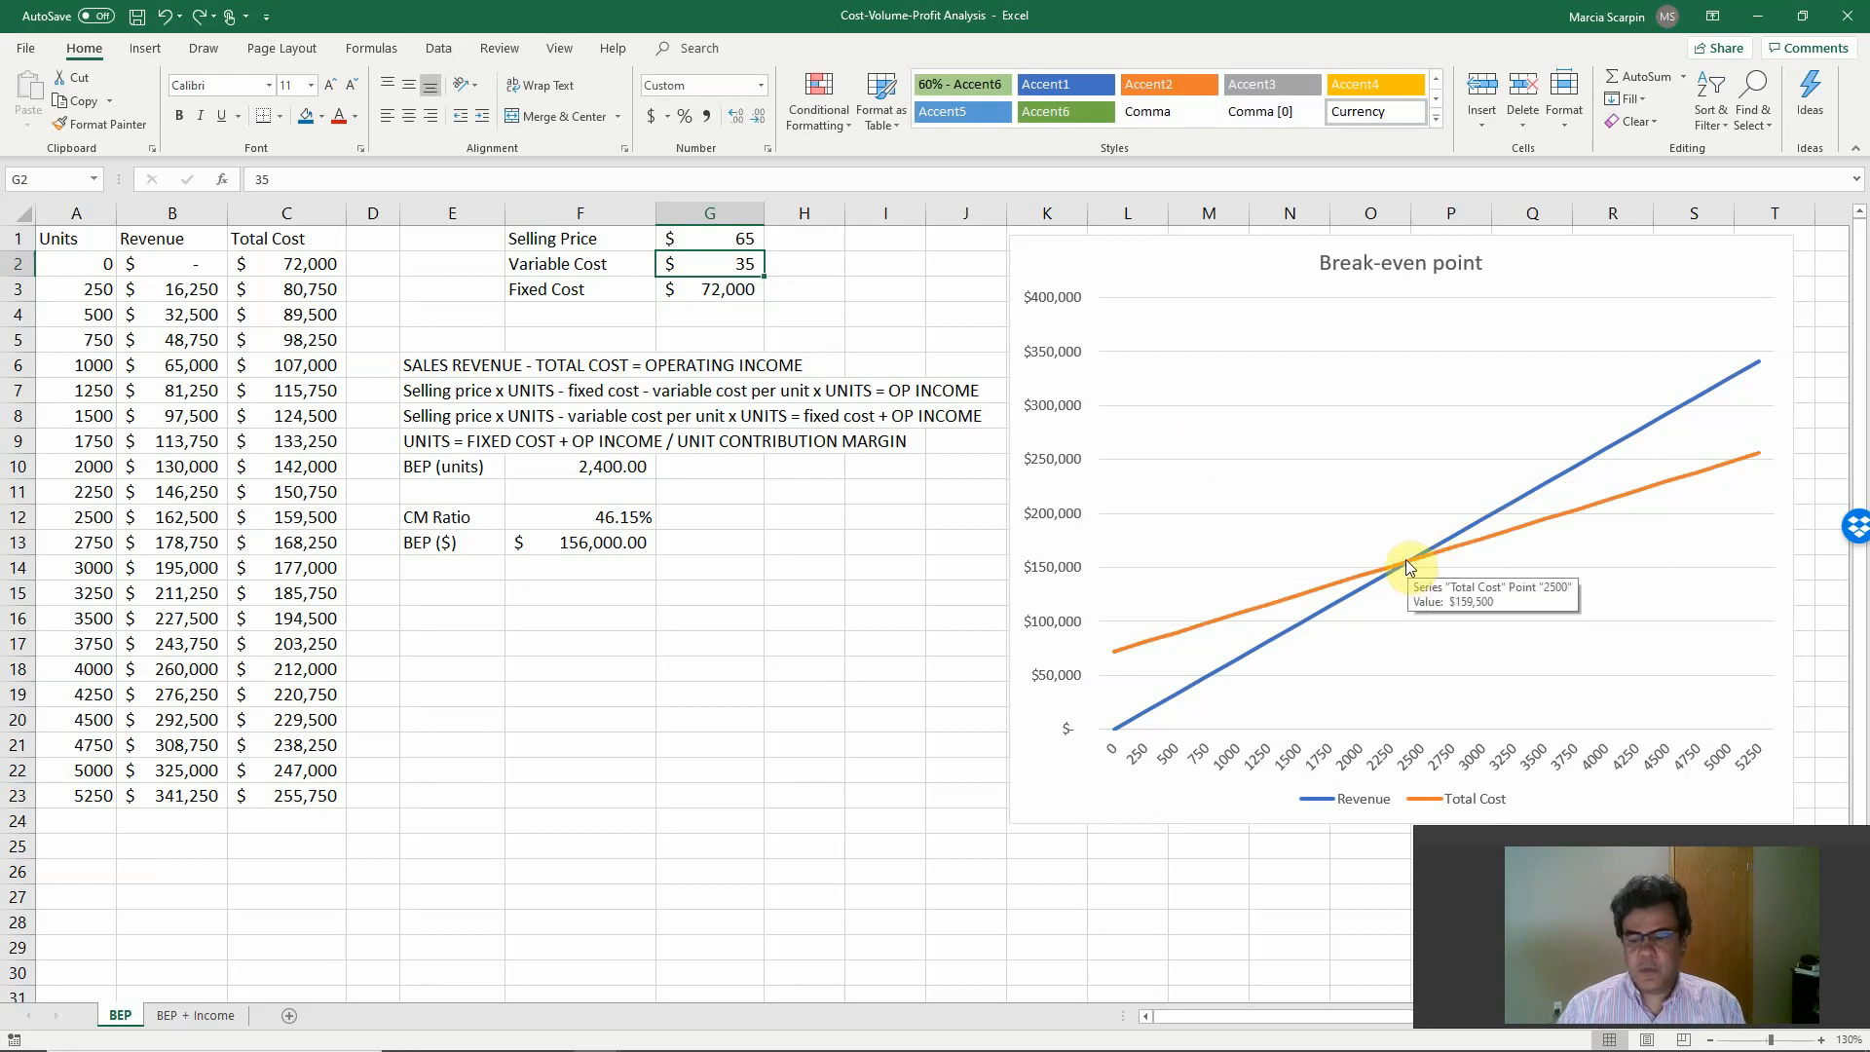
Test a variable cost of 30 in G2, inspect the Total Cost line on the chart, and undo the change.
{"action": "type", "text": "30"}
{"action": "key", "text": "Return"}
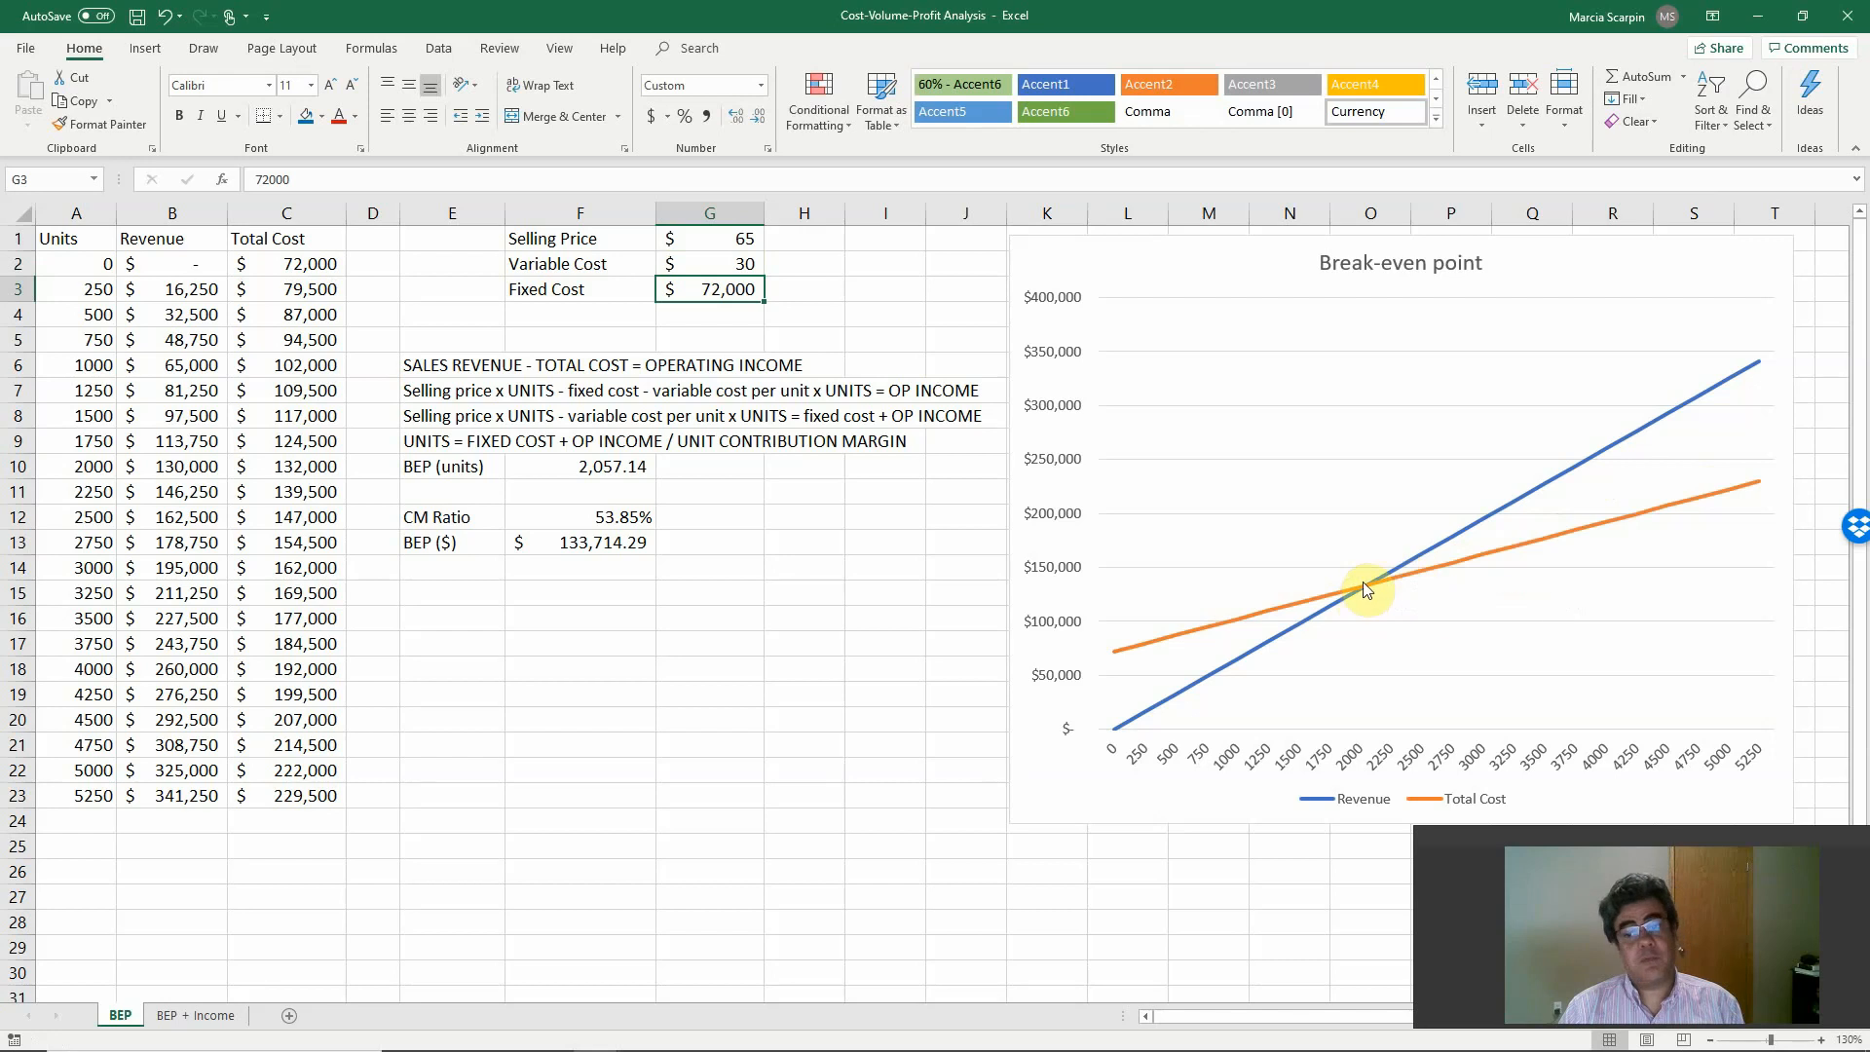
{"action": "mouse_move", "coordinate": [1363, 584]}
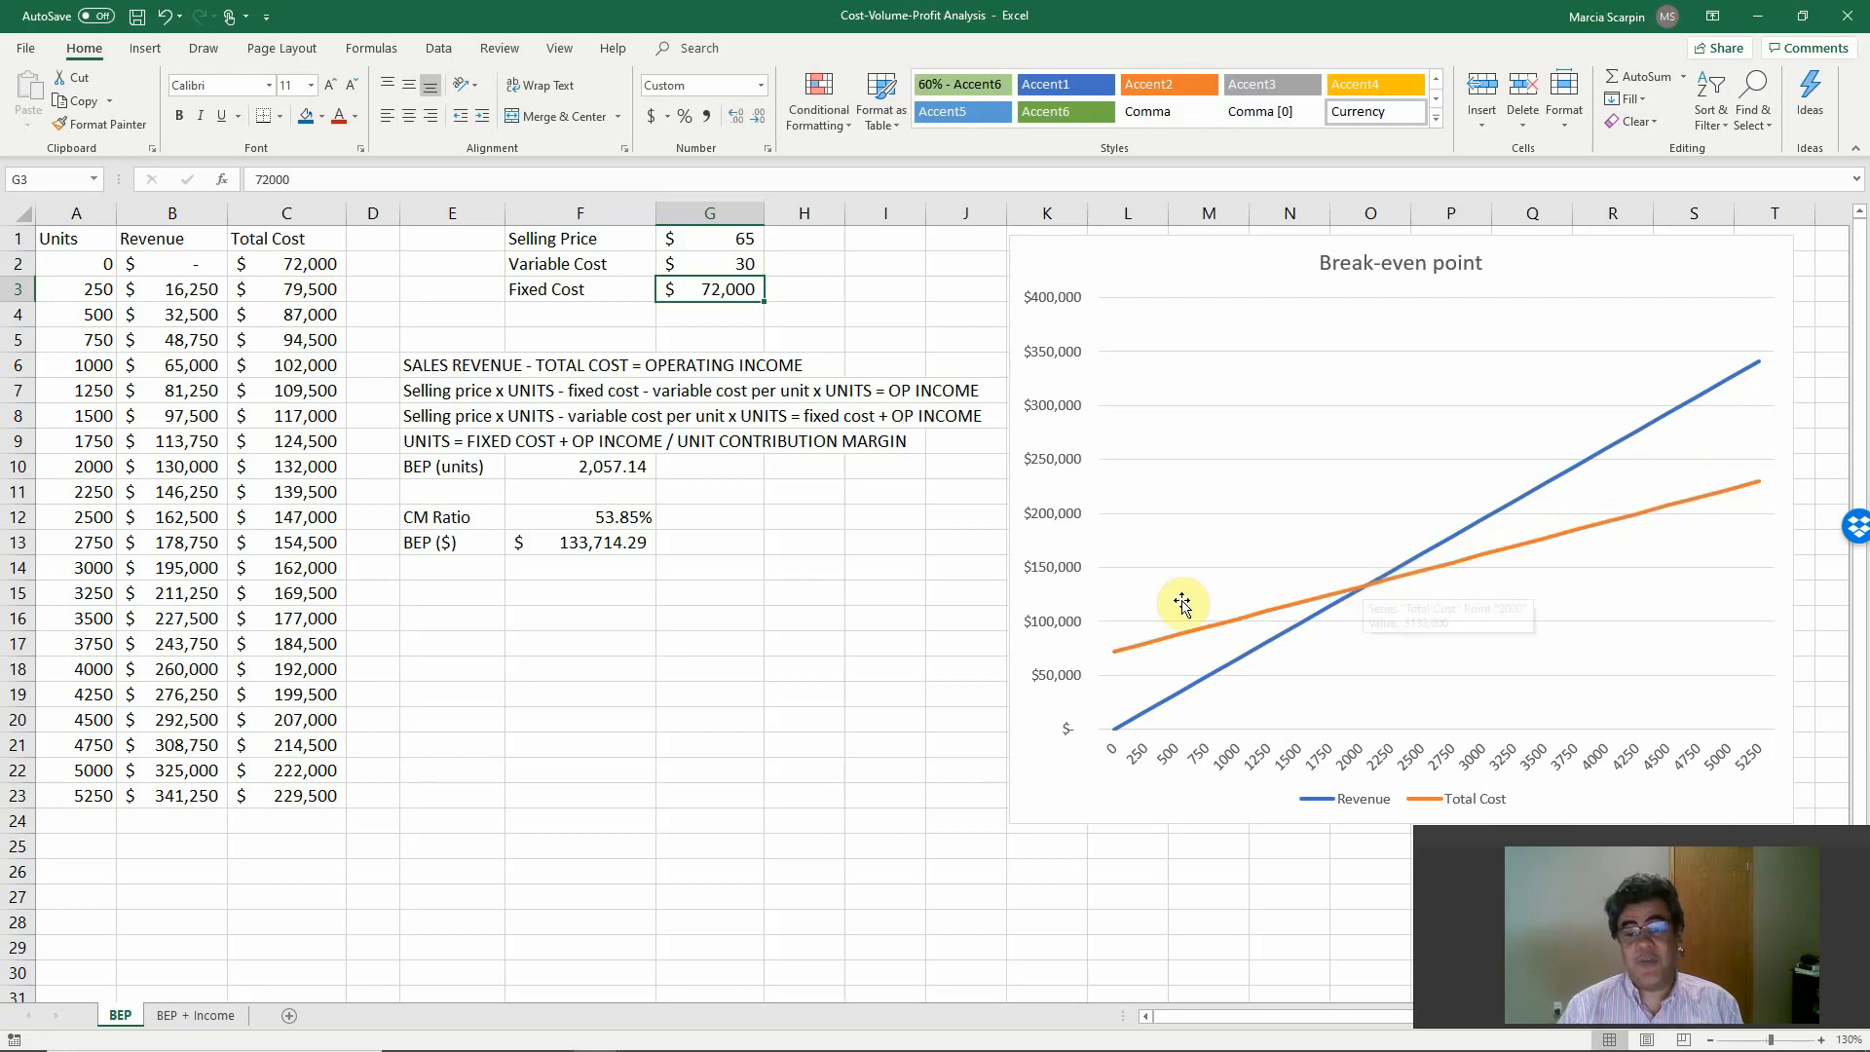
{"action": "mouse_move", "coordinate": [1117, 661]}
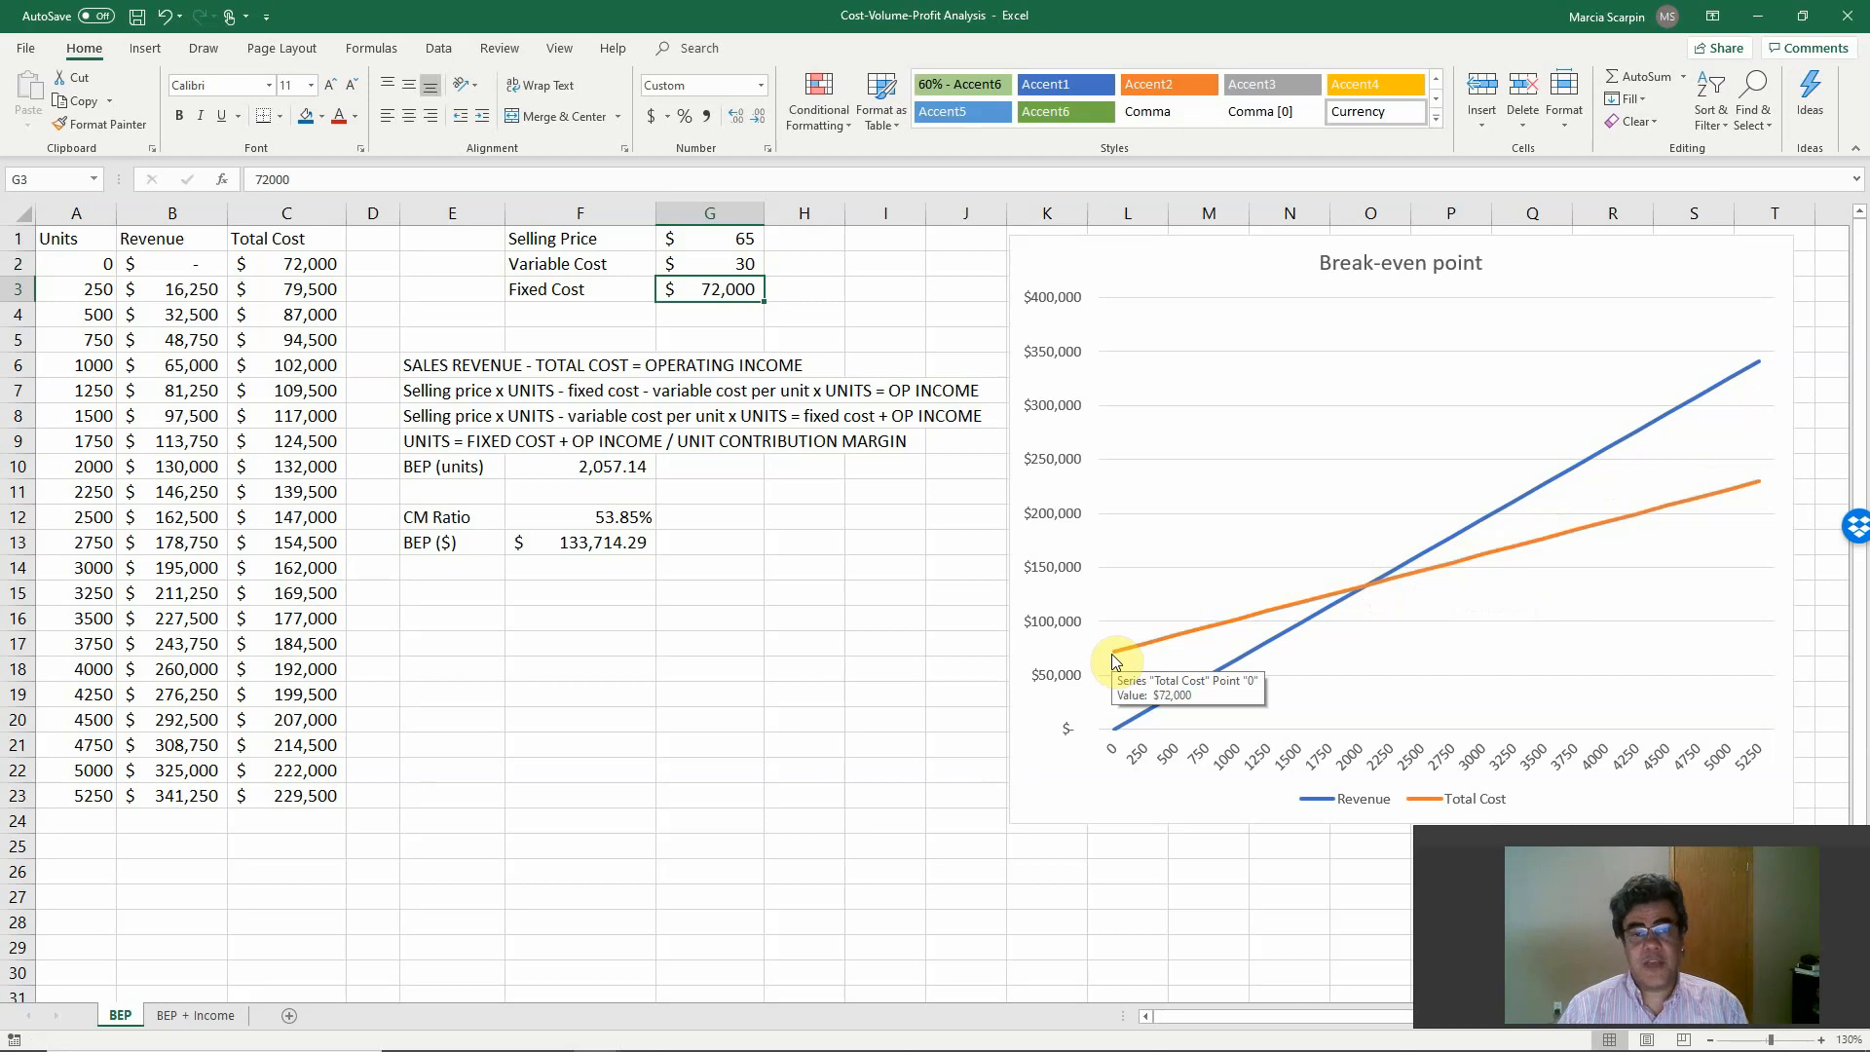
{"action": "key", "text": "ctrl+z"}
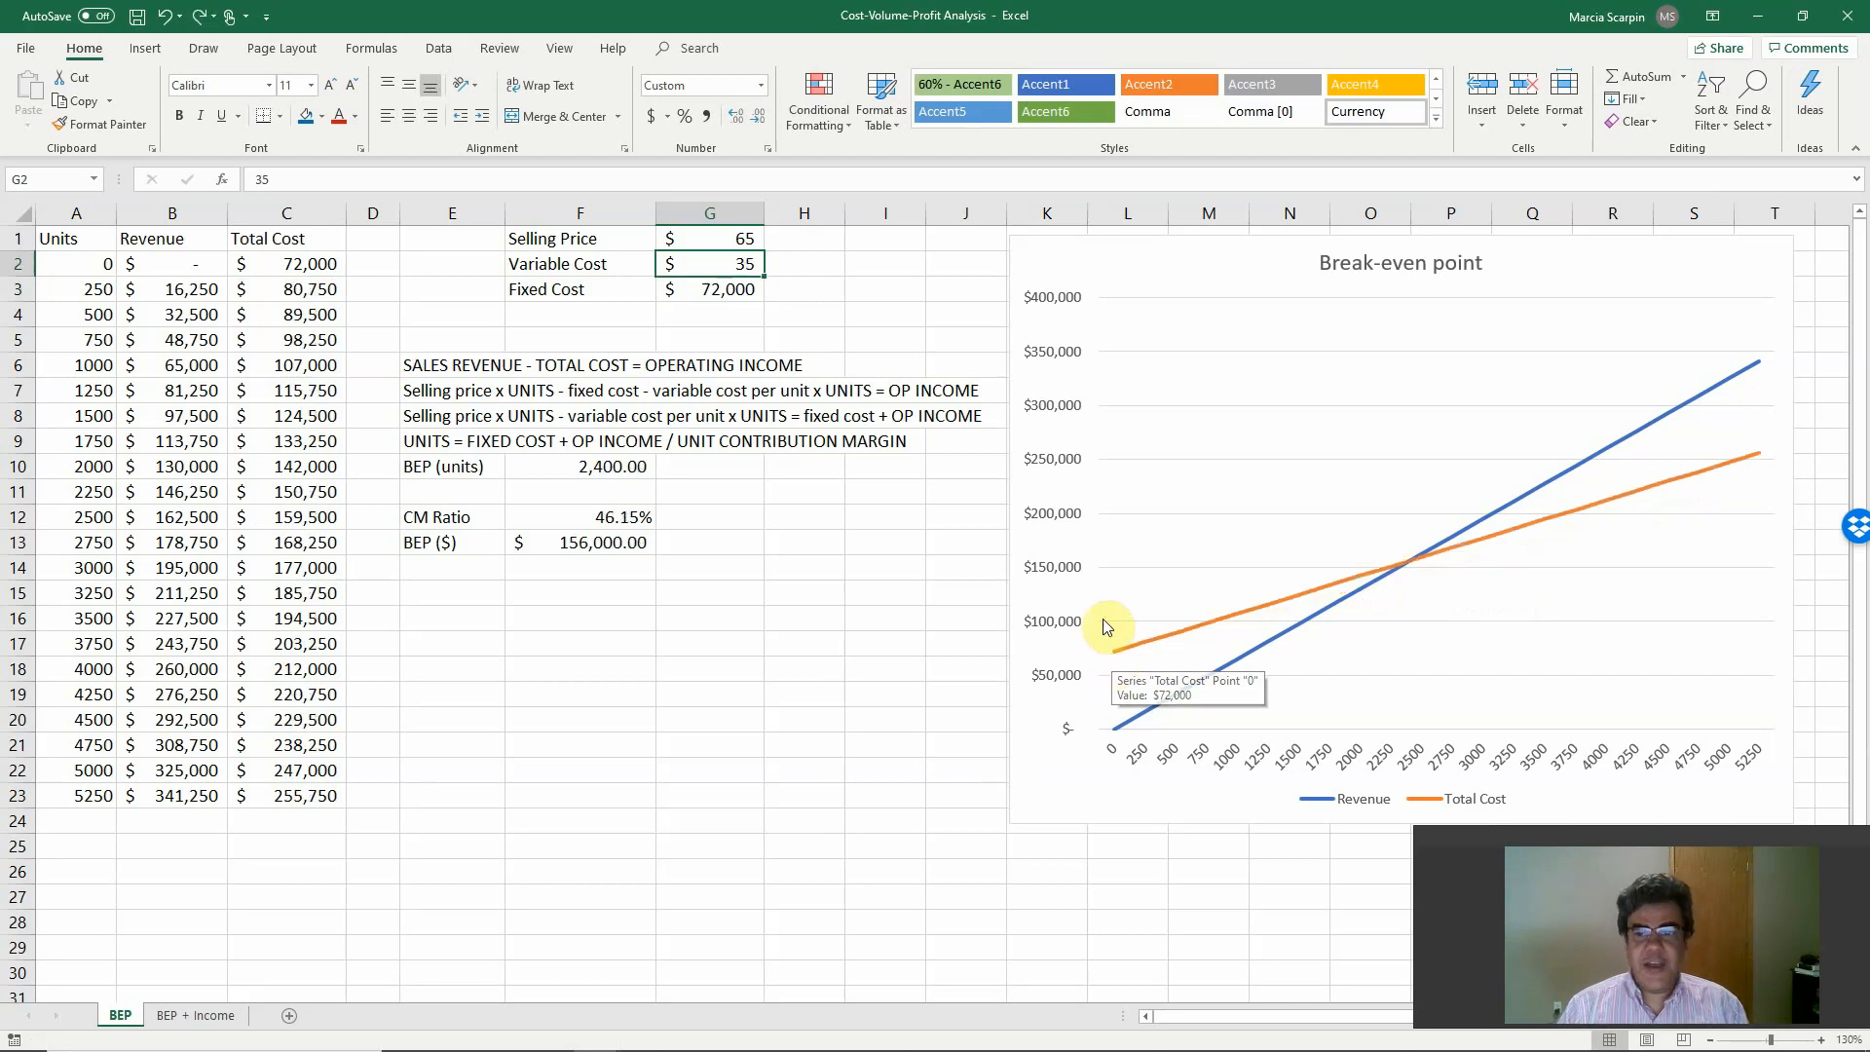
Test a fixed cost of 92000 in G3, undoing and redoing it to compare the Total Cost line, and leave it undone.
{"action": "key", "text": "Down"}
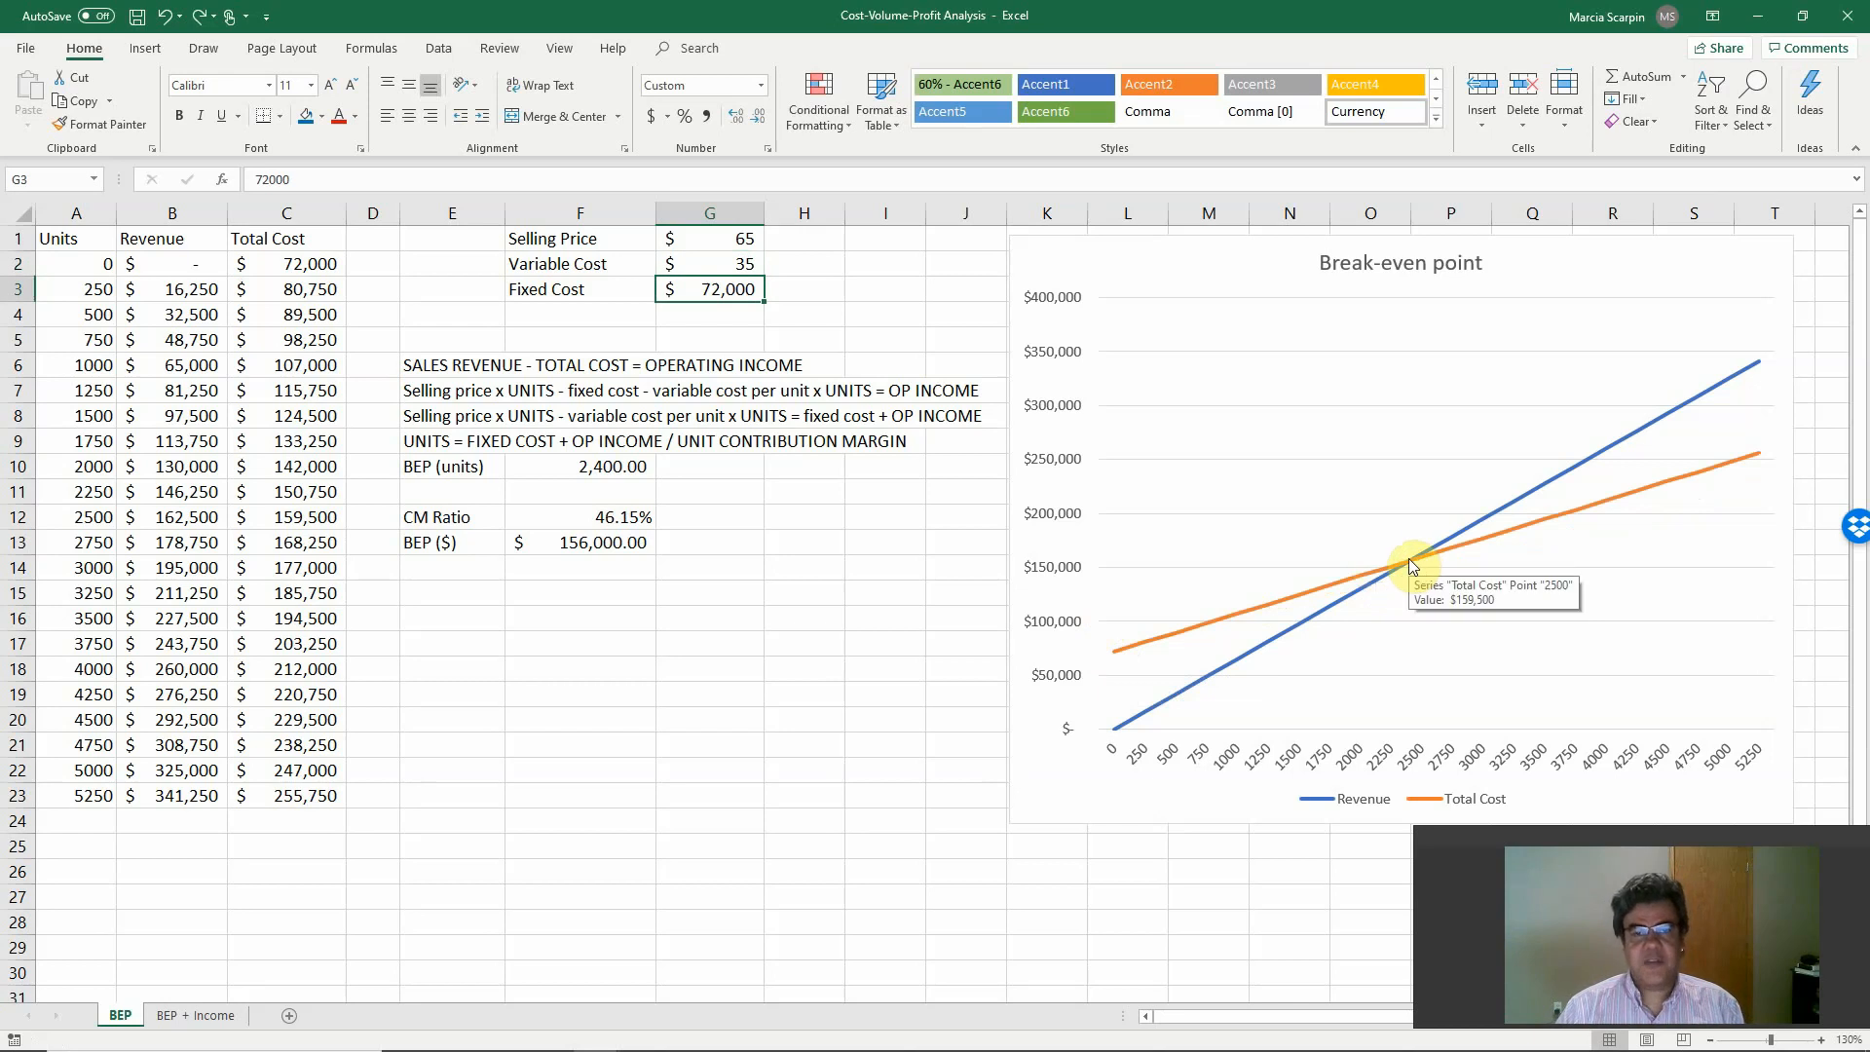
{"action": "type", "text": "92000"}
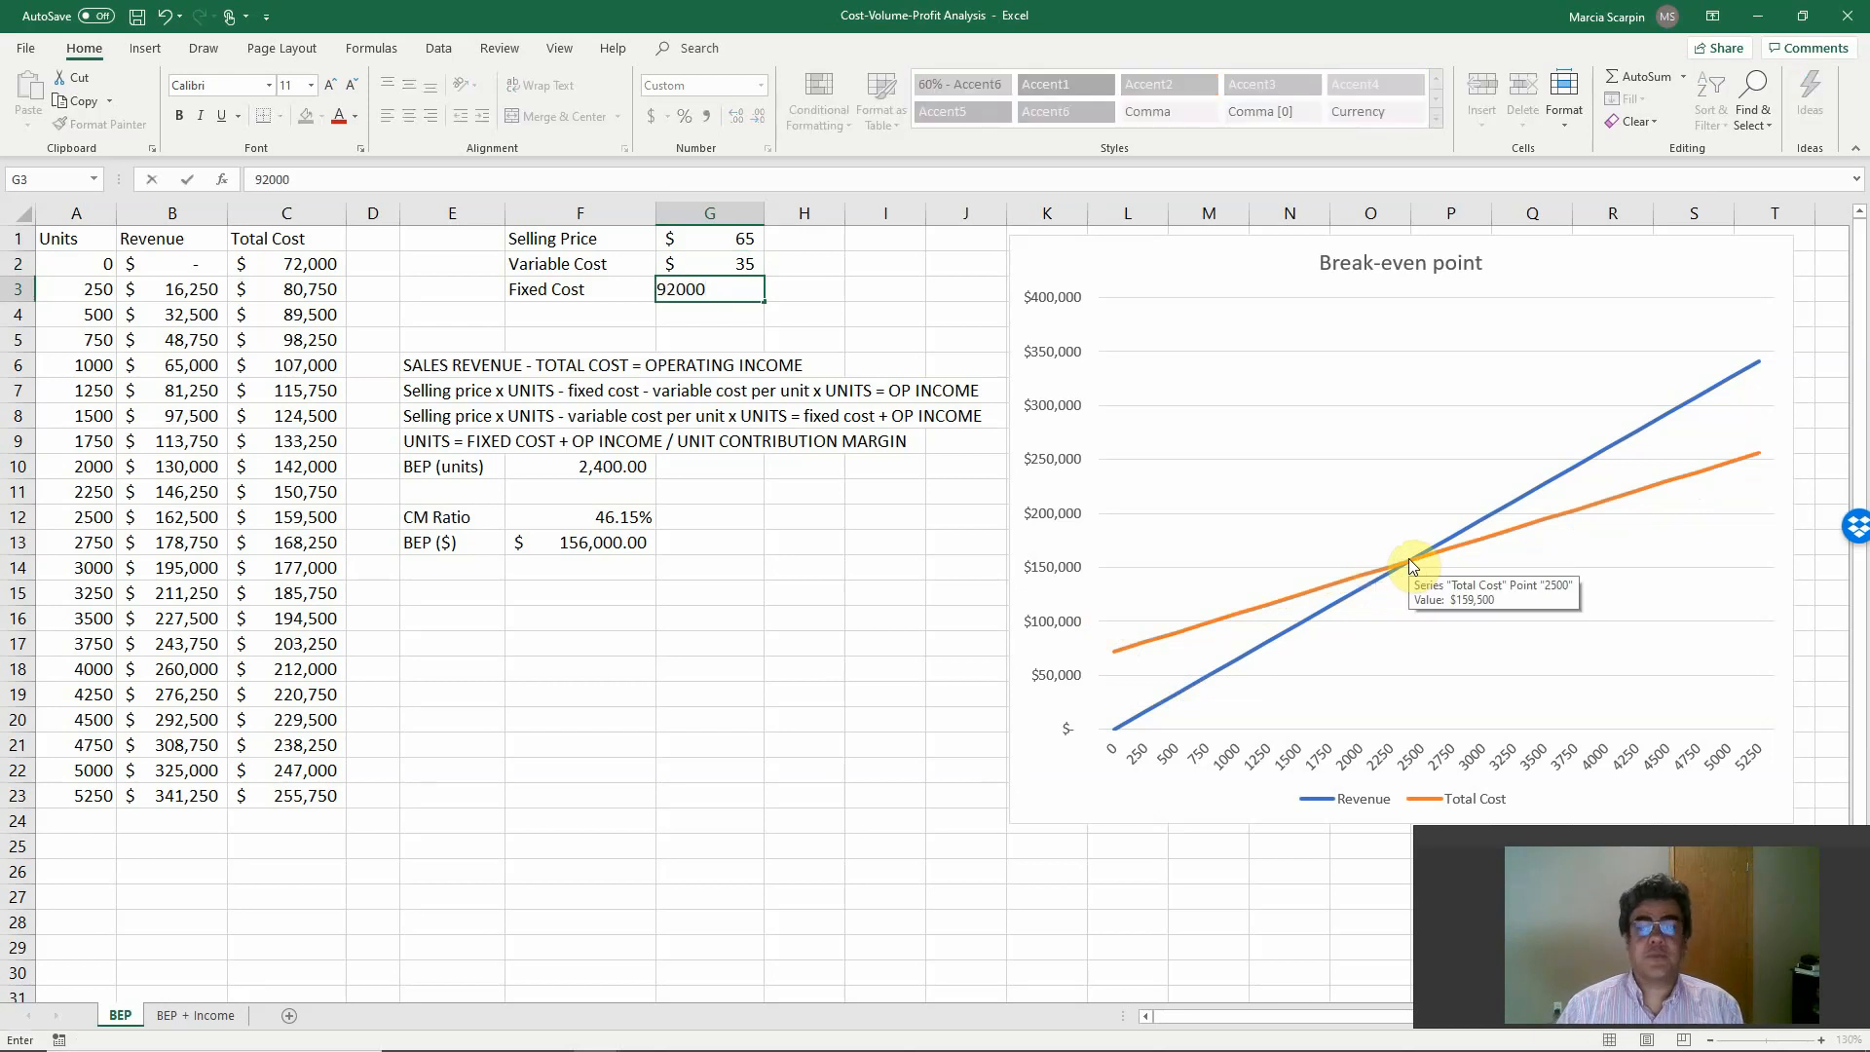
{"action": "key", "text": "Return"}
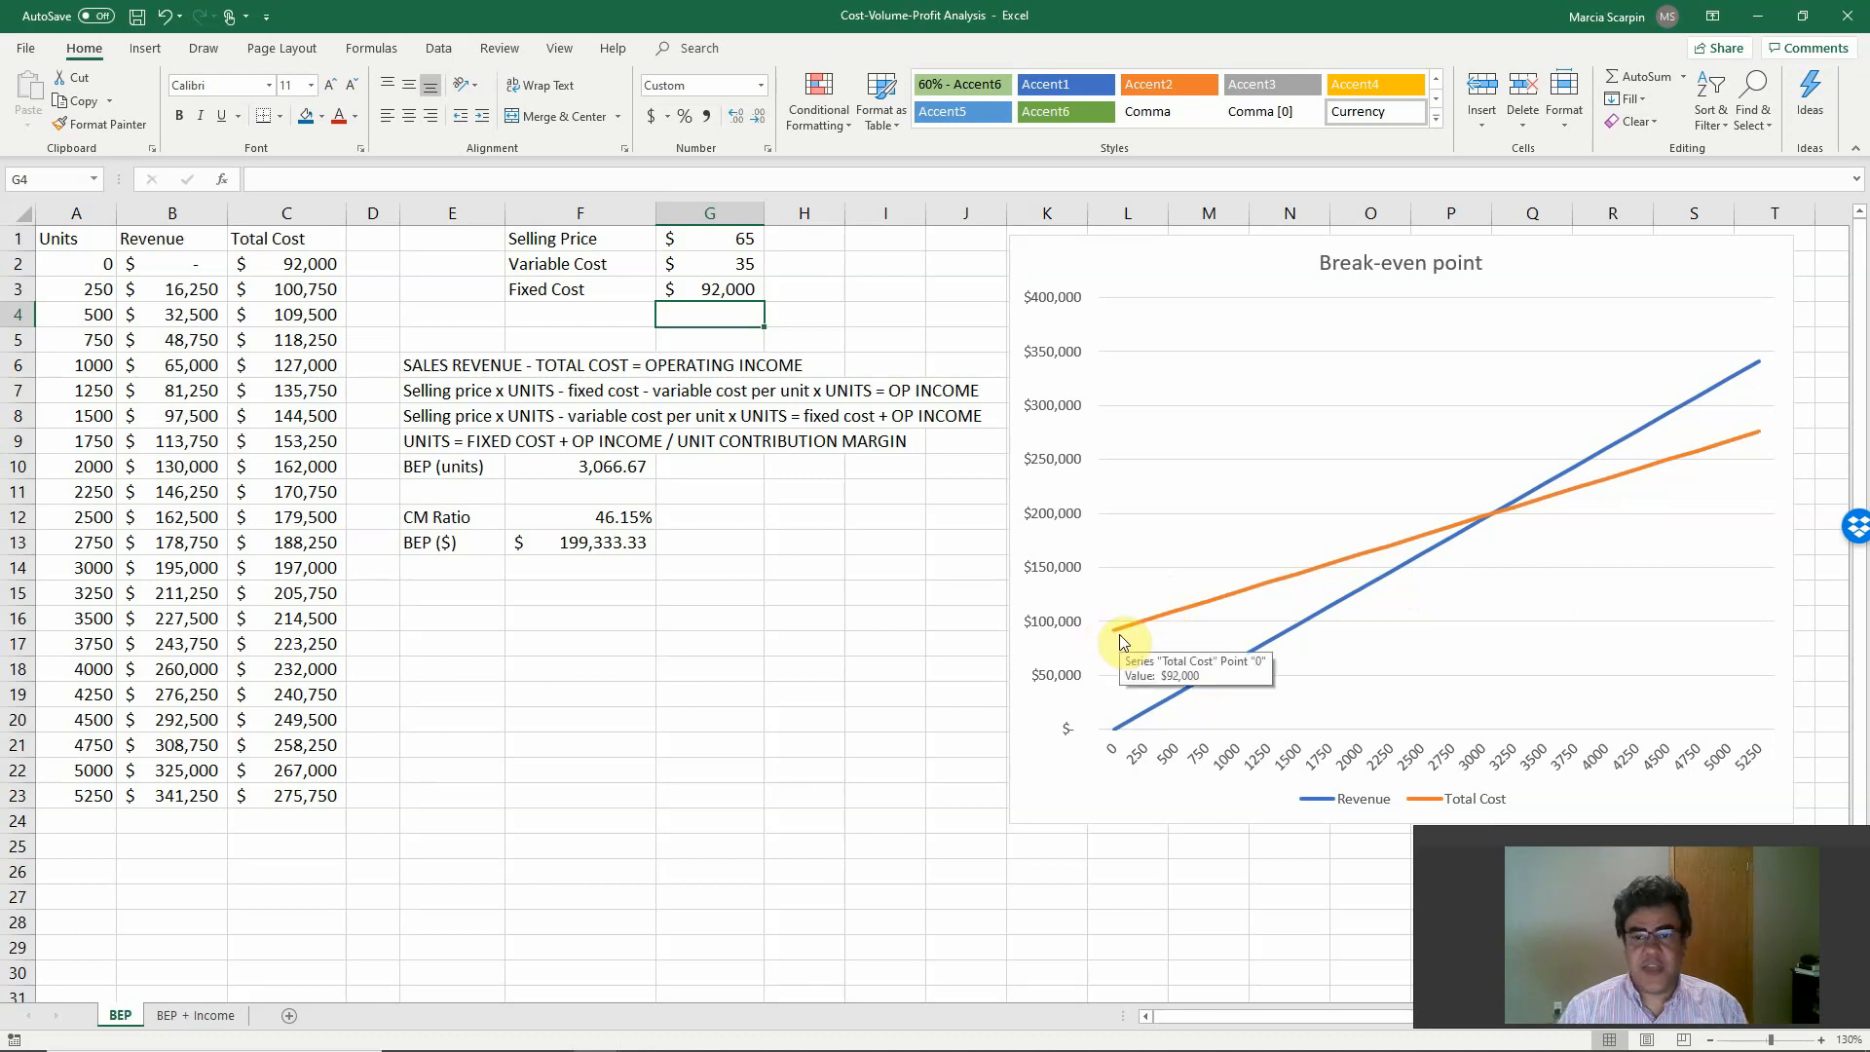
{"action": "key", "text": "ctrl+z"}
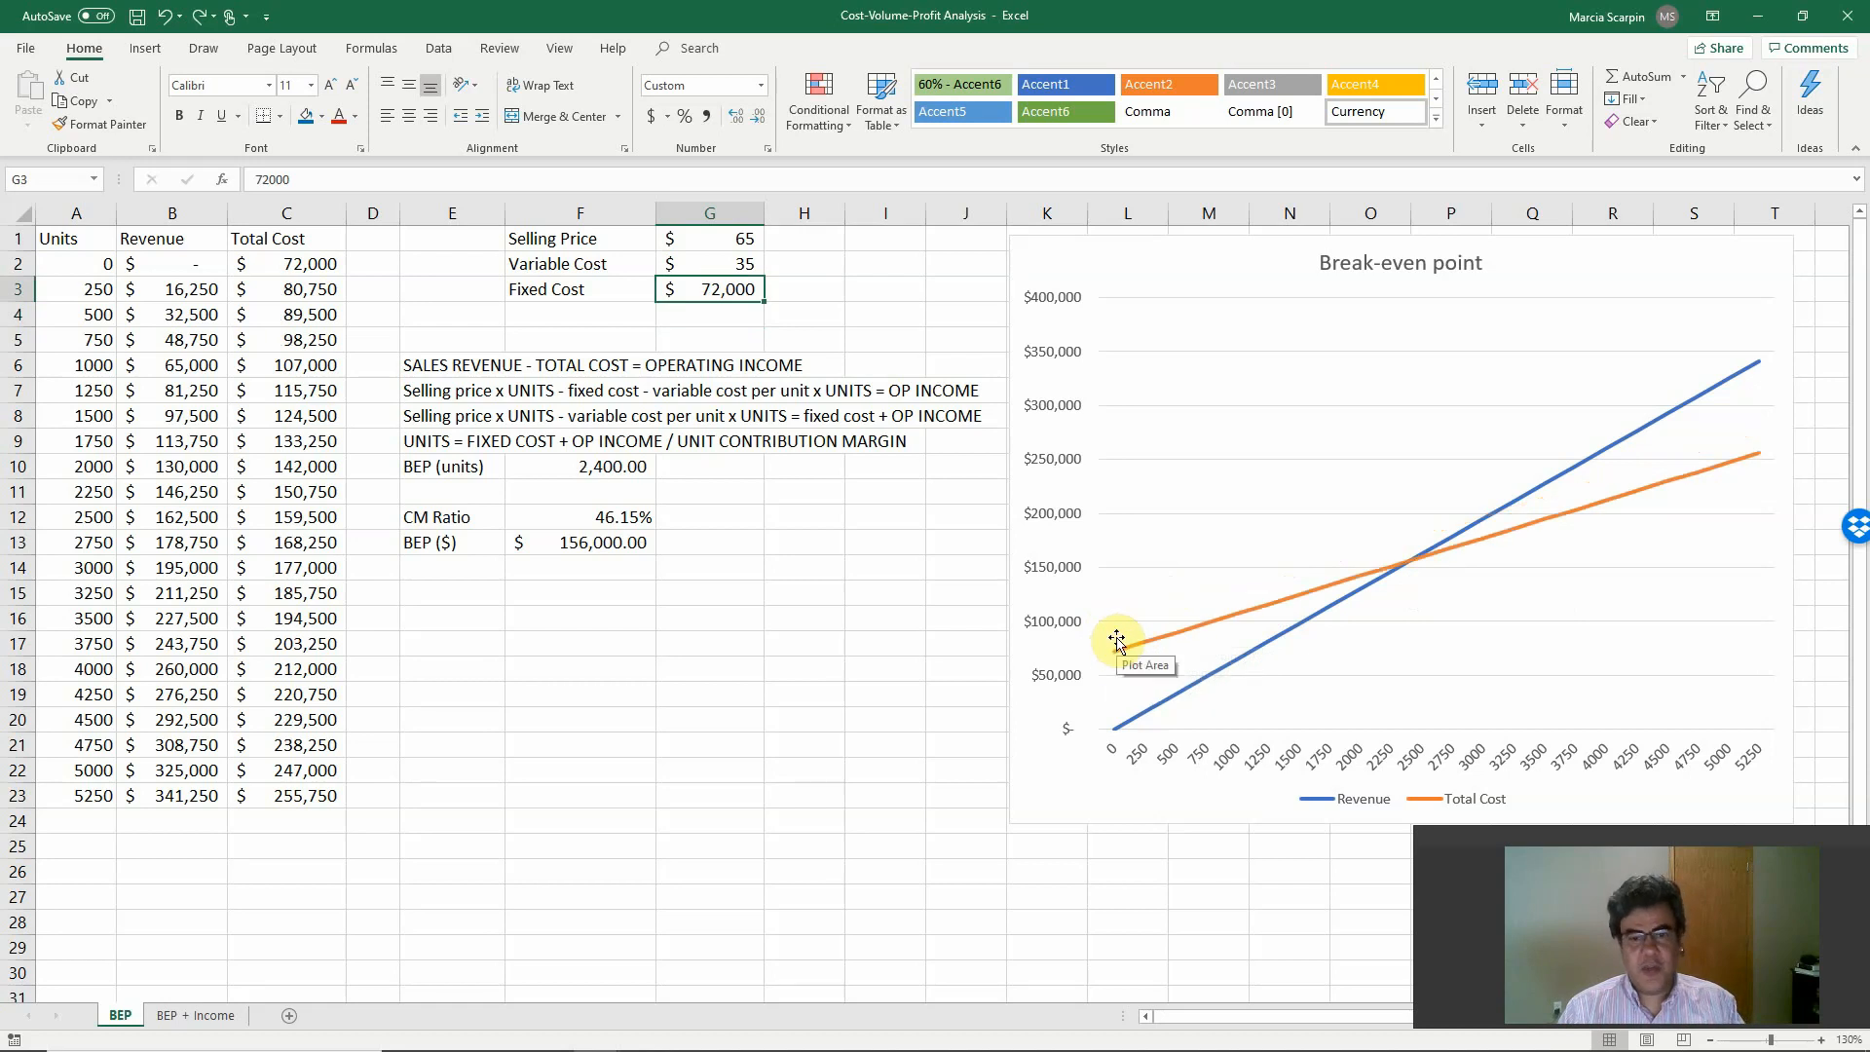
{"action": "key", "text": "ctrl+y"}
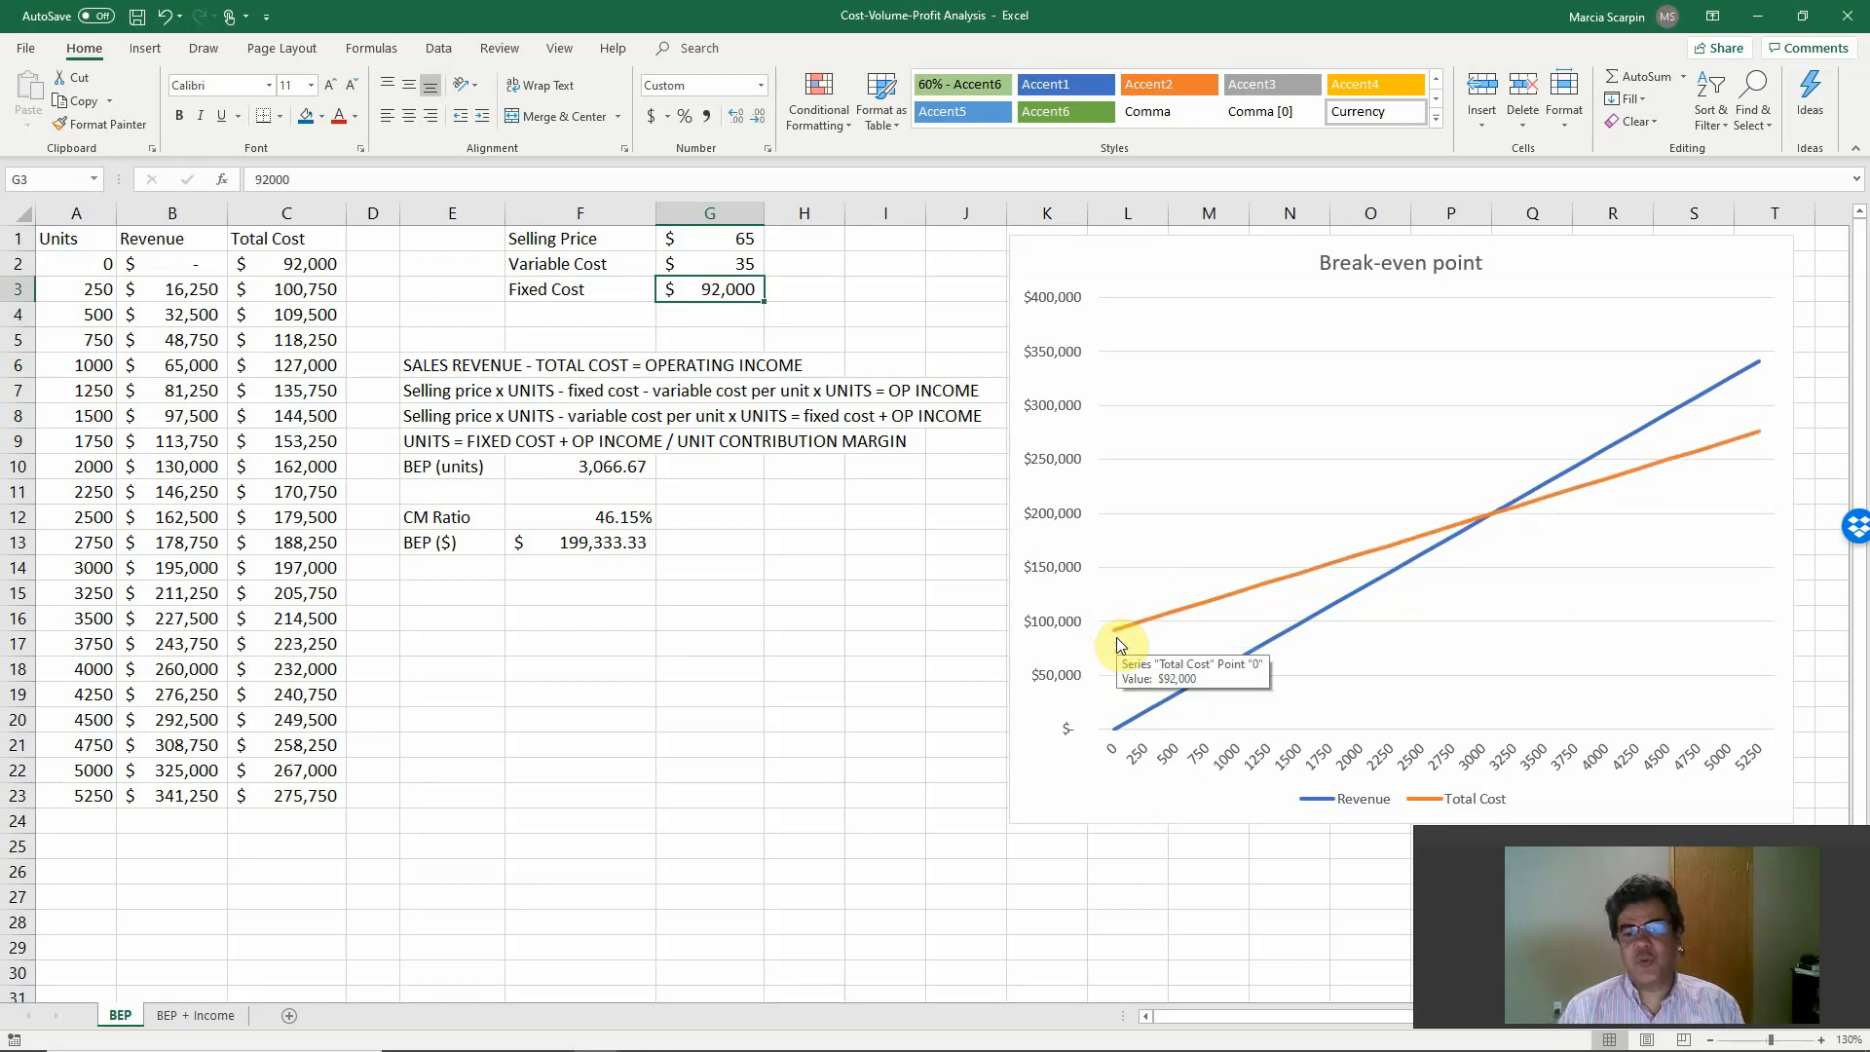
{"action": "key", "text": "ctrl+z"}
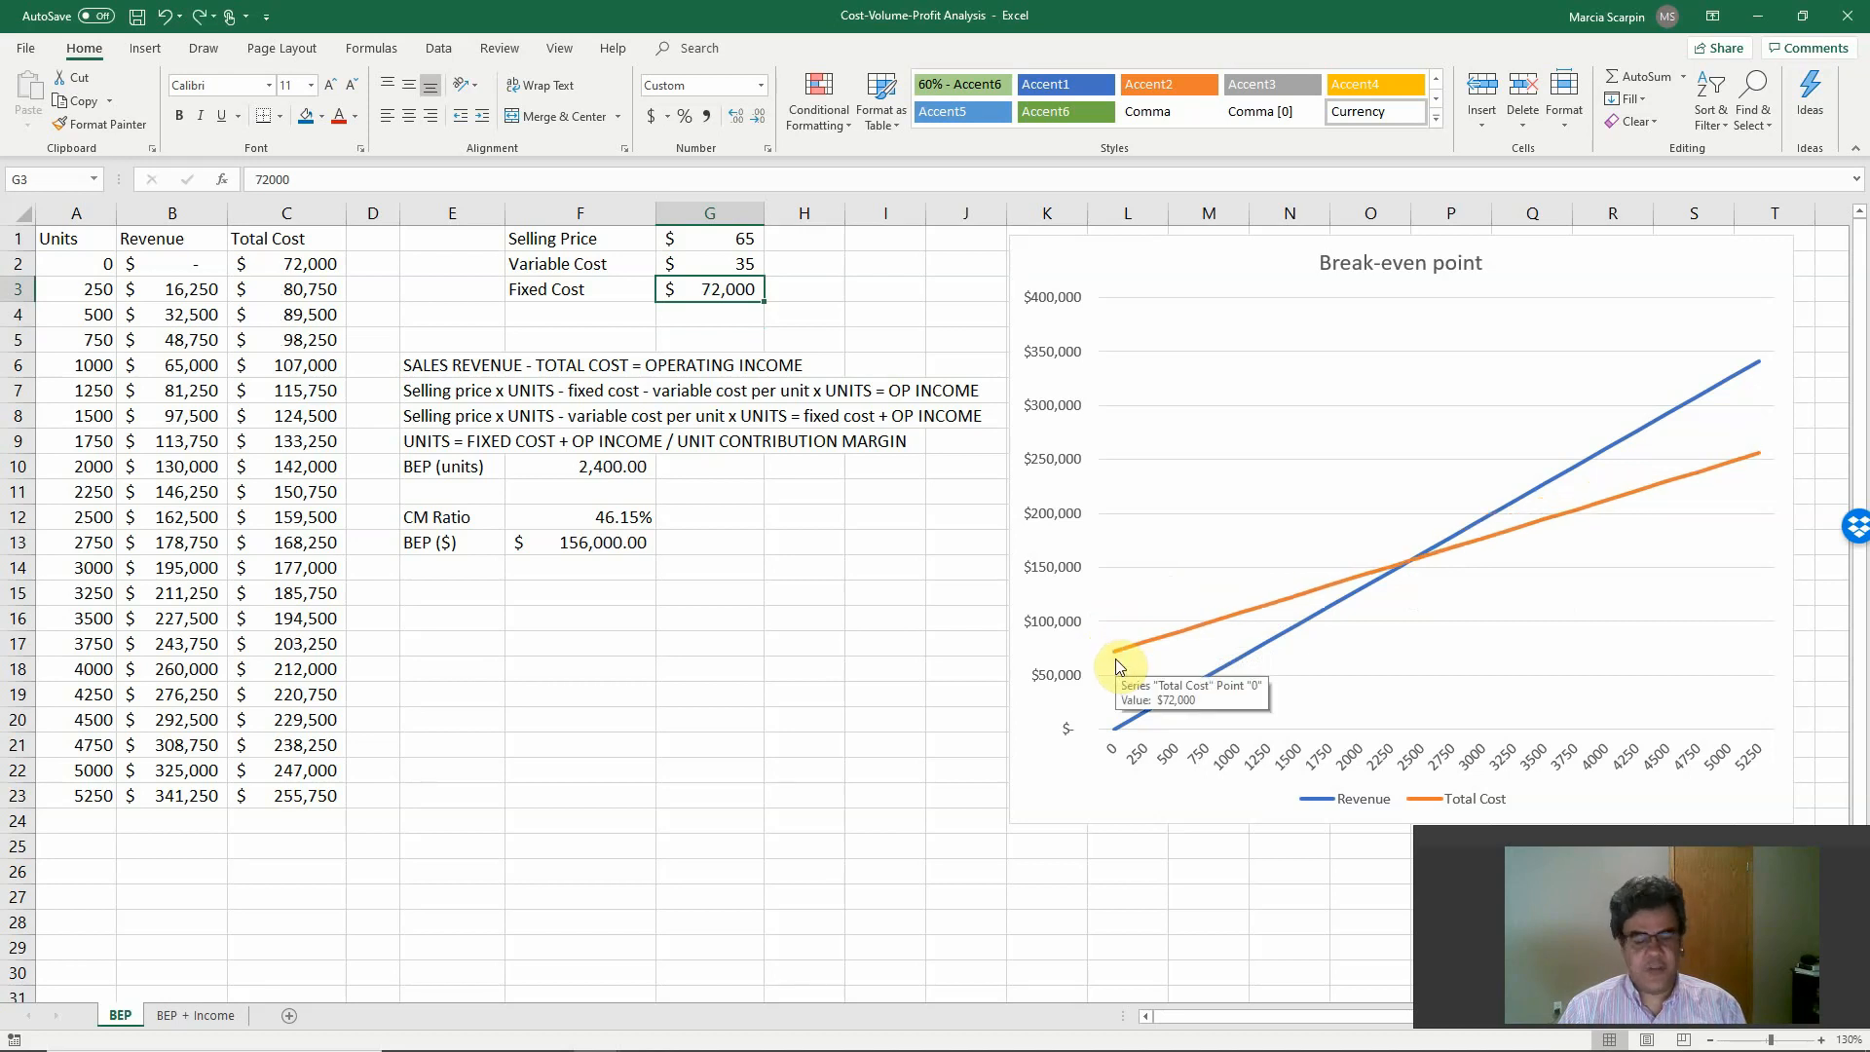
{"action": "key", "text": "ctrl+y"}
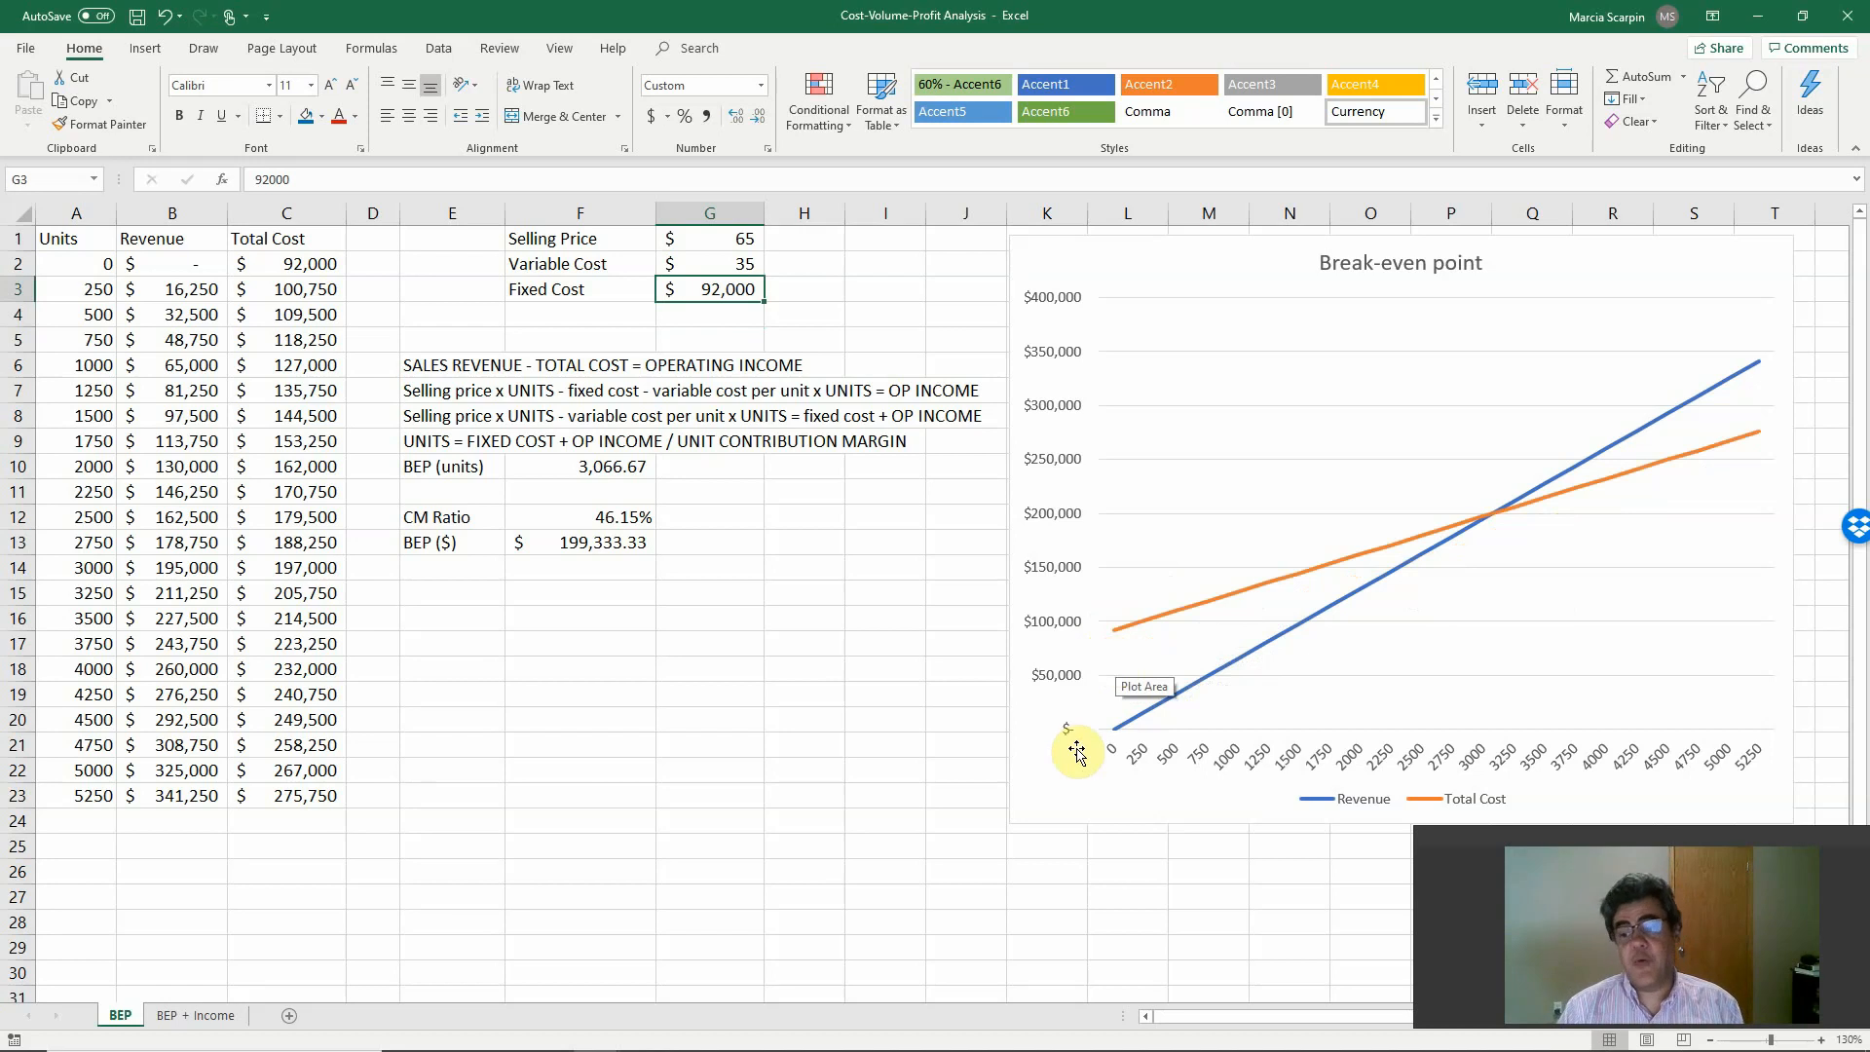
{"action": "key", "text": "ctrl+z"}
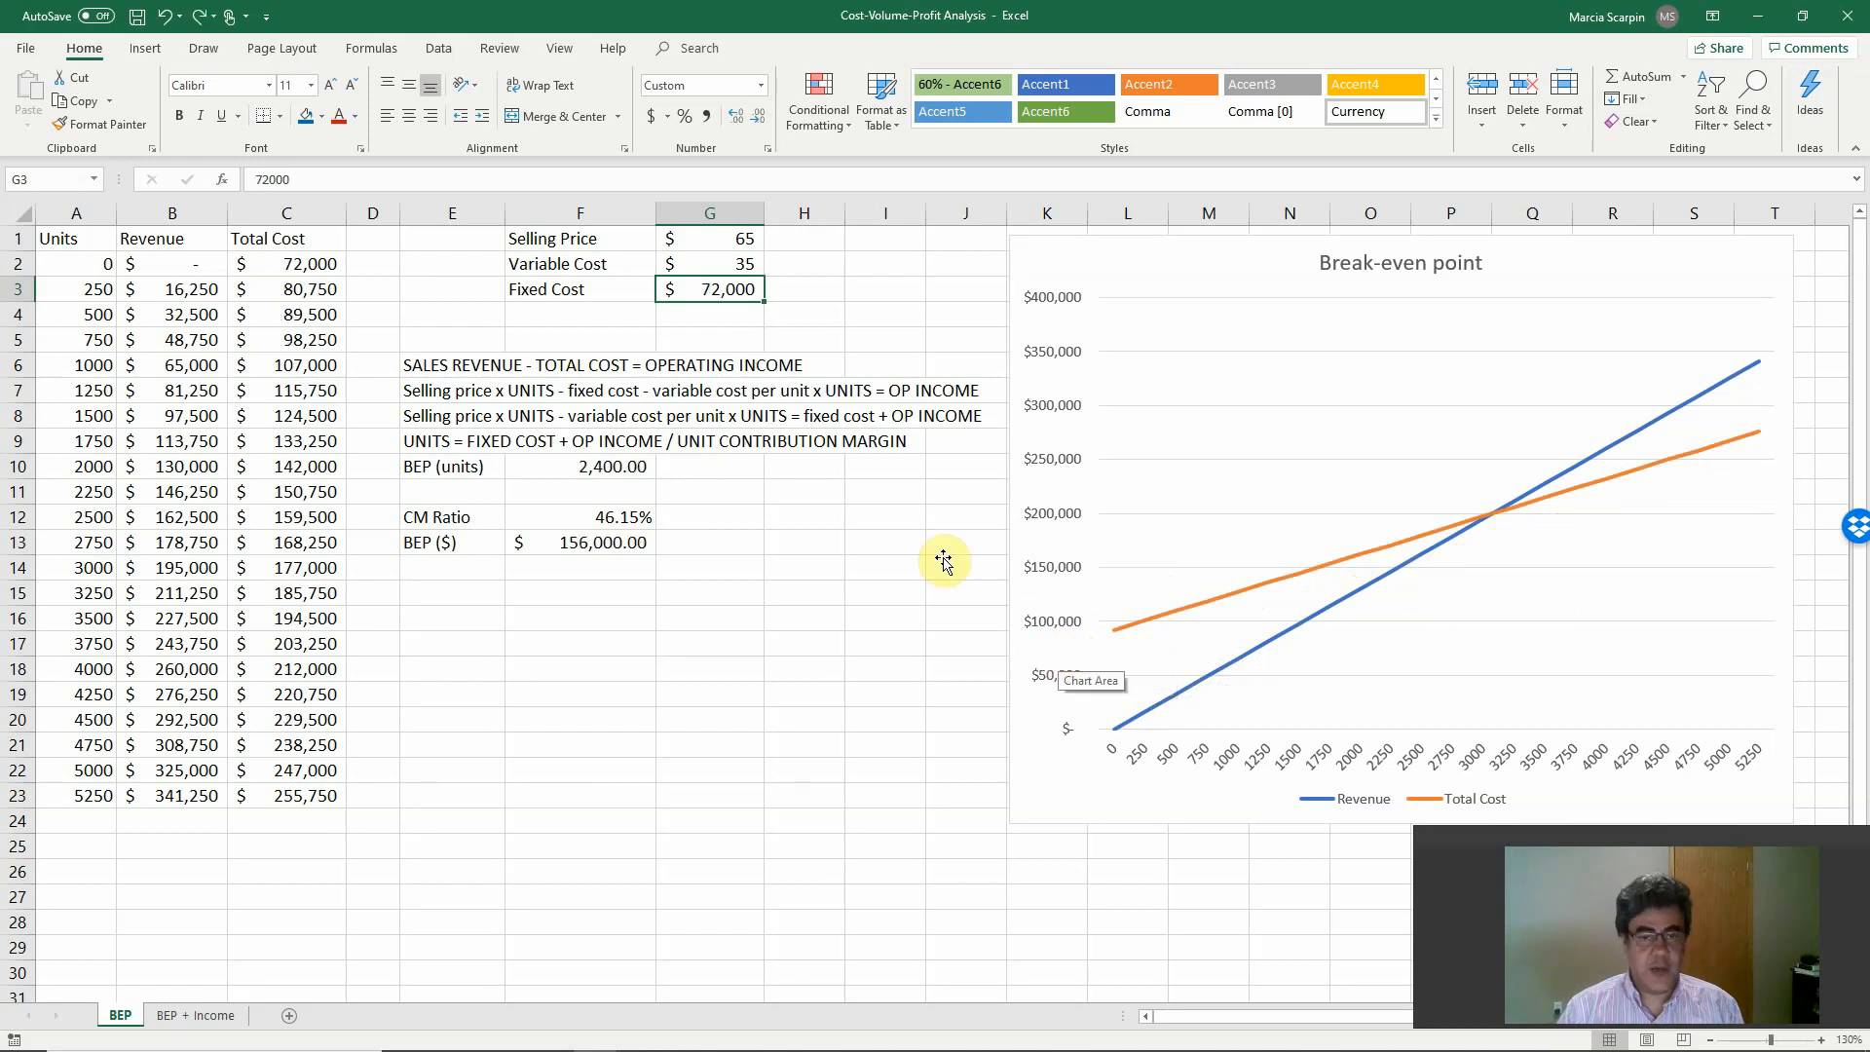
Test a fixed cost of 50000 in G3, undoing and redoing it to compare the chart, and leave it undone.
{"action": "type", "text": "50000"}
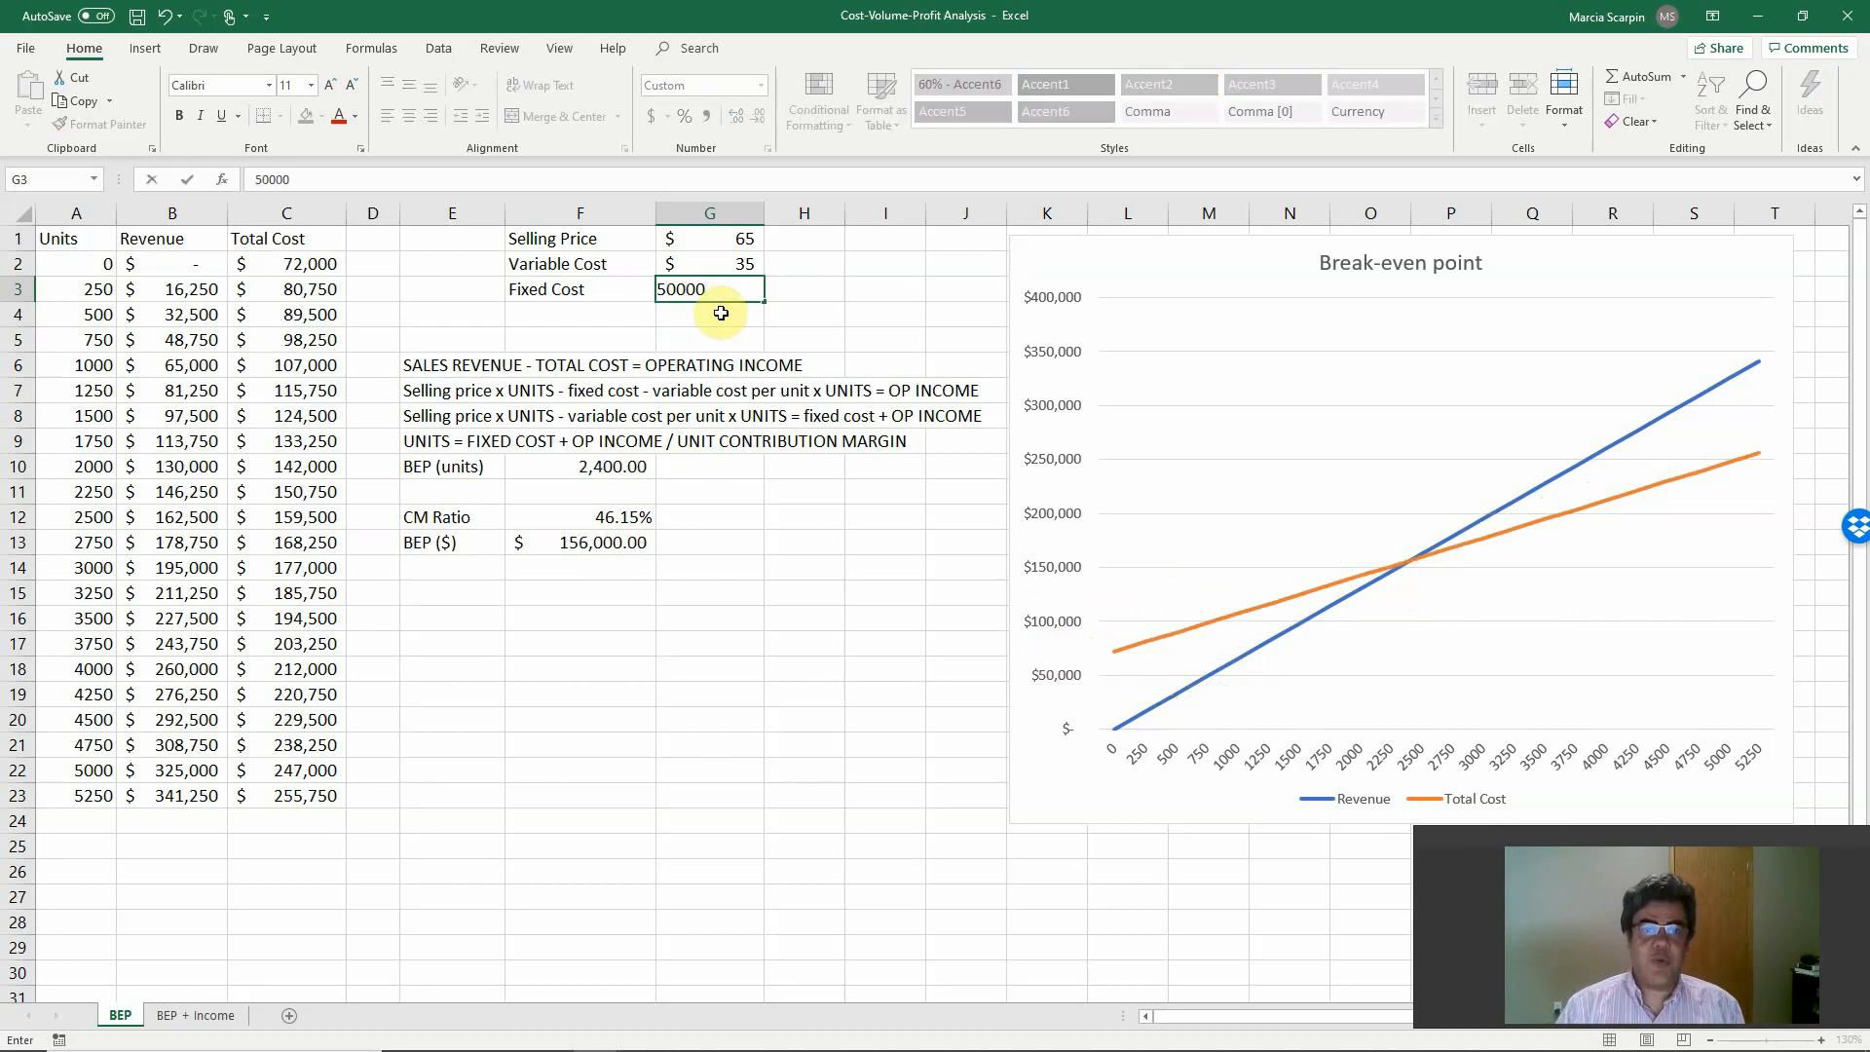
{"action": "key", "text": "Return"}
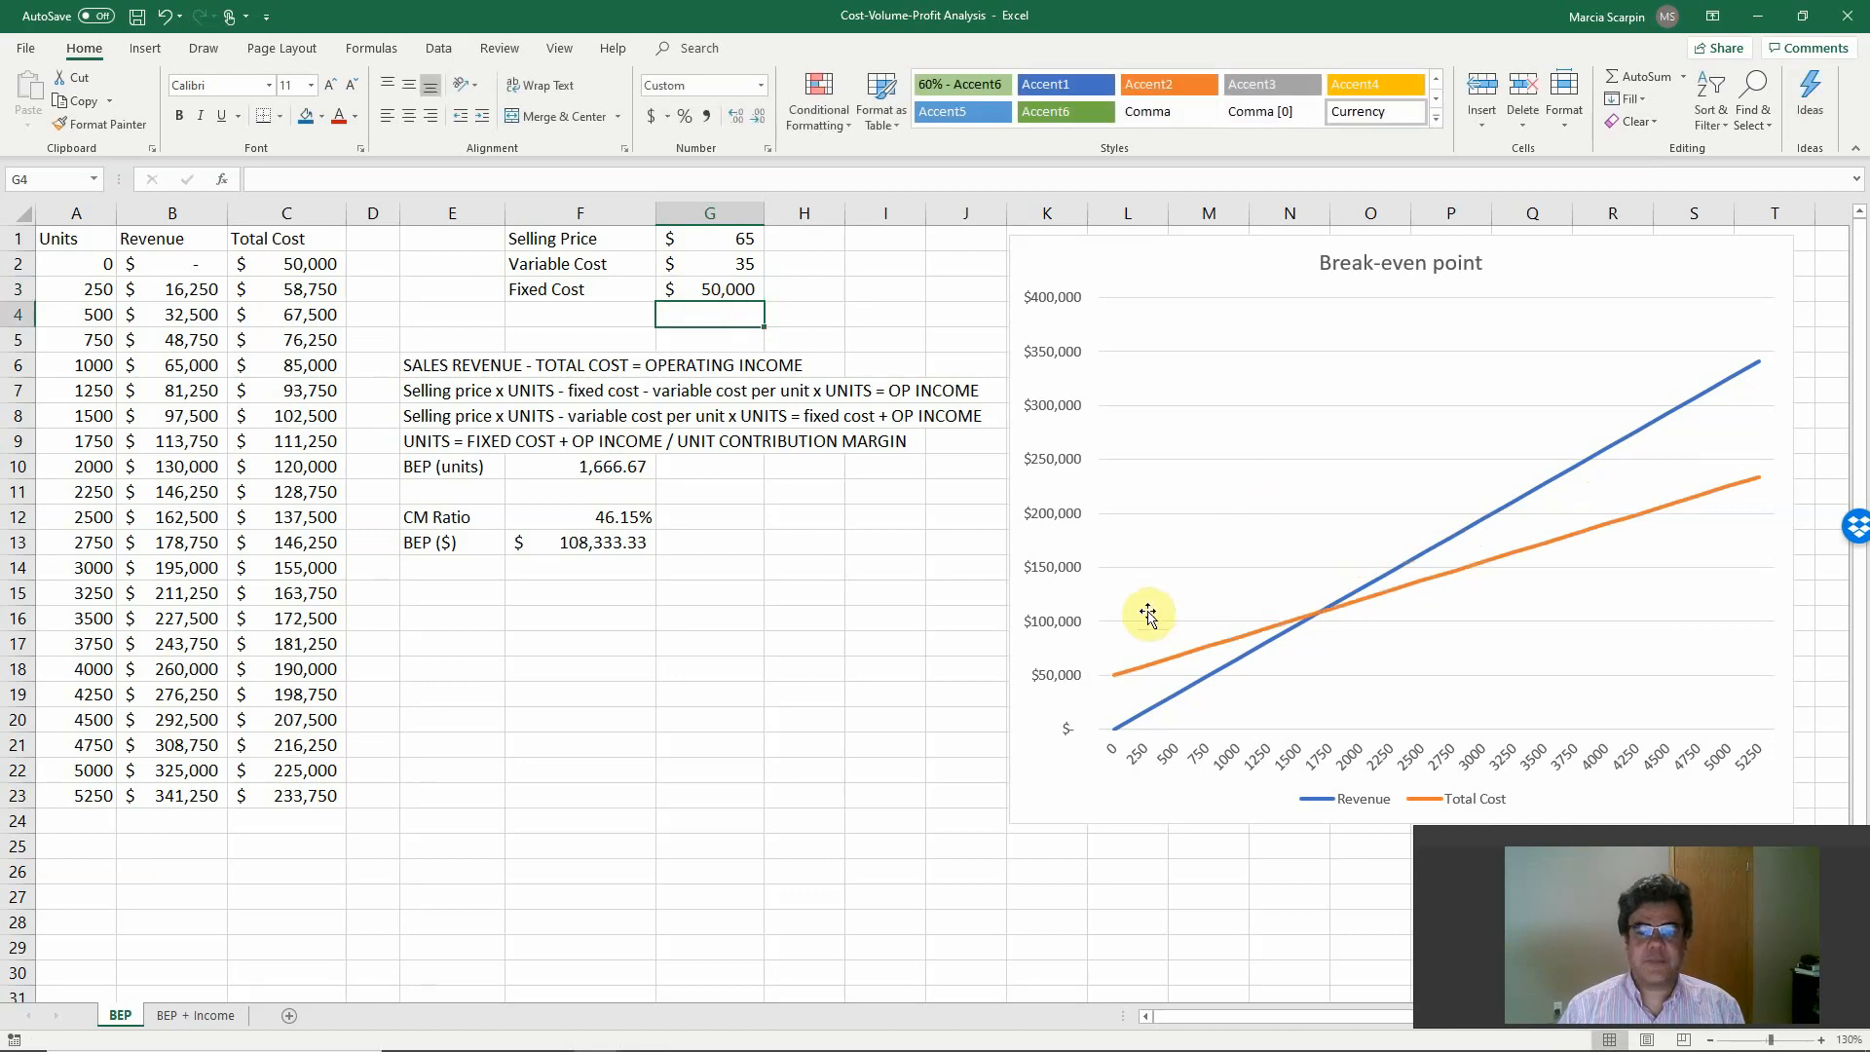
{"action": "key", "text": "ctrl+z"}
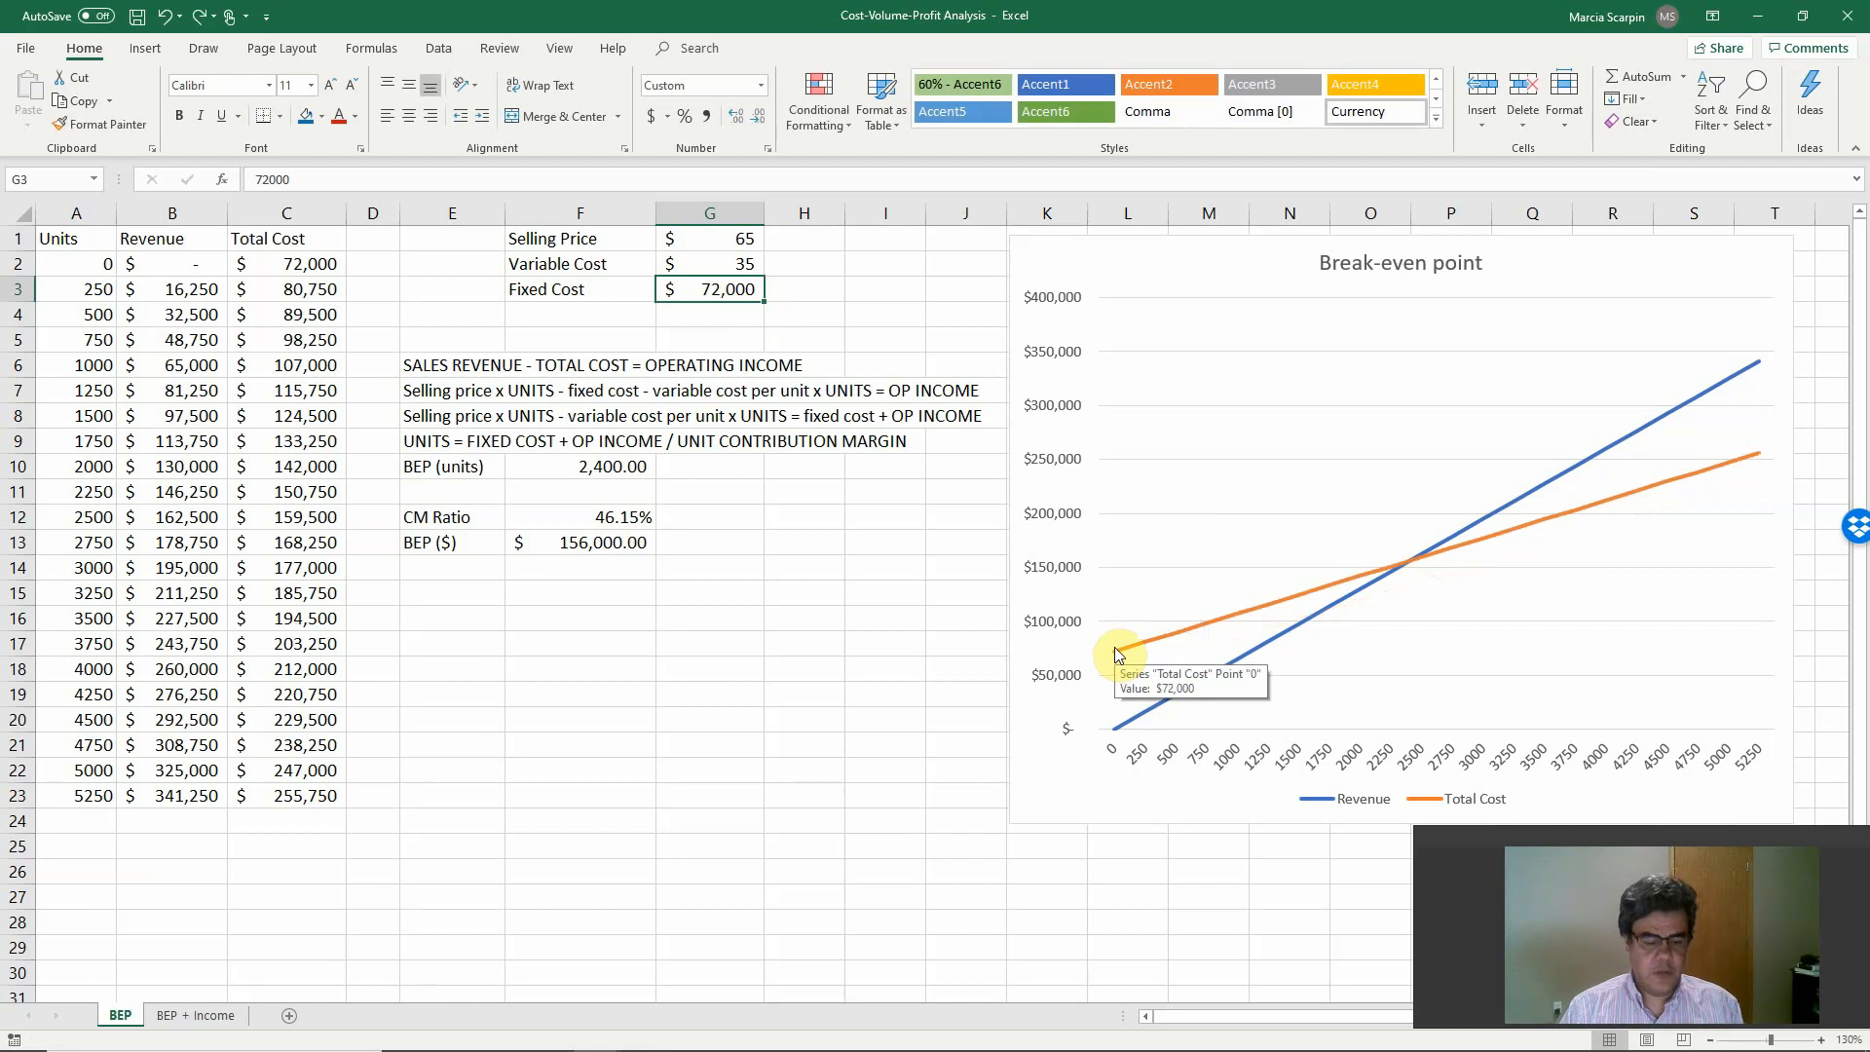
{"action": "key", "text": "ctrl+y"}
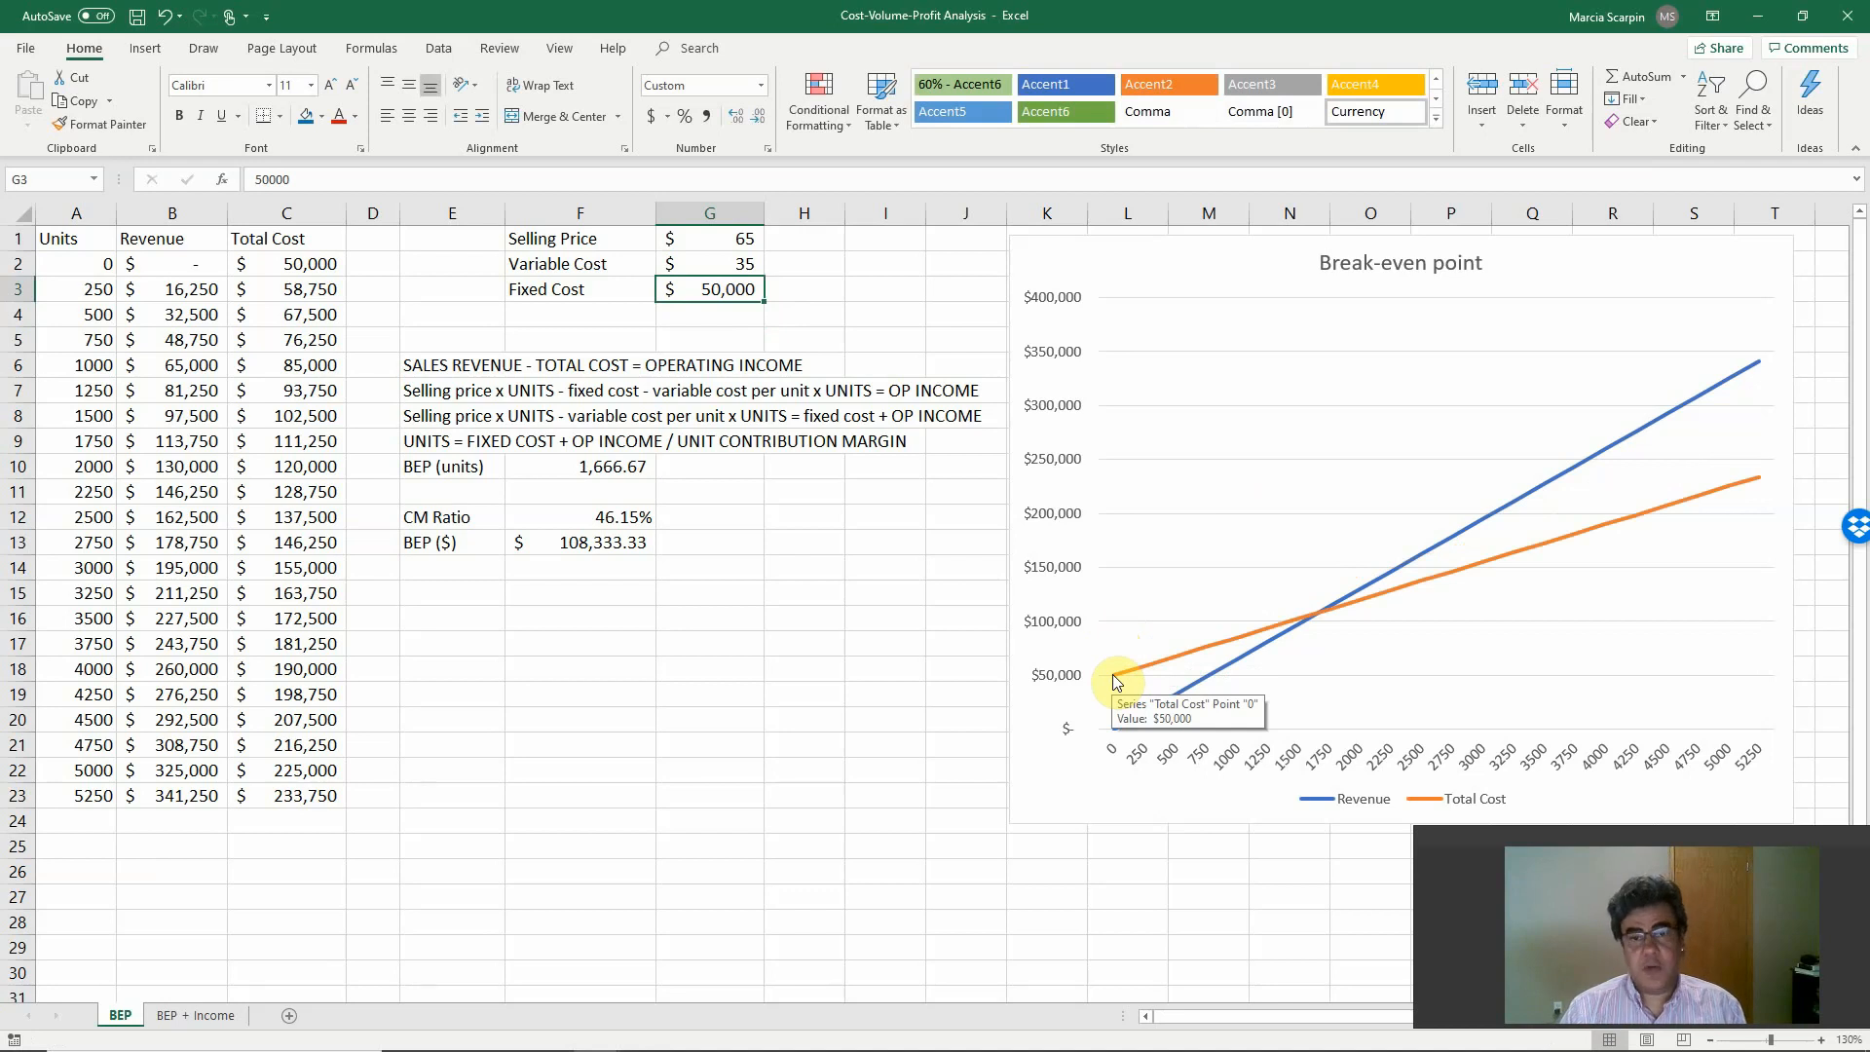
{"action": "key", "text": "ctrl+z"}
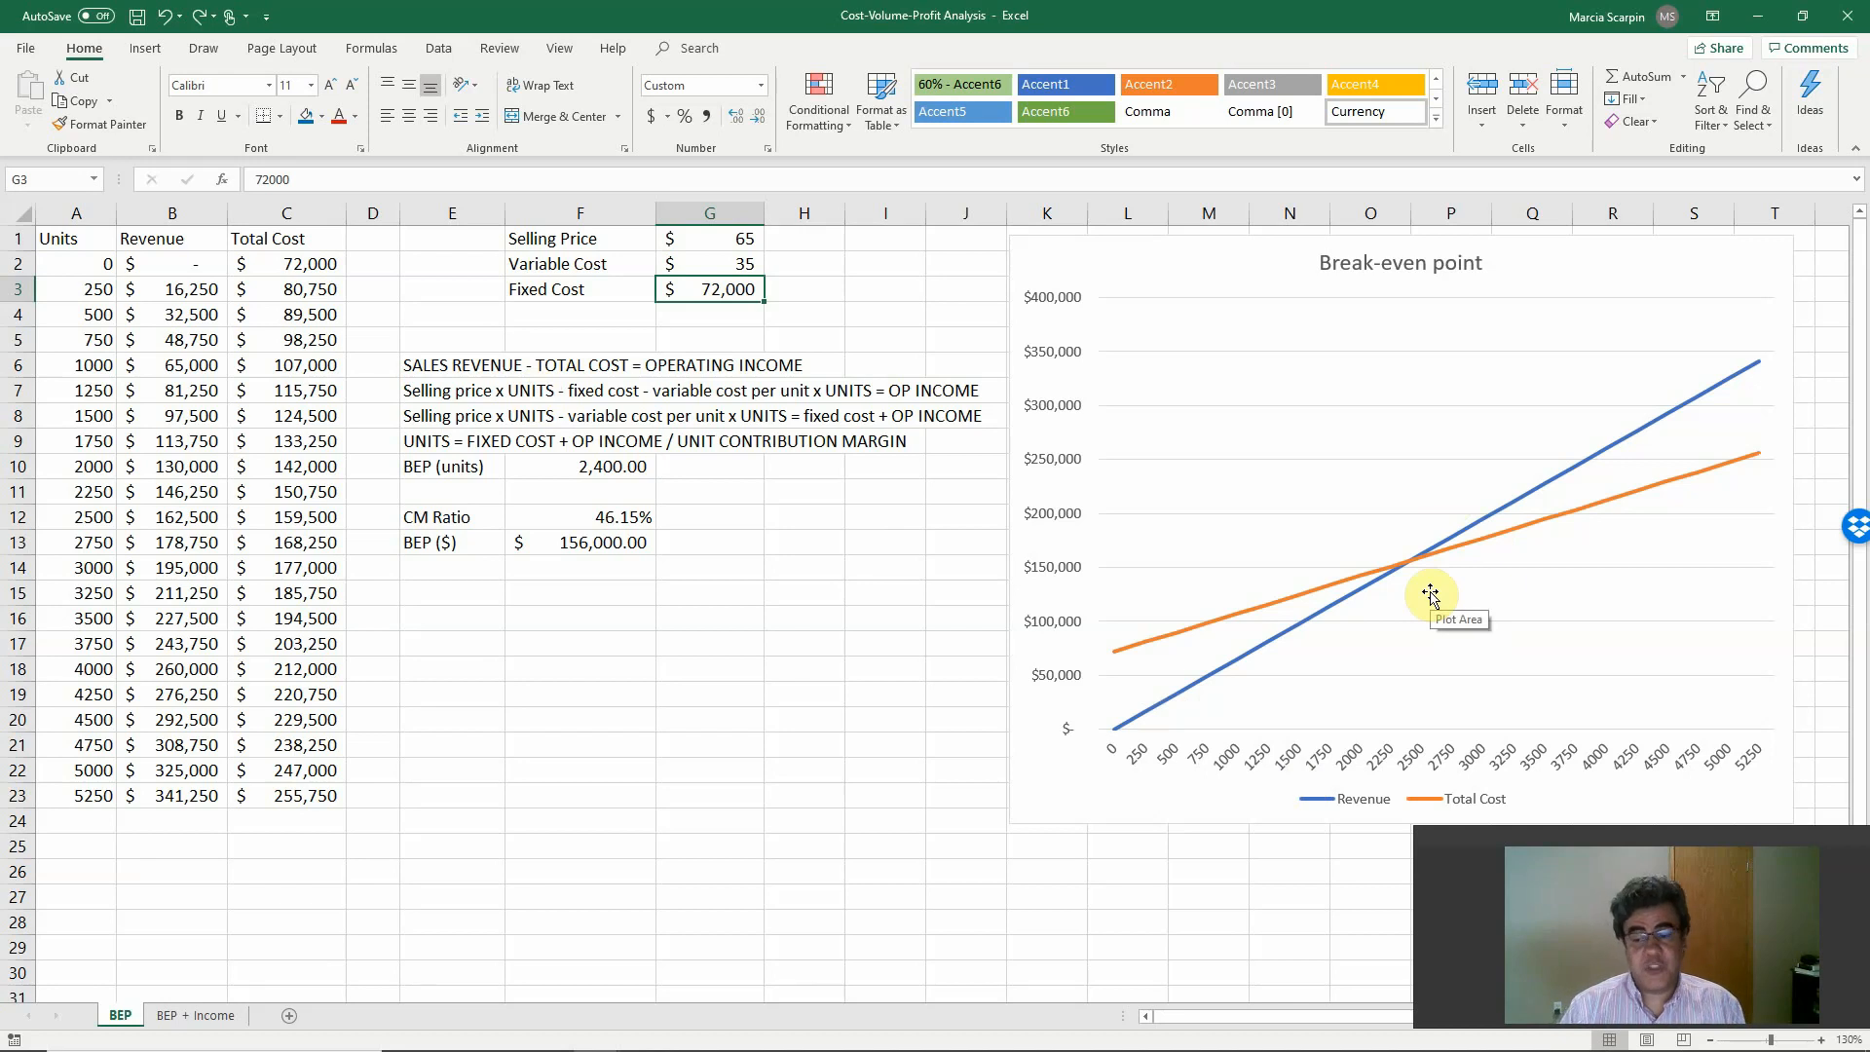
Switch to the PowerPoint slide show with the Sensitivity Analysis slide.
{"action": "key", "text": "alt+Tab"}
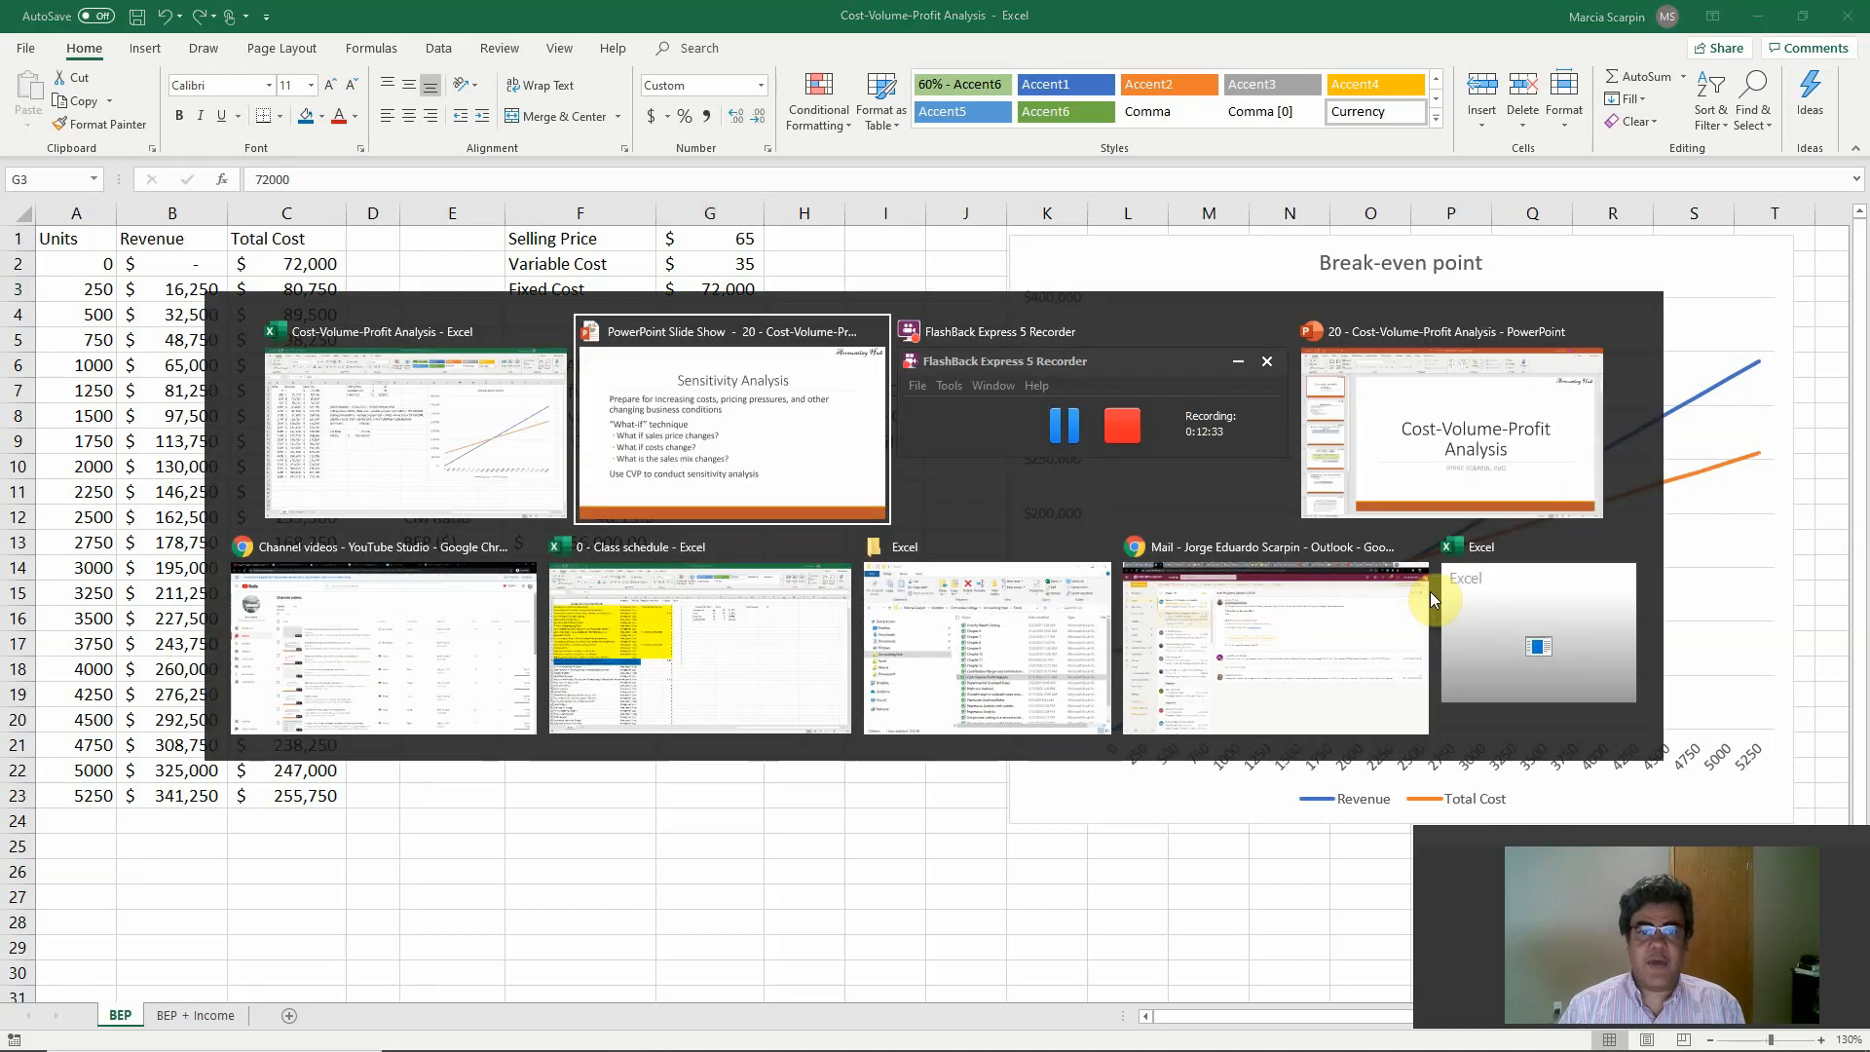